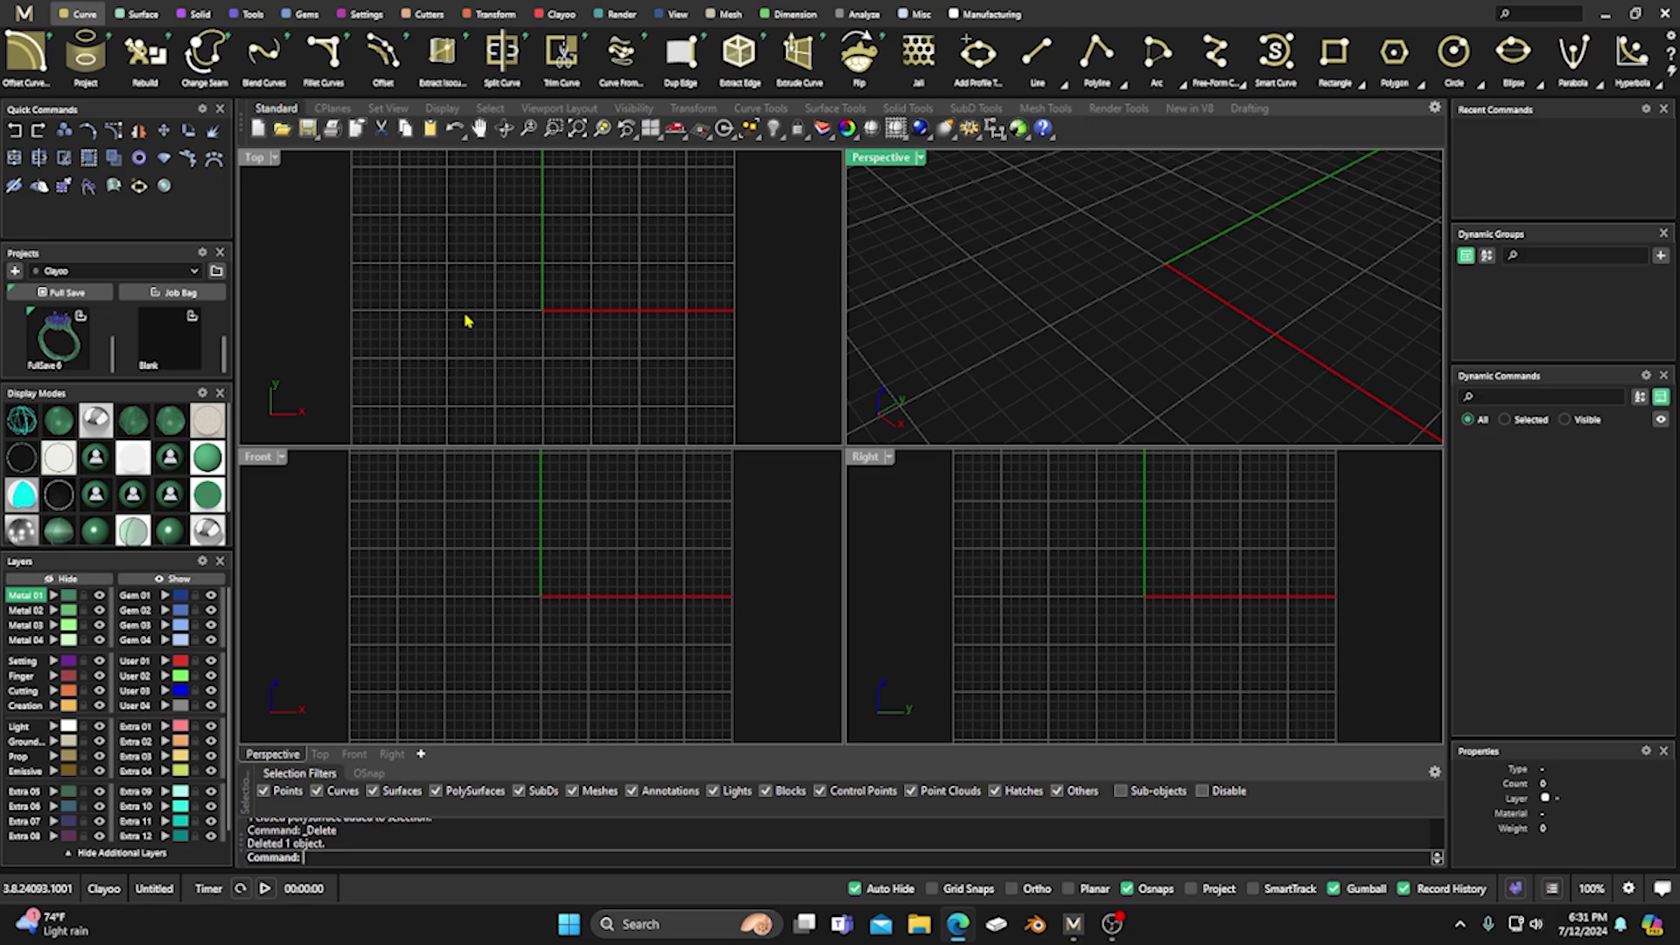
# Examine the browser reference image of the domed disc with its central setting, and move it out of the workspace.
pyautogui.moveTo(0, 333); pyautogui.dragTo(726, 167)
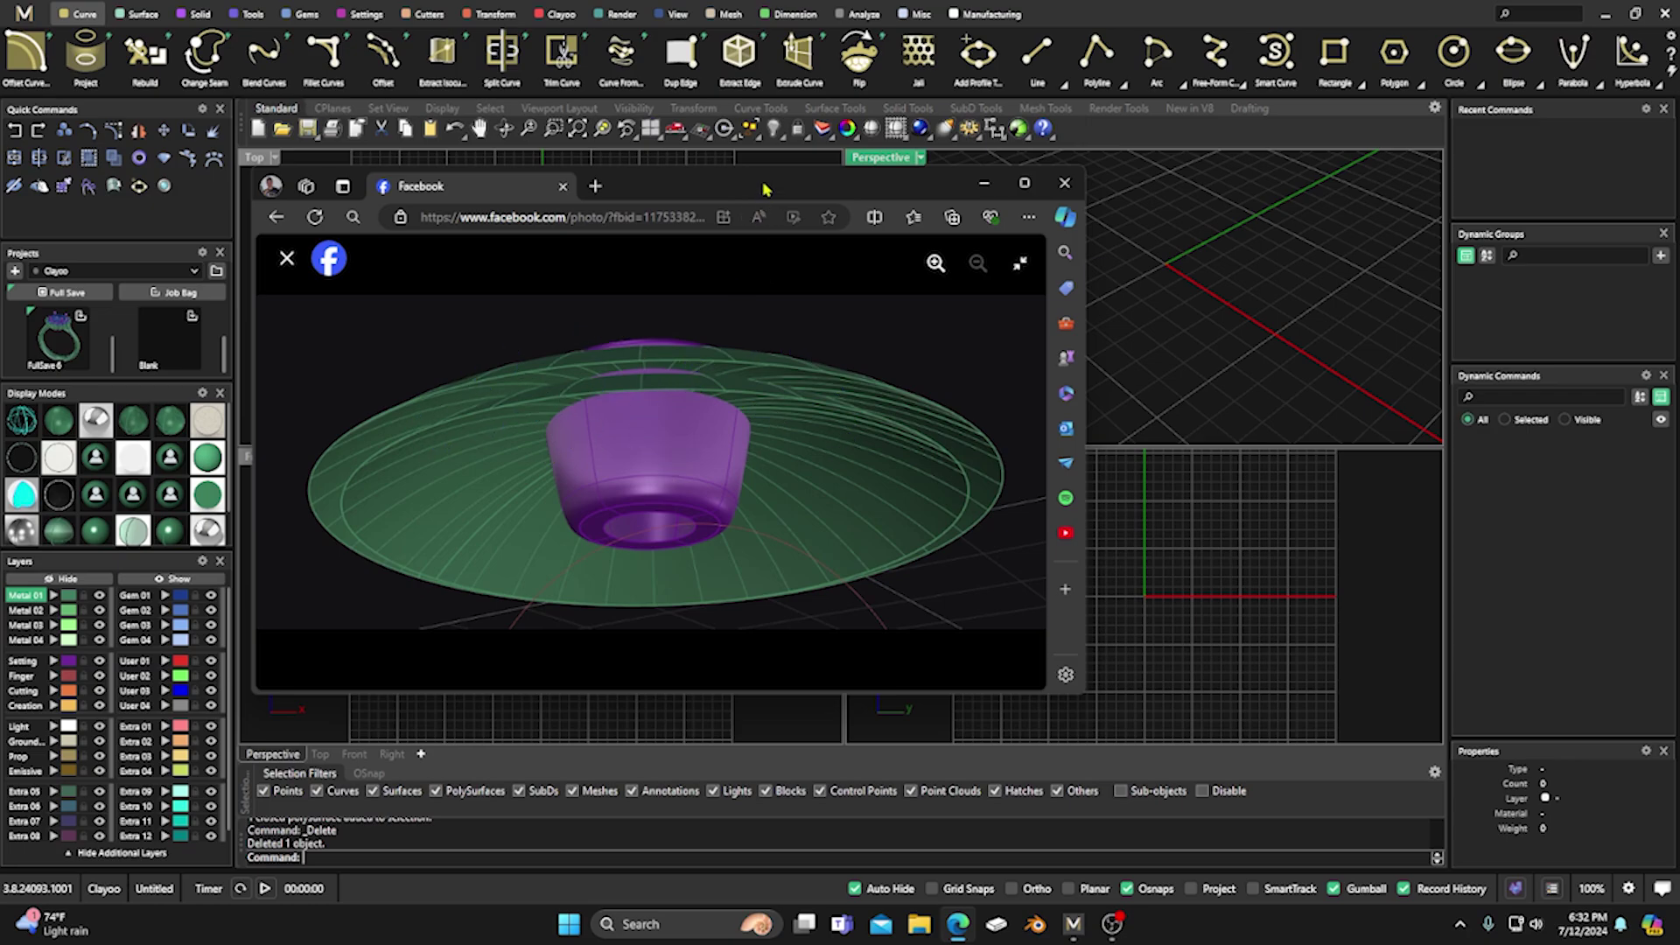
pyautogui.moveTo(763, 187); pyautogui.dragTo(0, 560)
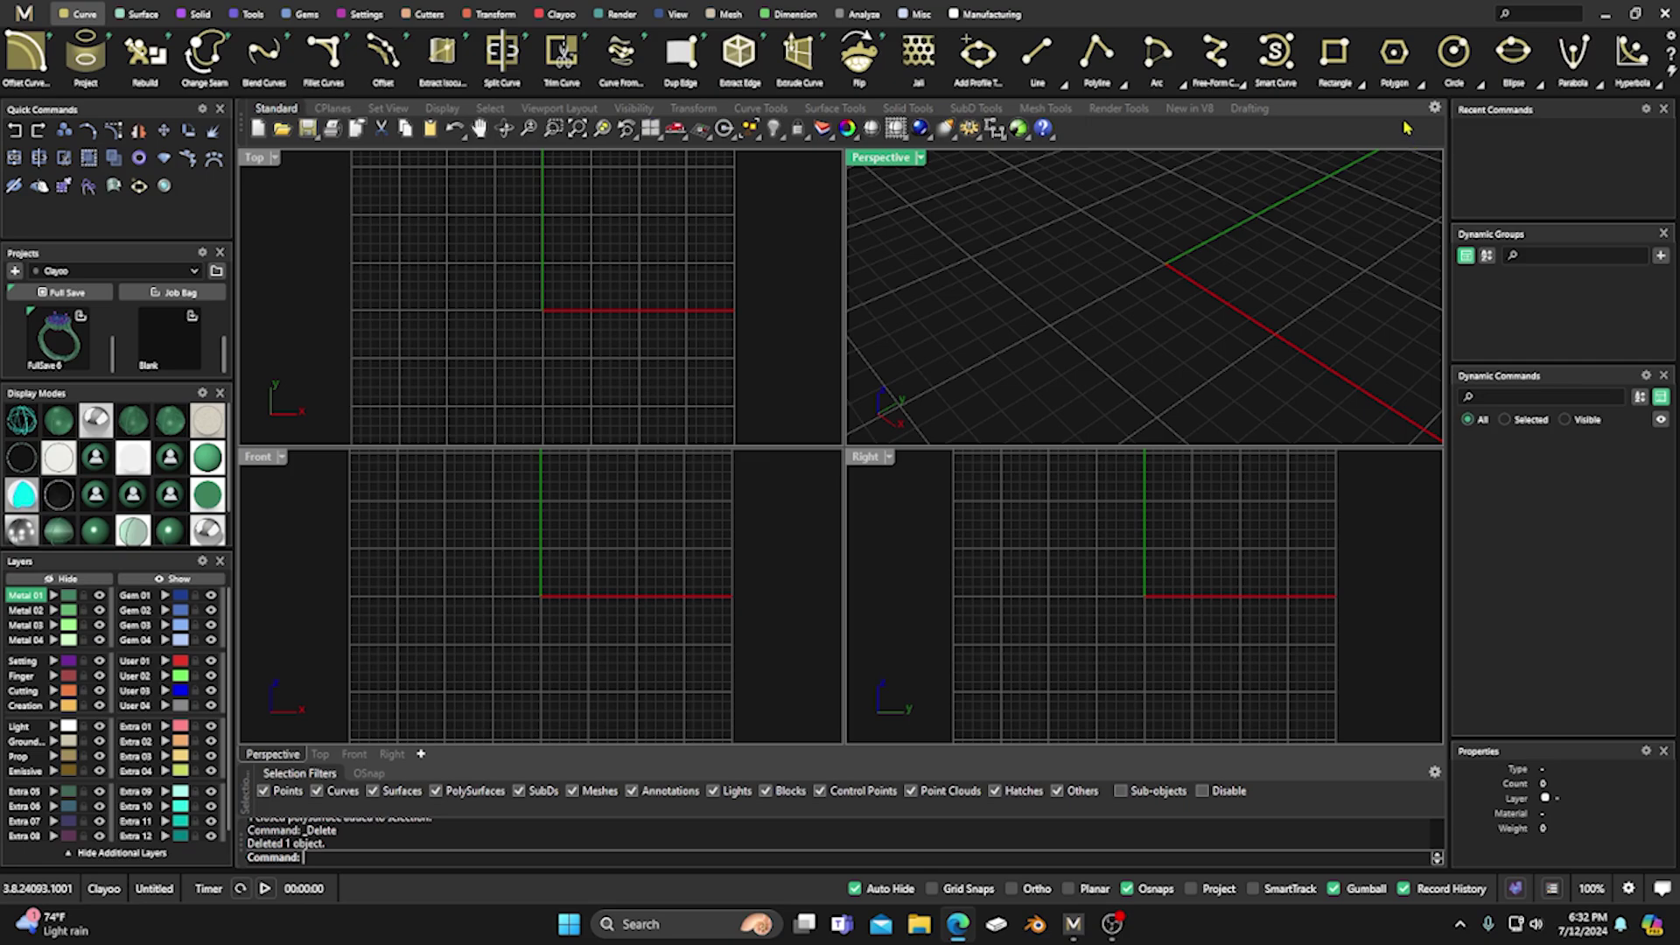
# Draw a circle of about 9 mm radius centred on the origin in the Top view, on the Creation layer.
pyautogui.click(1453, 52)
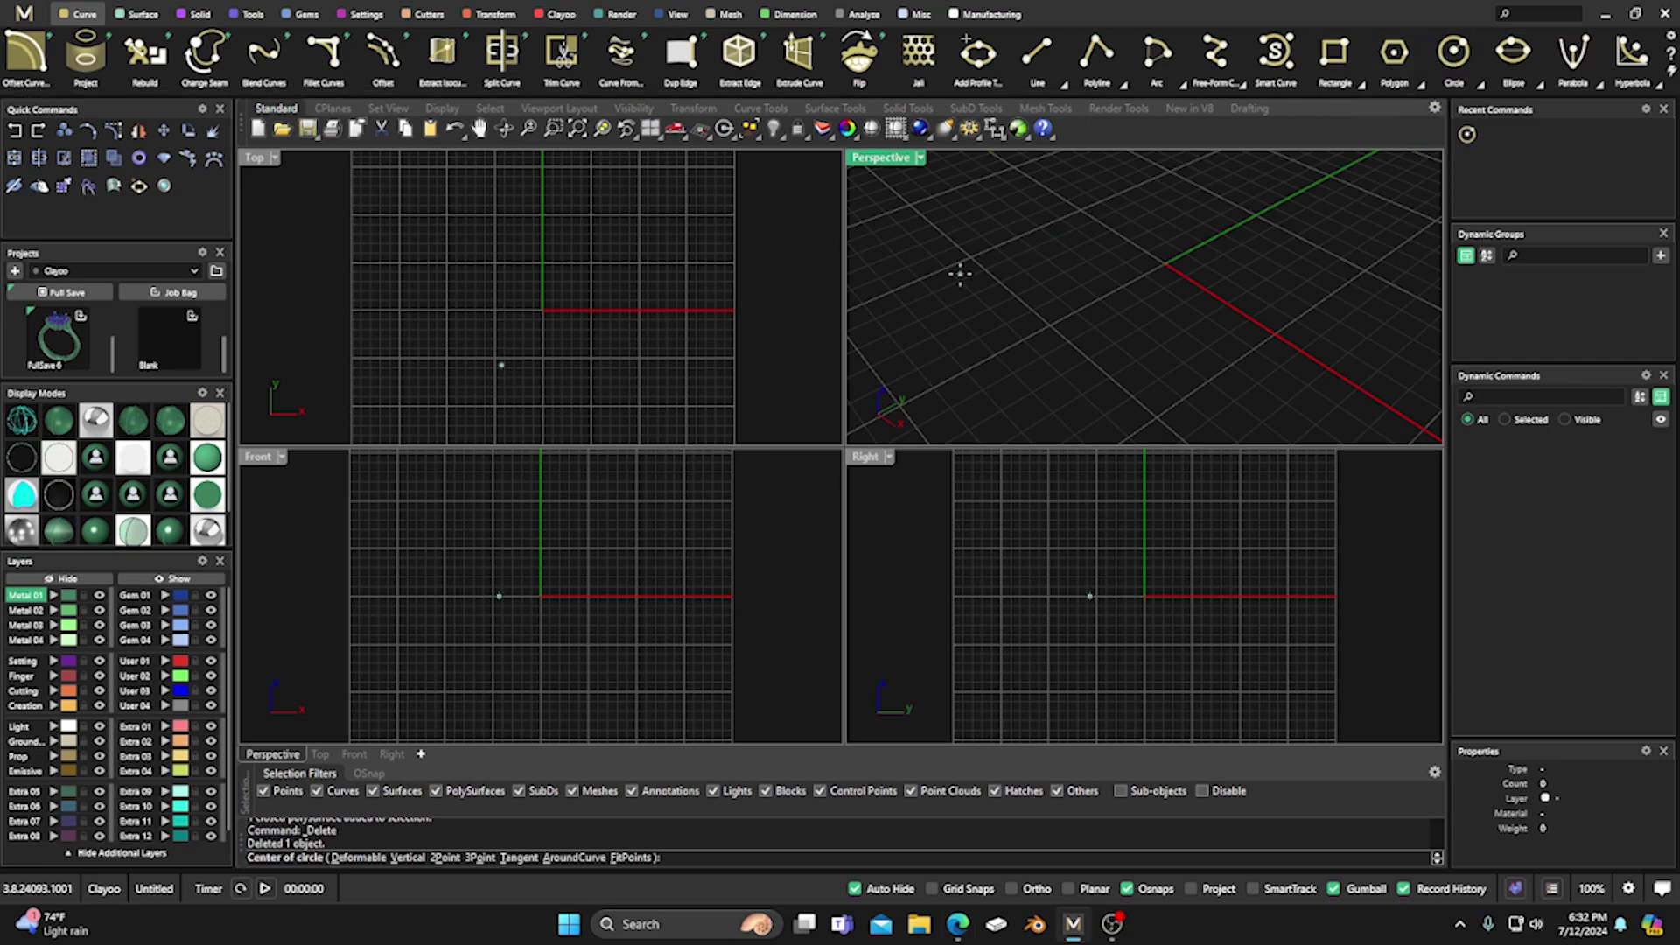
pyautogui.click(20, 707)
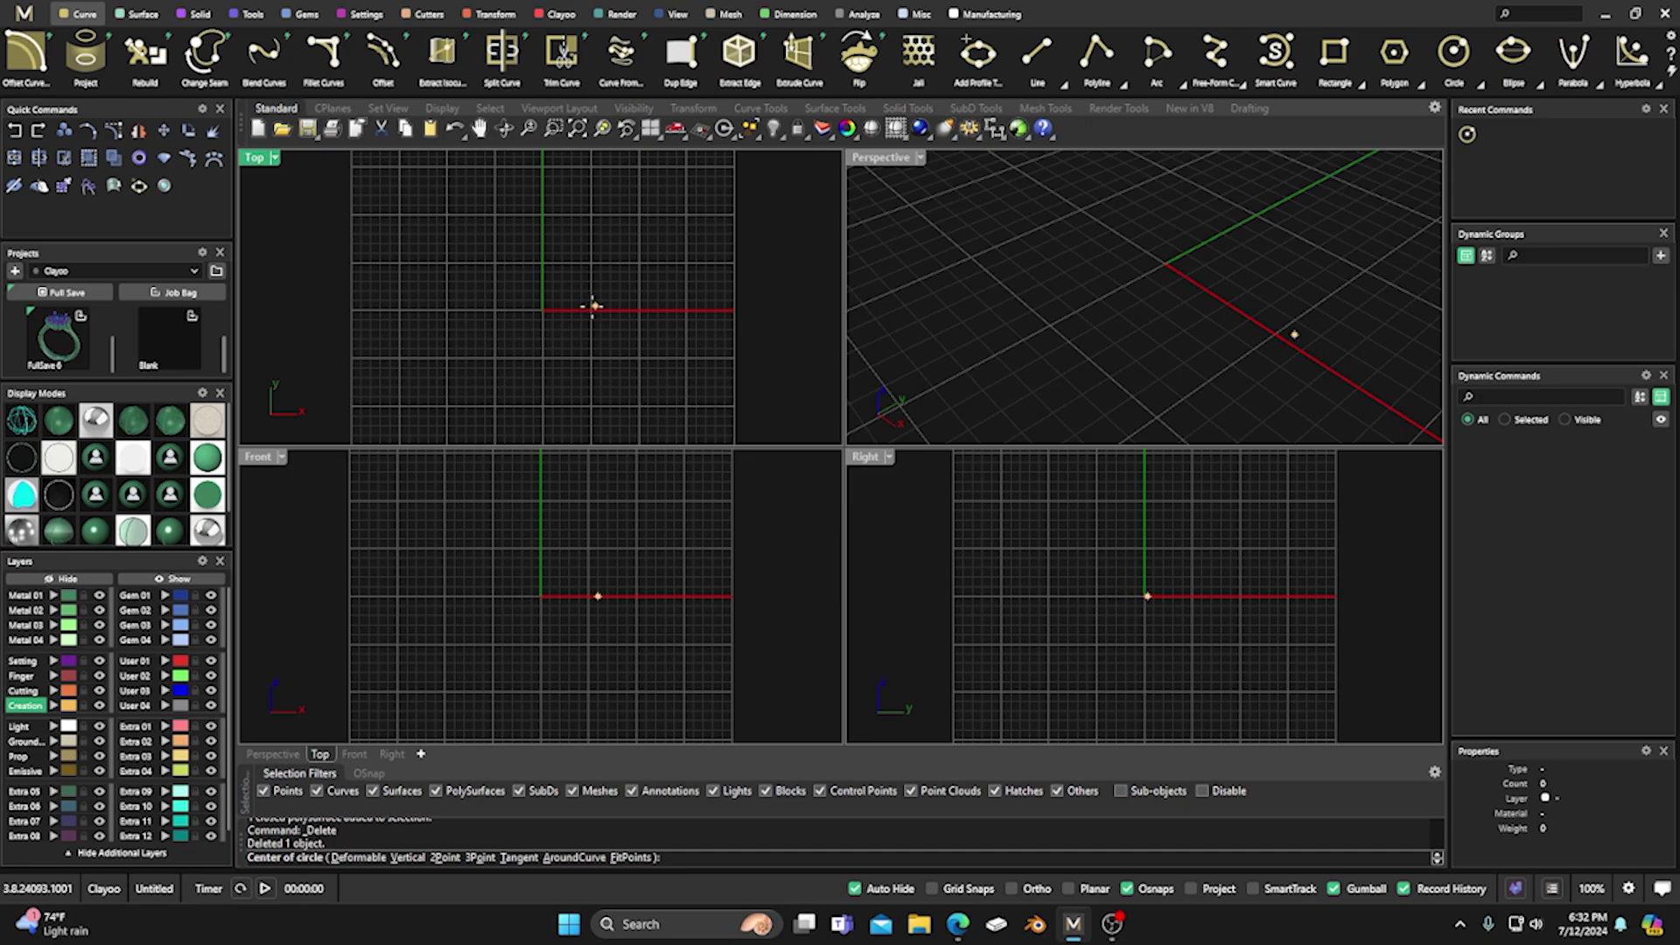
pyautogui.click(543, 310)
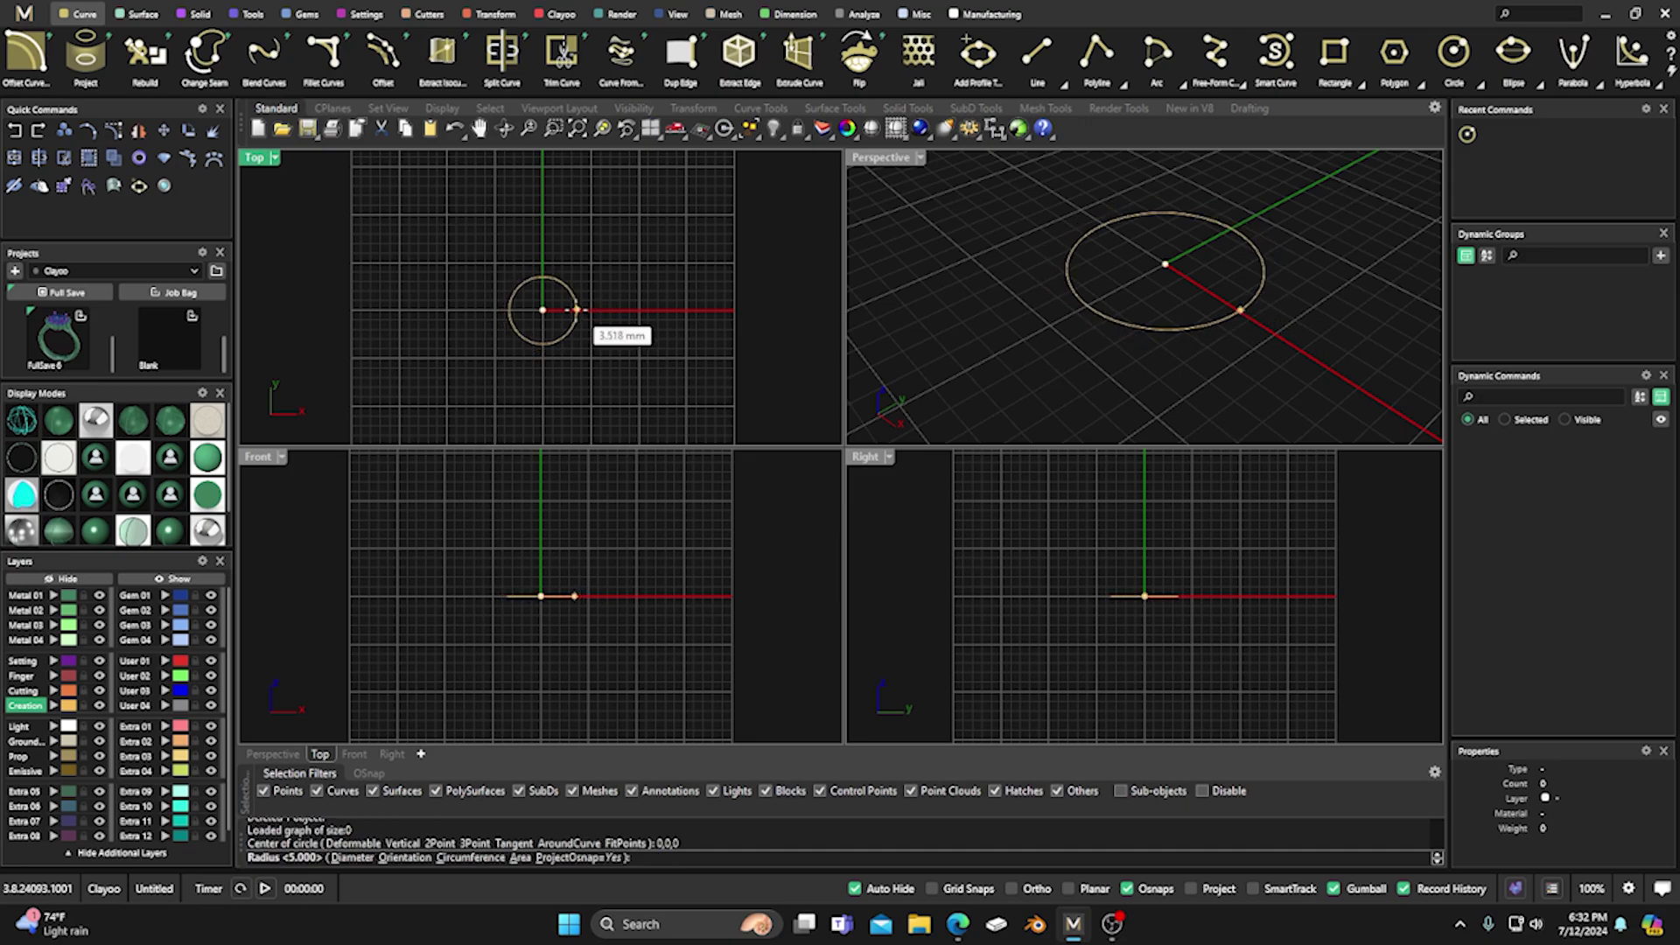
pyautogui.click(544, 225)
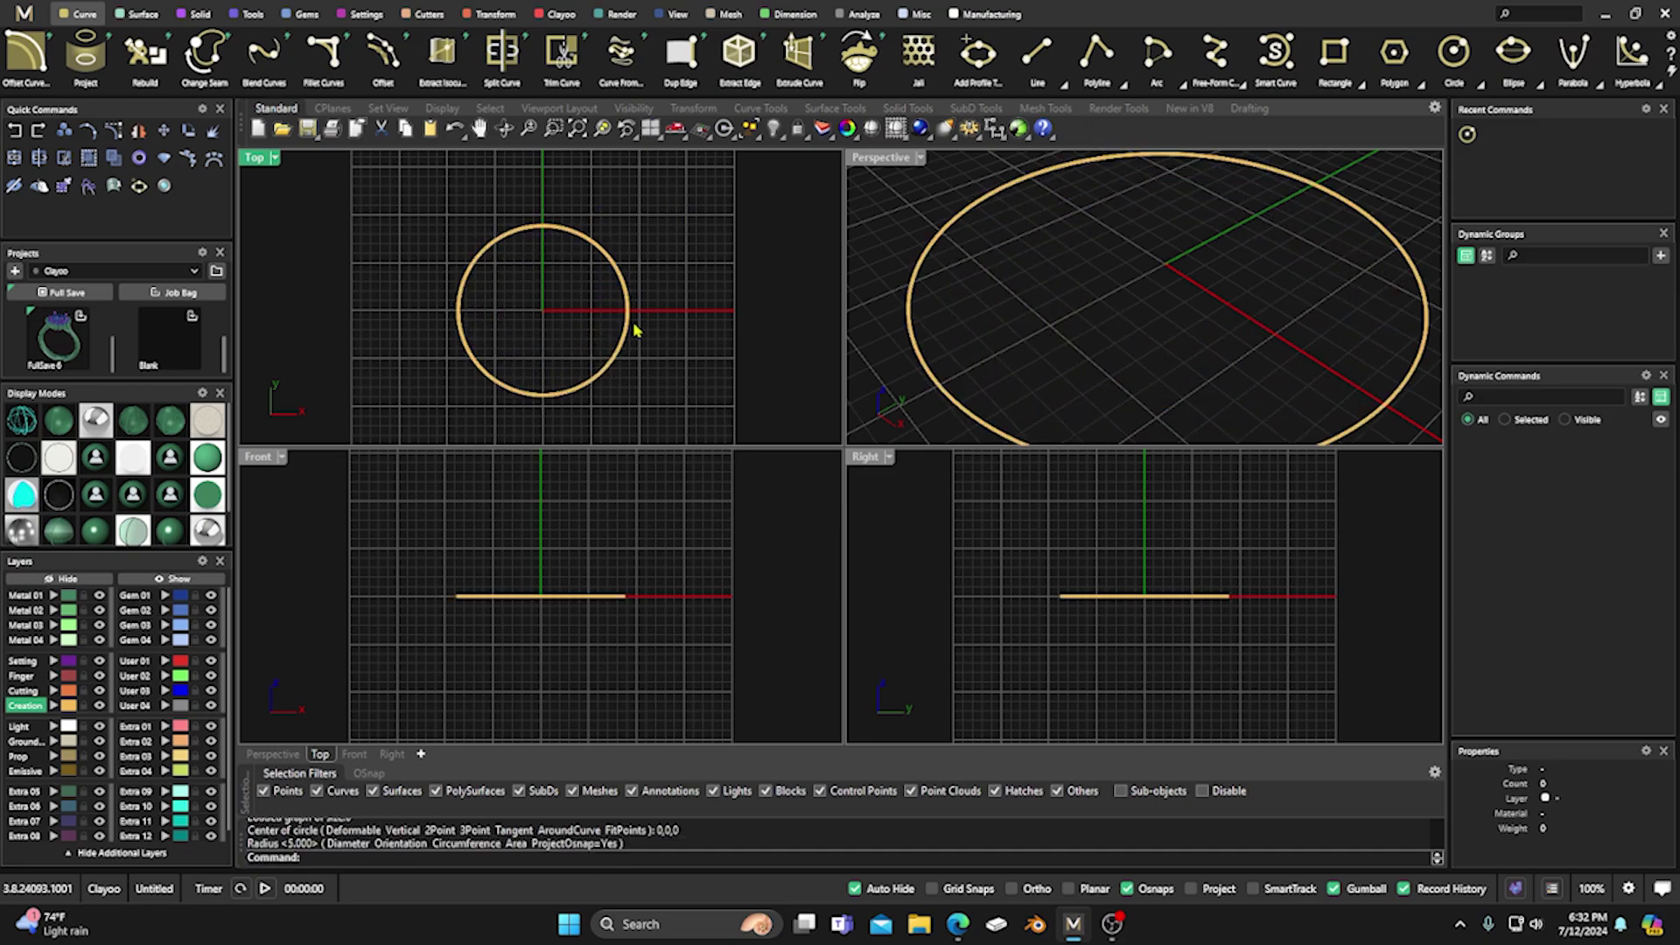
# Draw a vertical line about 2 mm long from the origin upward in the Front view, with grid snaps off.
pyautogui.click(1044, 58)
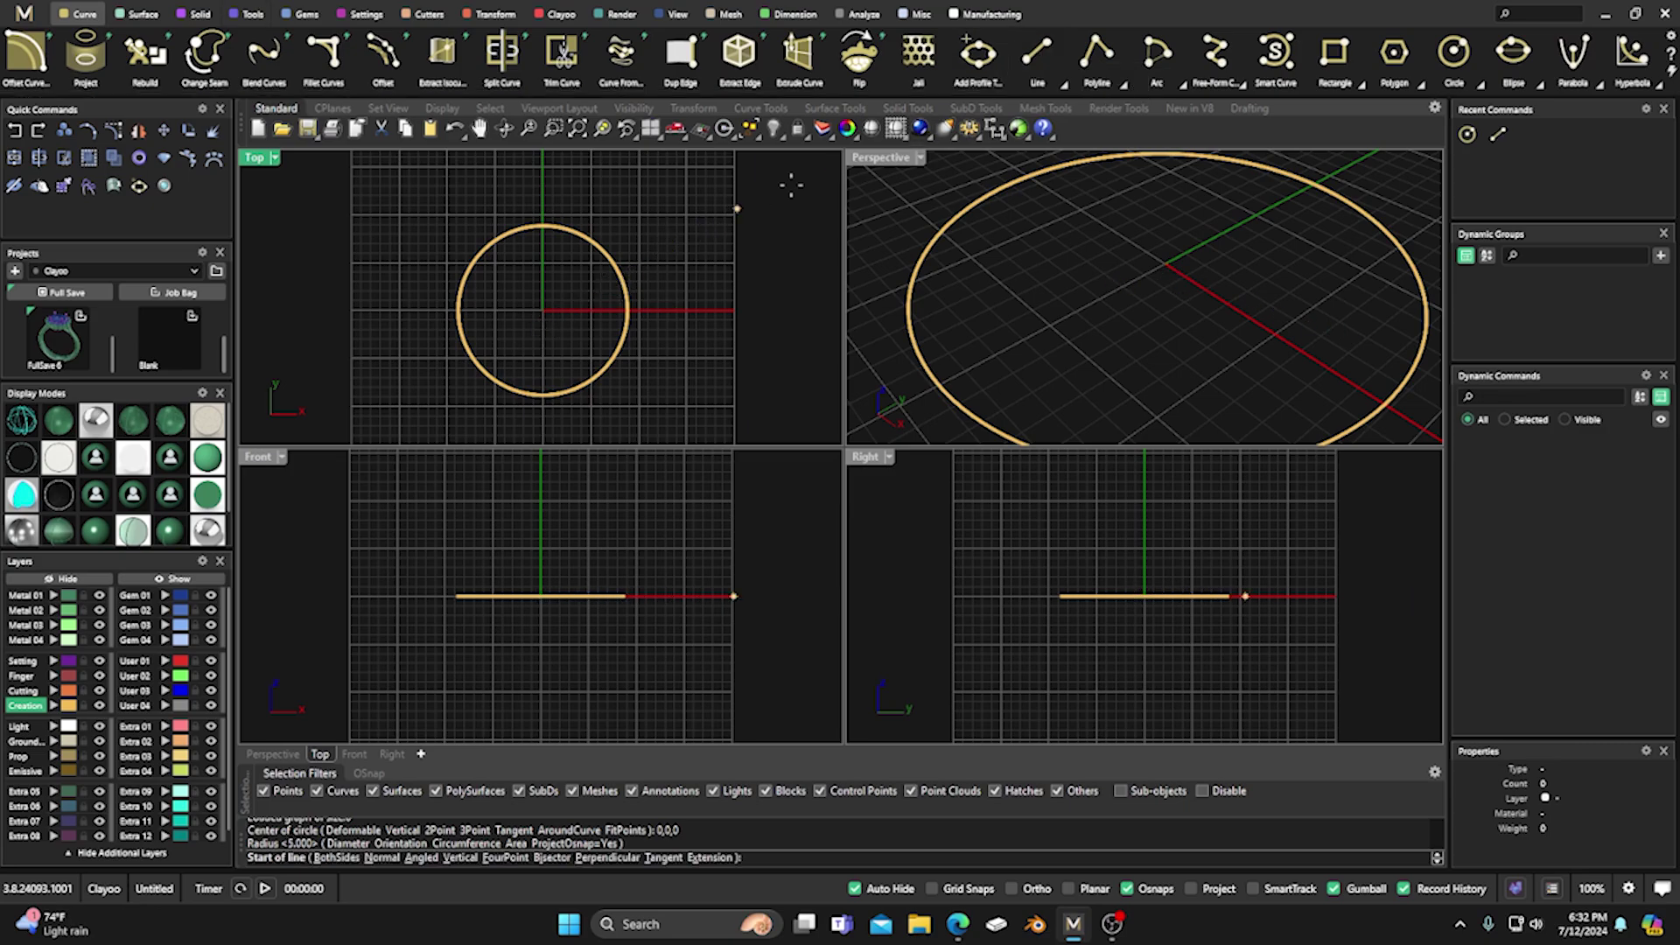
pyautogui.click(540, 310)
pyautogui.scroll(6, 538, 560)
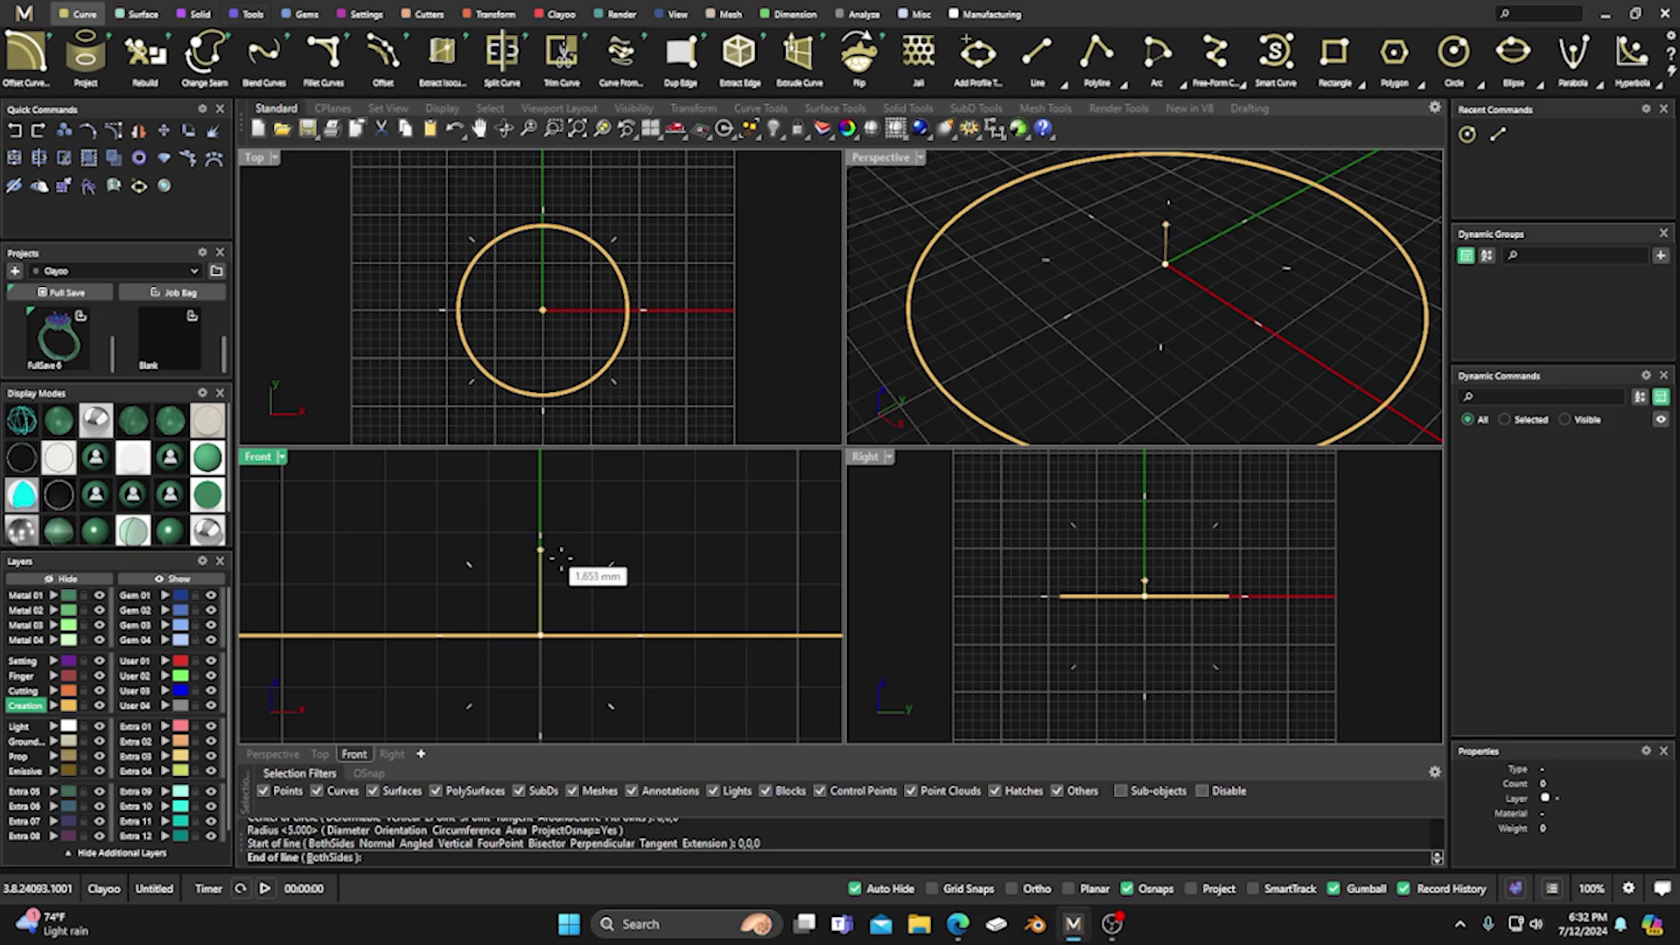
pyautogui.click(932, 888)
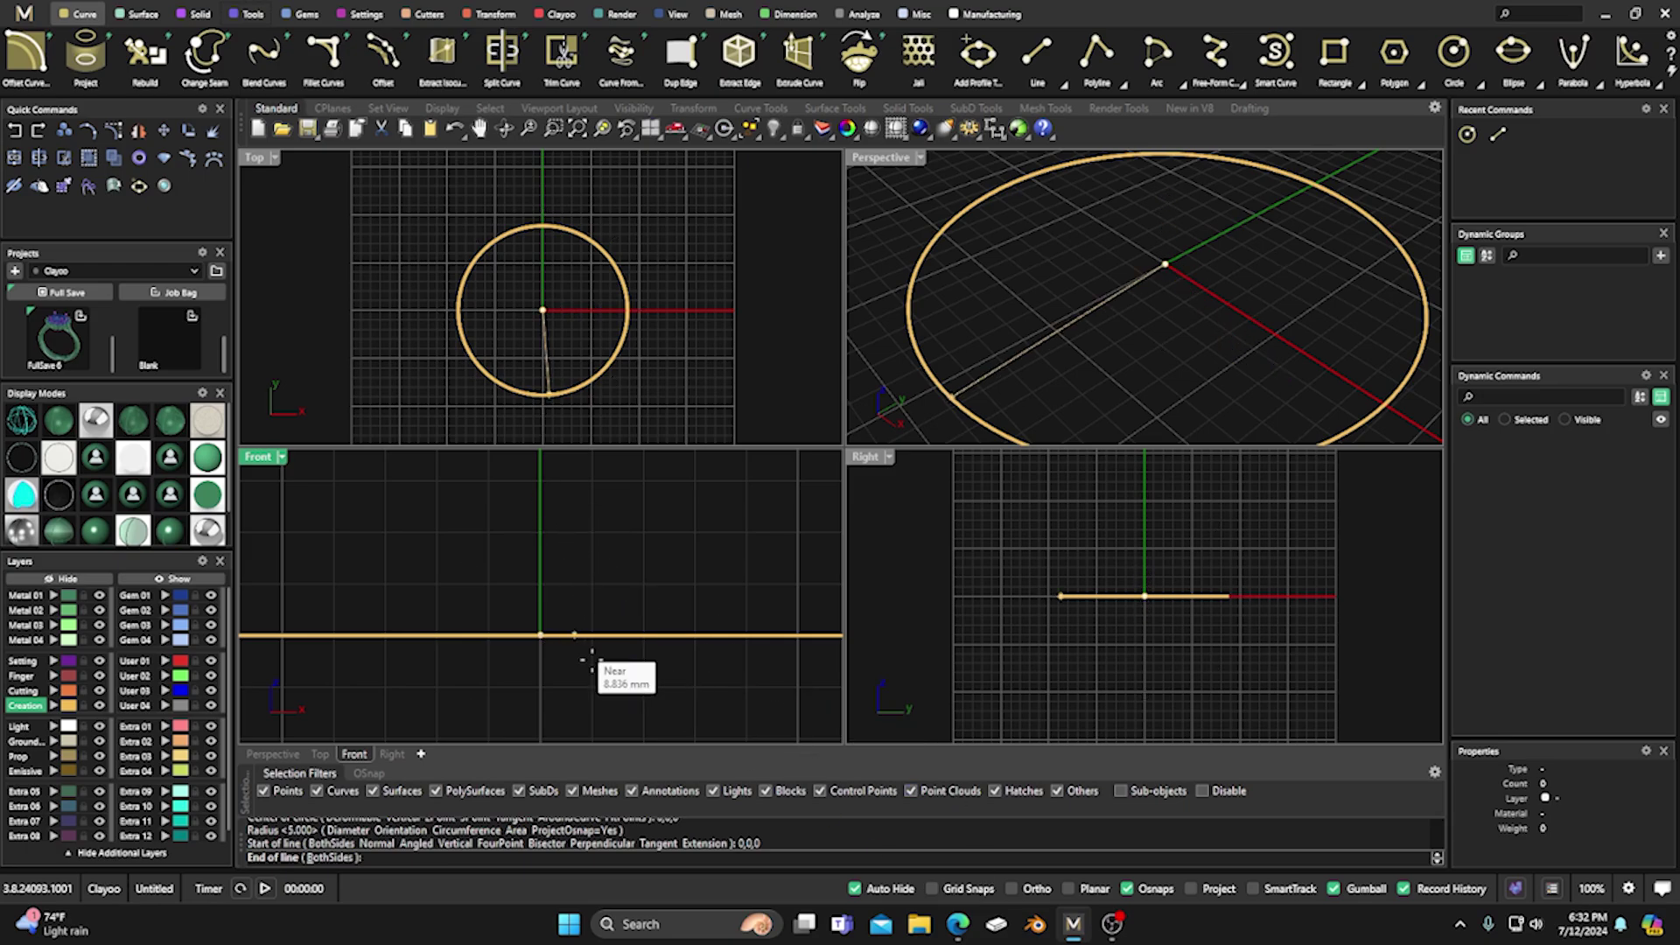
pyautogui.click(931, 888)
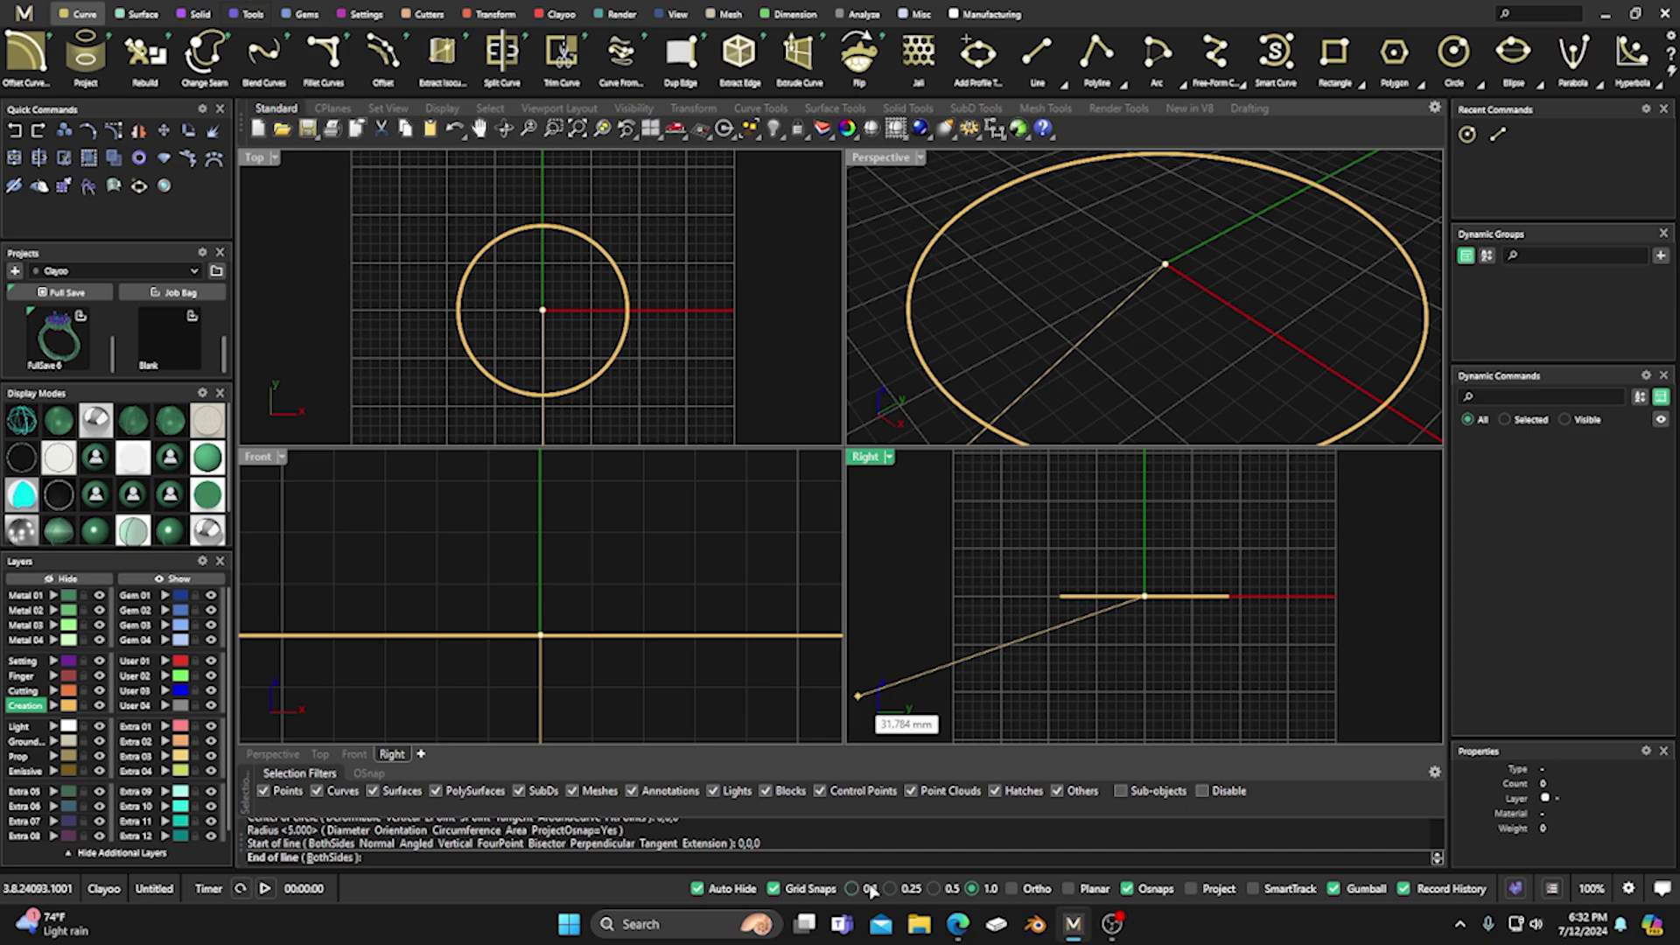
pyautogui.click(785, 889)
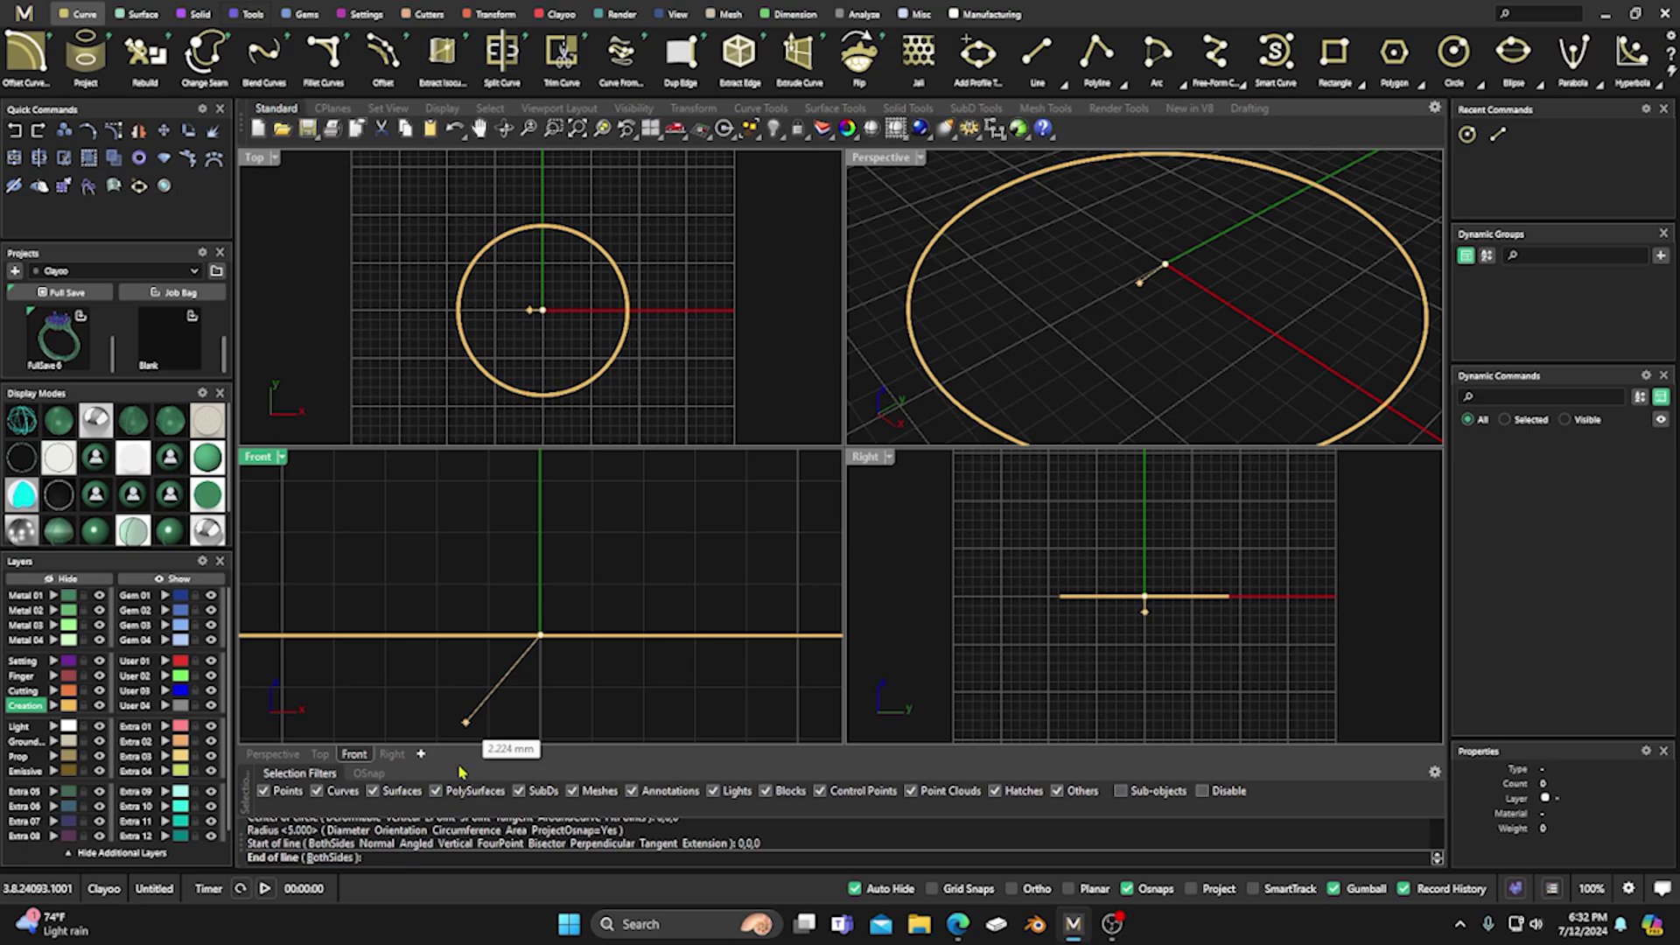
pyautogui.click(541, 530)
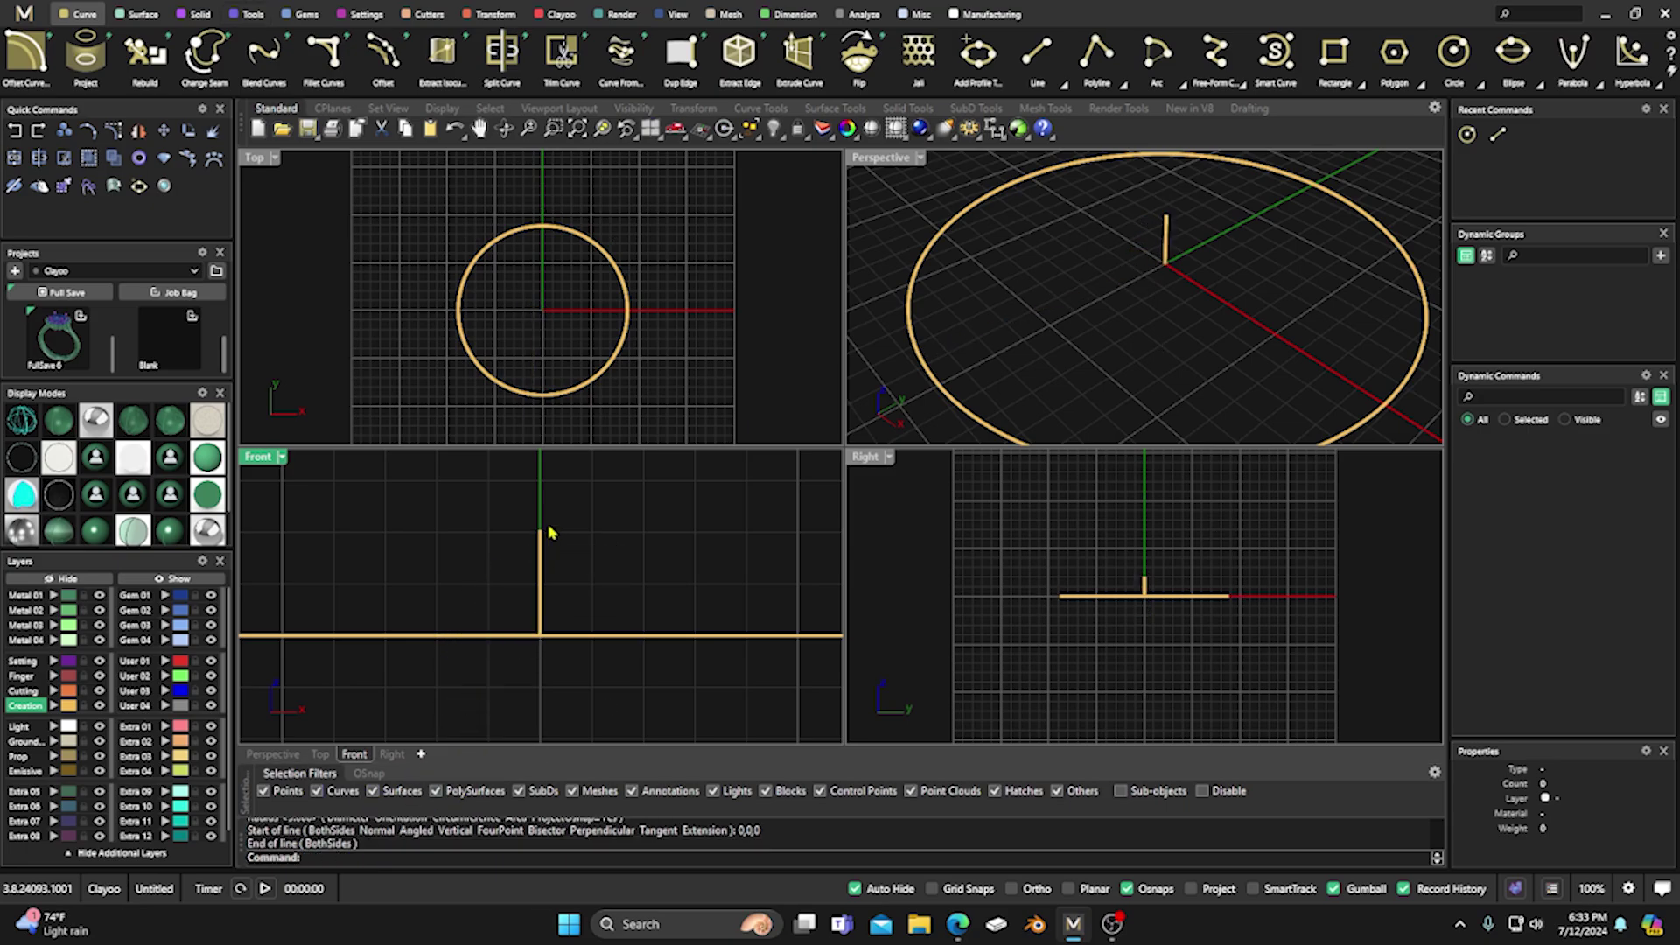
# Draw a direction arc in the Front view from the vertical line's upper end to the circle's edge, starting nearly horizontally.
pyautogui.click(1179, 84)
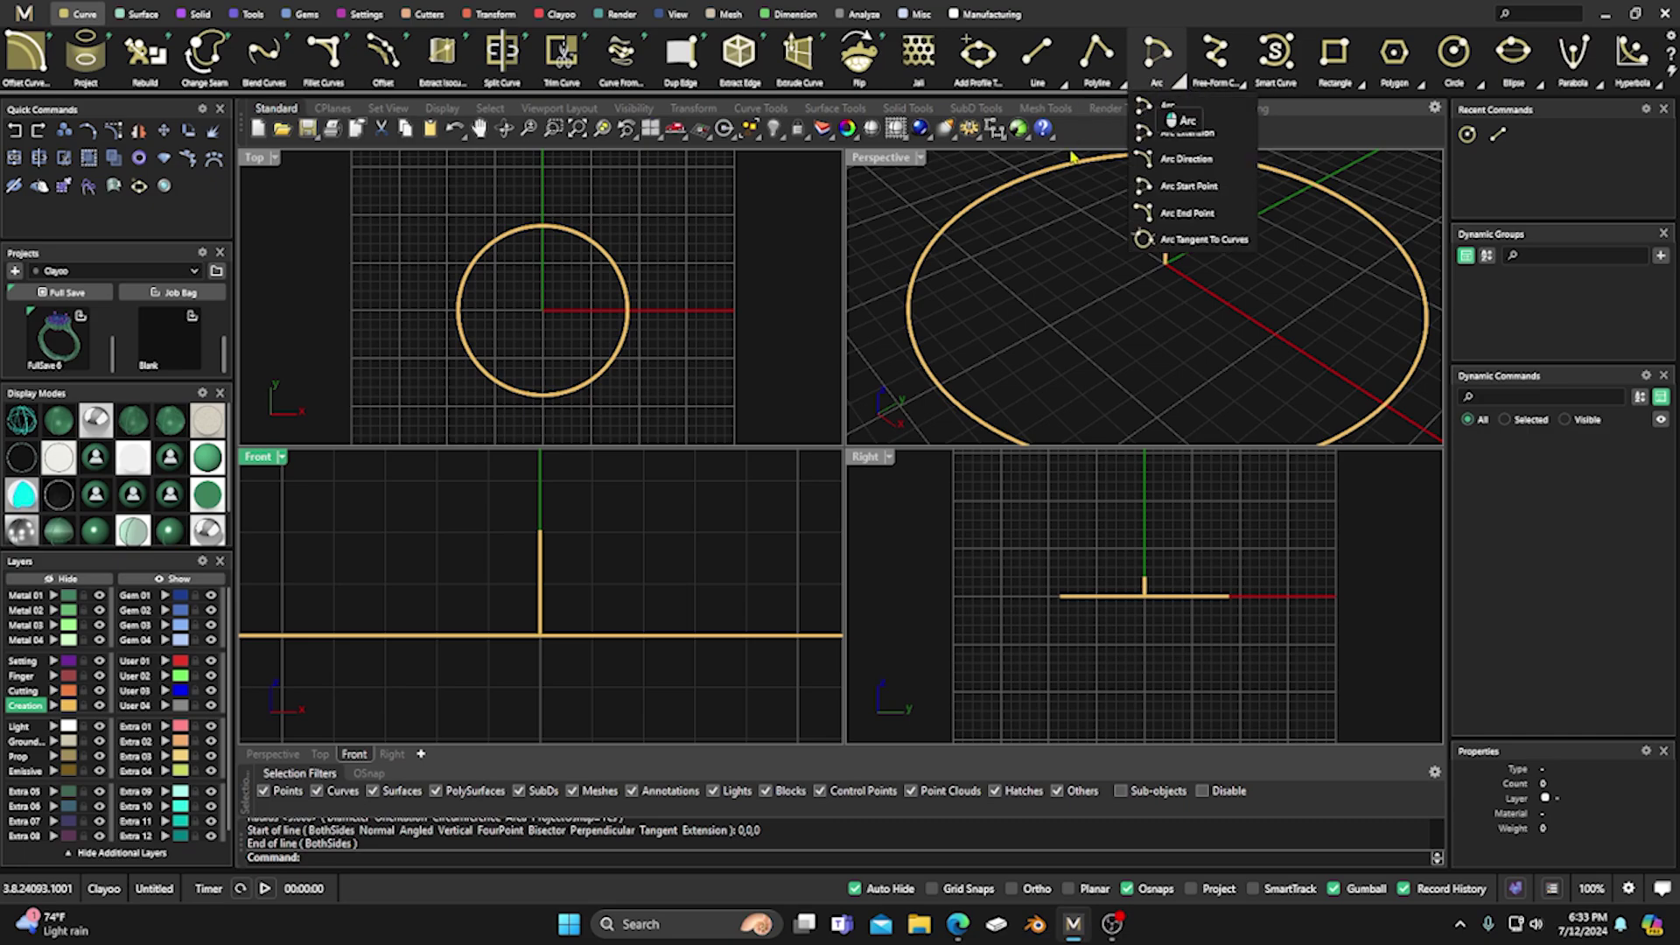
pyautogui.click(1183, 160)
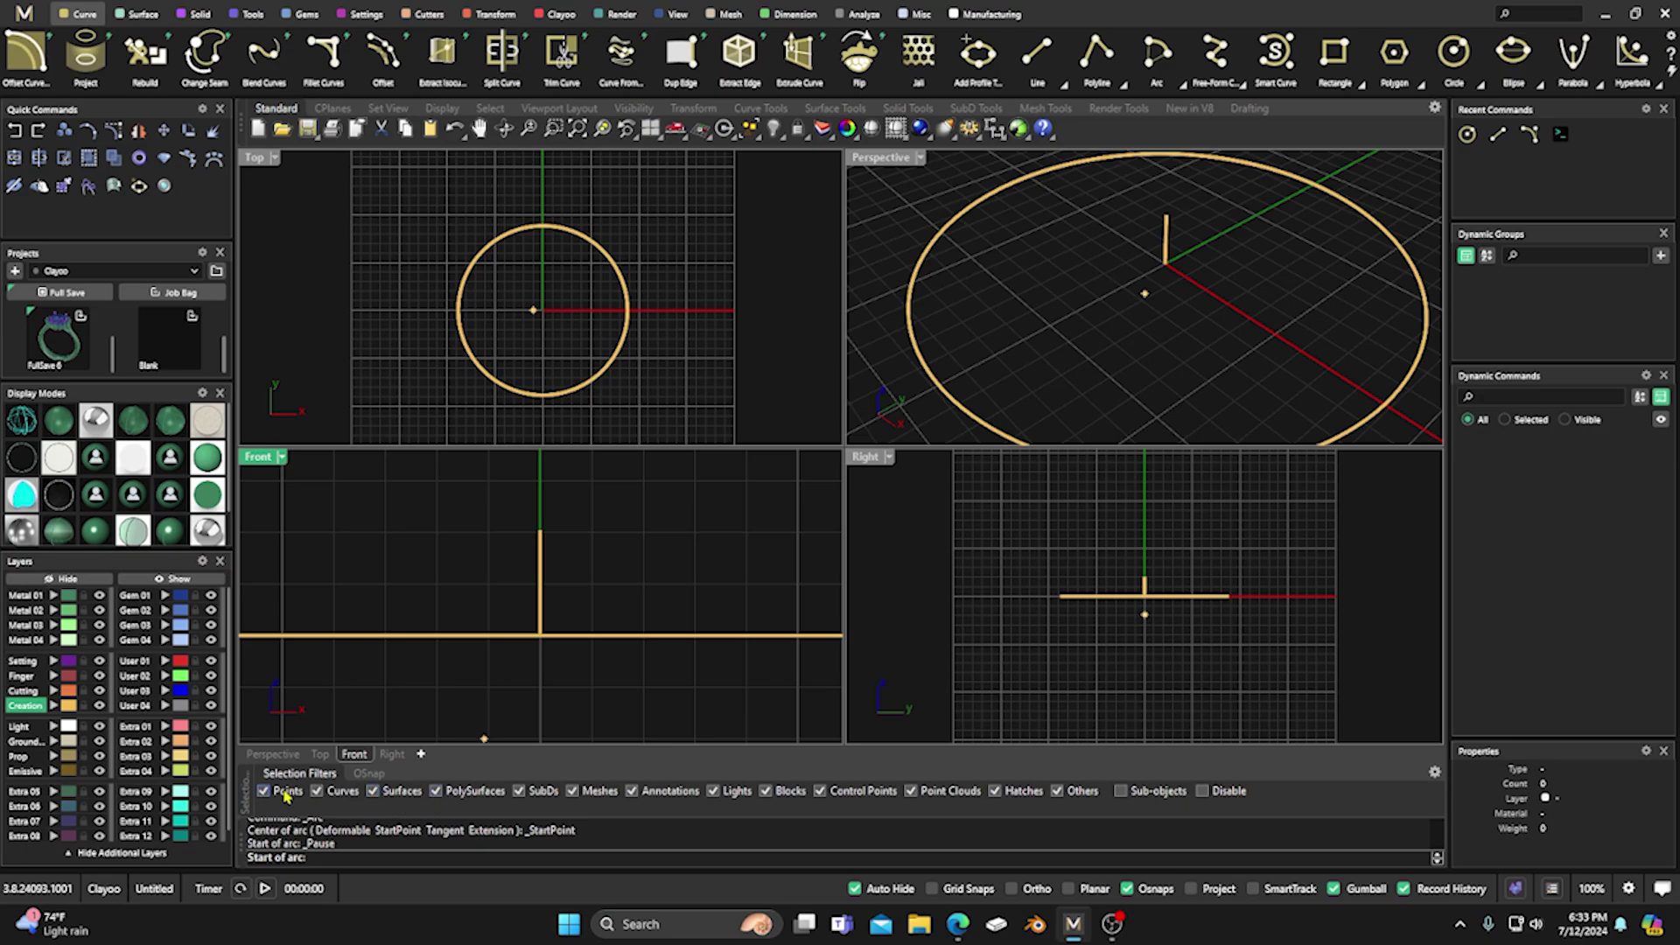
pyautogui.click(368, 773)
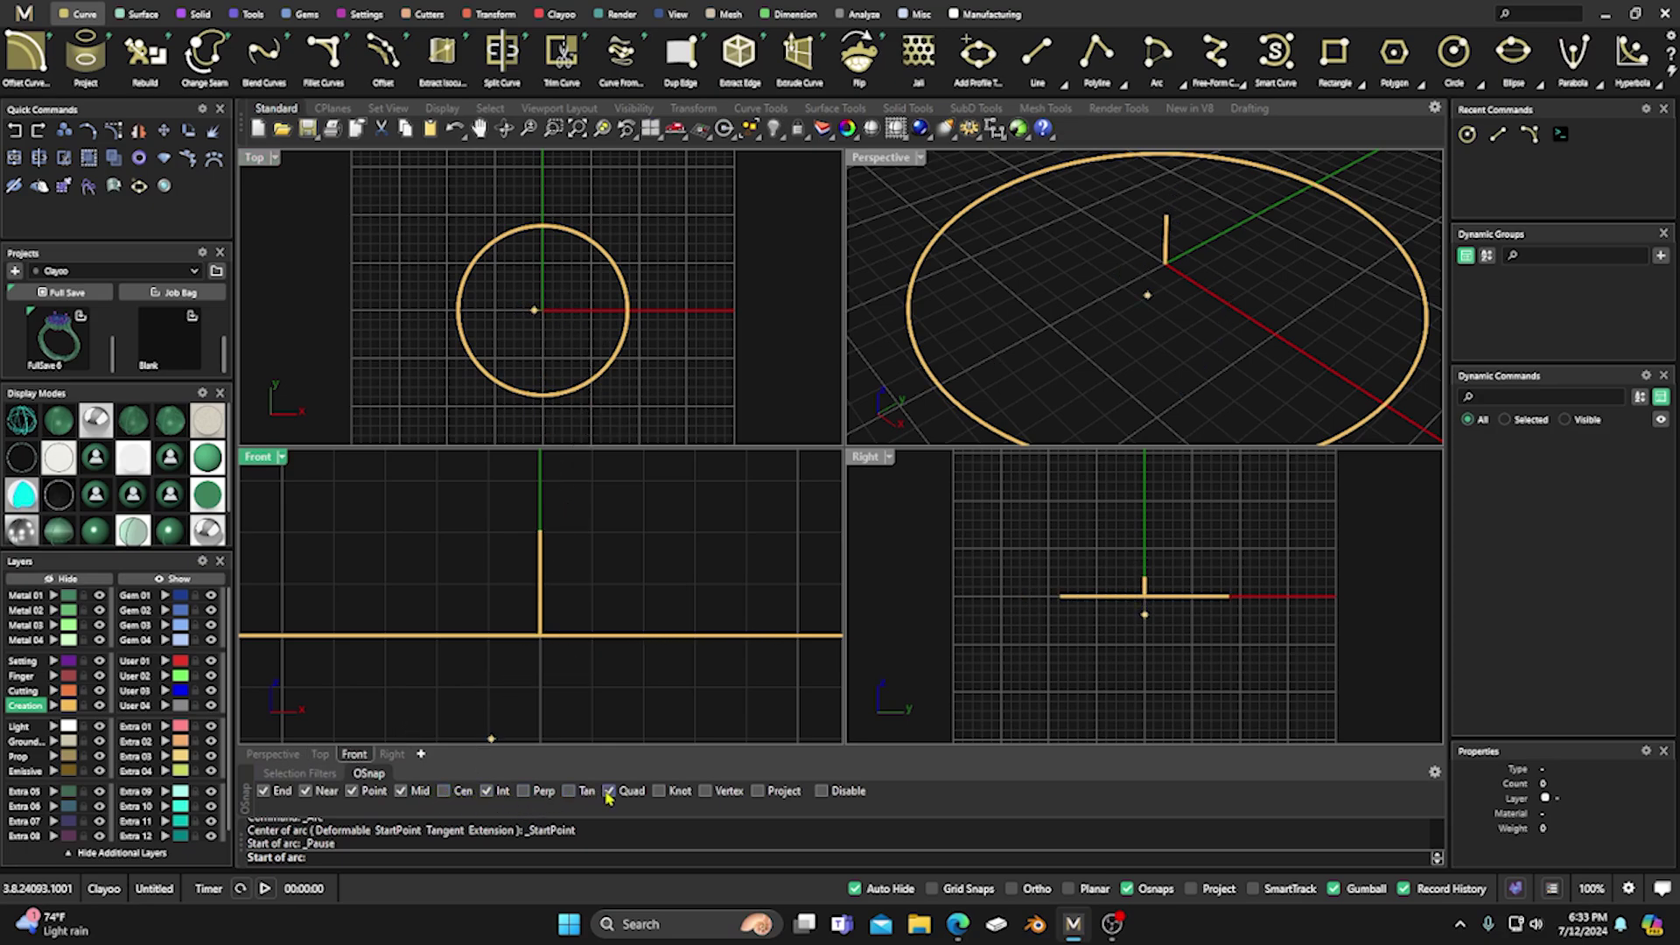
pyautogui.click(540, 531)
pyautogui.scroll(-4, 463, 516)
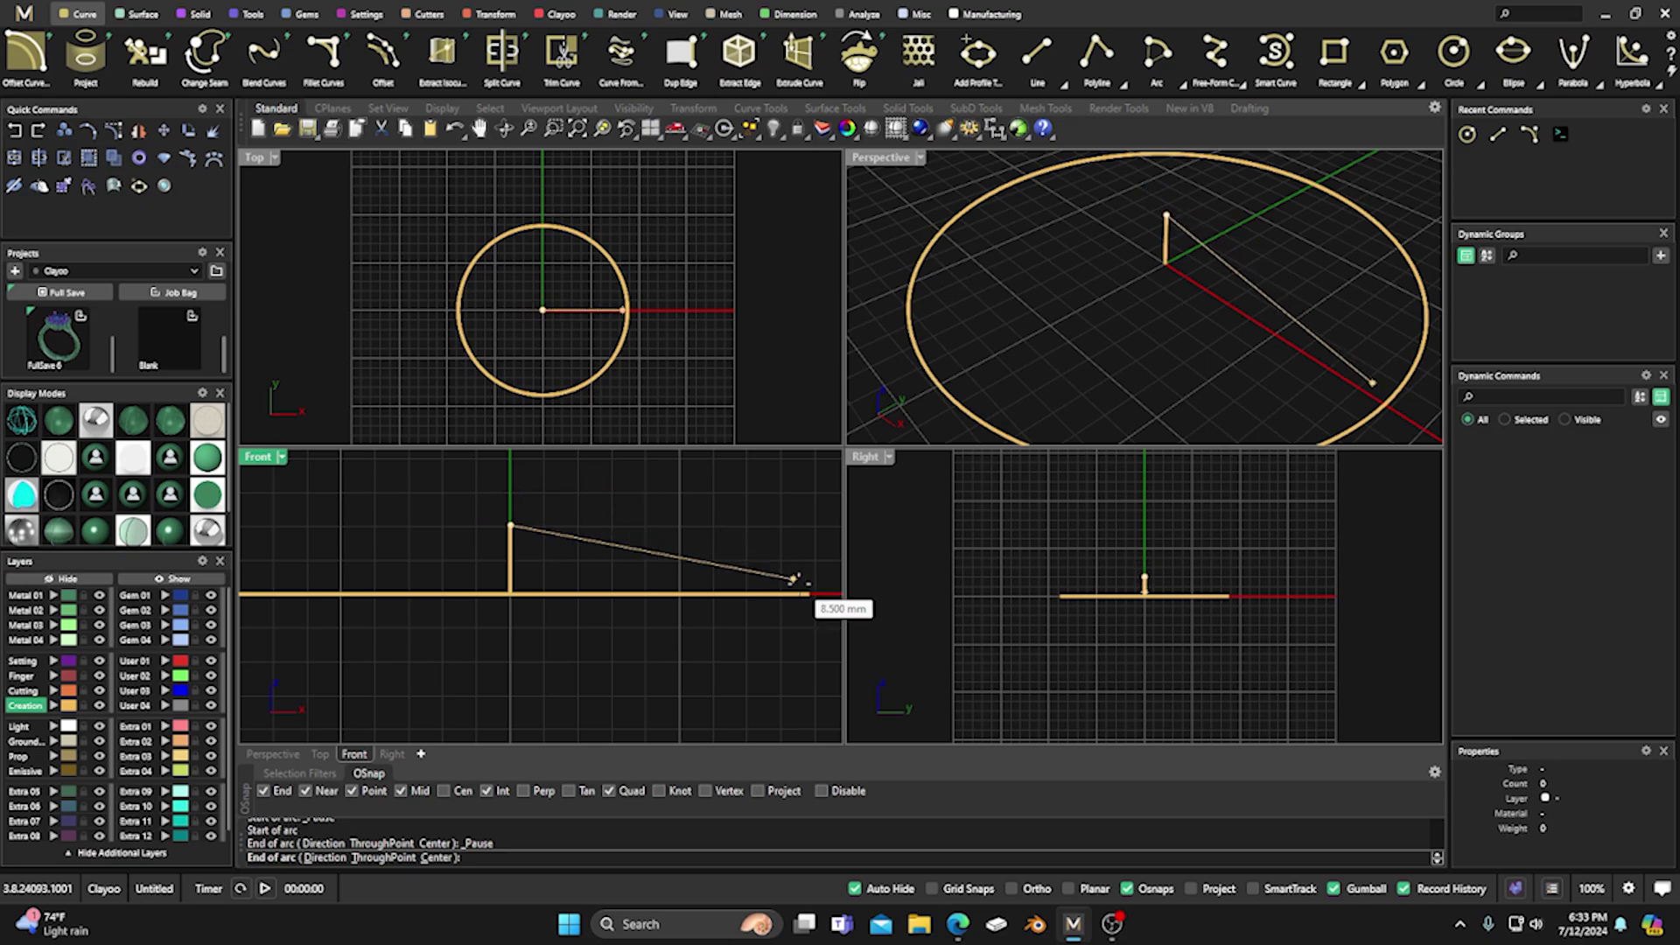
pyautogui.click(807, 593)
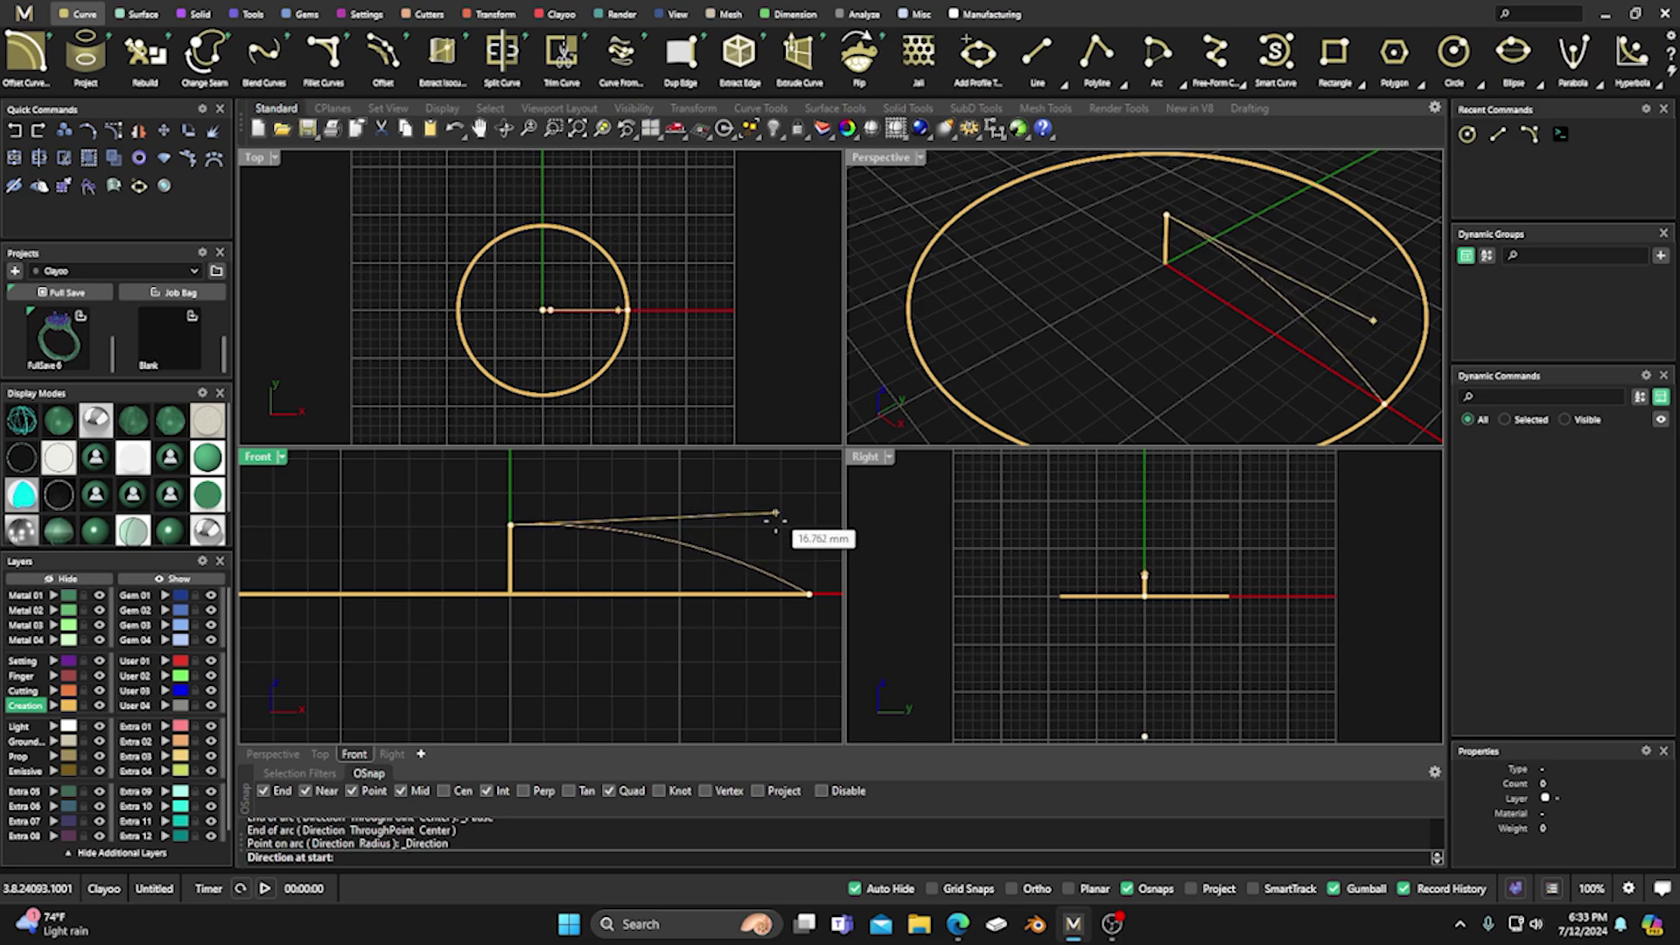
pyautogui.click(785, 528)
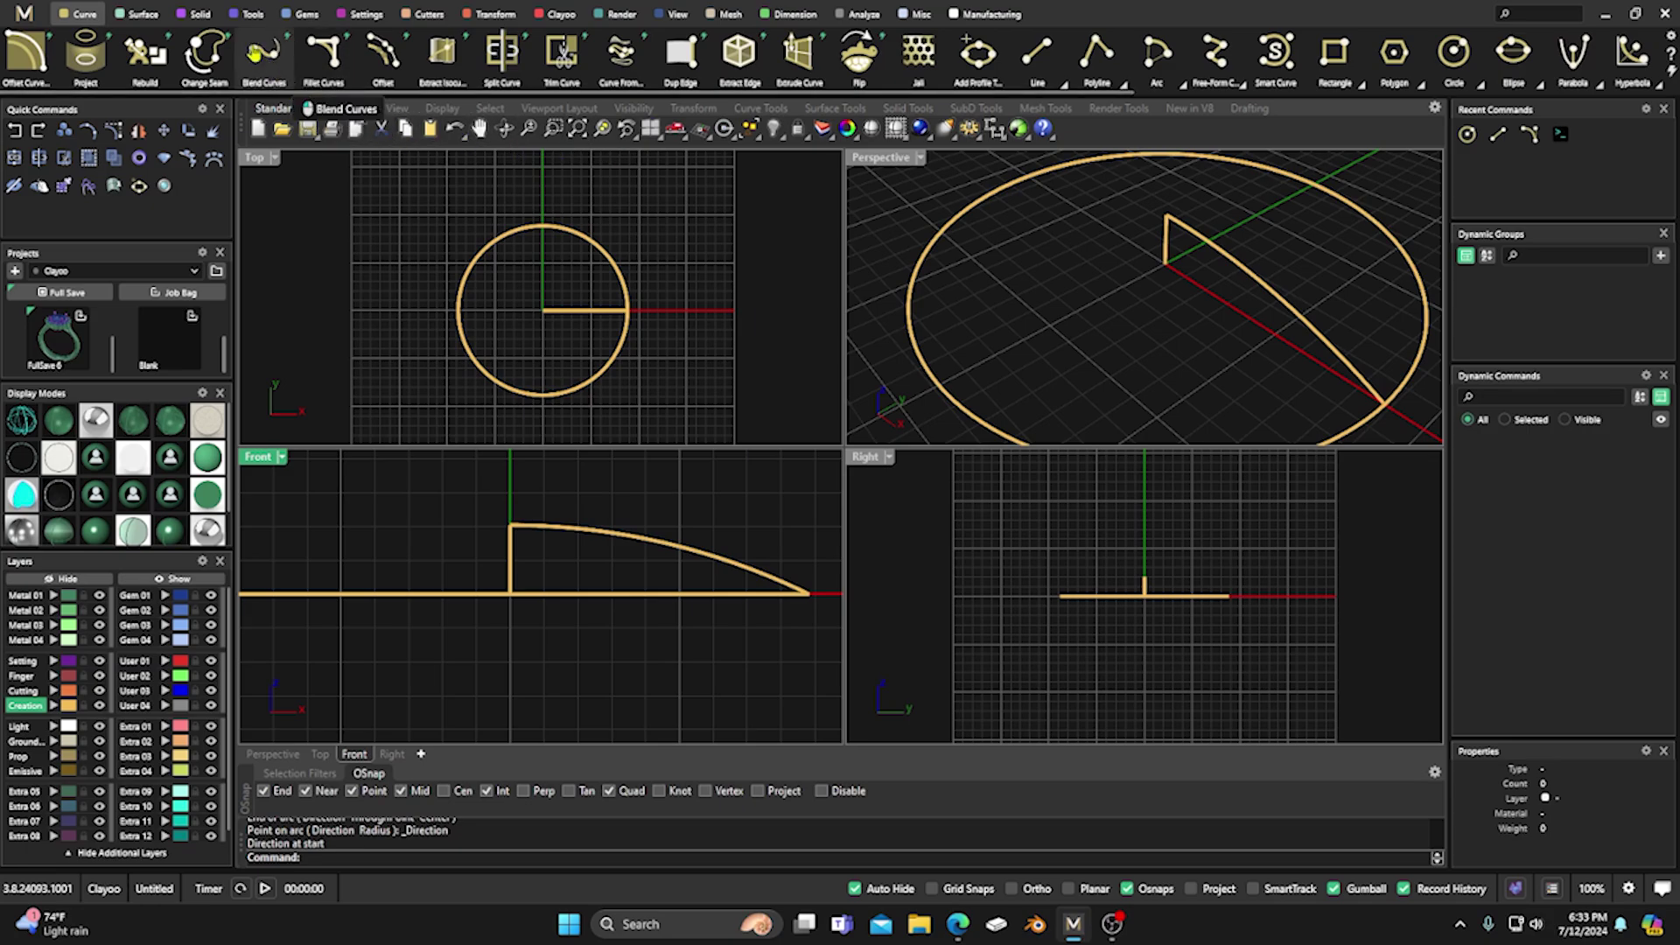
# Revolve the arc a full 360 degrees around the vertical line, starting at angle 0, to form a dome surface.
pyautogui.click(140, 14)
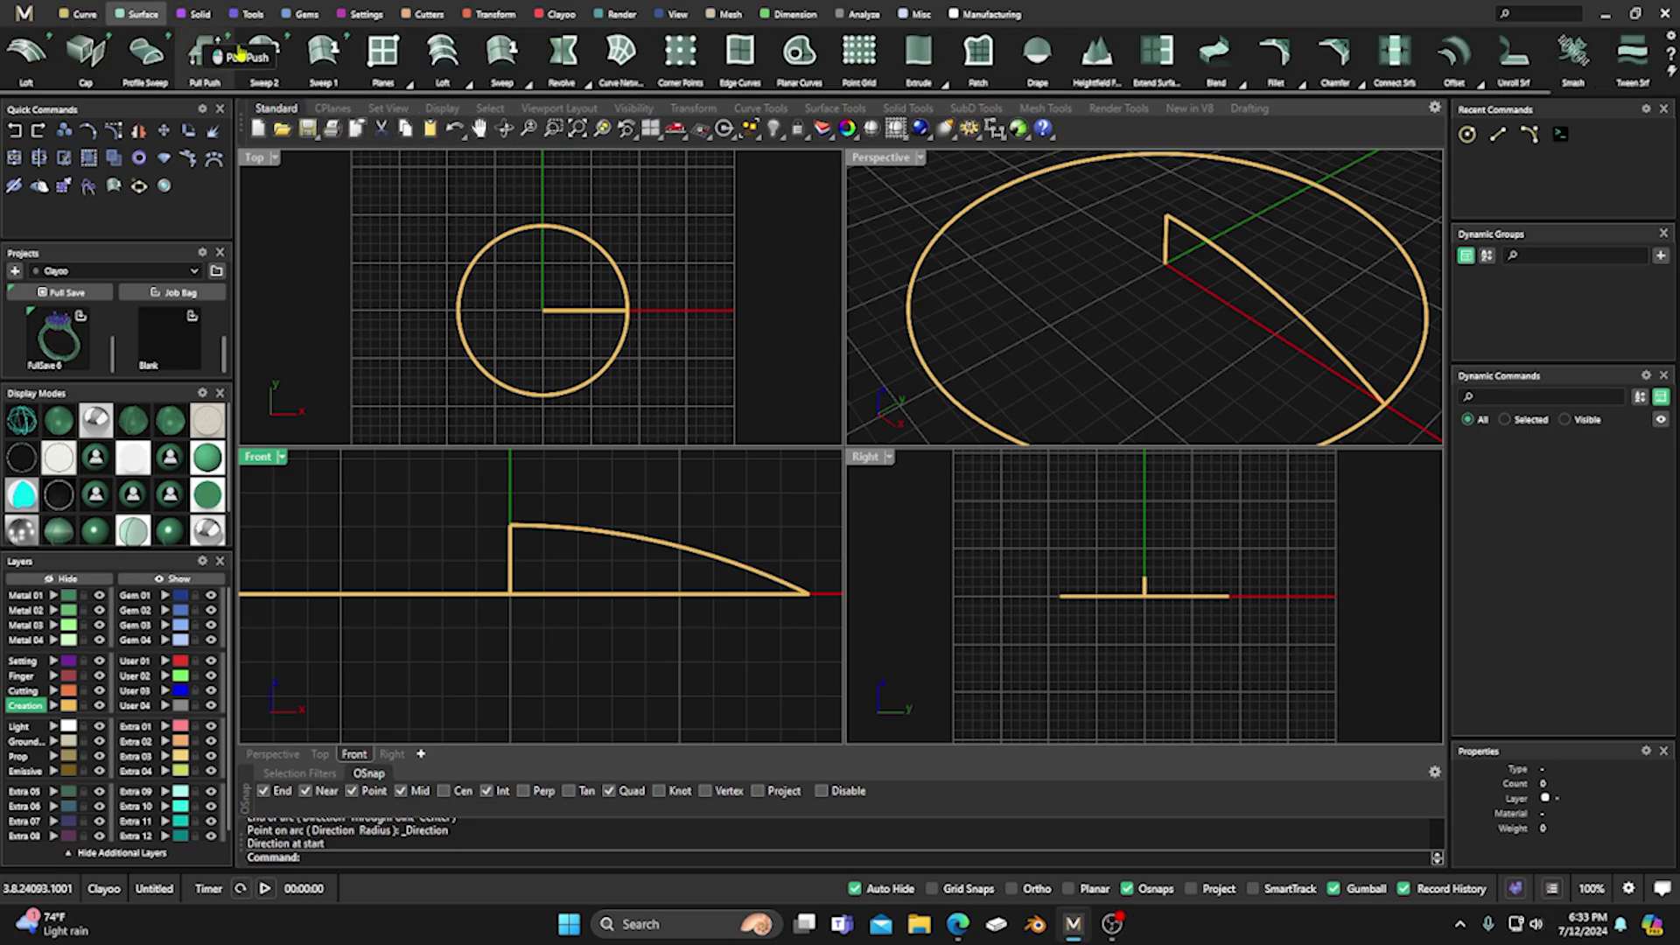
pyautogui.click(586, 83)
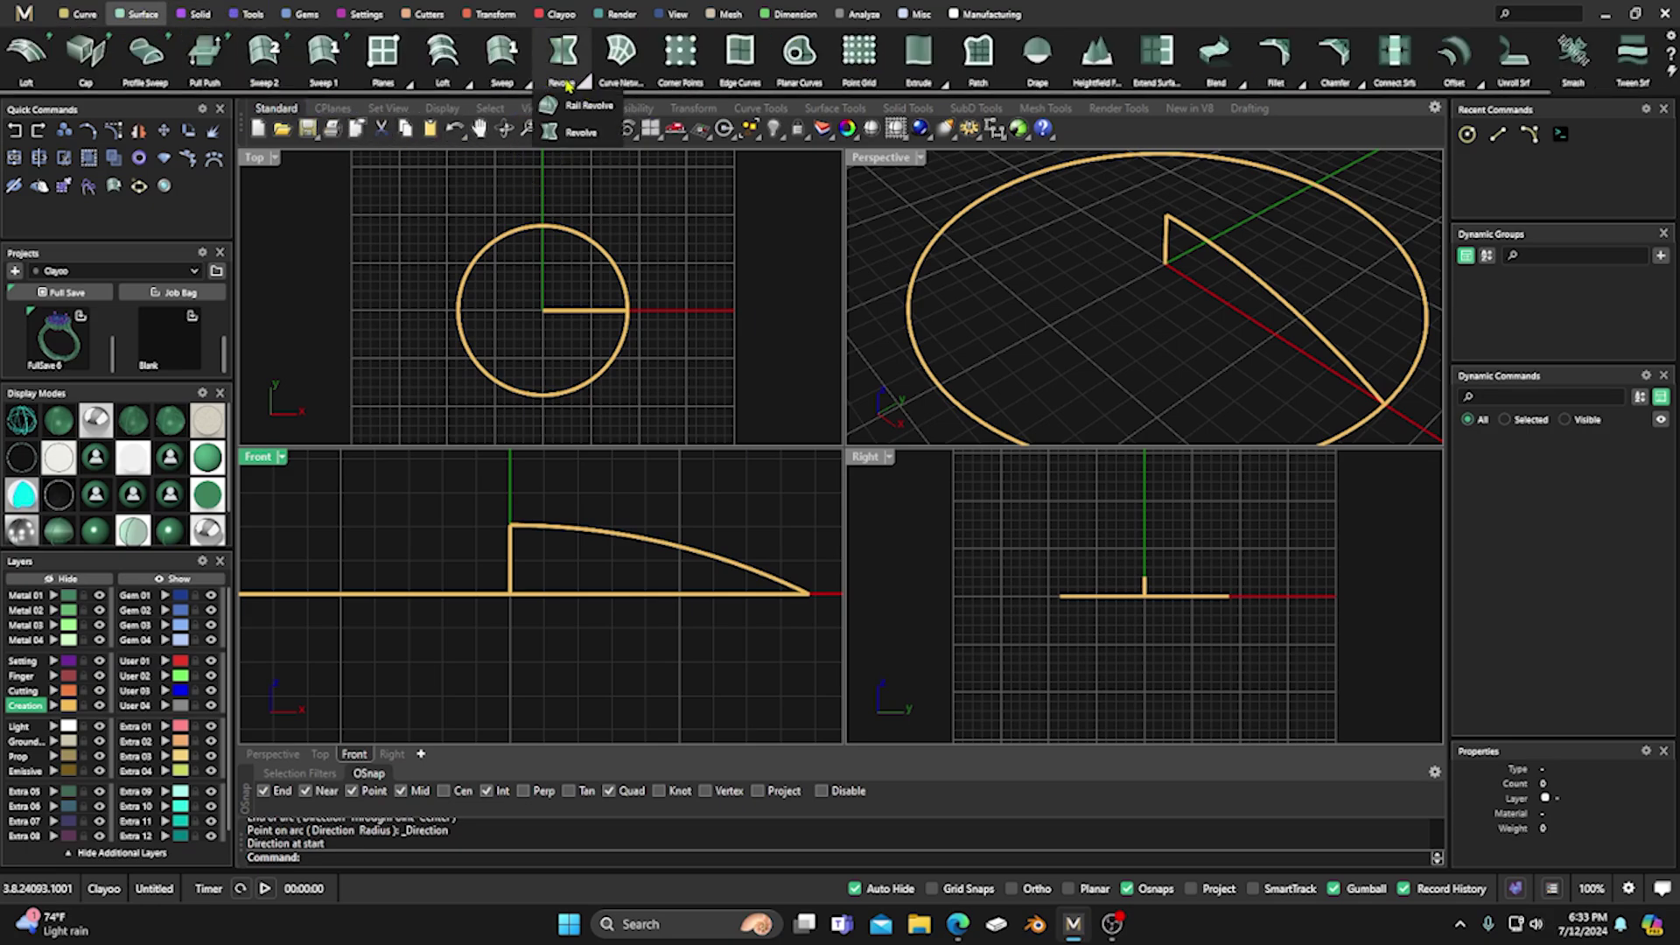
pyautogui.click(573, 132)
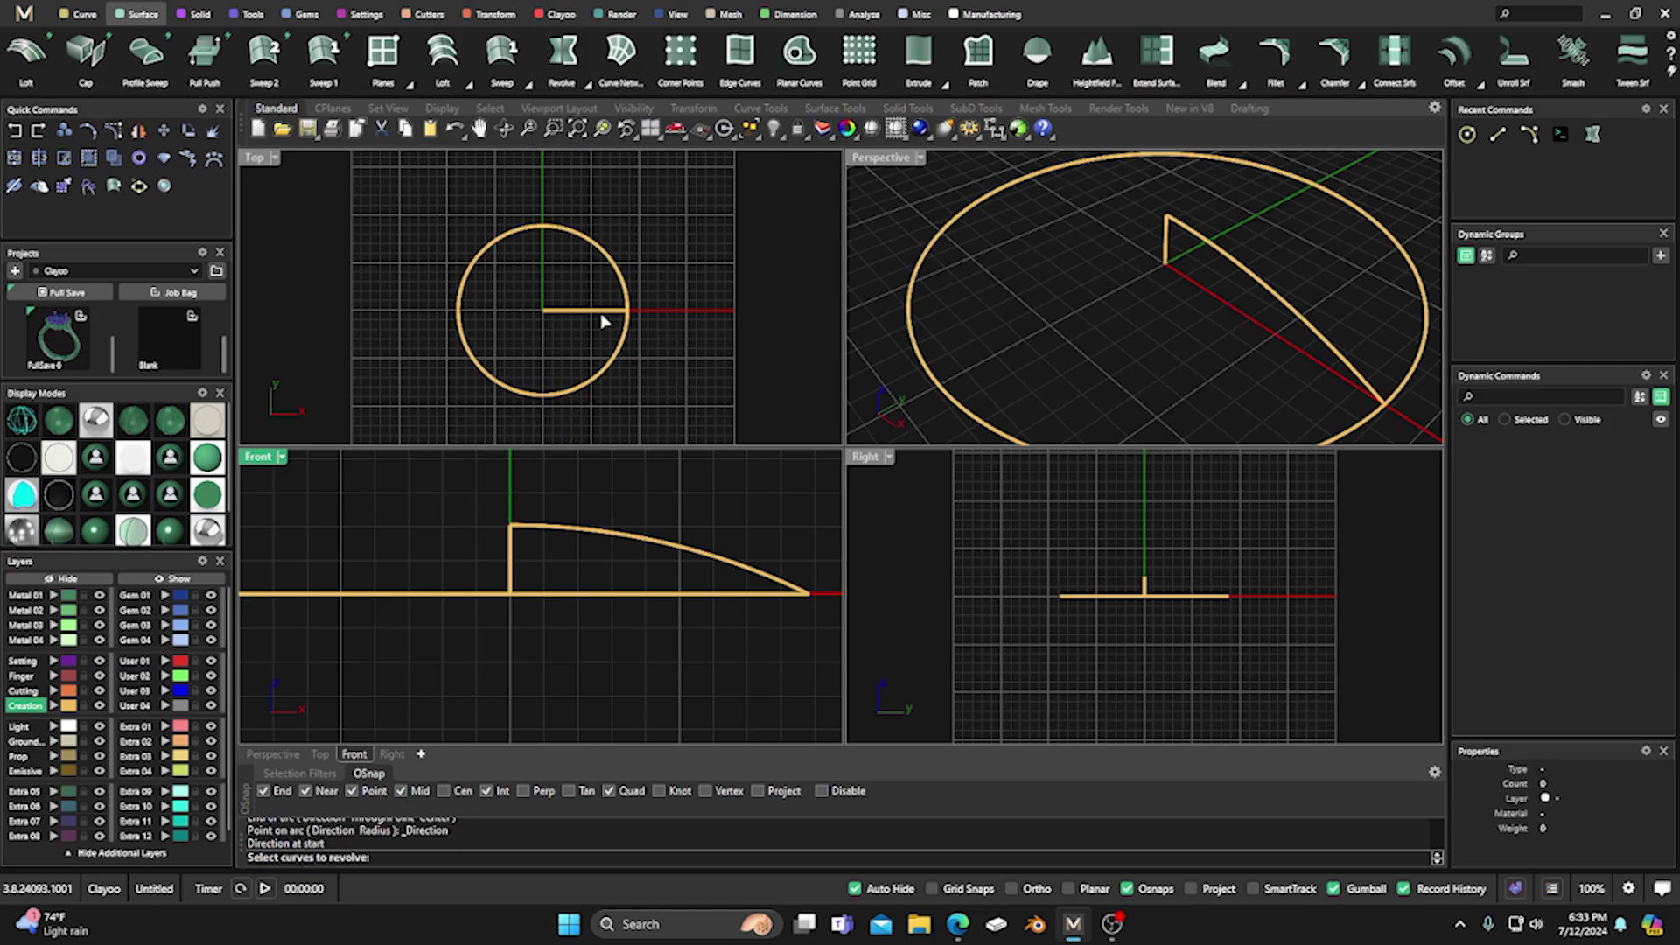
pyautogui.click(619, 536)
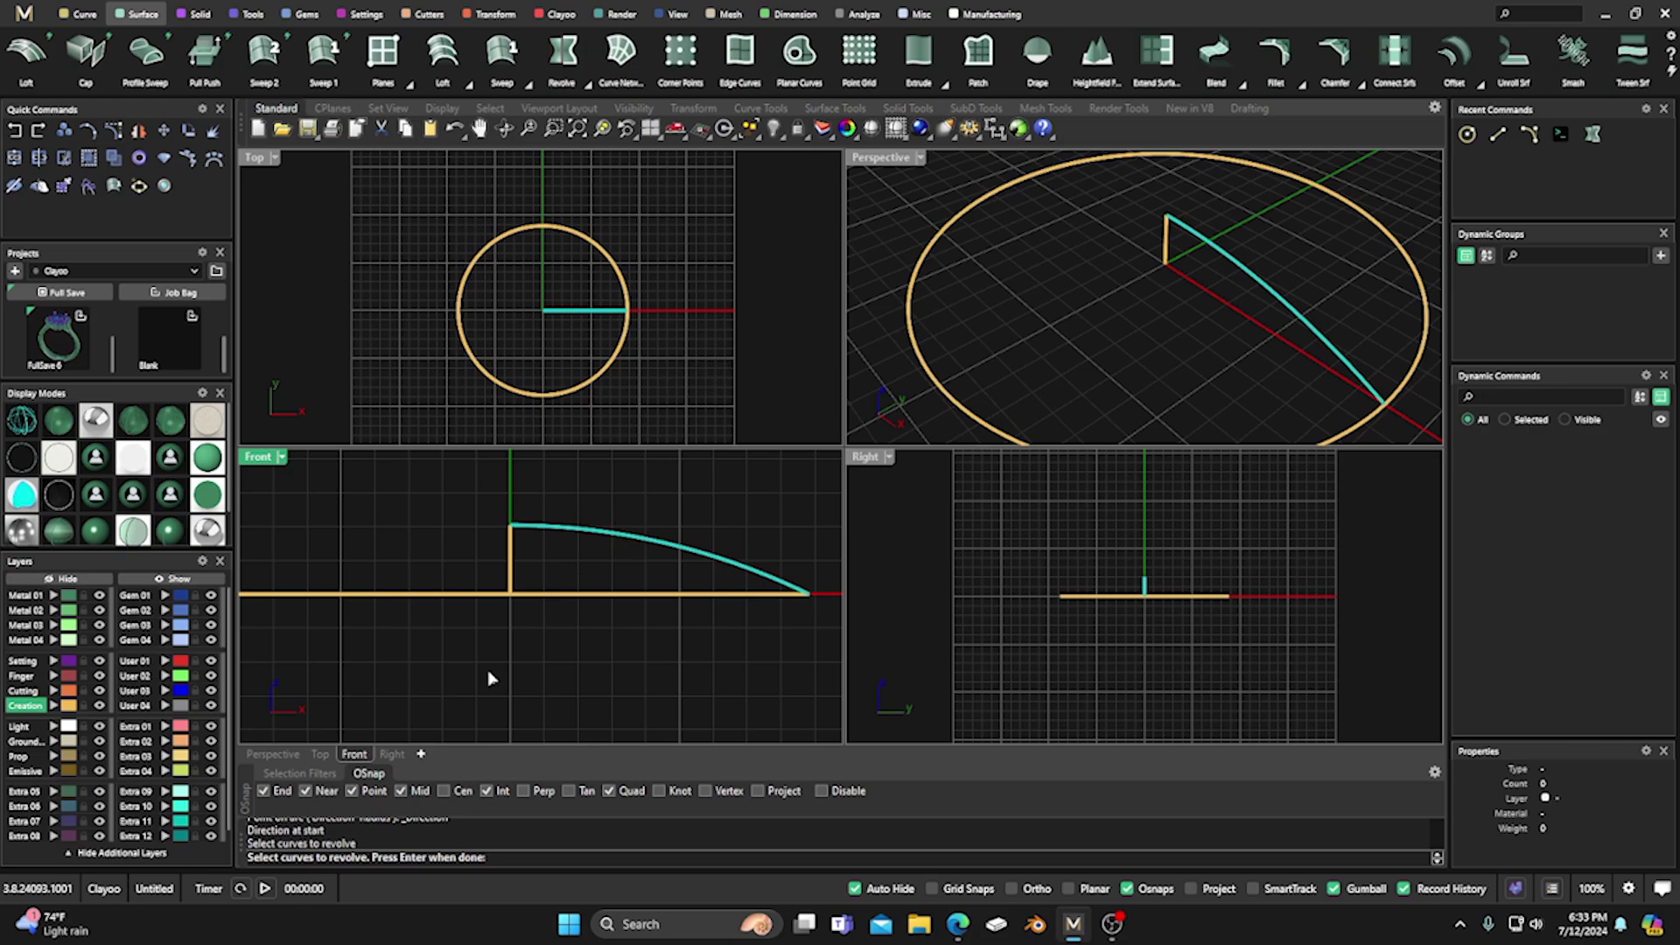
pyautogui.press('Return')
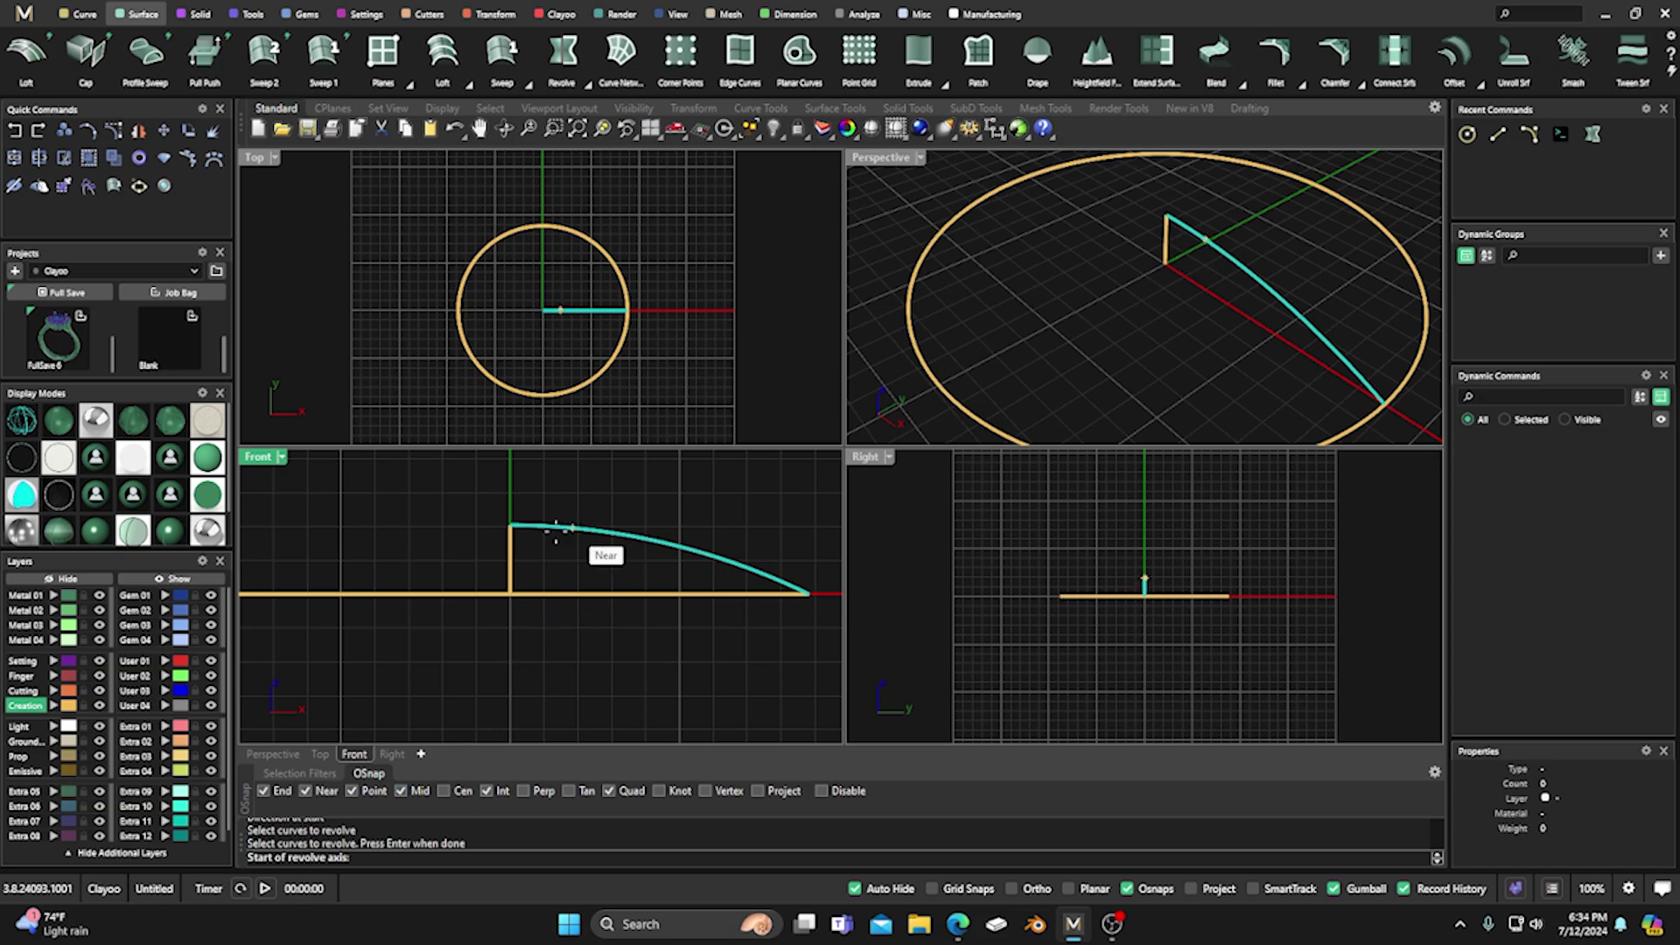
pyautogui.click(512, 595)
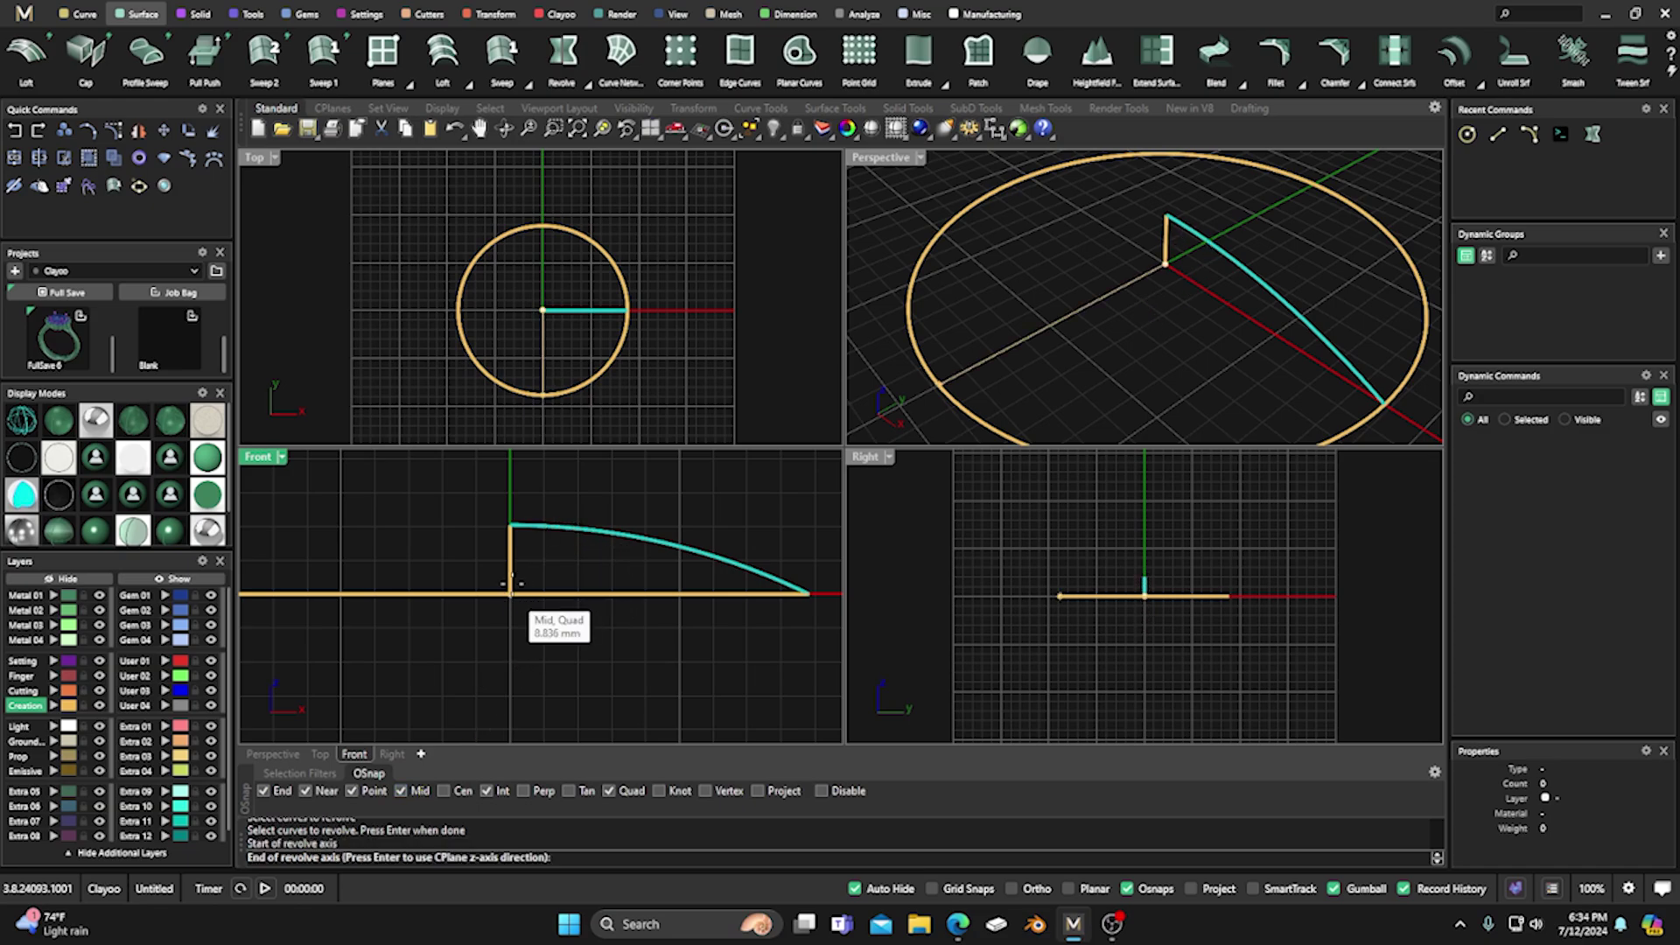
pyautogui.click(510, 526)
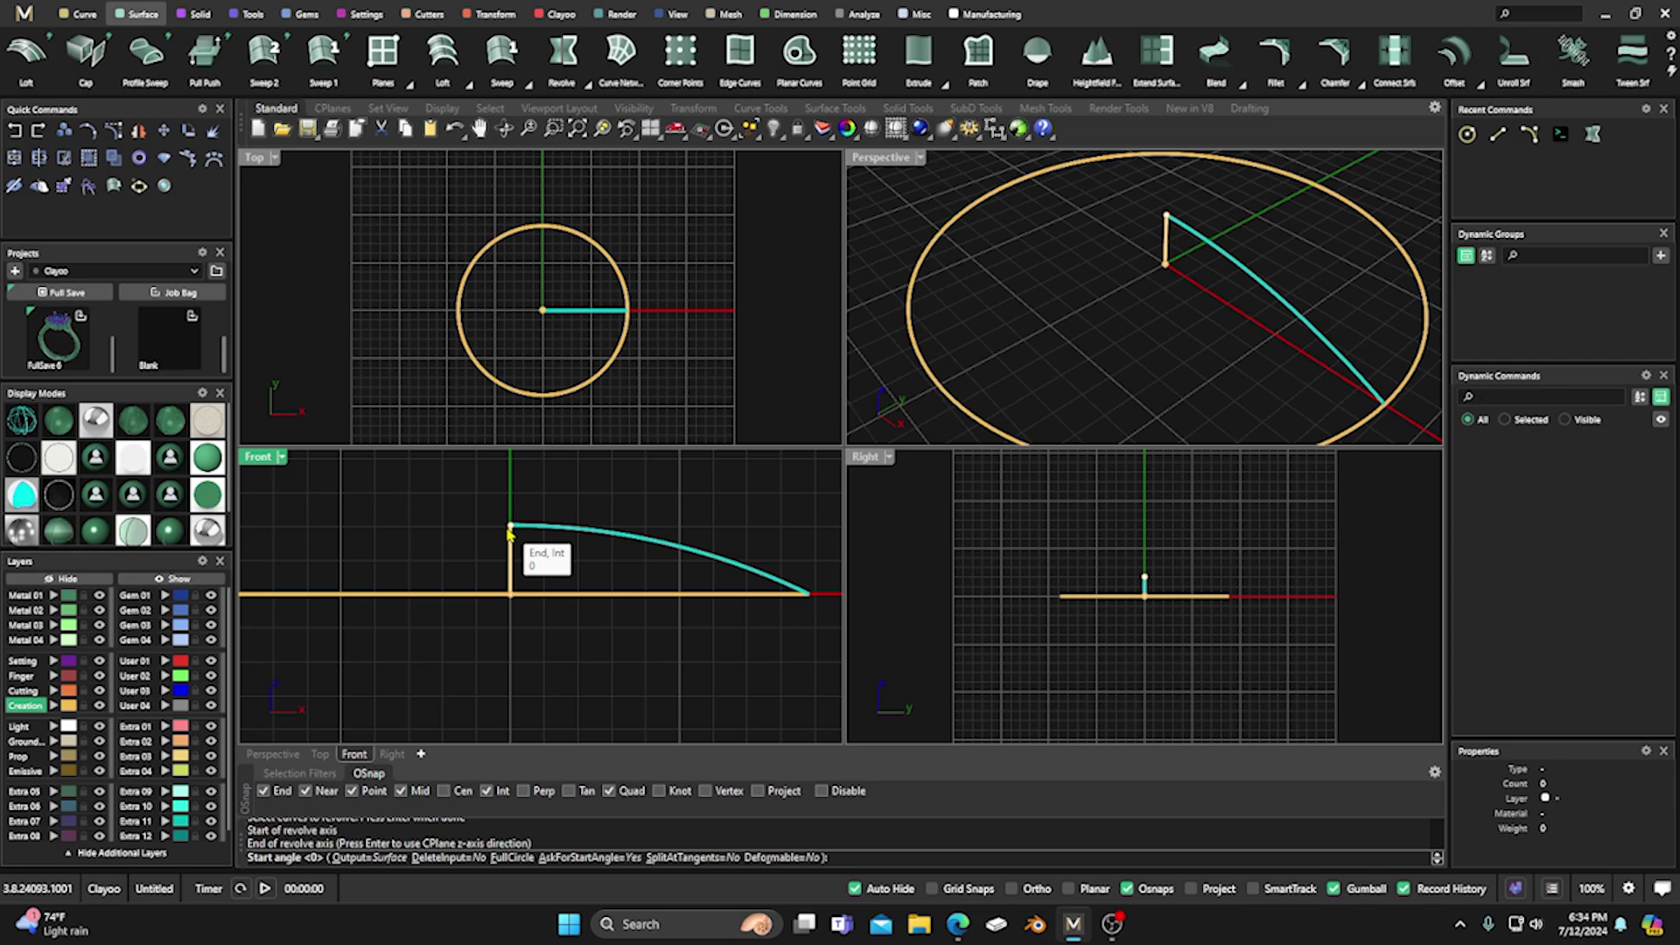
pyautogui.press('Return')
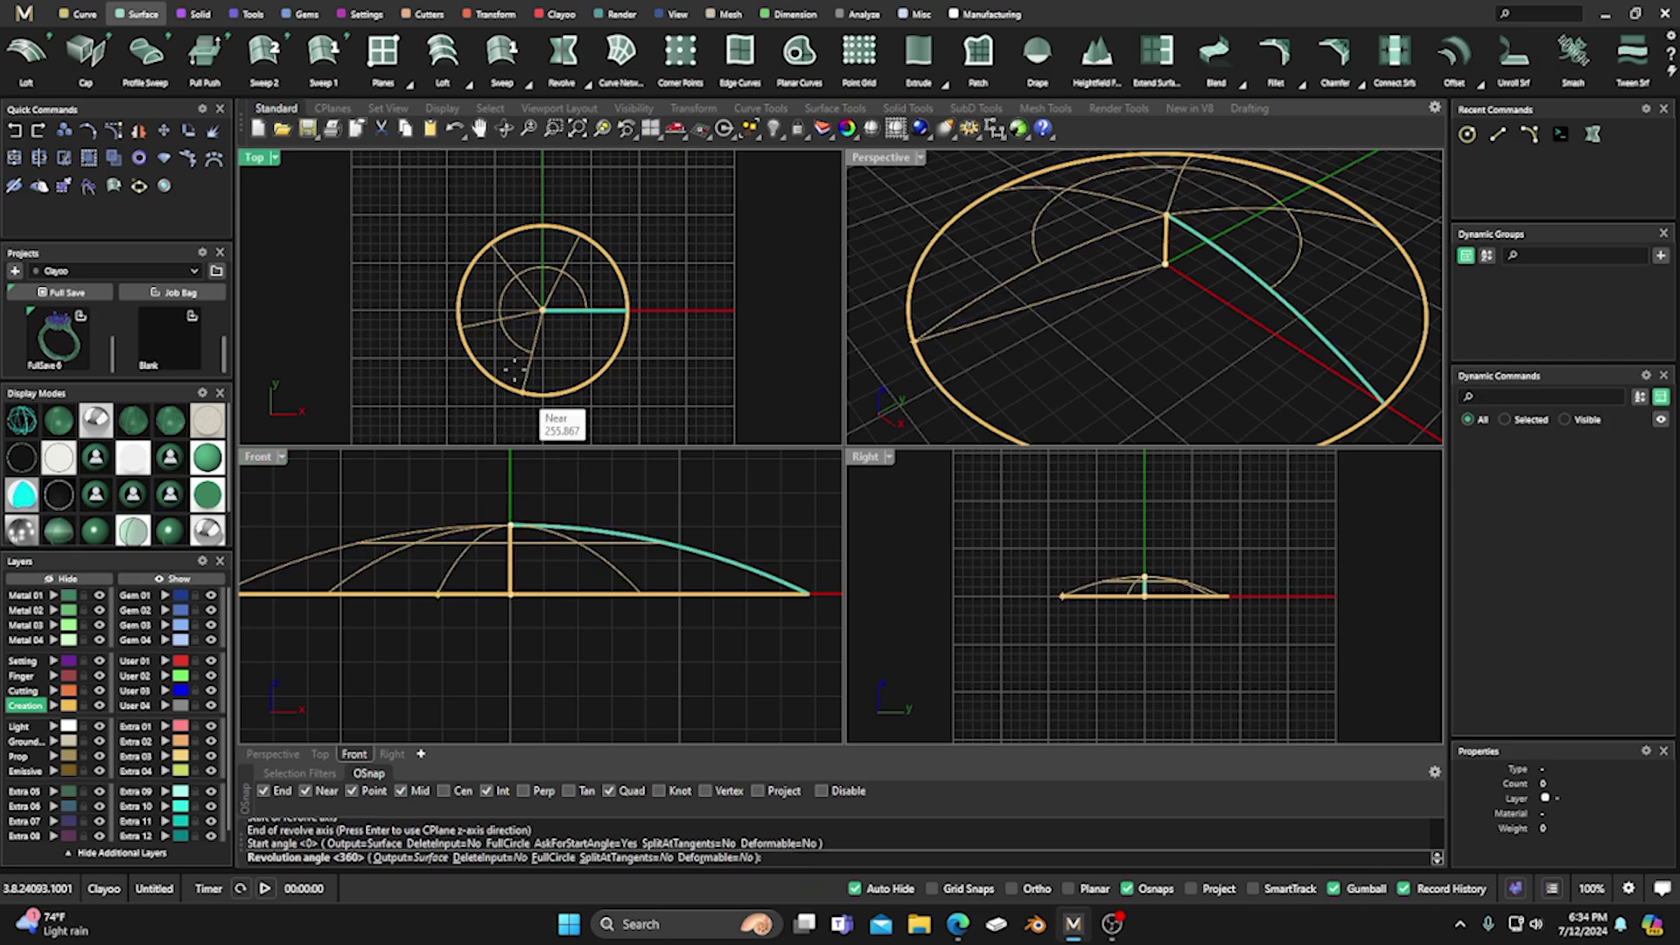
pyautogui.click(628, 326)
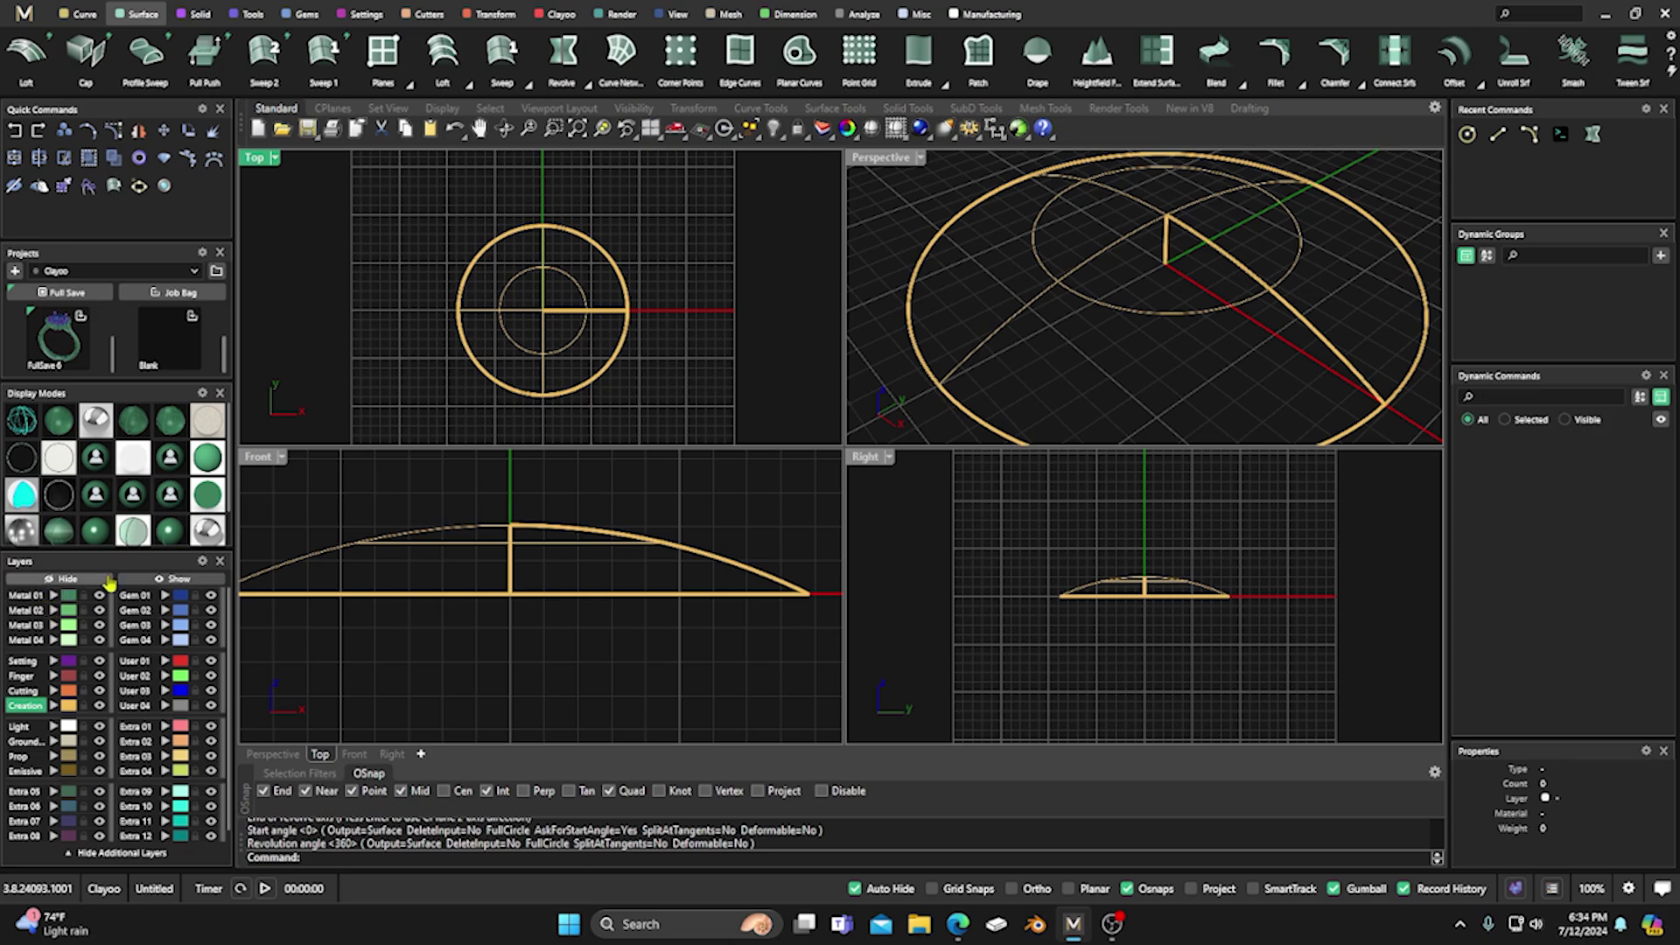
# Assign the dome surface to the Metal 01 layer and switch the viewports to shaded display.
pyautogui.click(483, 322)
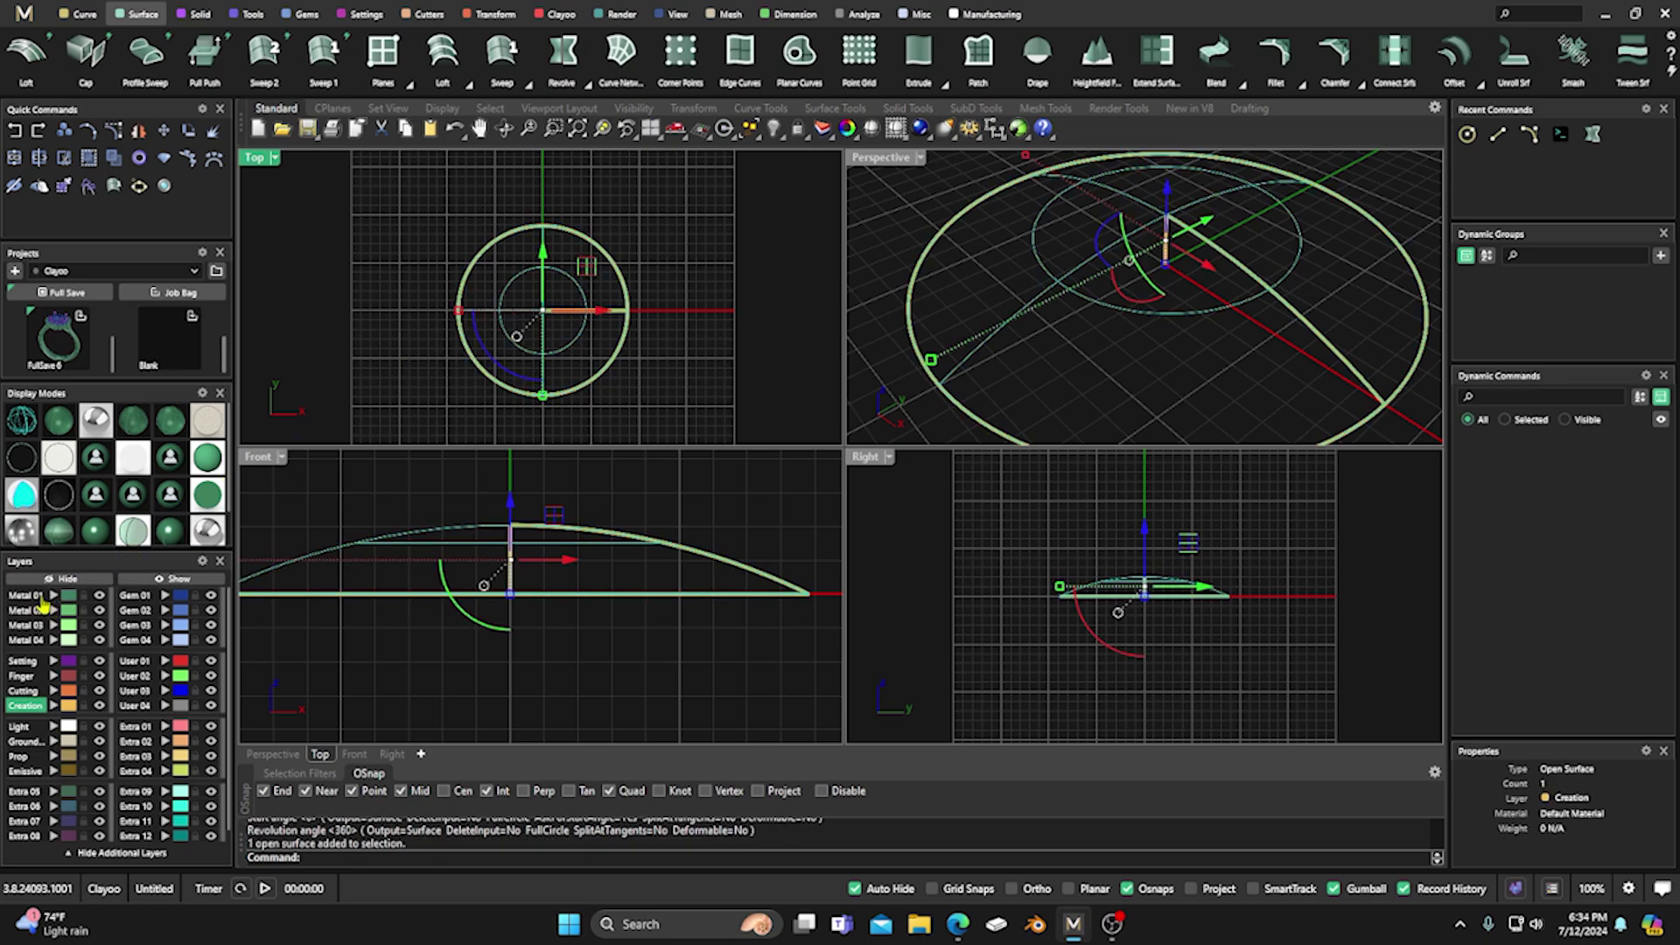
pyautogui.click(53, 595)
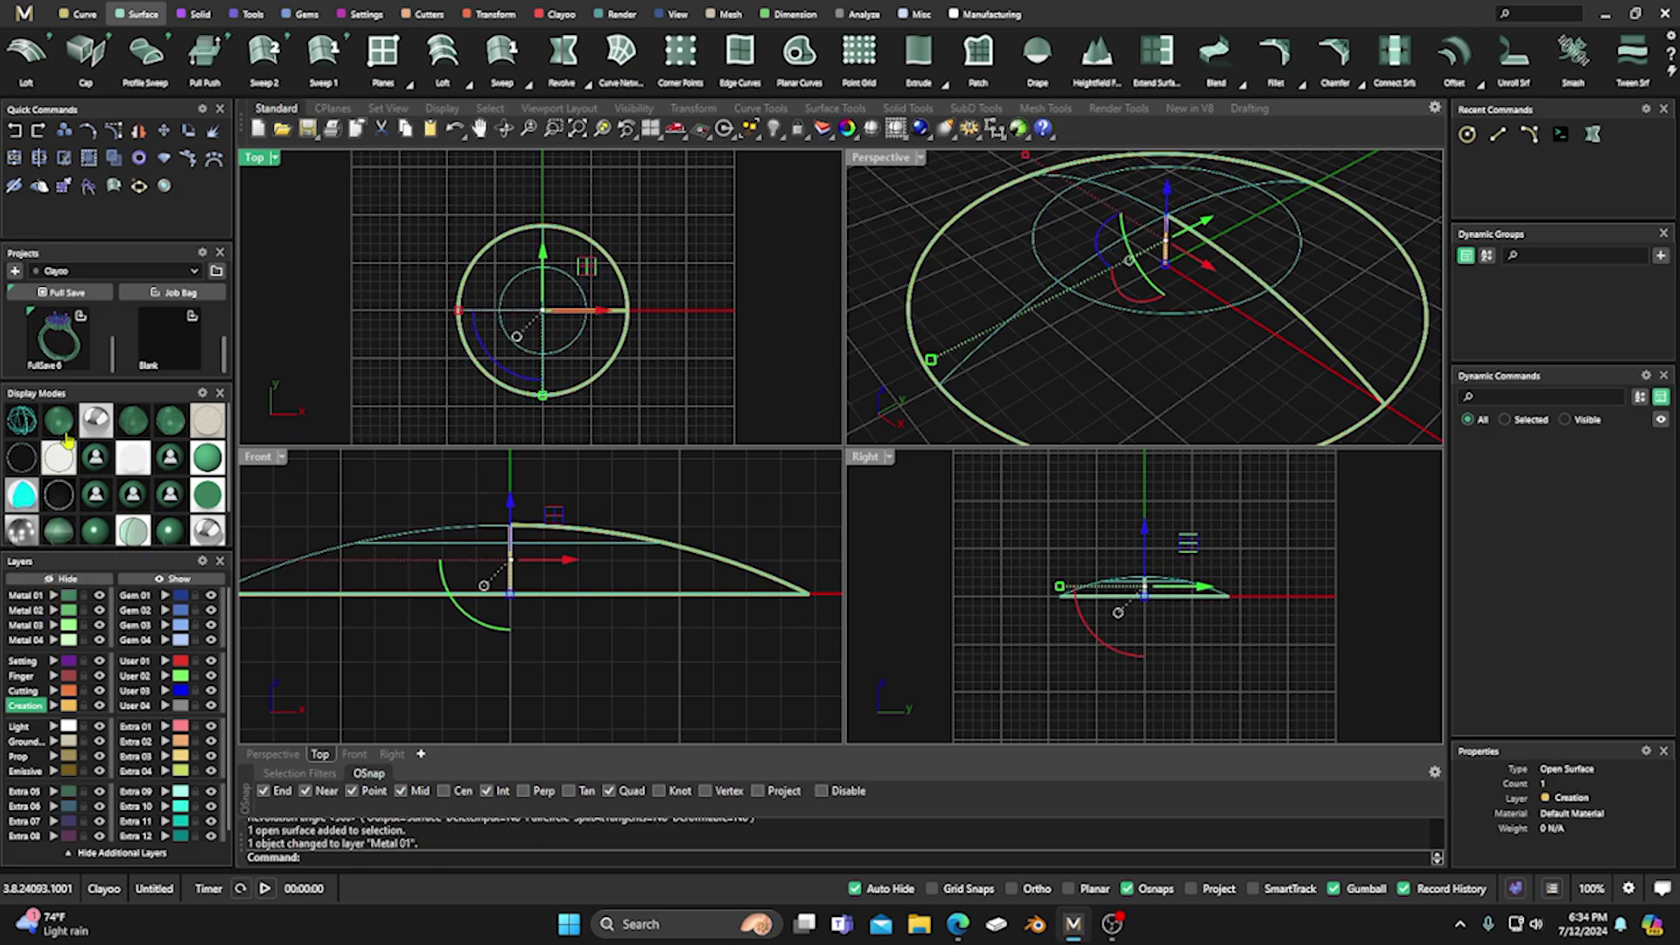
pyautogui.click(59, 424)
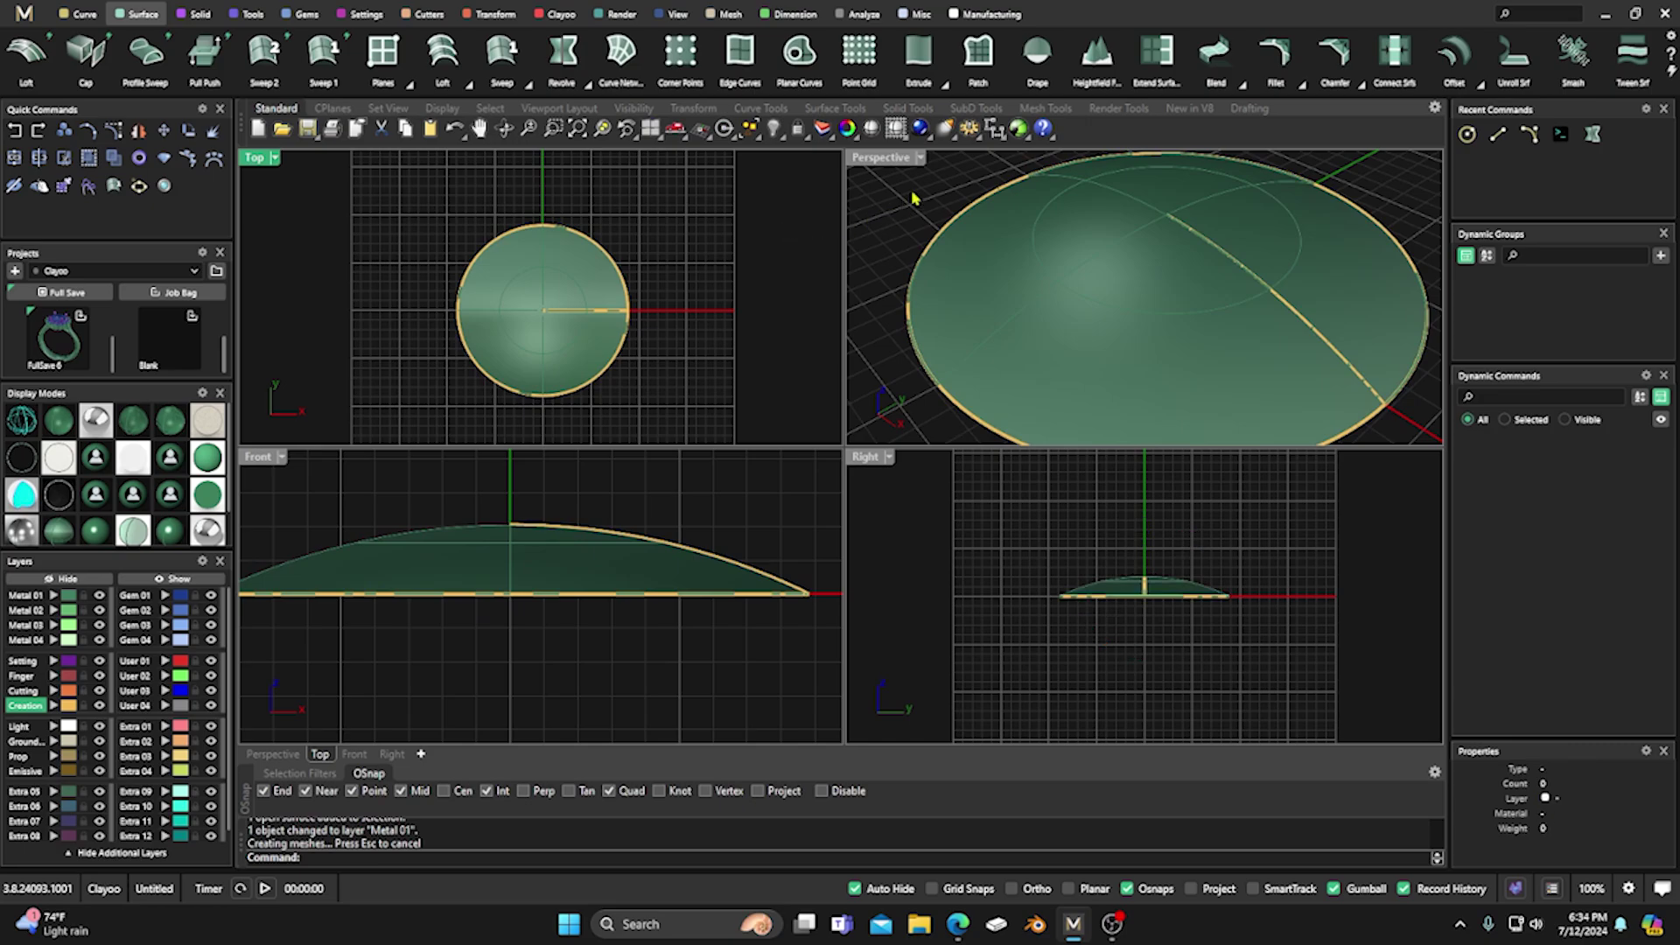
# Examine the dome surface from above, below and the side in a maximized Perspective view.
pyautogui.doubleClick(884, 158)
pyautogui.scroll(-3, 855, 424)
pyautogui.moveTo(855, 423); pyautogui.dragTo(837, 362, button='right')
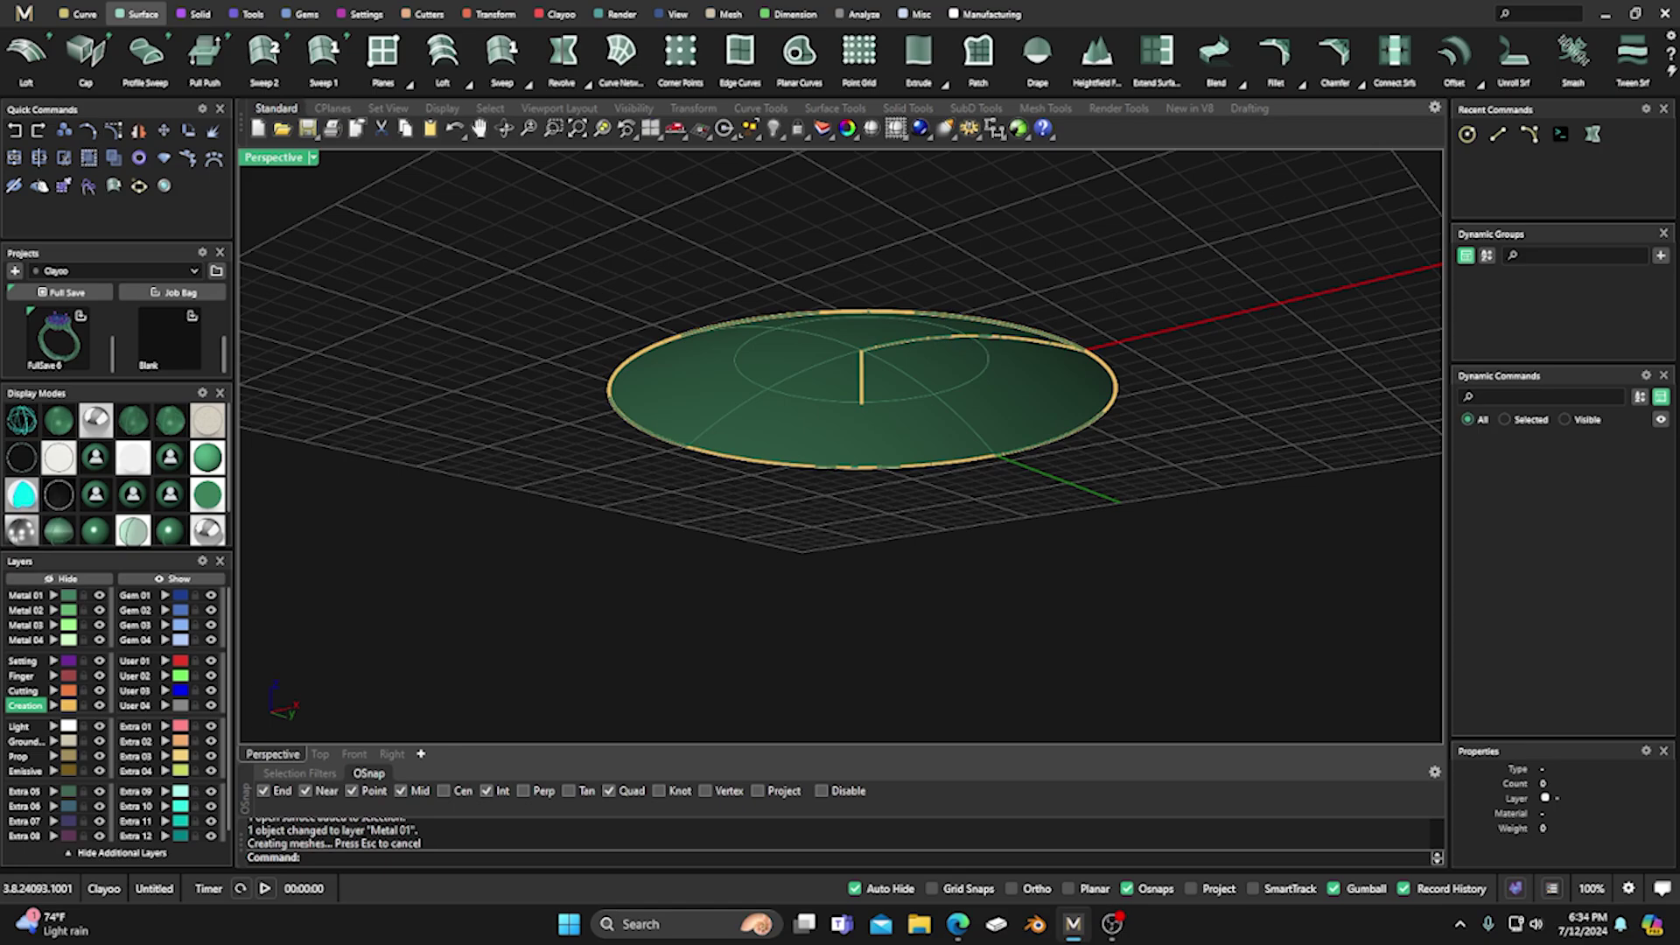
pyautogui.moveTo(652, 521); pyautogui.dragTo(806, 491, button='right')
pyautogui.scroll(5, 837, 374)
pyautogui.scroll(-5, 837, 375)
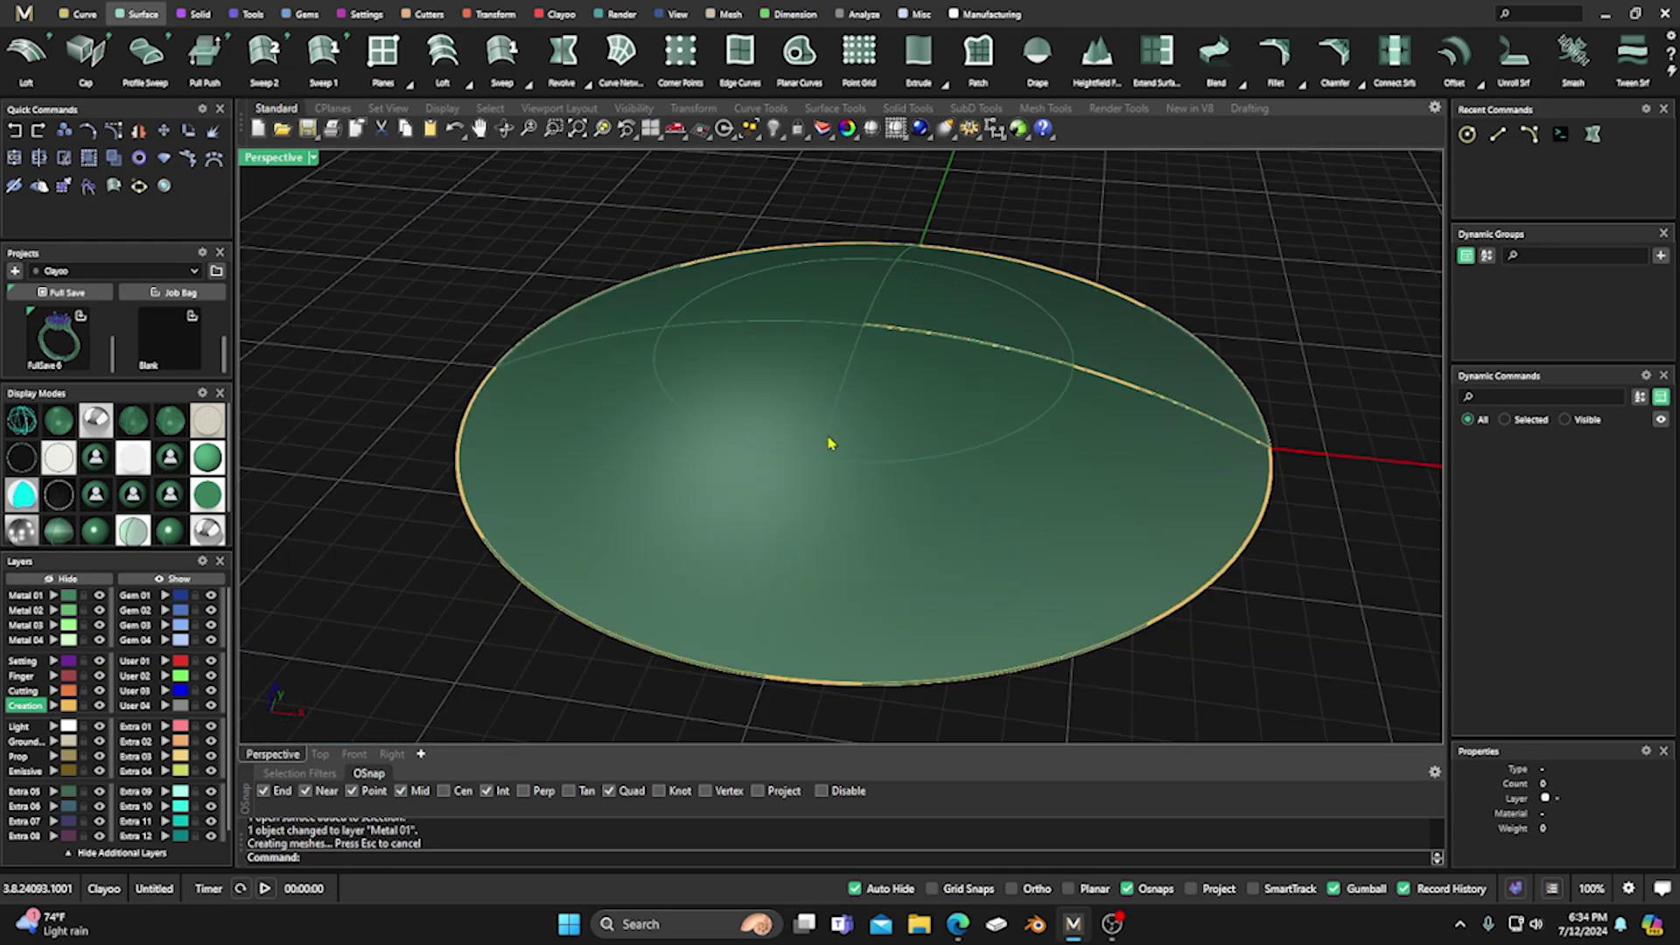
pyautogui.moveTo(390, 593); pyautogui.dragTo(389, 579, button='right')
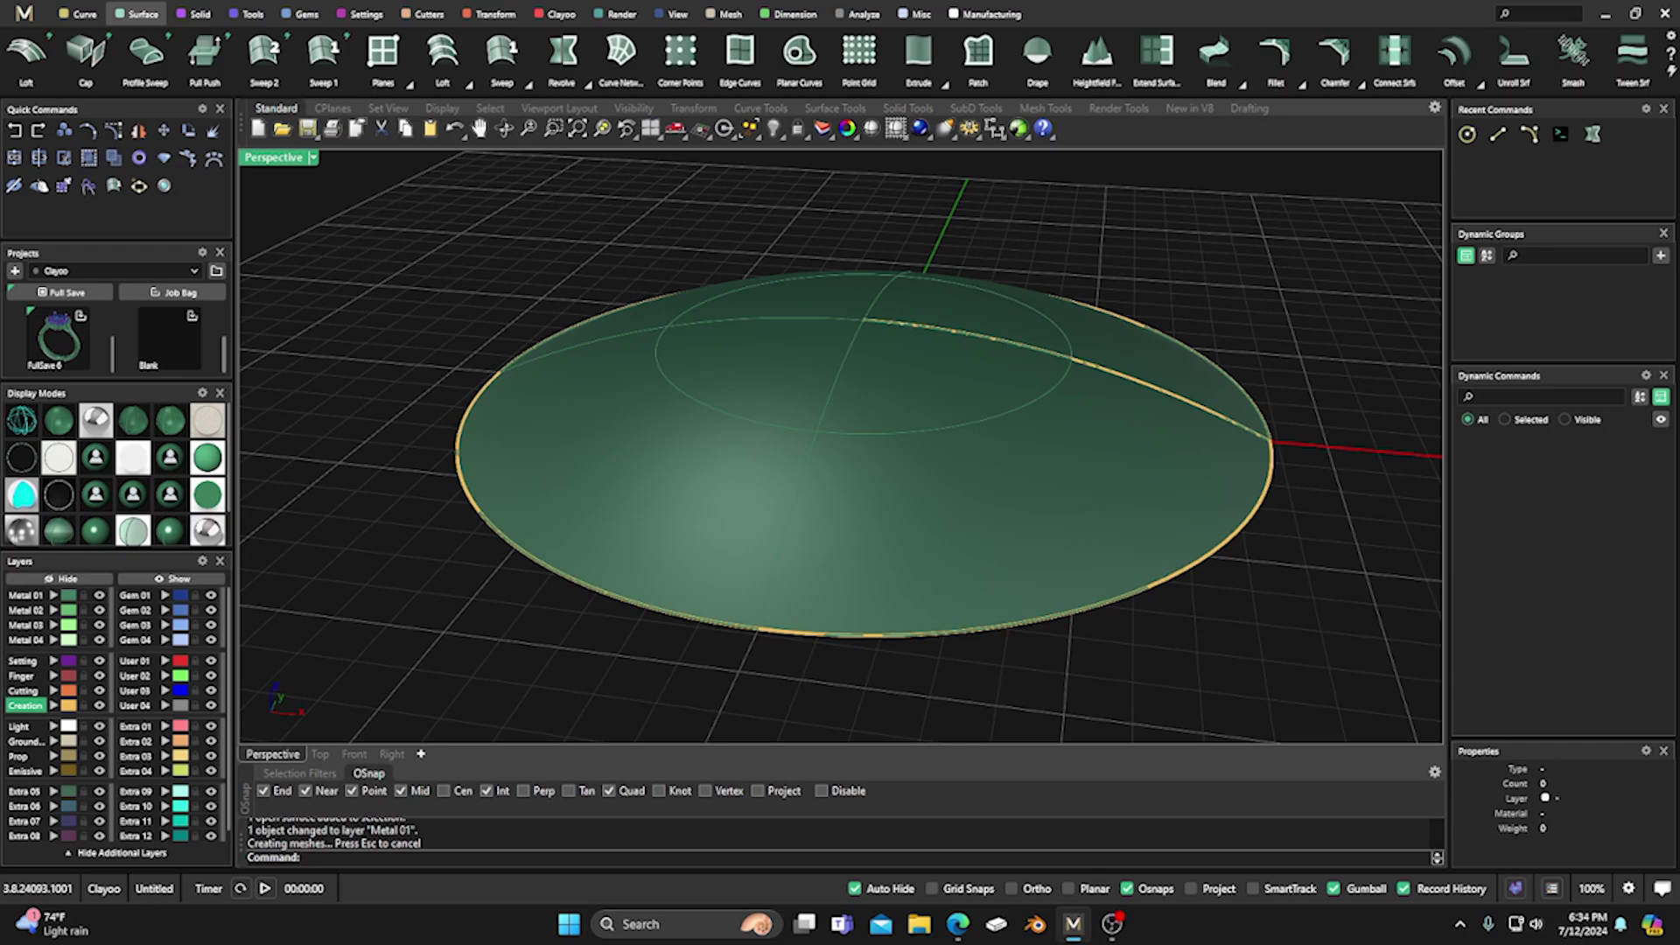
pyautogui.scroll(-4, 584, 352)
pyautogui.moveTo(682, 421); pyautogui.dragTo(831, 382, button='right')
pyautogui.scroll(-4, 865, 461)
pyautogui.moveTo(866, 460); pyautogui.dragTo(914, 533, button='right')
pyautogui.scroll(4, 785, 449)
# Copy the dome surface straight down in the Front view to make a second, parallel dome below the original.
pyautogui.click(796, 417)
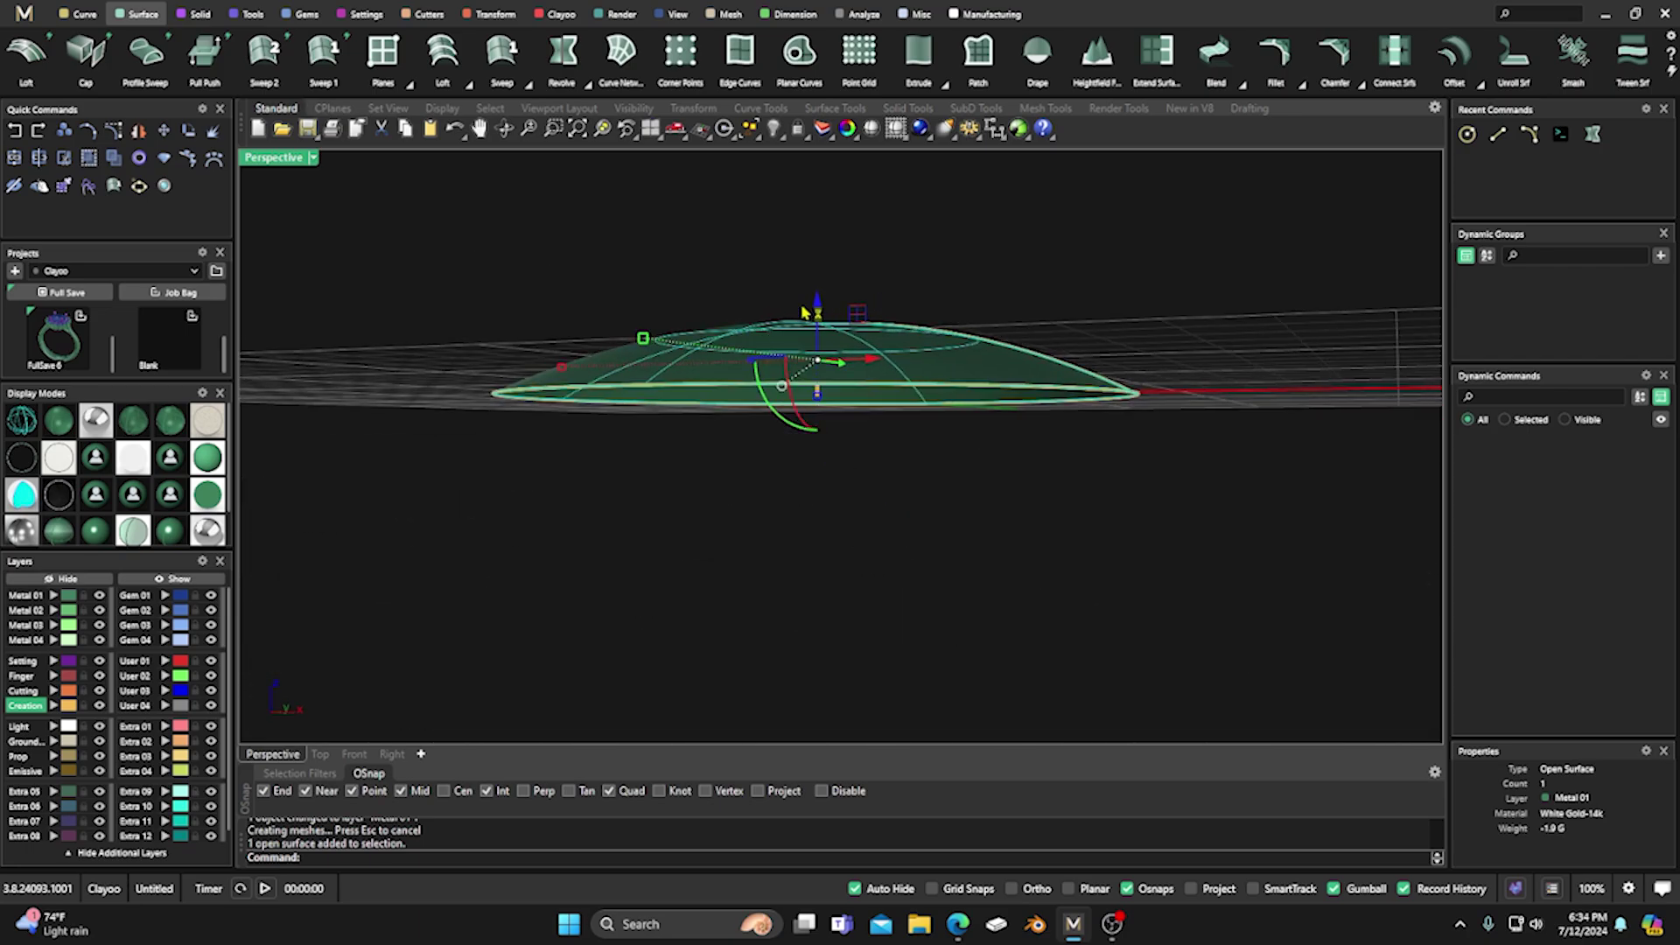
pyautogui.doubleClick(269, 159)
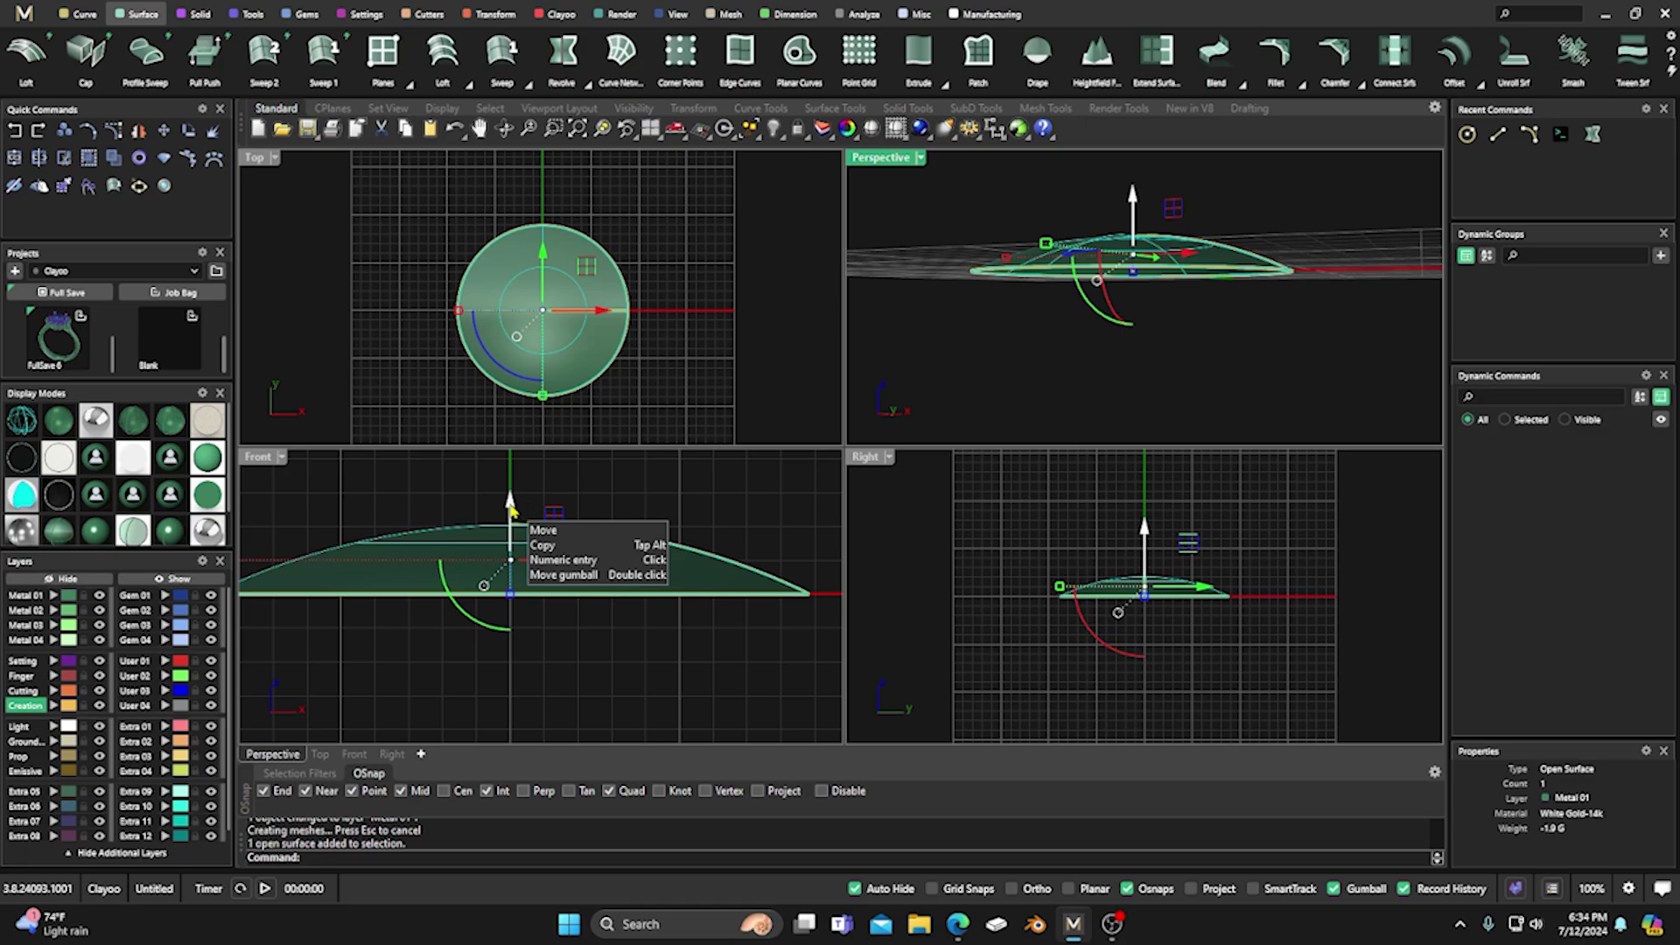
pyautogui.click(510, 505)
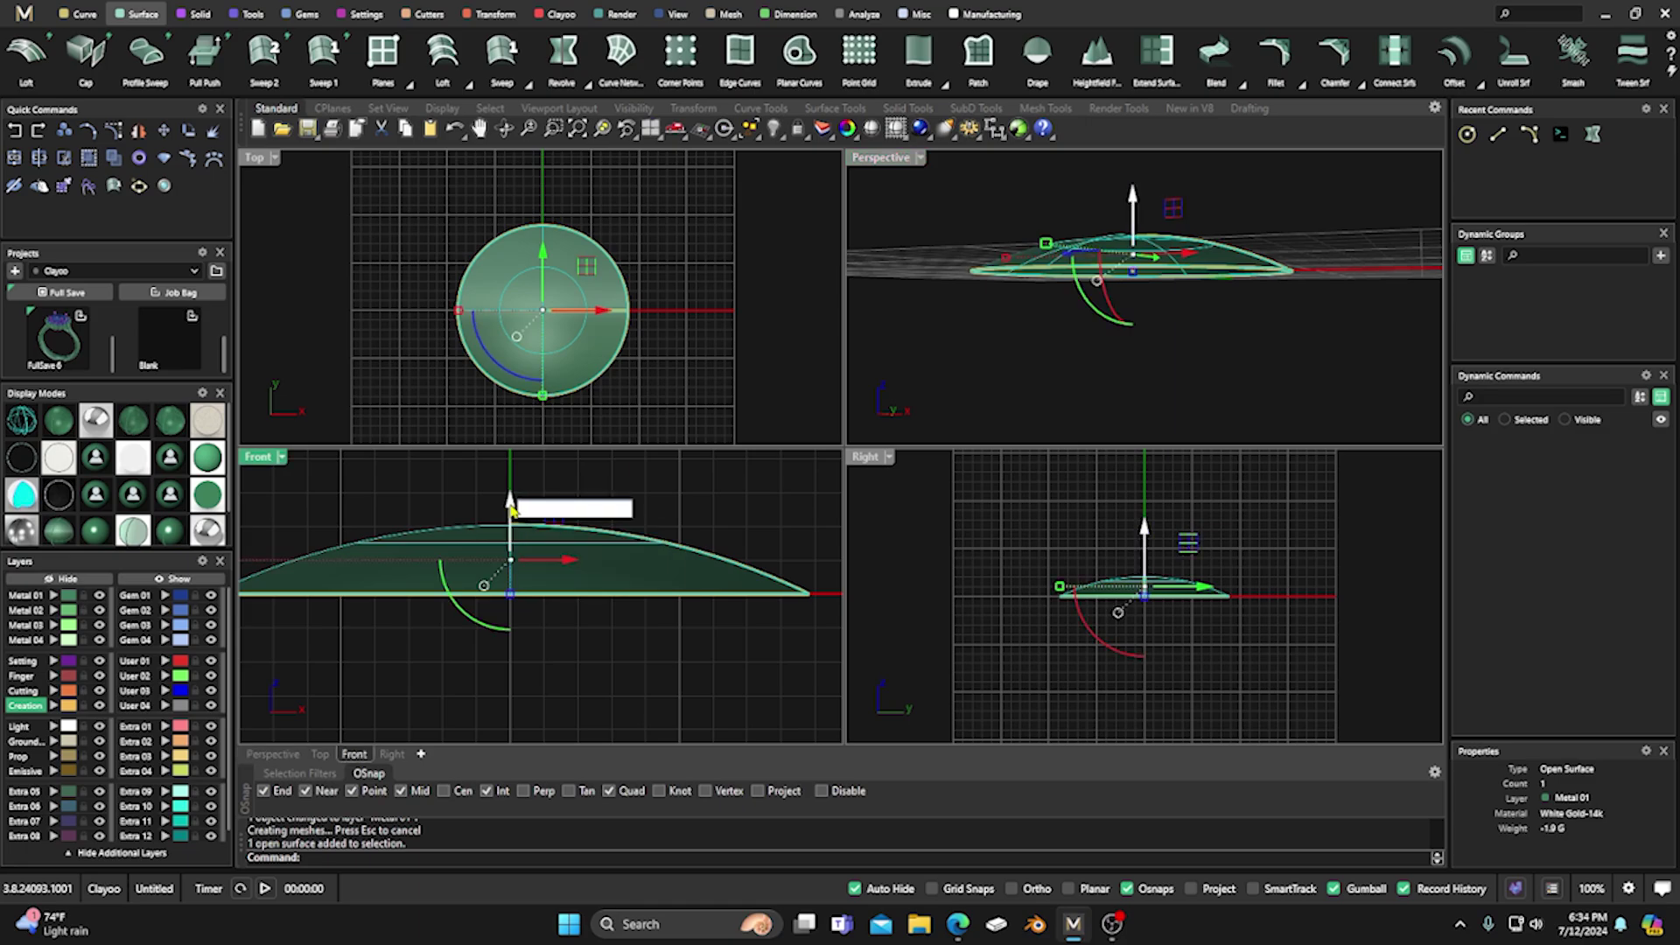
pyautogui.moveTo(510, 510); pyautogui.dragTo(510, 544)
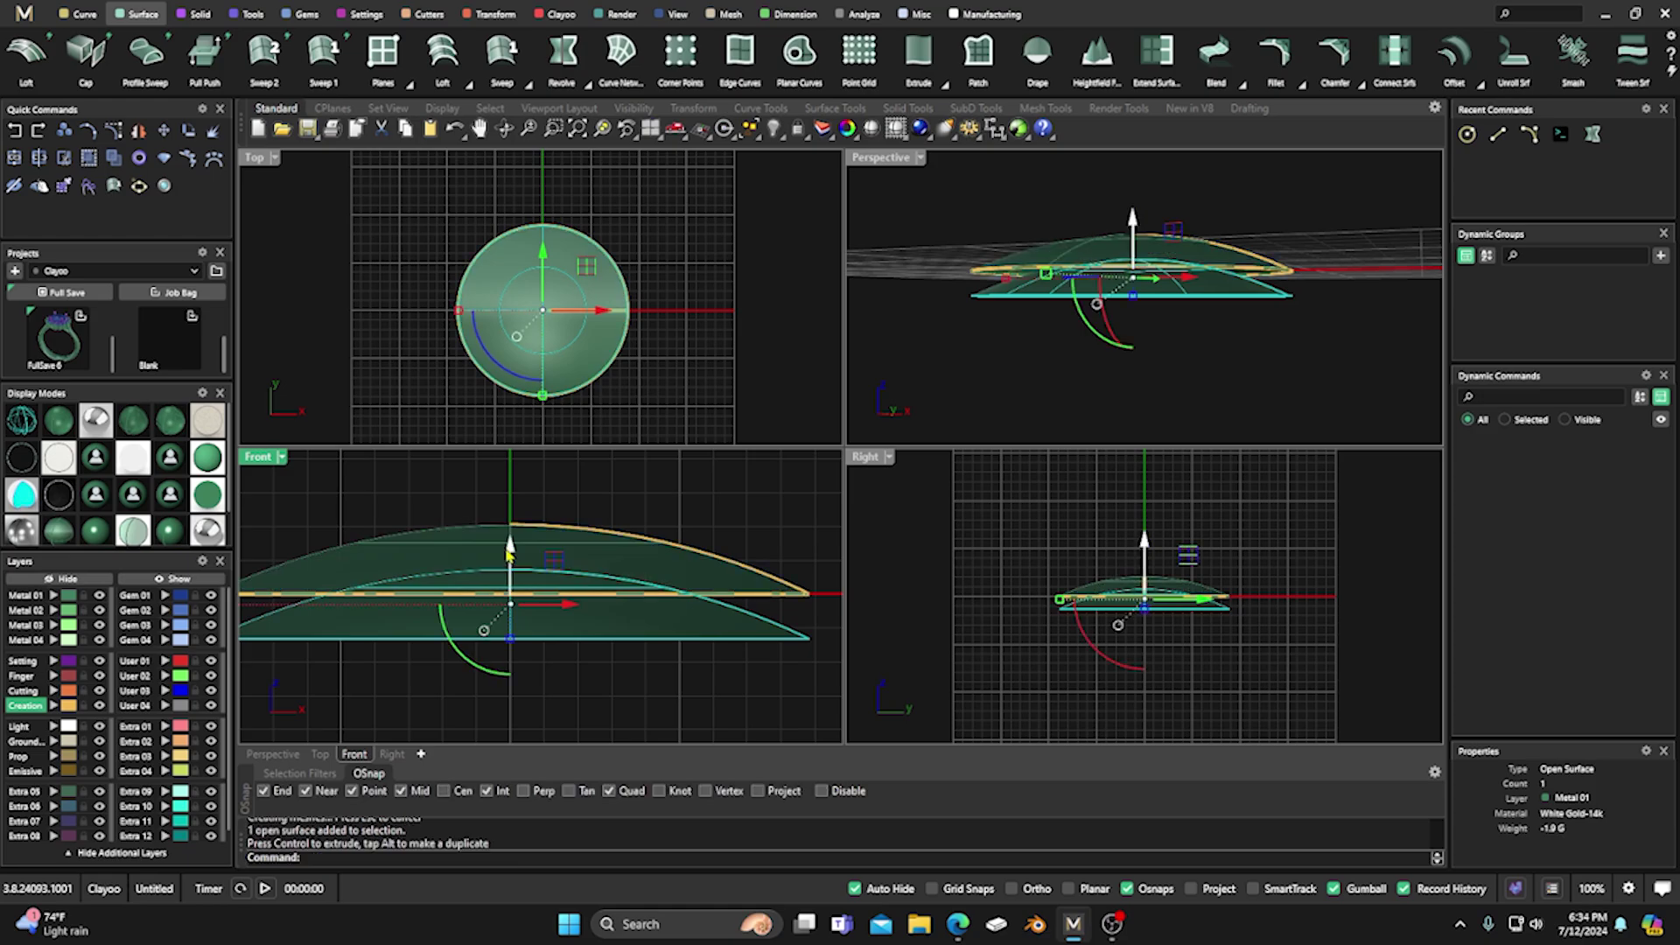
pyautogui.click(889, 383)
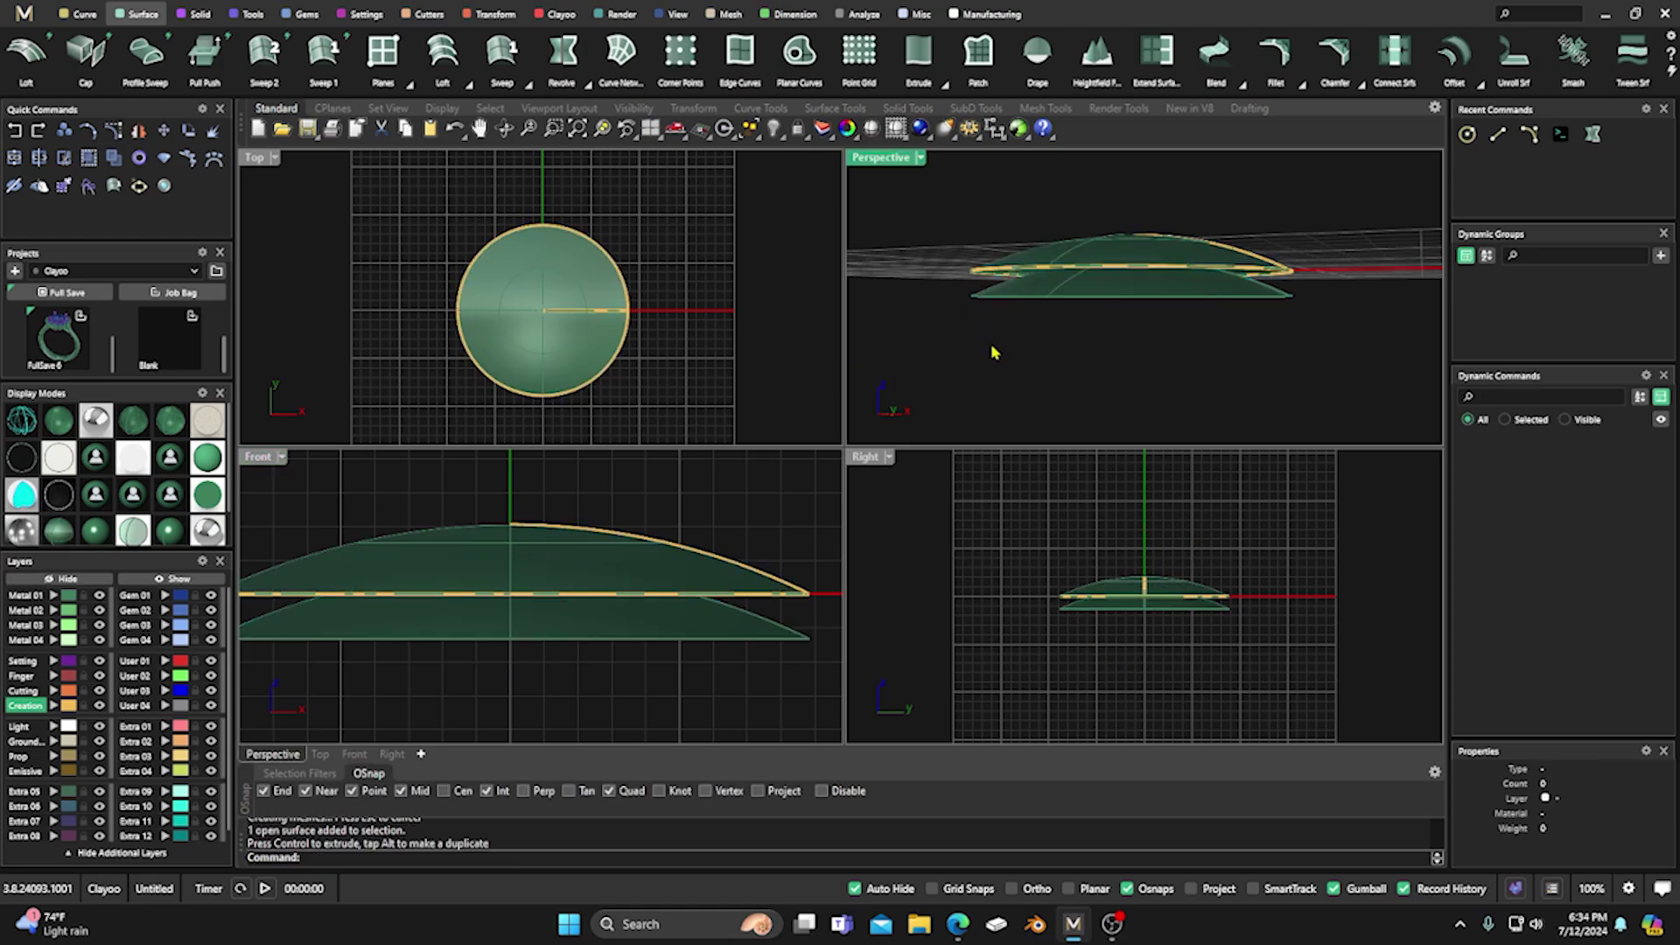
# Make Metal 01 the current layer and hide the Creation layer so only the two dome surfaces remain shown.
pyautogui.moveTo(994, 356); pyautogui.dragTo(1006, 388, button='right')
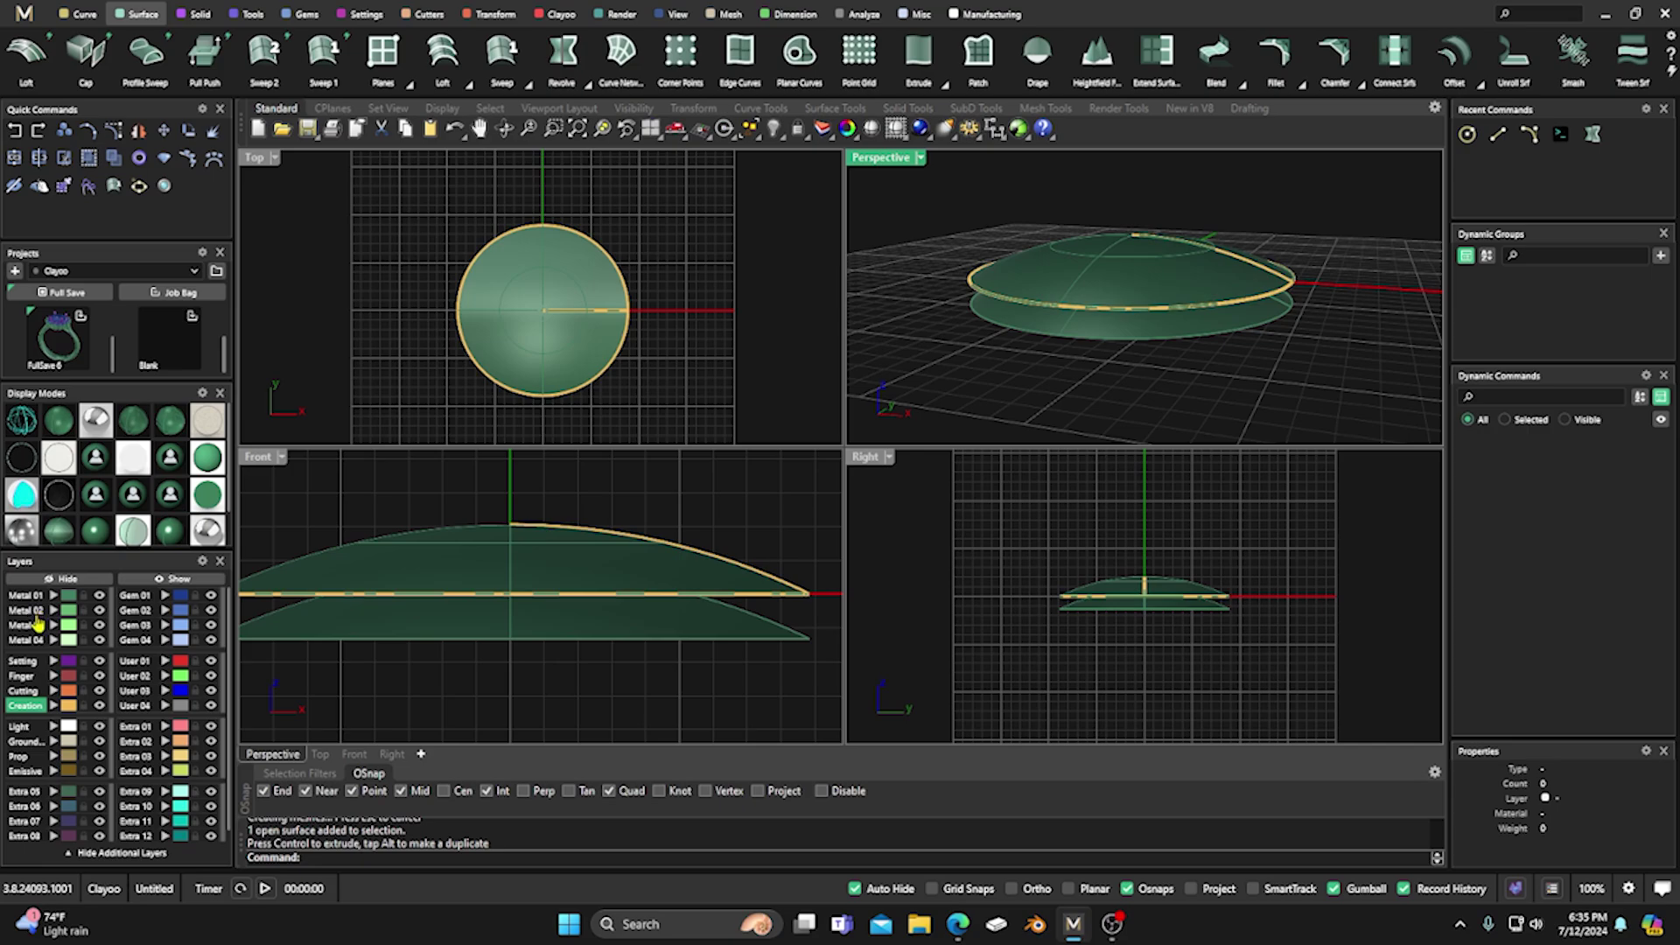
pyautogui.click(26, 595)
pyautogui.press('Escape')
pyautogui.scroll(-4, 1113, 394)
pyautogui.moveTo(1110, 389)
pyautogui.mouseDown(button='right')
pyautogui.moveTo(1141, 403)
pyautogui.moveTo(1123, 369)
pyautogui.mouseUp(button='right')
pyautogui.scroll(6, 1123, 368)
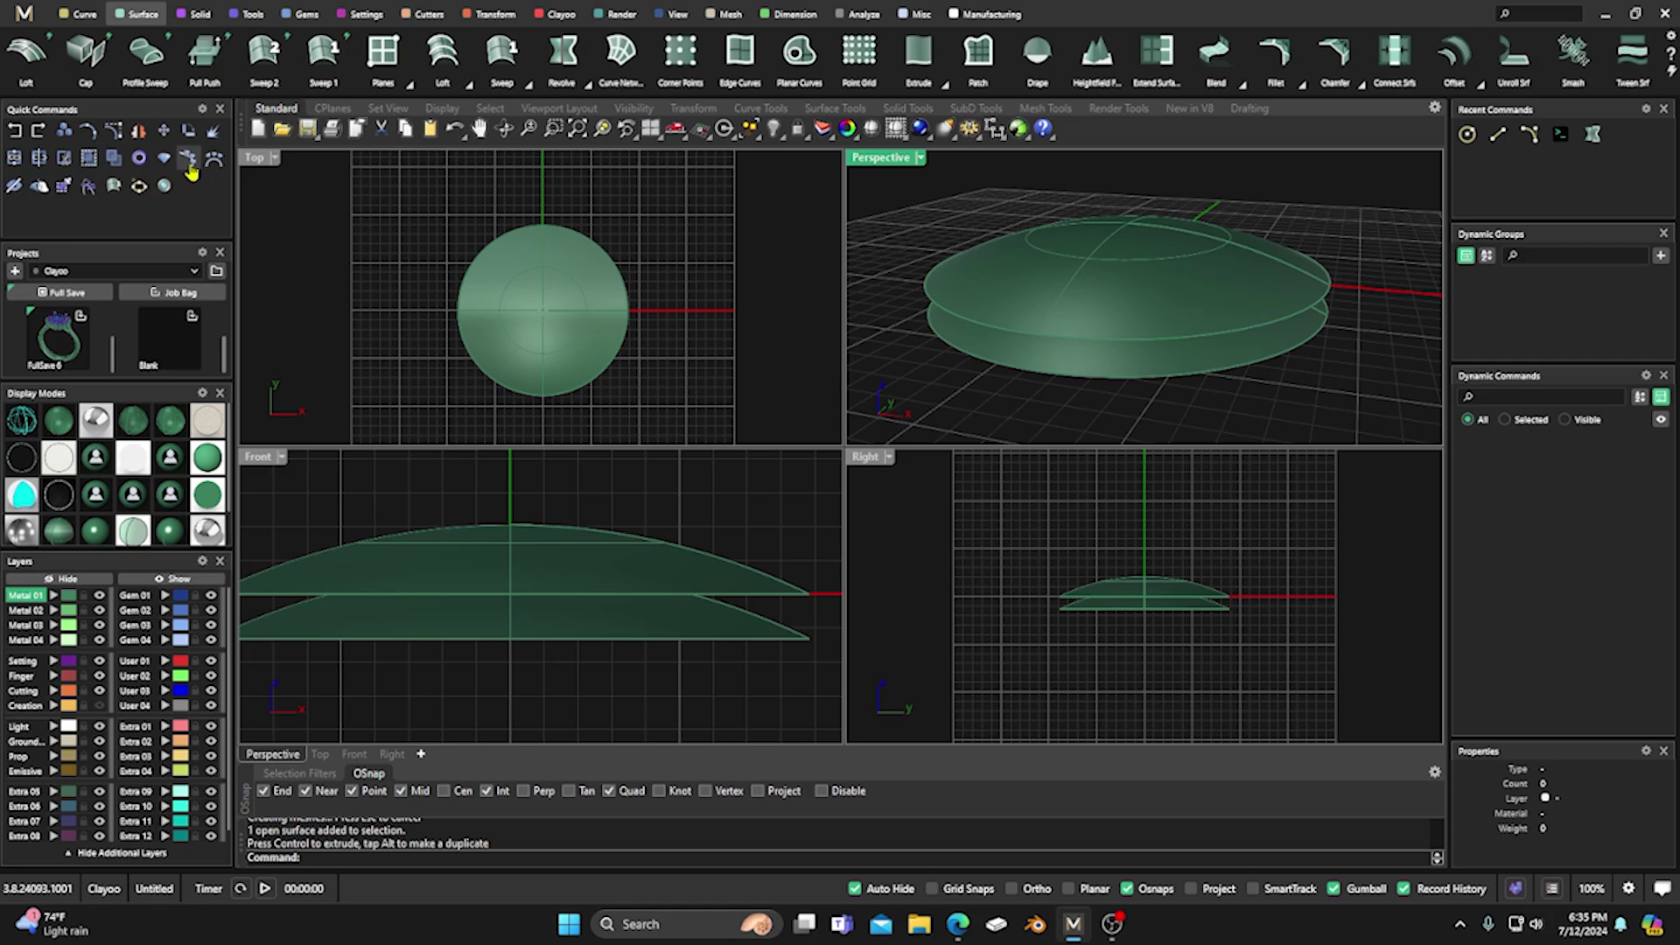
# Start a loft between the outer edges of the upper and lower dome surfaces.
pyautogui.click(39, 57)
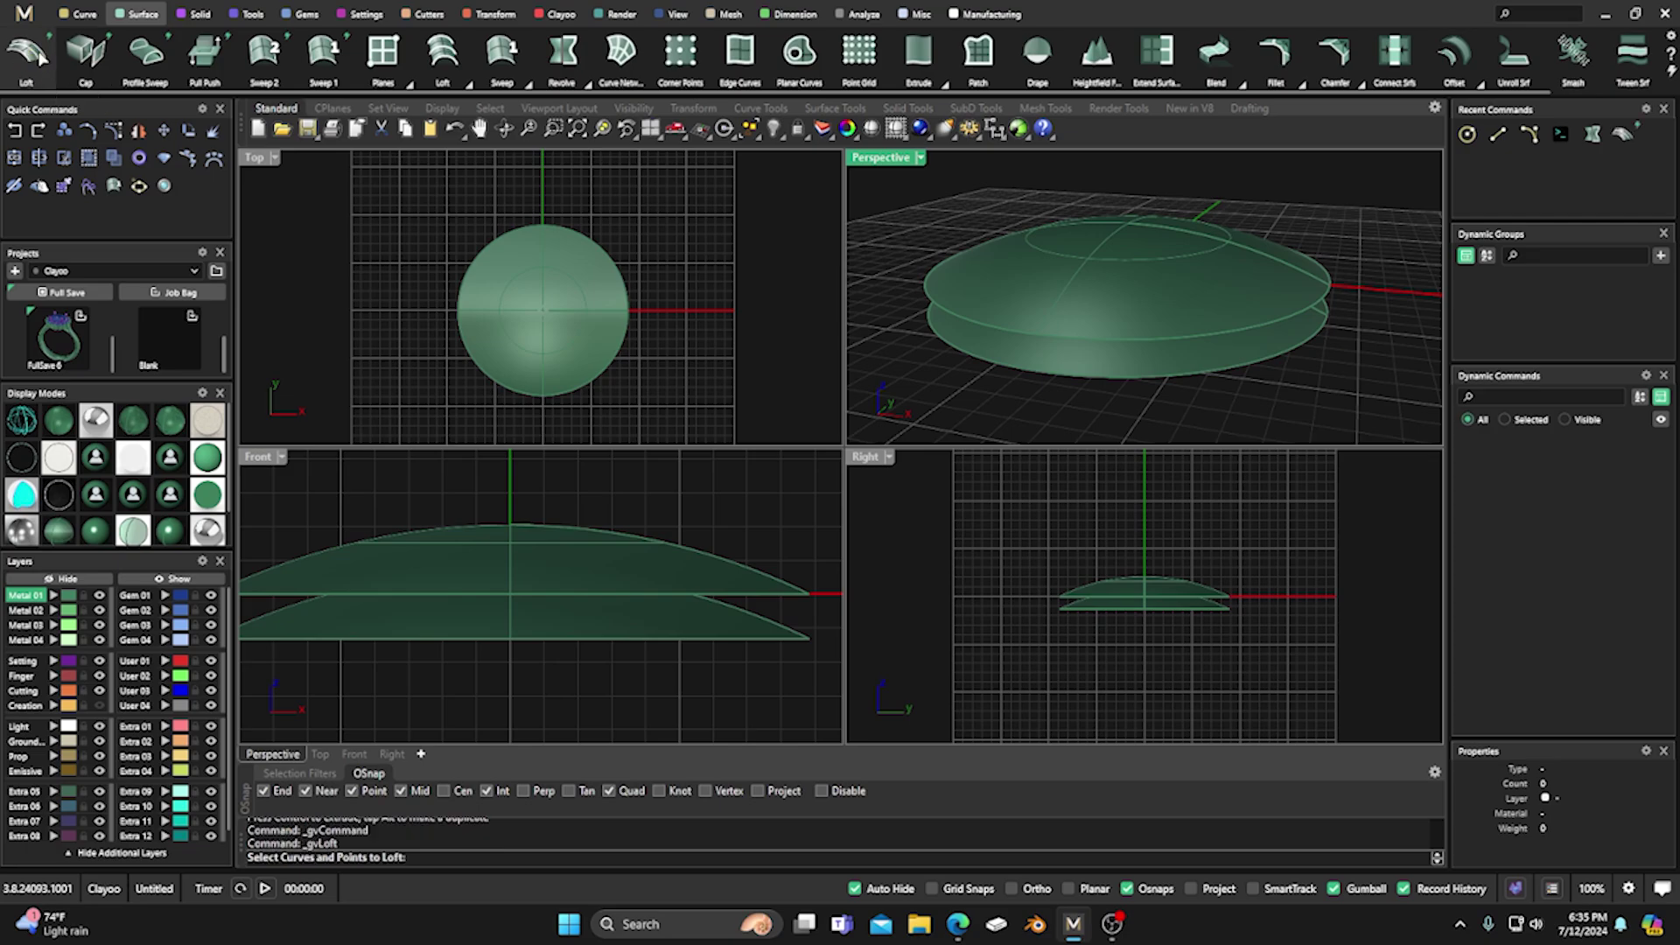
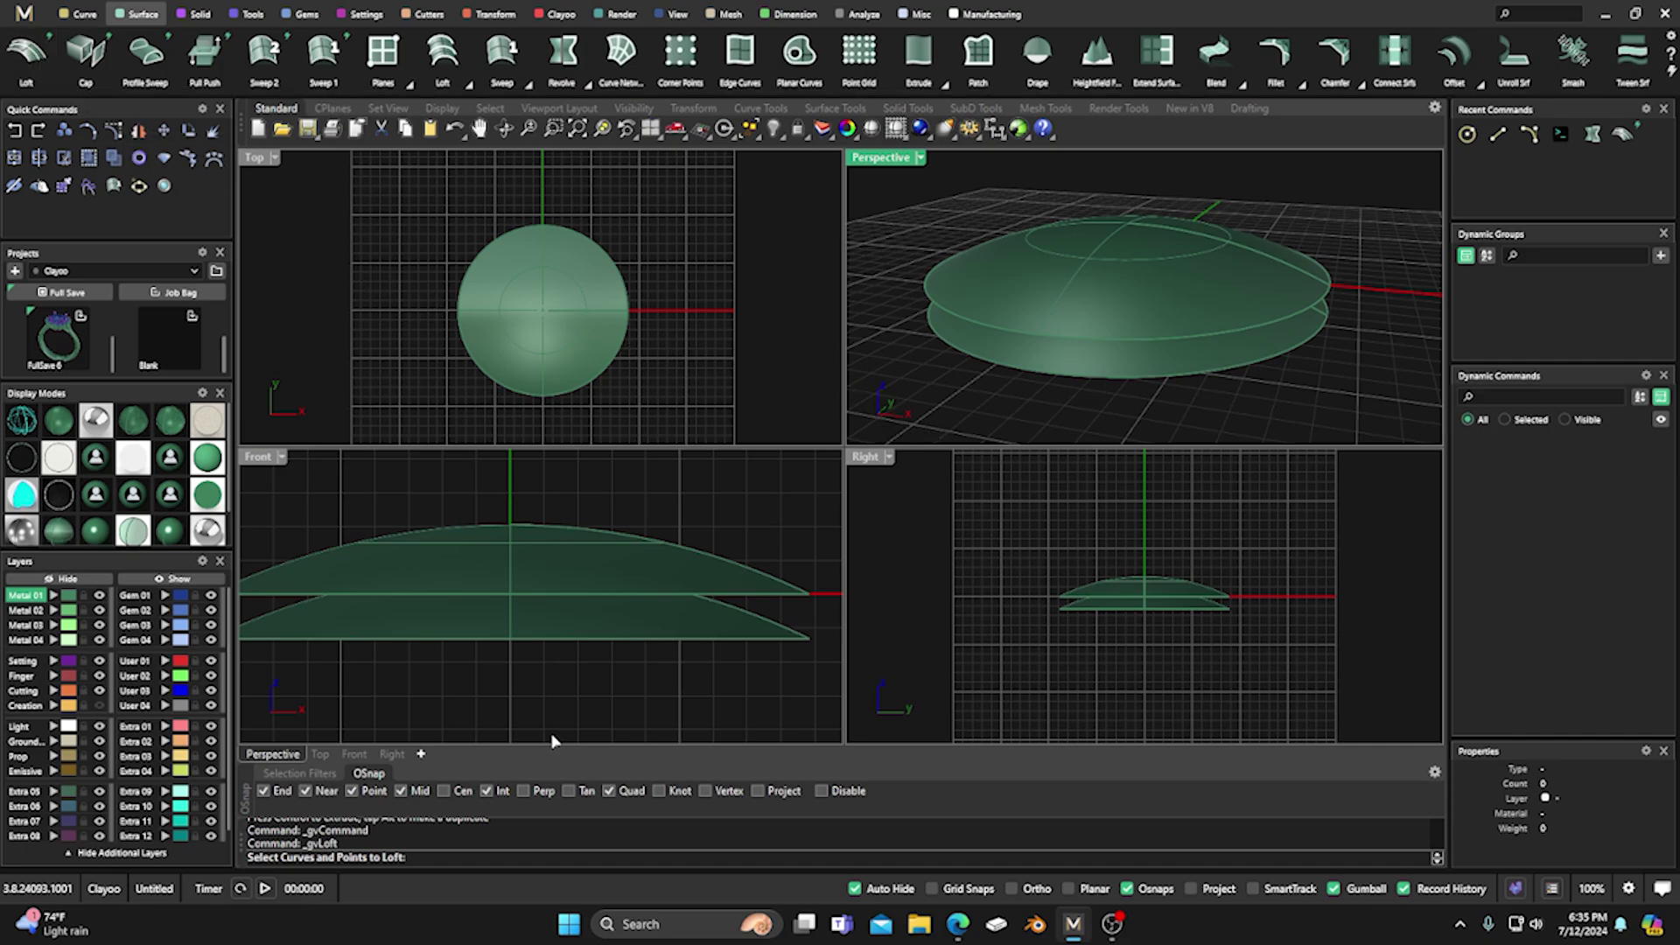
# Complete the side wall as a normal loft between the outer rims of the upper and lower domes.
pyautogui.click(930, 299)
pyautogui.click(943, 345)
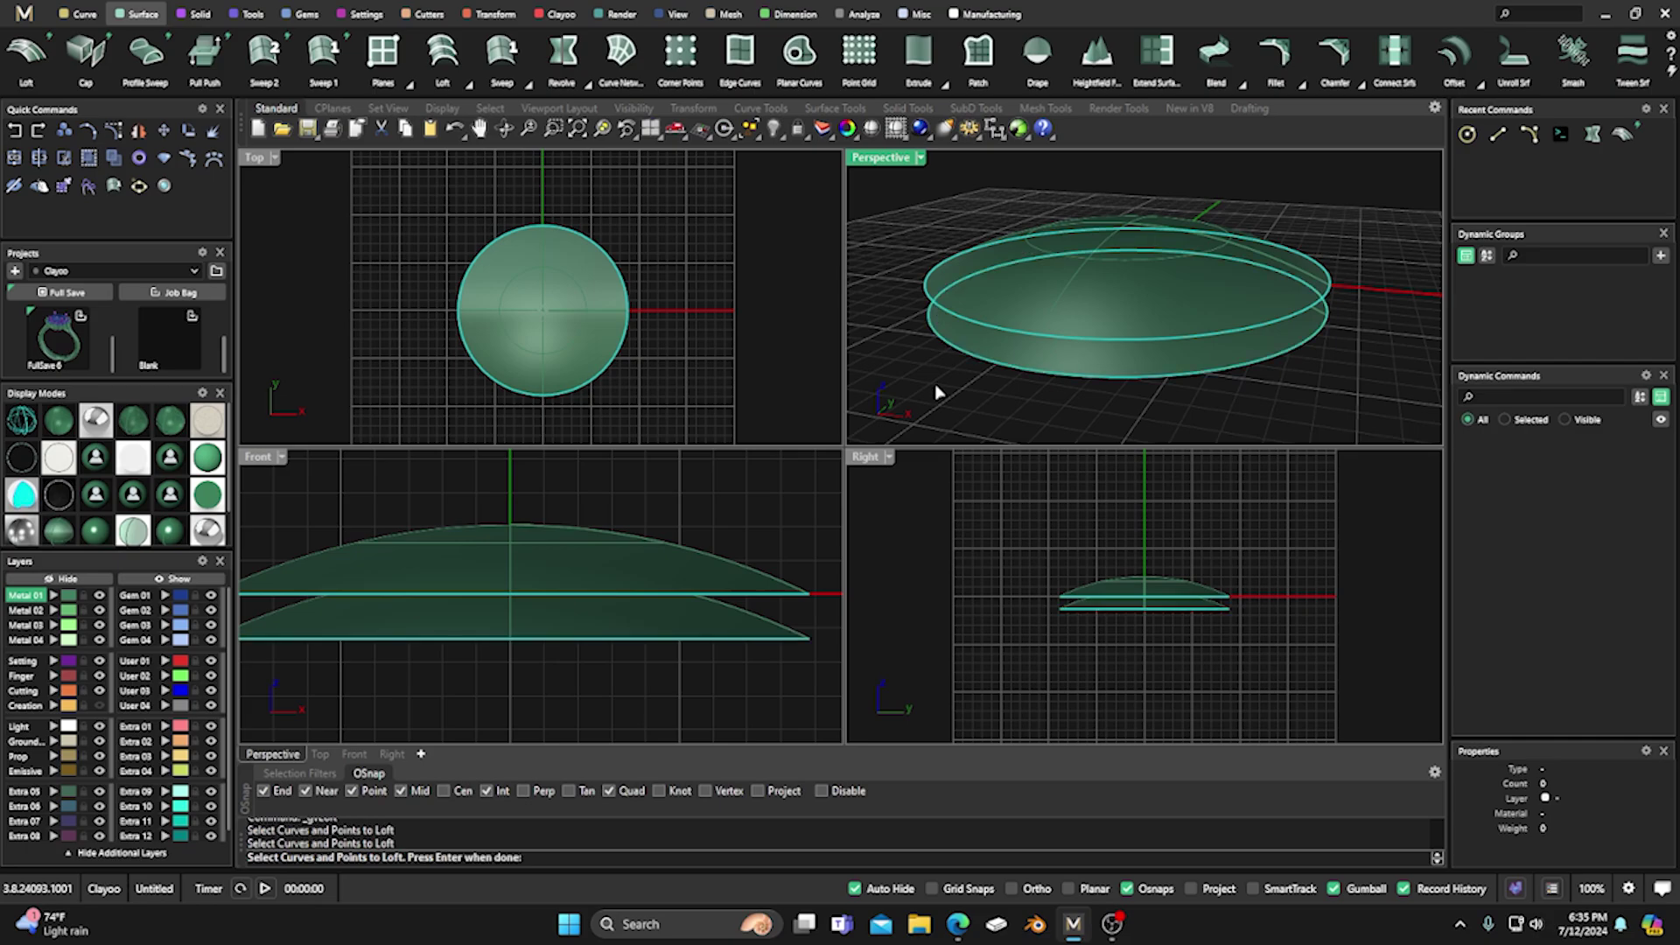
pyautogui.press('Return')
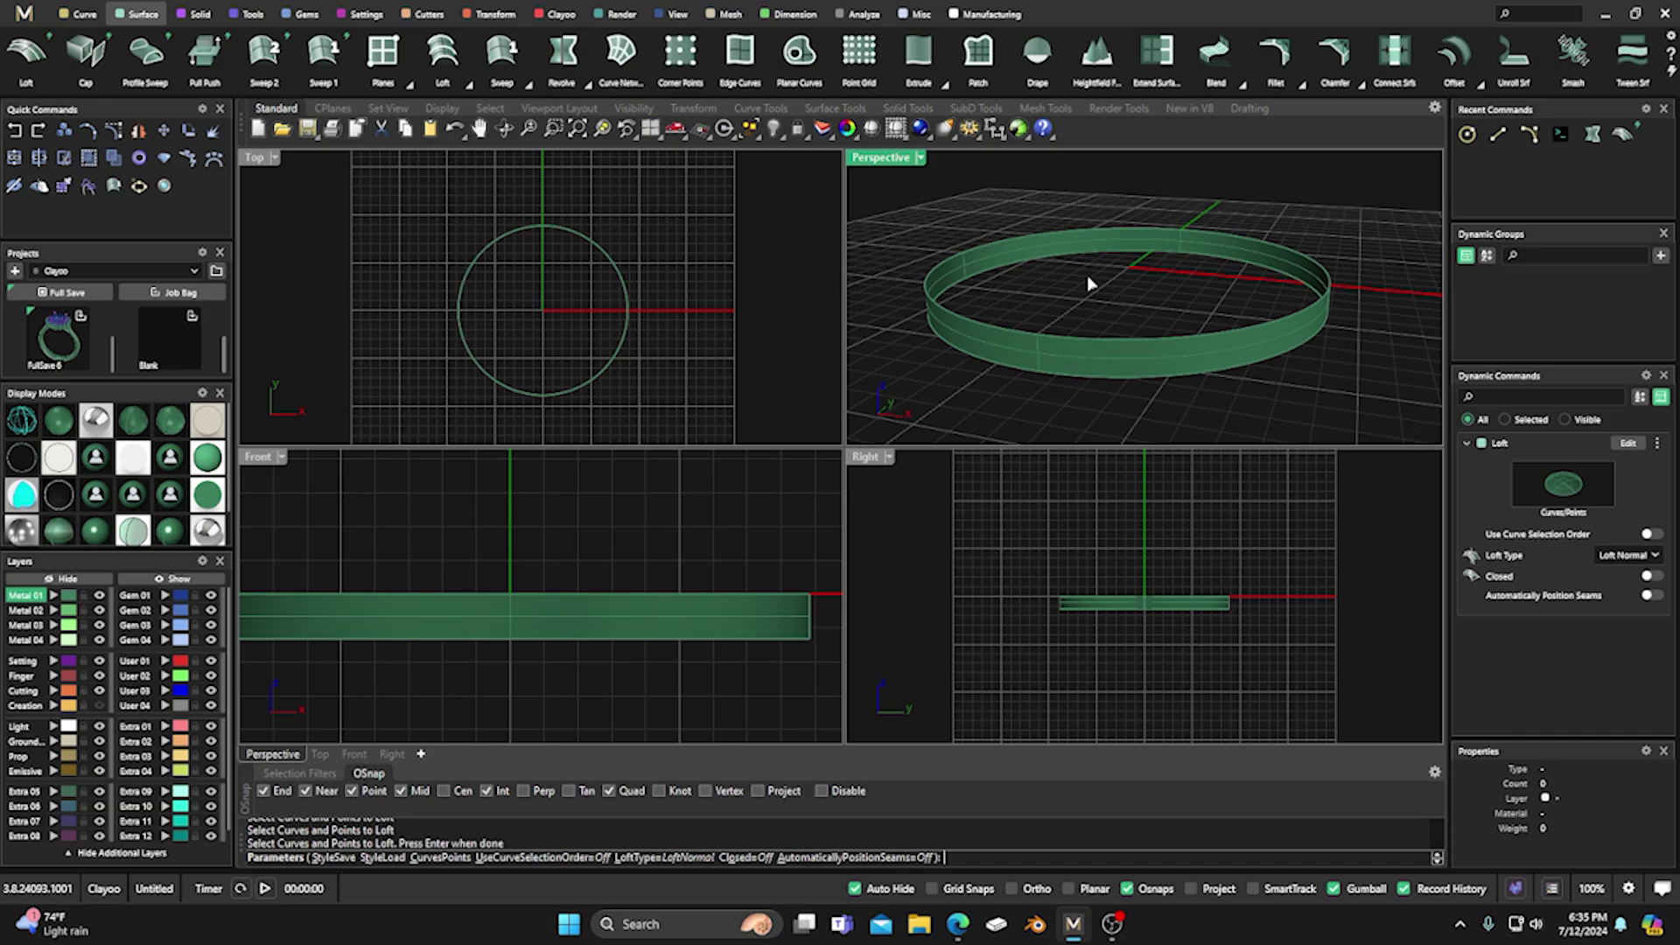
pyautogui.press('Return')
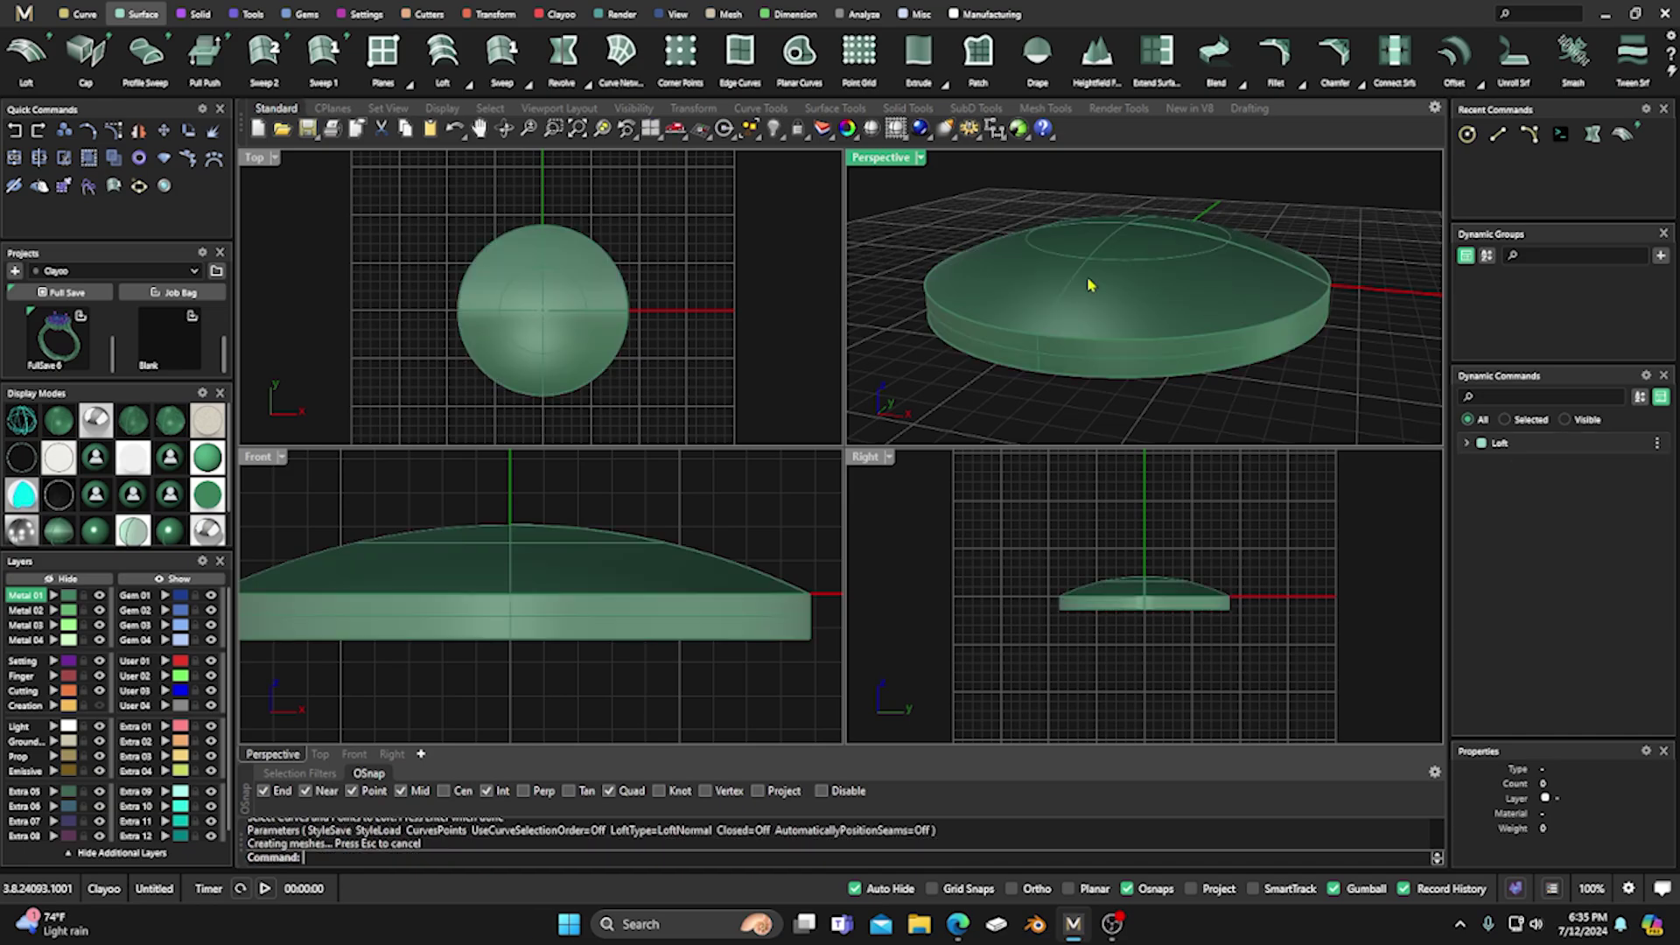
# Inspect the lofted side wall and the dome surfaces individually, from above and from below.
pyautogui.click(1042, 363)
pyautogui.moveTo(982, 418); pyautogui.dragTo(985, 299, button='right')
pyautogui.click(980, 371)
pyautogui.click(1028, 252)
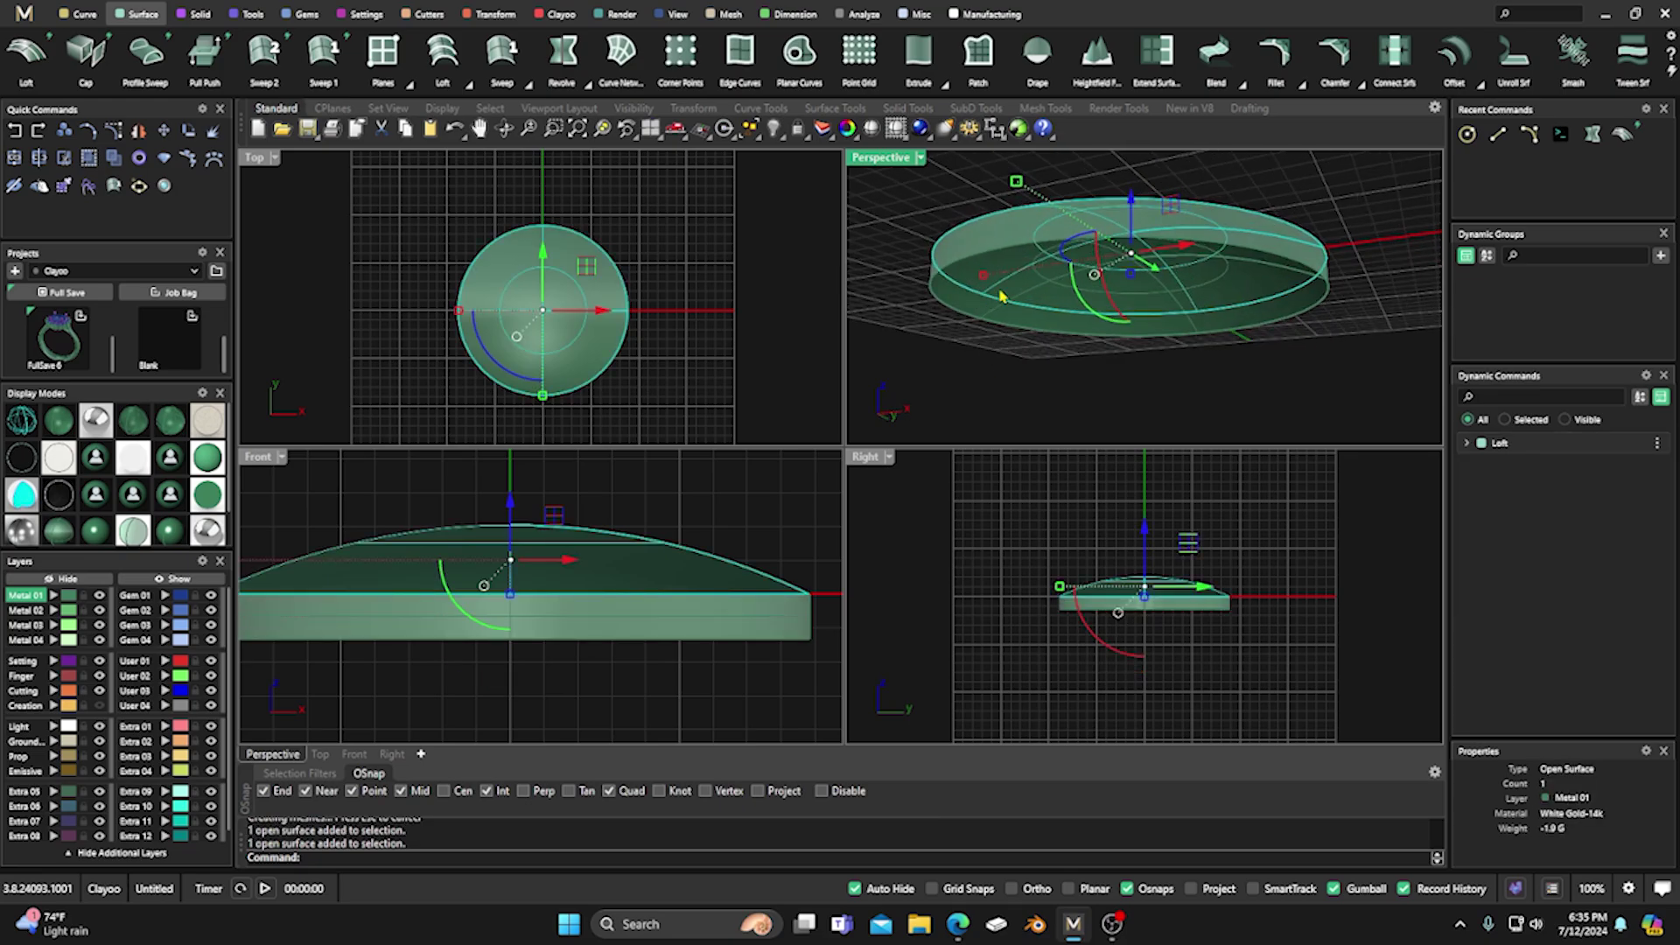
pyautogui.click(999, 294)
pyautogui.click(871, 195)
pyautogui.moveTo(912, 211); pyautogui.dragTo(1079, 274, button='right')
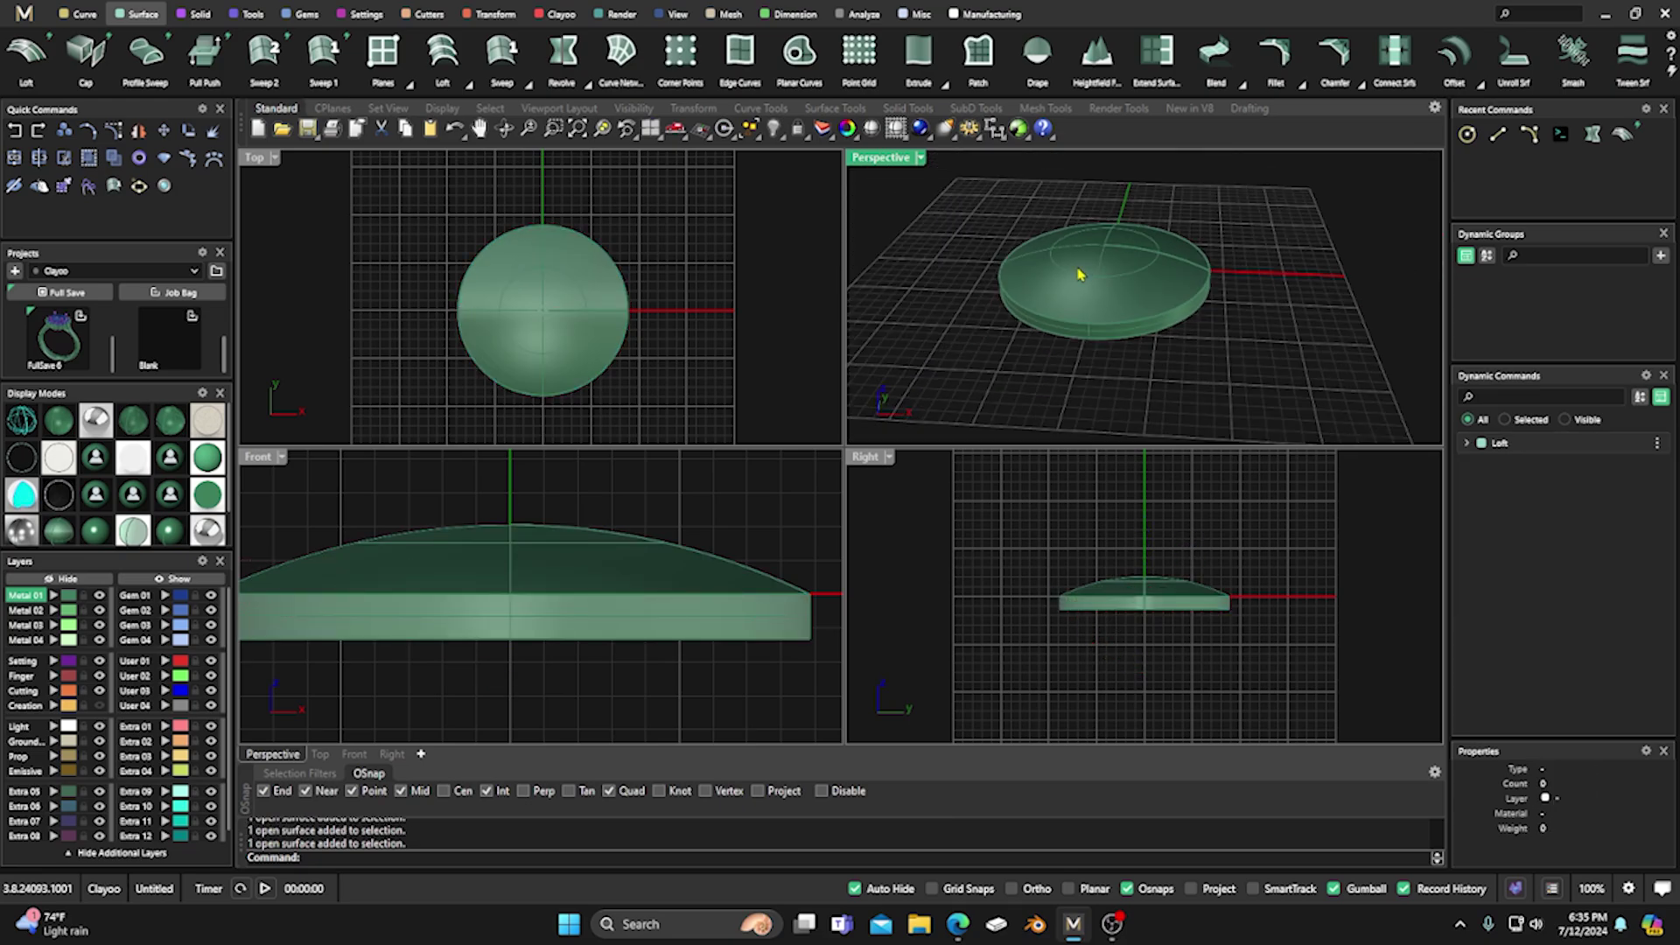
# Join the two dome surfaces and the lofted side wall into one polysurface.
pyautogui.moveTo(978, 222); pyautogui.dragTo(1277, 379)
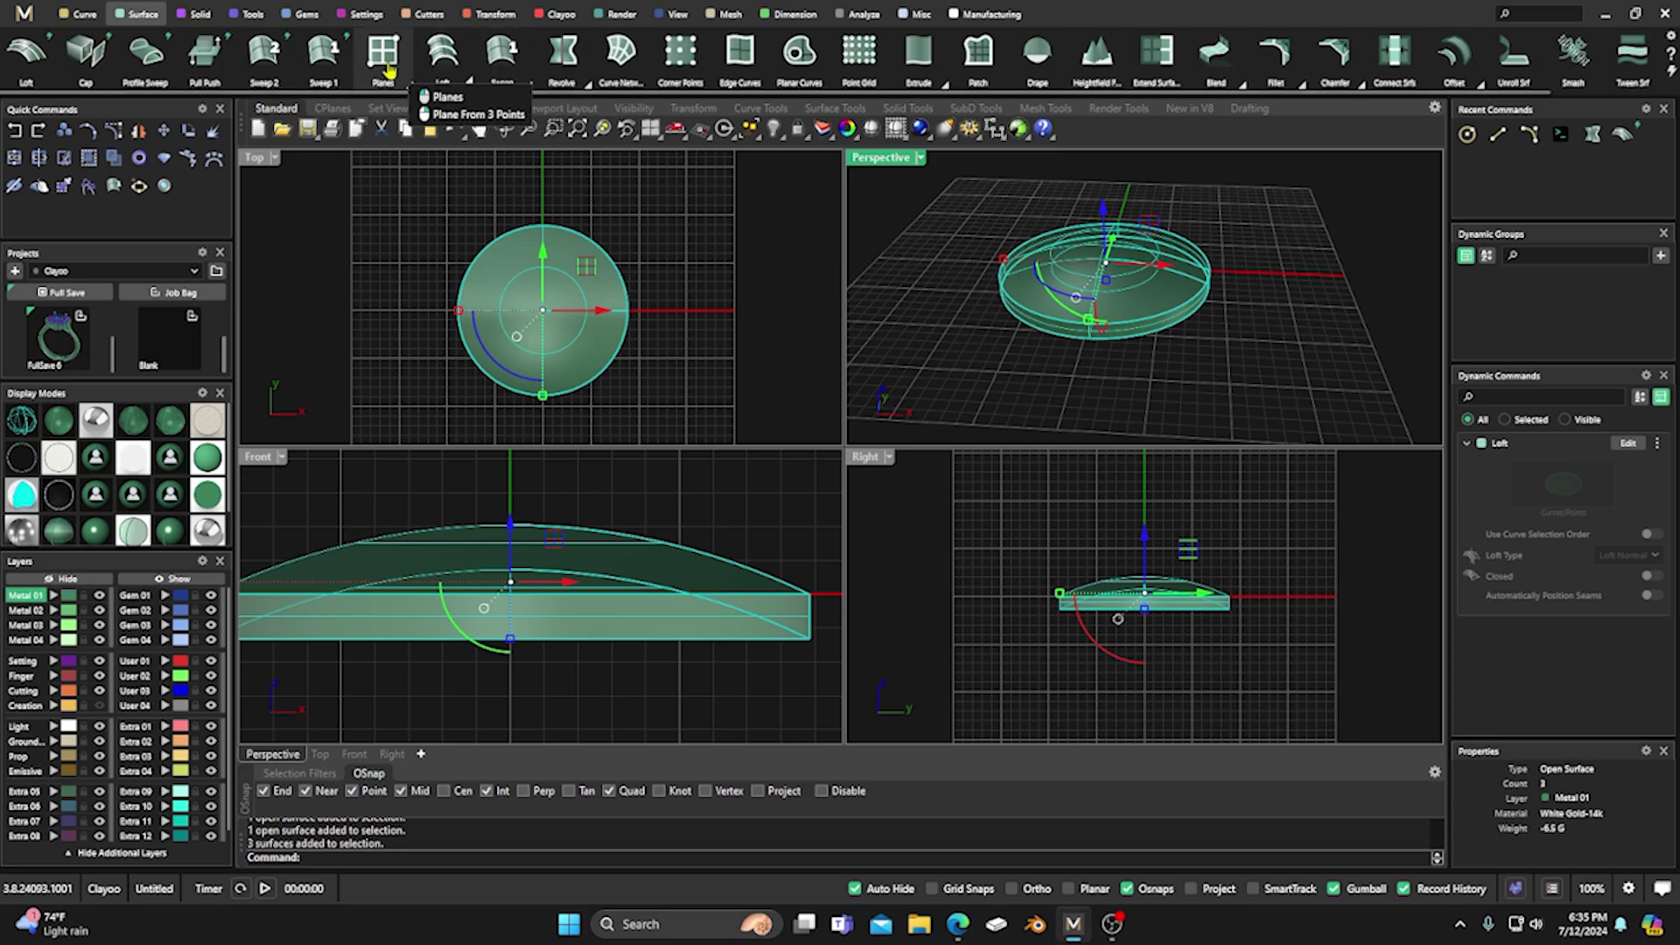
pyautogui.click(252, 14)
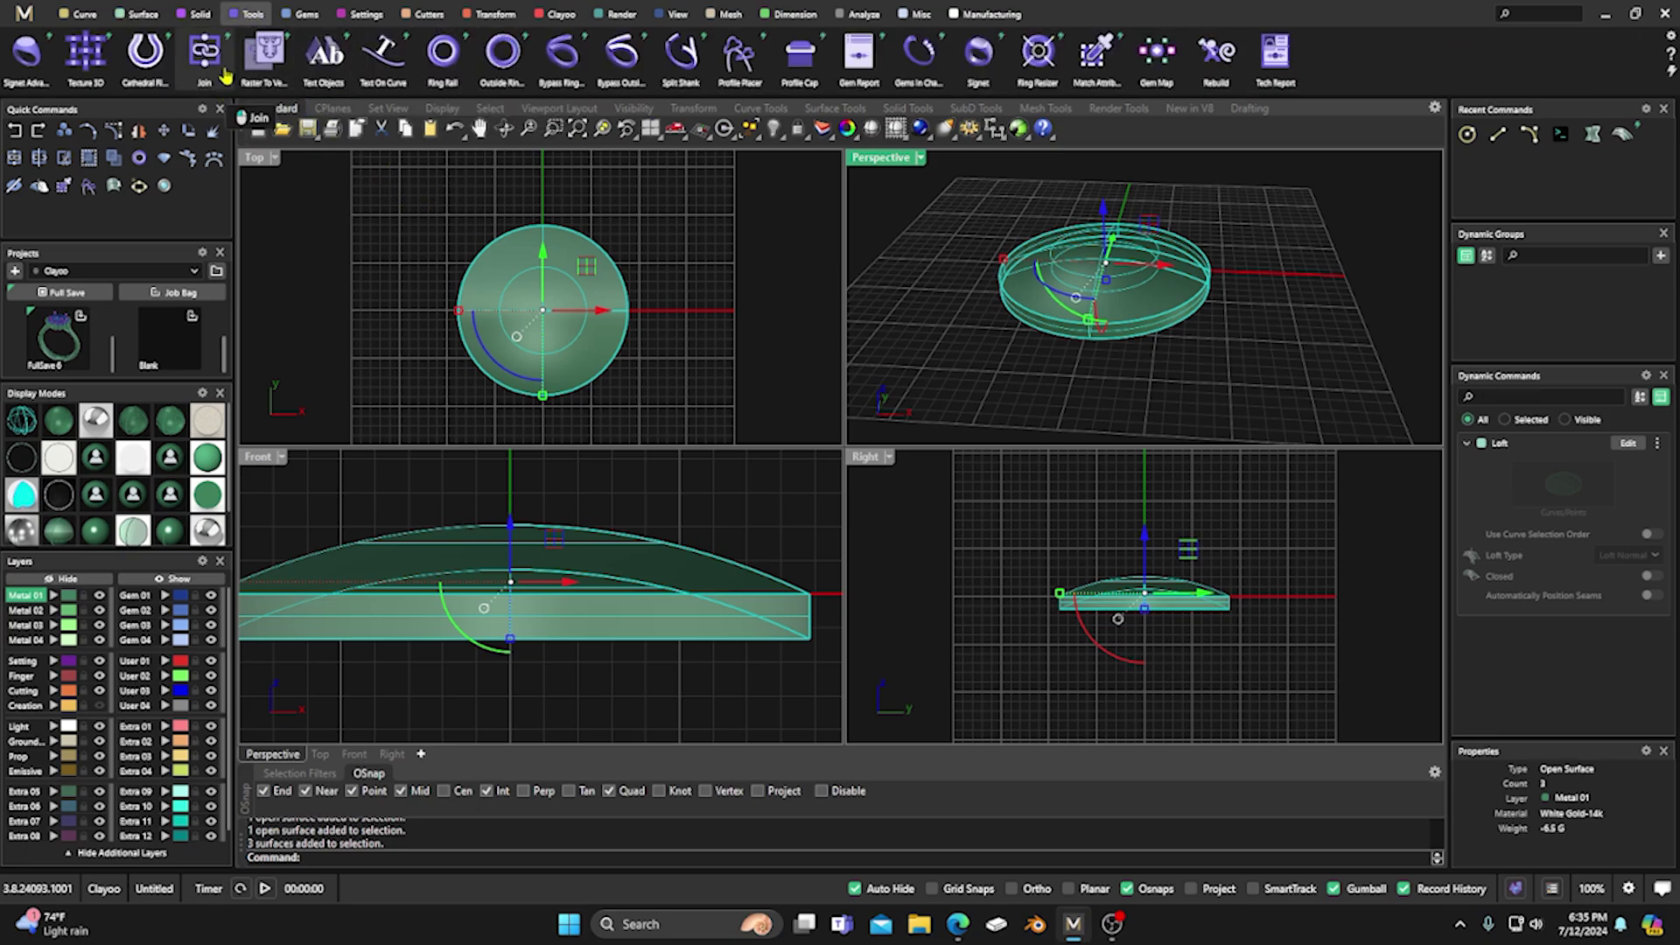
pyautogui.click(205, 53)
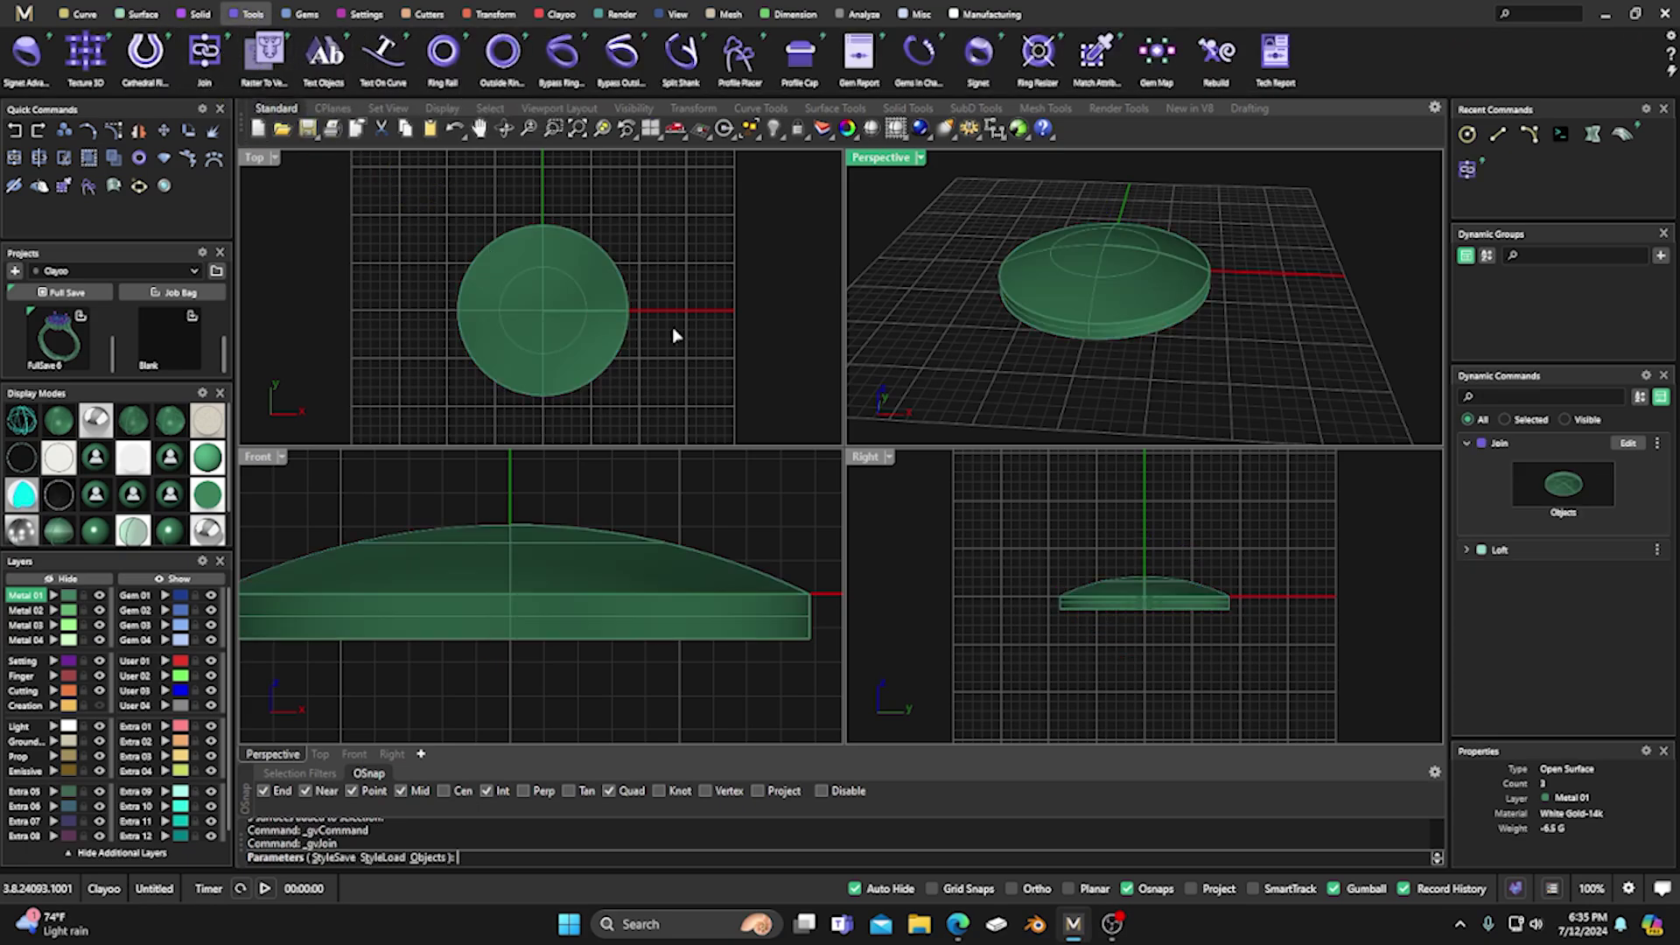
pyautogui.rightClick(951, 251)
# Move the joined polysurface to layer Metal 04 and hide Metal 01, leaving Metal 02 as the current layer.
pyautogui.click(1041, 292)
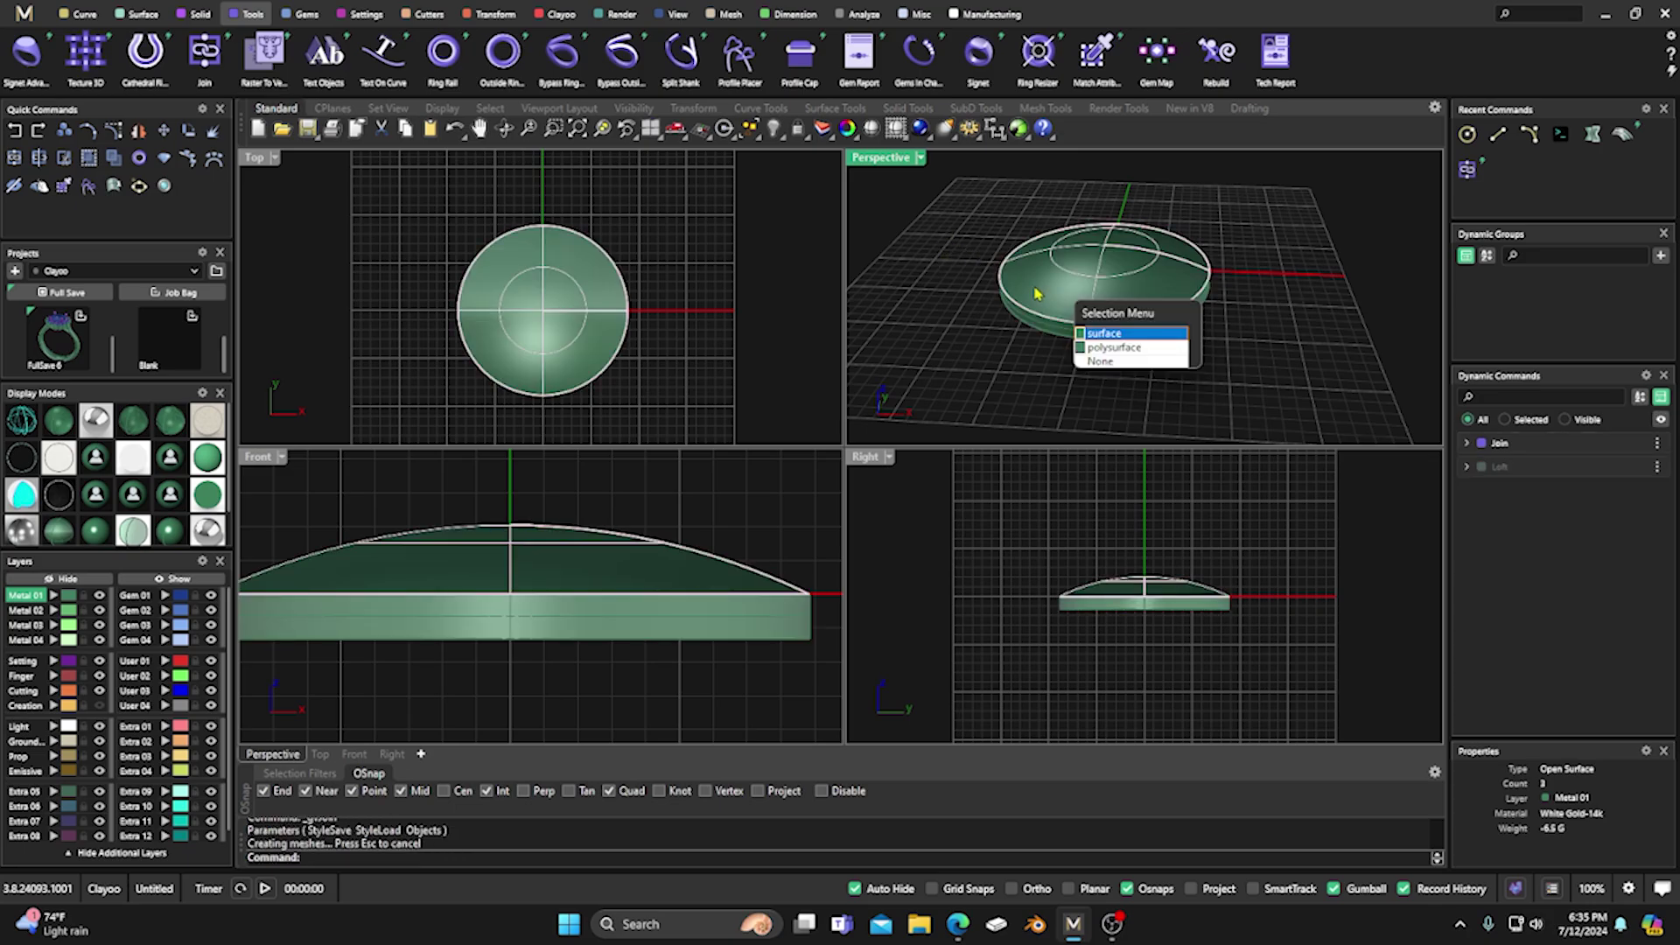
pyautogui.click(1111, 347)
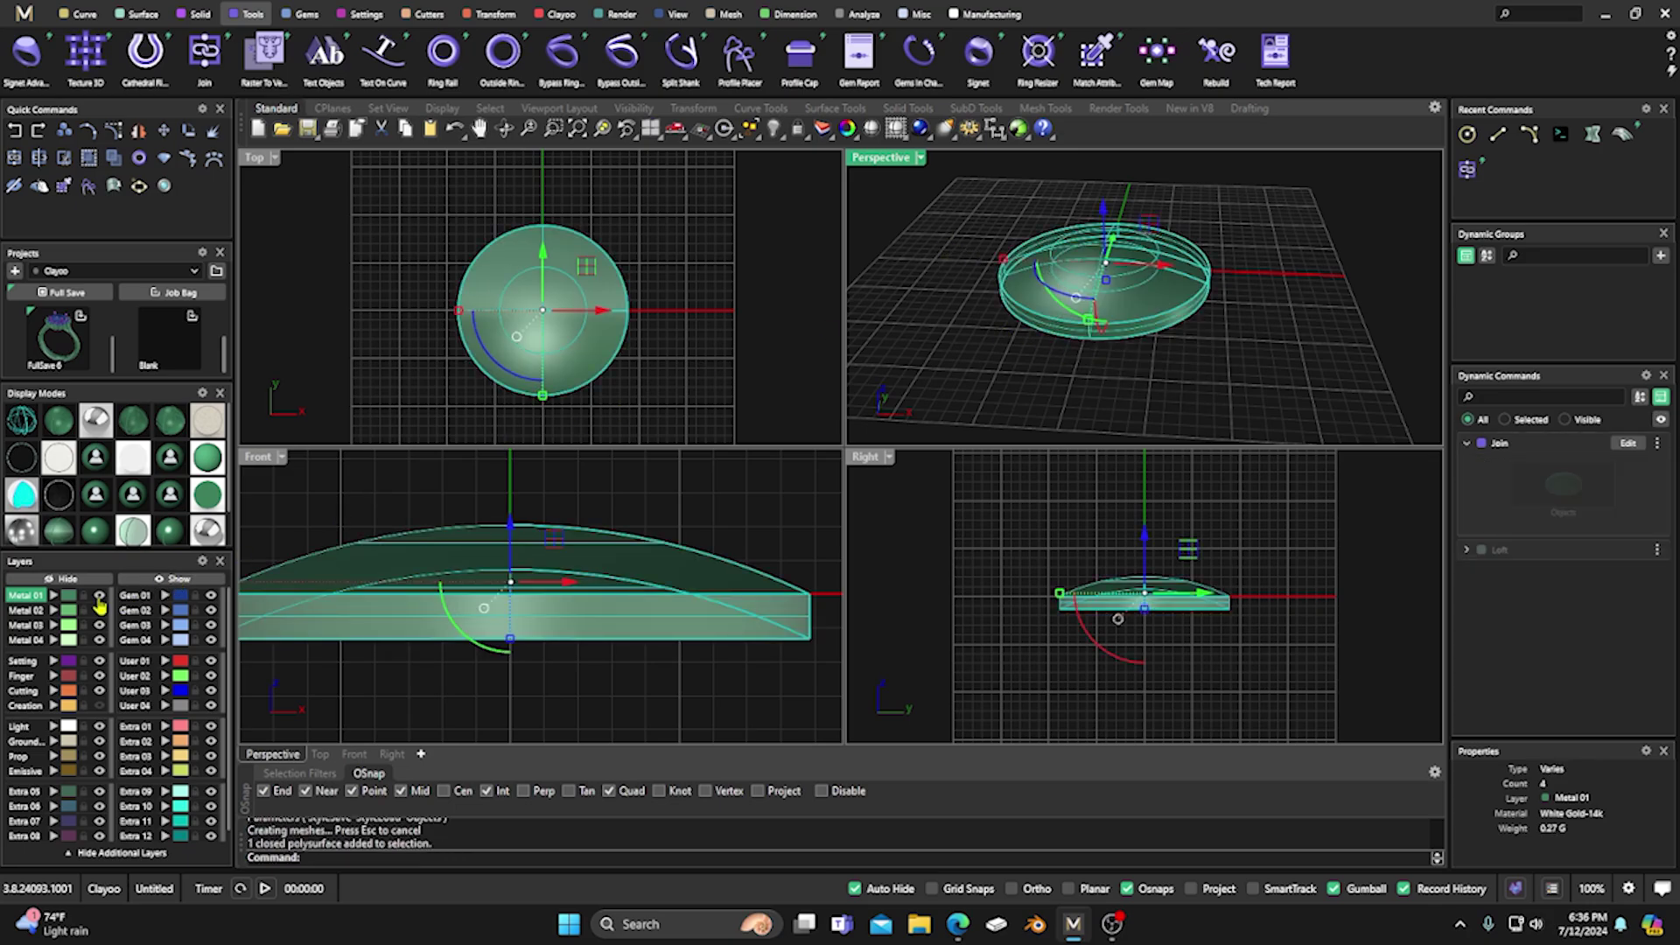
pyautogui.click(53, 639)
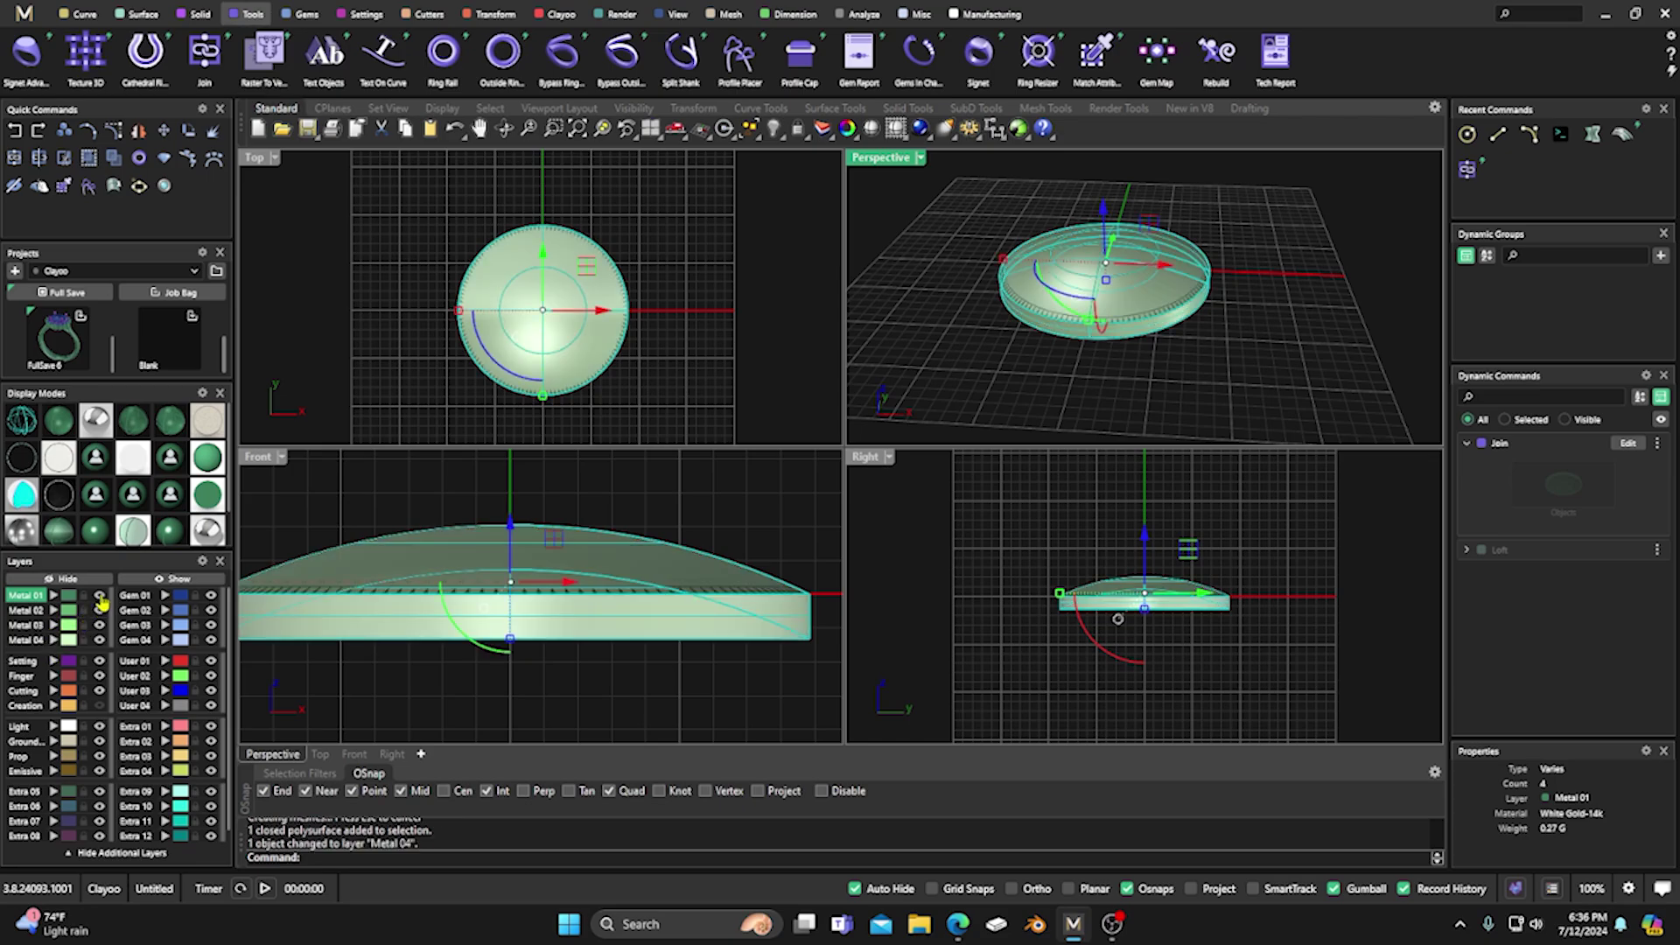
pyautogui.click(383, 376)
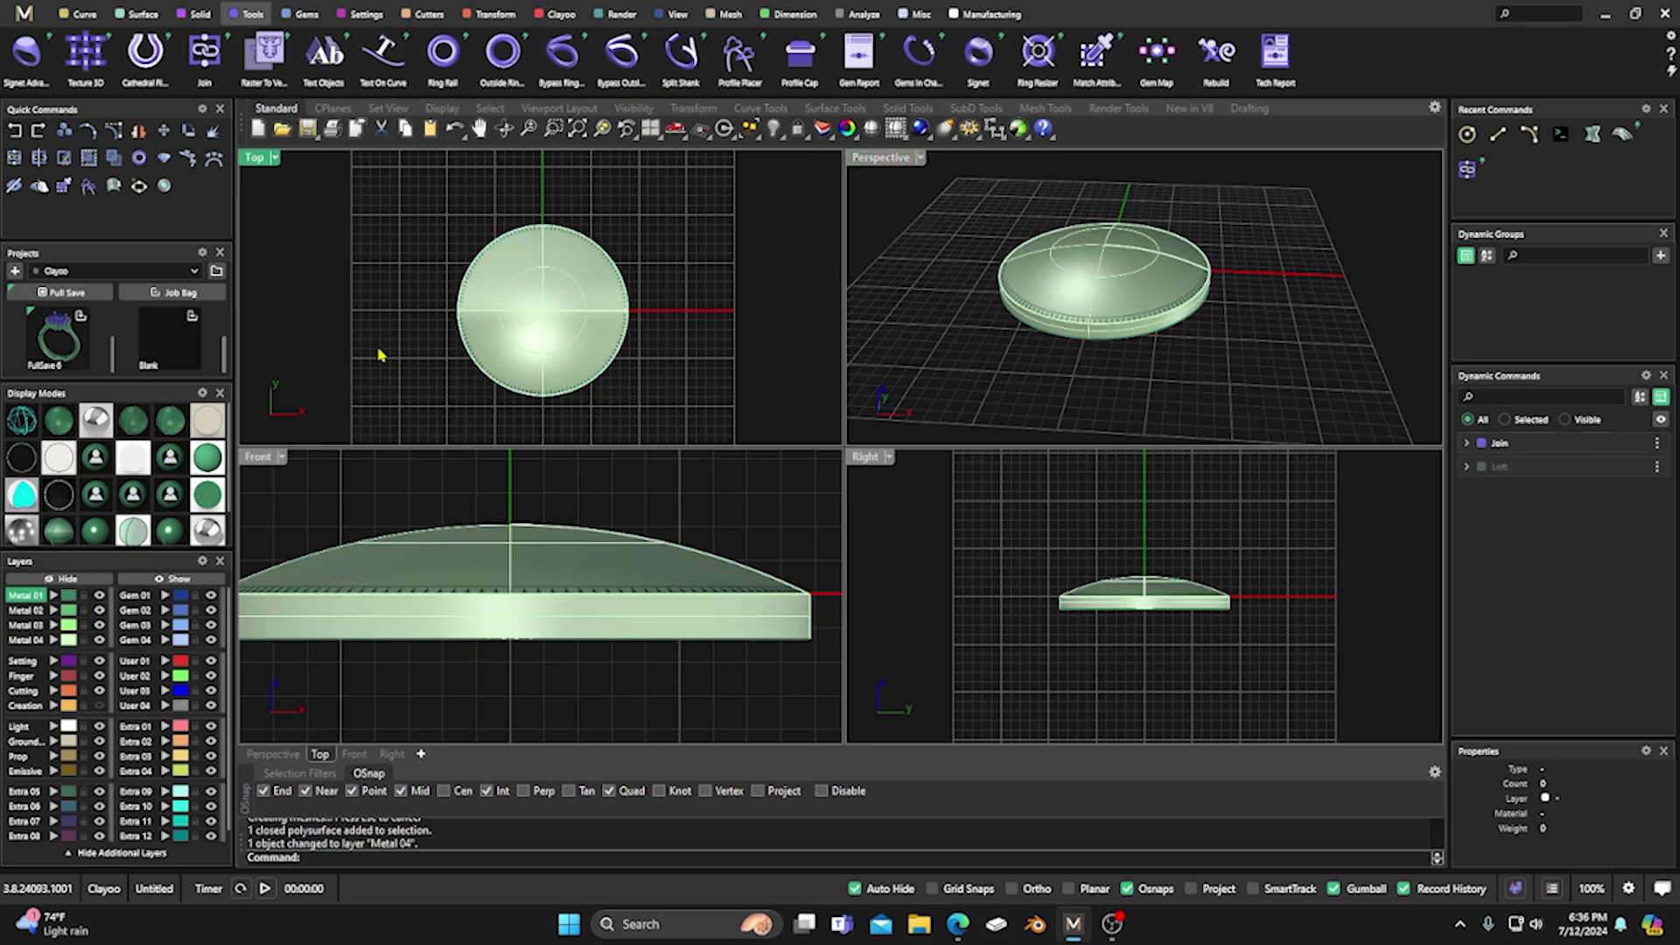
pyautogui.click(99, 596)
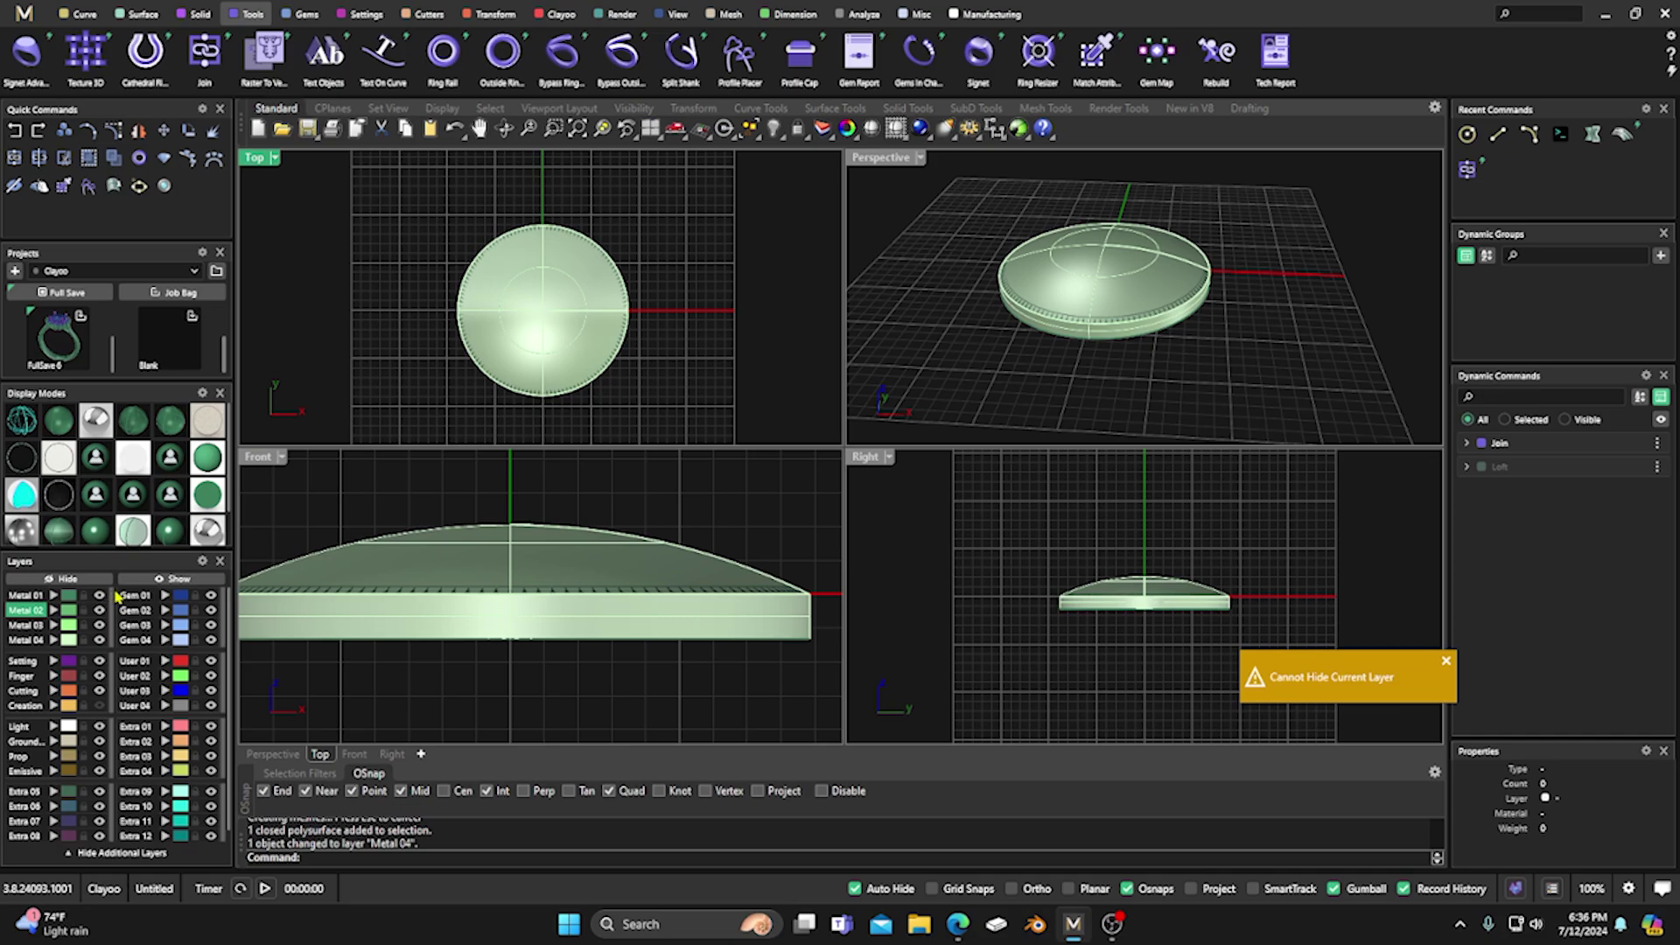
# Examine the joined domed disc as a single object from below, from above and along its edge in the Perspective view.
pyautogui.click(1085, 273)
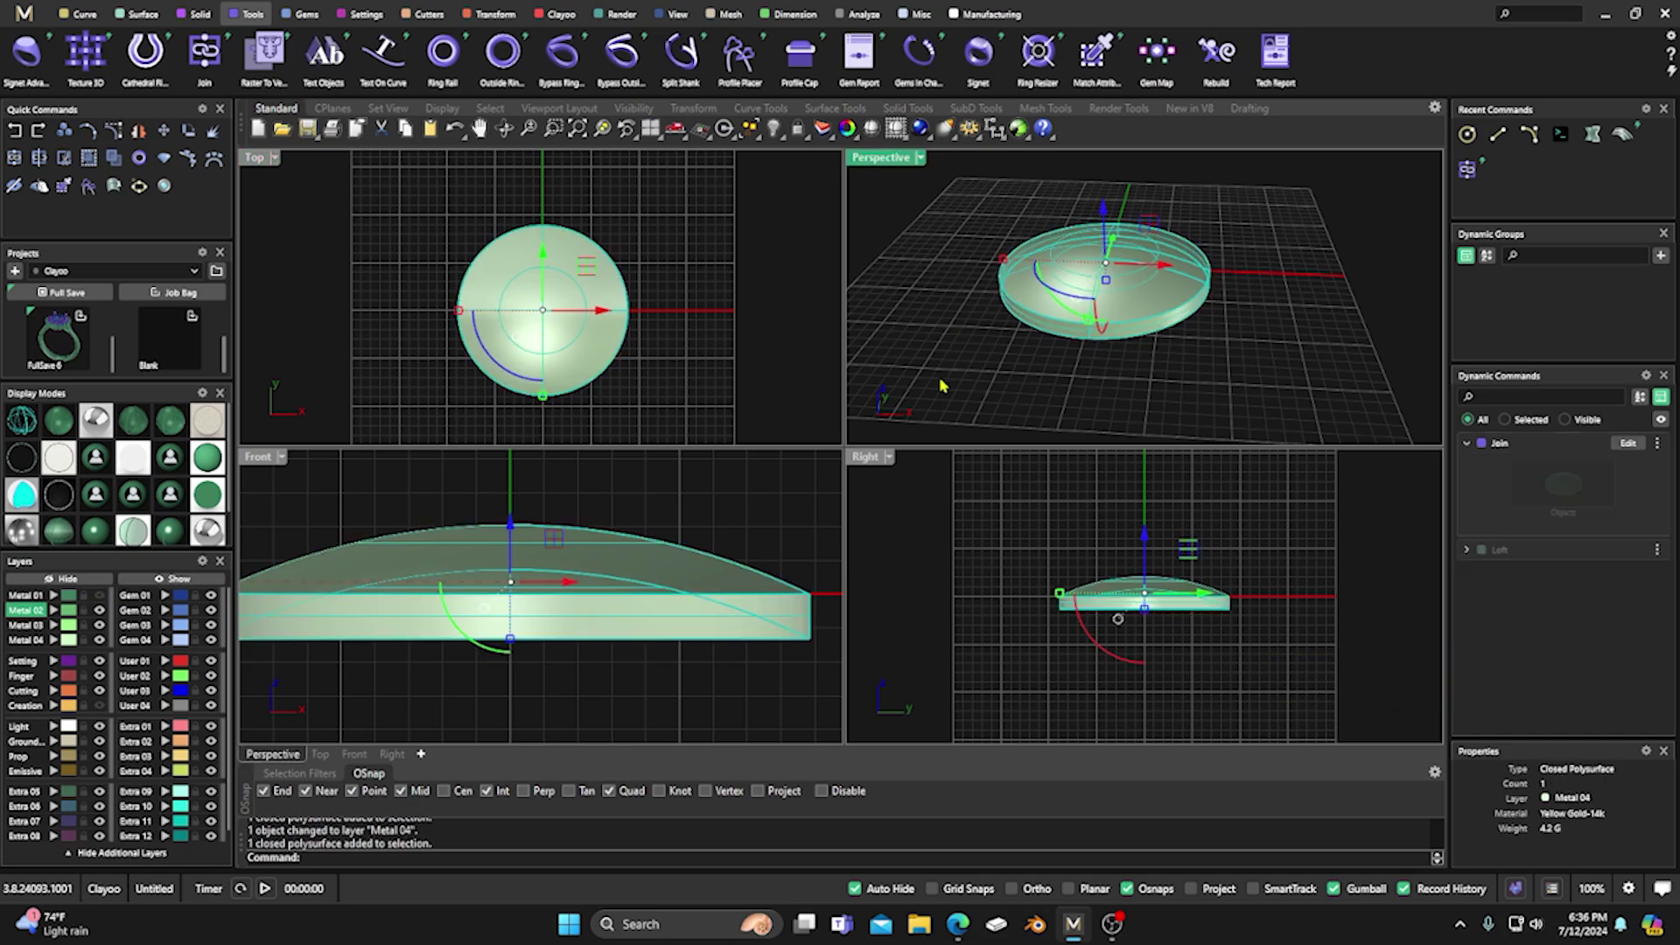
pyautogui.moveTo(940, 384); pyautogui.dragTo(937, 272, button='right')
pyautogui.click(963, 260)
pyautogui.click(1094, 283)
pyautogui.click(1286, 320)
pyautogui.moveTo(1286, 321); pyautogui.dragTo(1116, 357, button='right')
pyautogui.scroll(6, 1091, 294)
pyautogui.moveTo(1091, 294); pyautogui.dragTo(1088, 328, button='right')
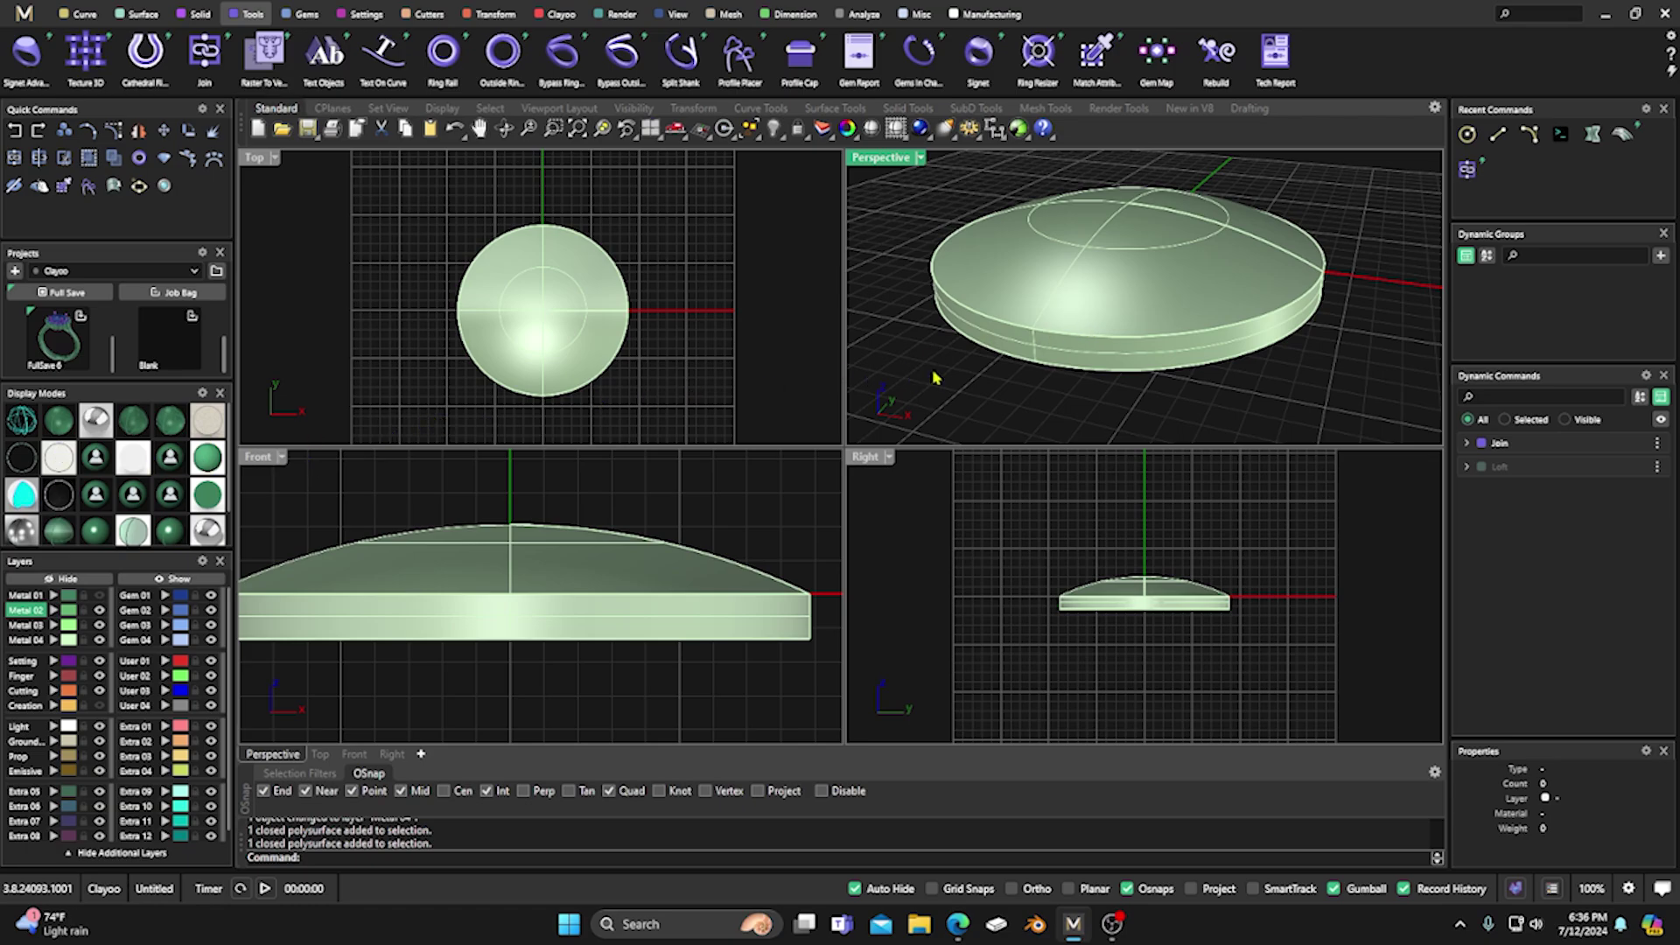
pyautogui.moveTo(1027, 380); pyautogui.dragTo(1118, 316, button='right')
pyautogui.scroll(4, 1062, 309)
pyautogui.scroll(-2, 1078, 318)
pyautogui.scroll(-2, 1079, 318)
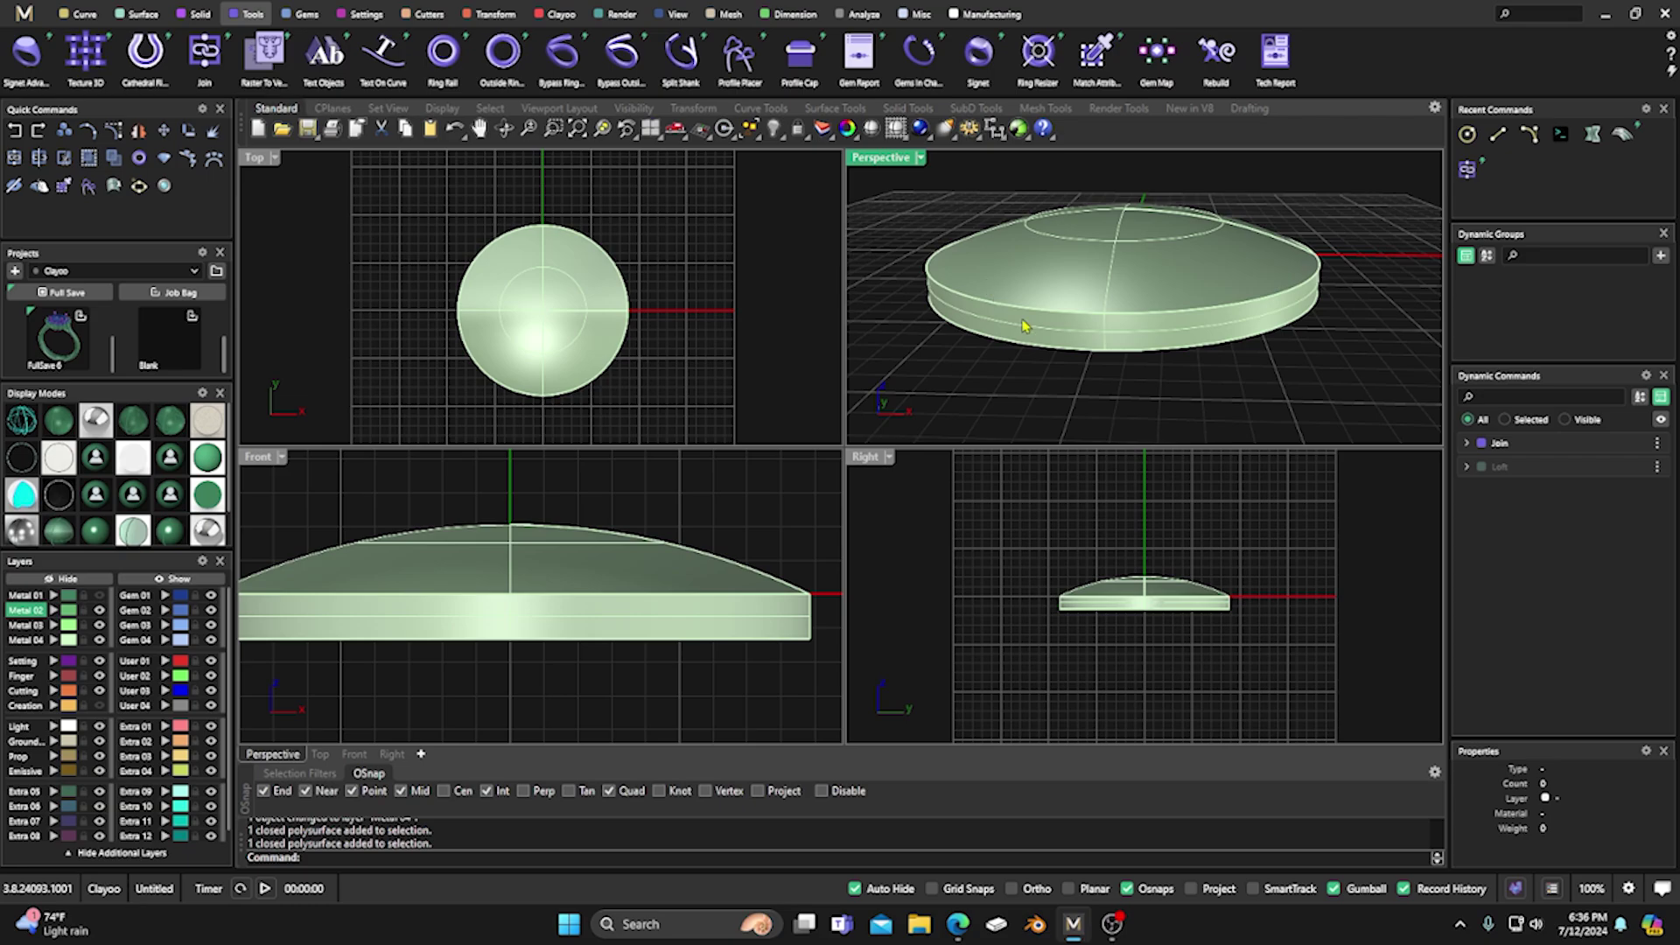
pyautogui.moveTo(1082, 331); pyautogui.dragTo(1043, 319, button='right')
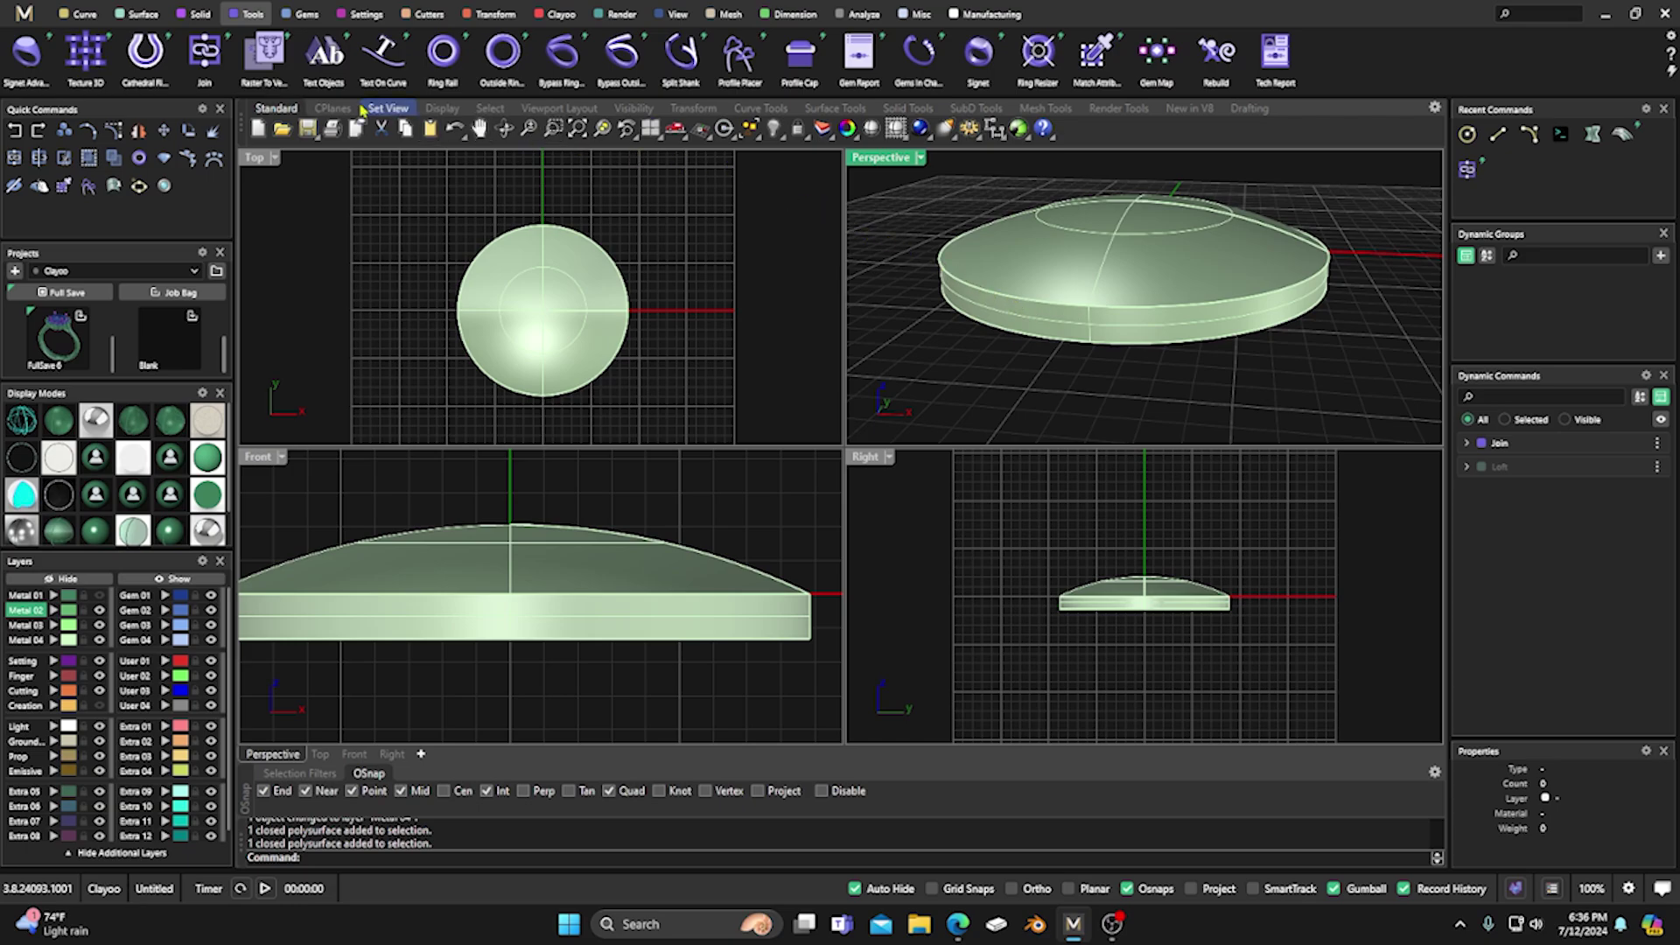
# Explode the joined disc into separate surfaces and check the dome and side wall individually.
pyautogui.click(200, 15)
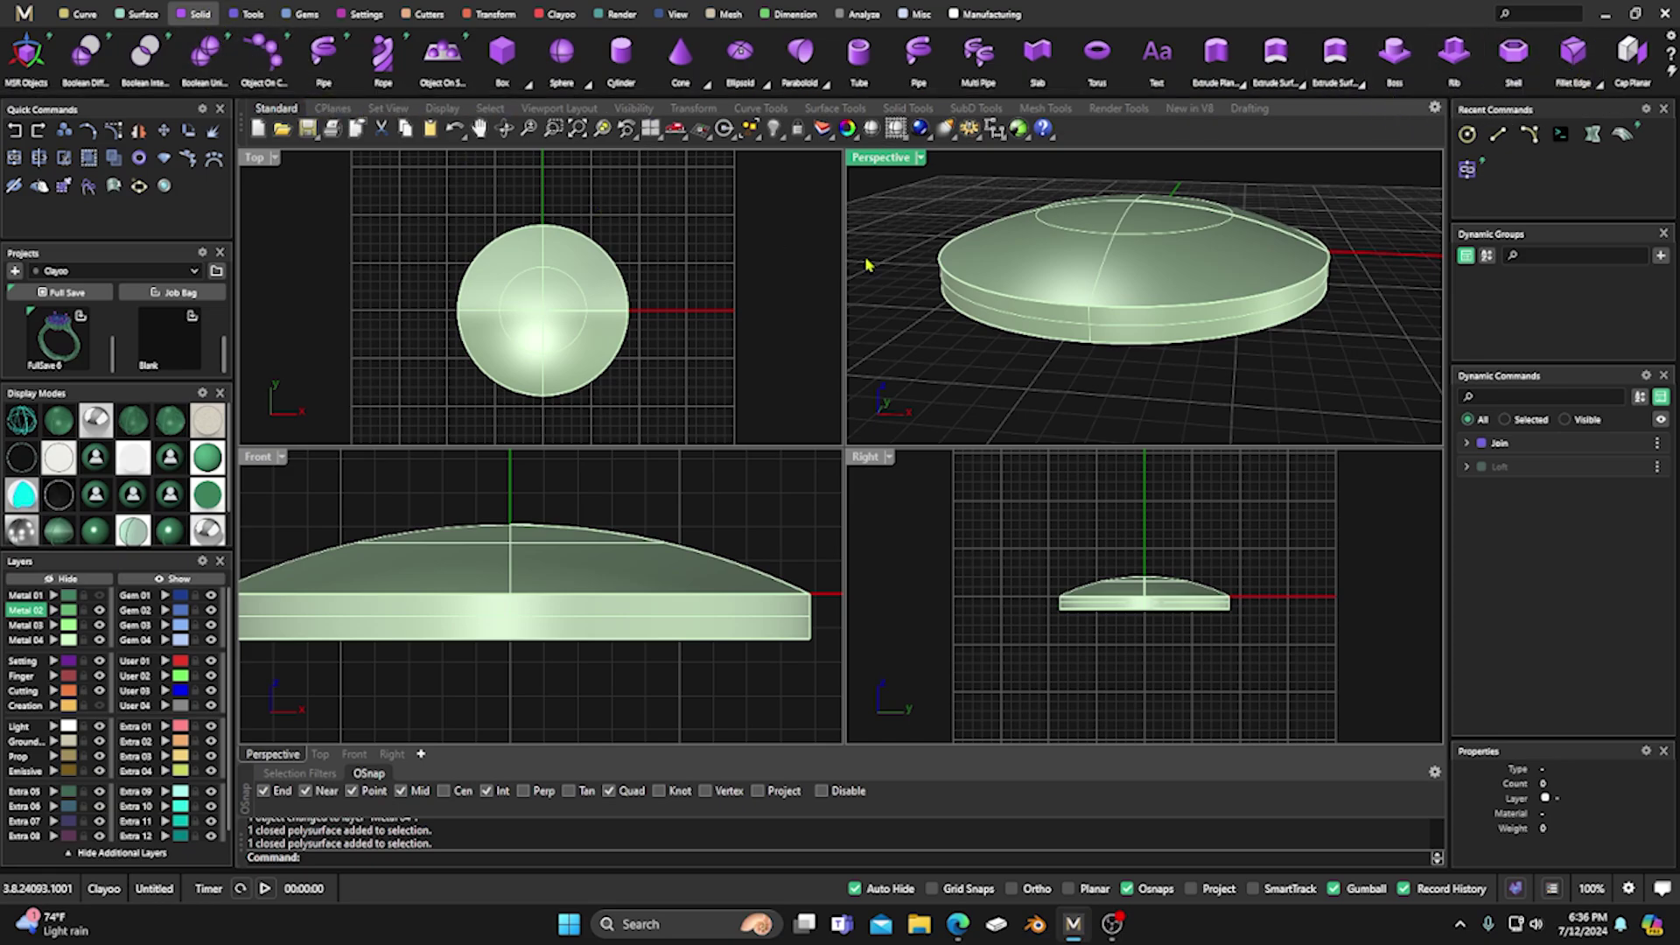
pyautogui.click(1013, 270)
pyautogui.click(910, 224)
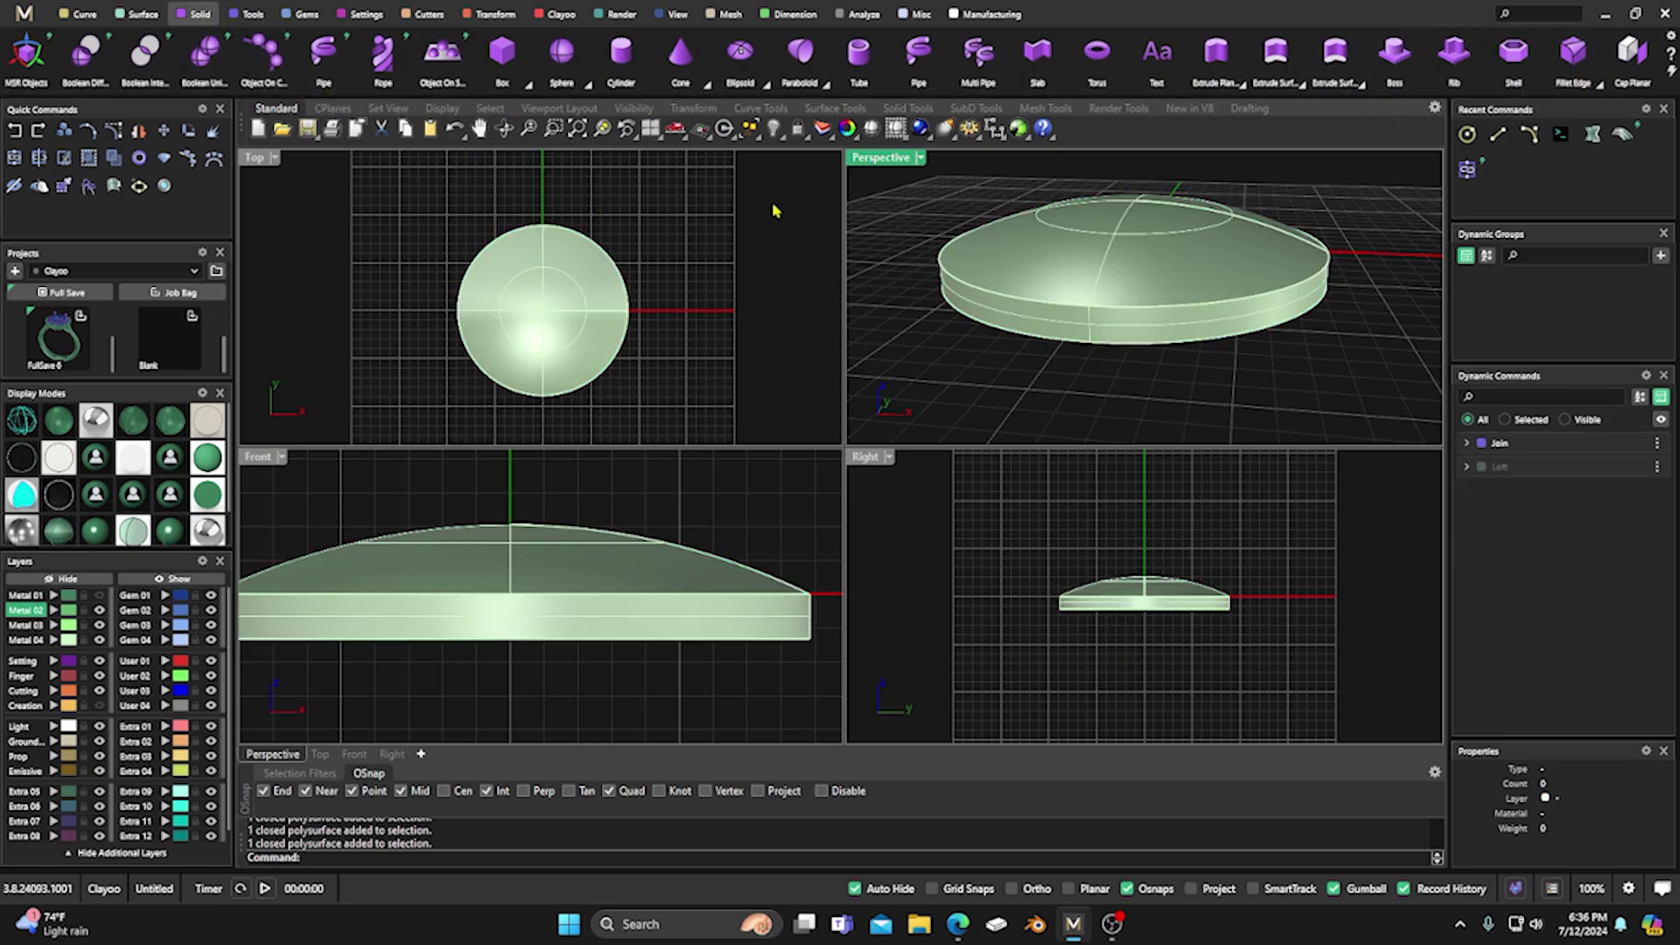
pyautogui.click(1073, 328)
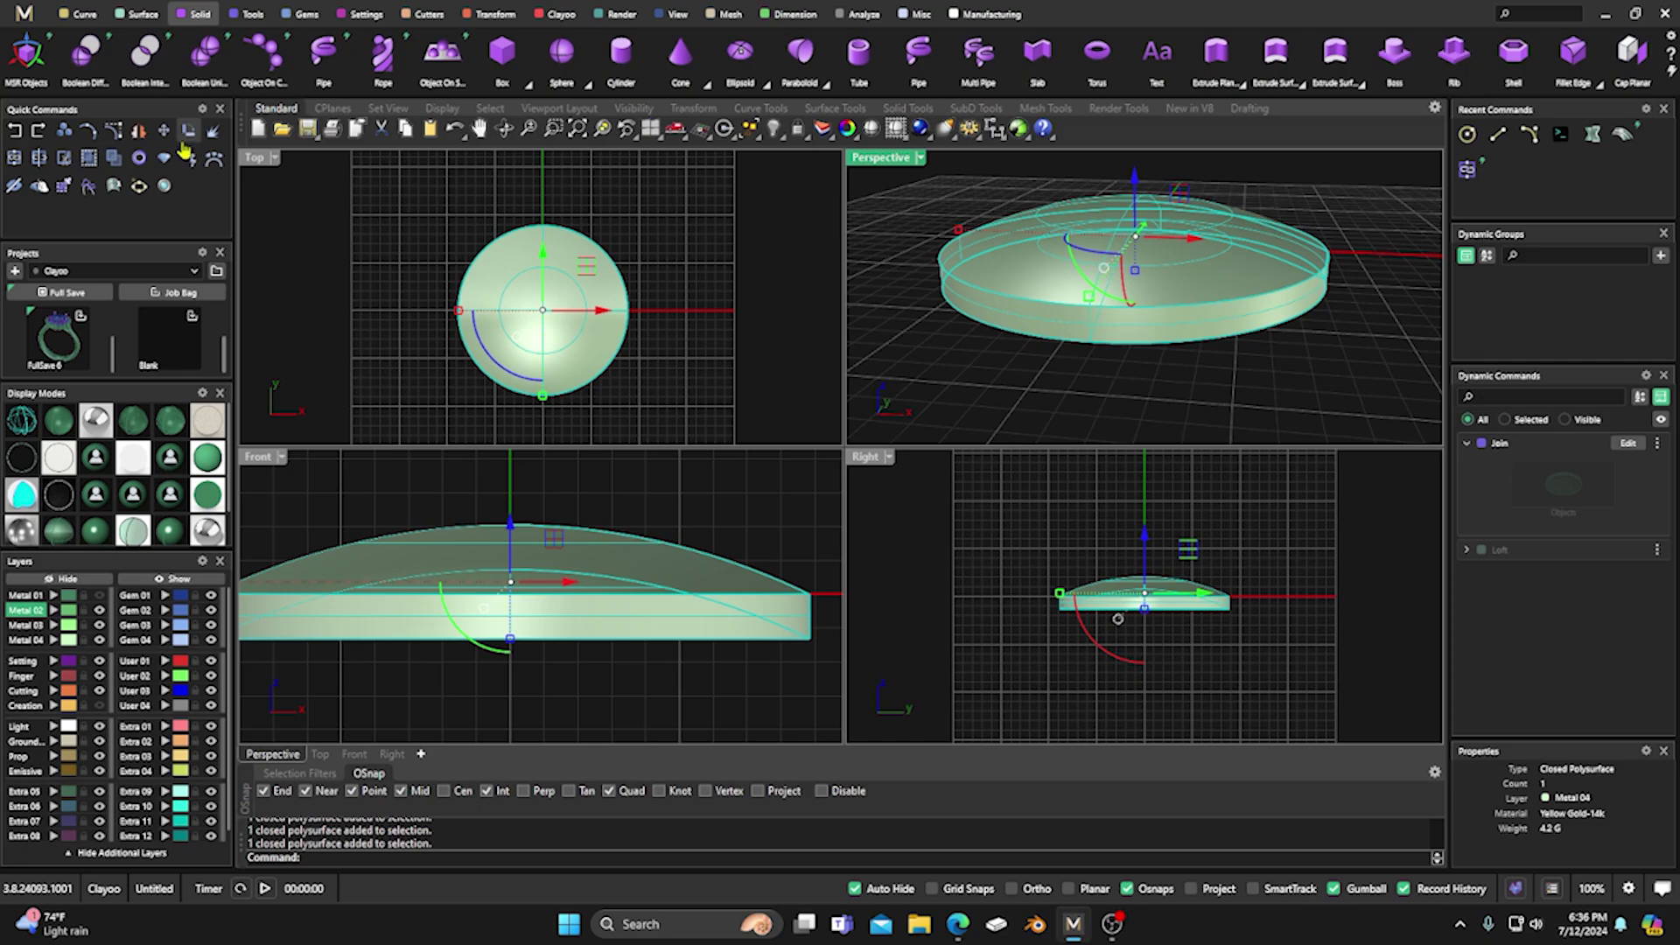
pyautogui.click(212, 131)
pyautogui.click(1028, 269)
pyautogui.click(1030, 320)
pyautogui.click(1021, 351)
pyautogui.moveTo(1022, 350); pyautogui.dragTo(967, 360, button='right')
pyautogui.click(984, 276)
pyautogui.click(914, 309)
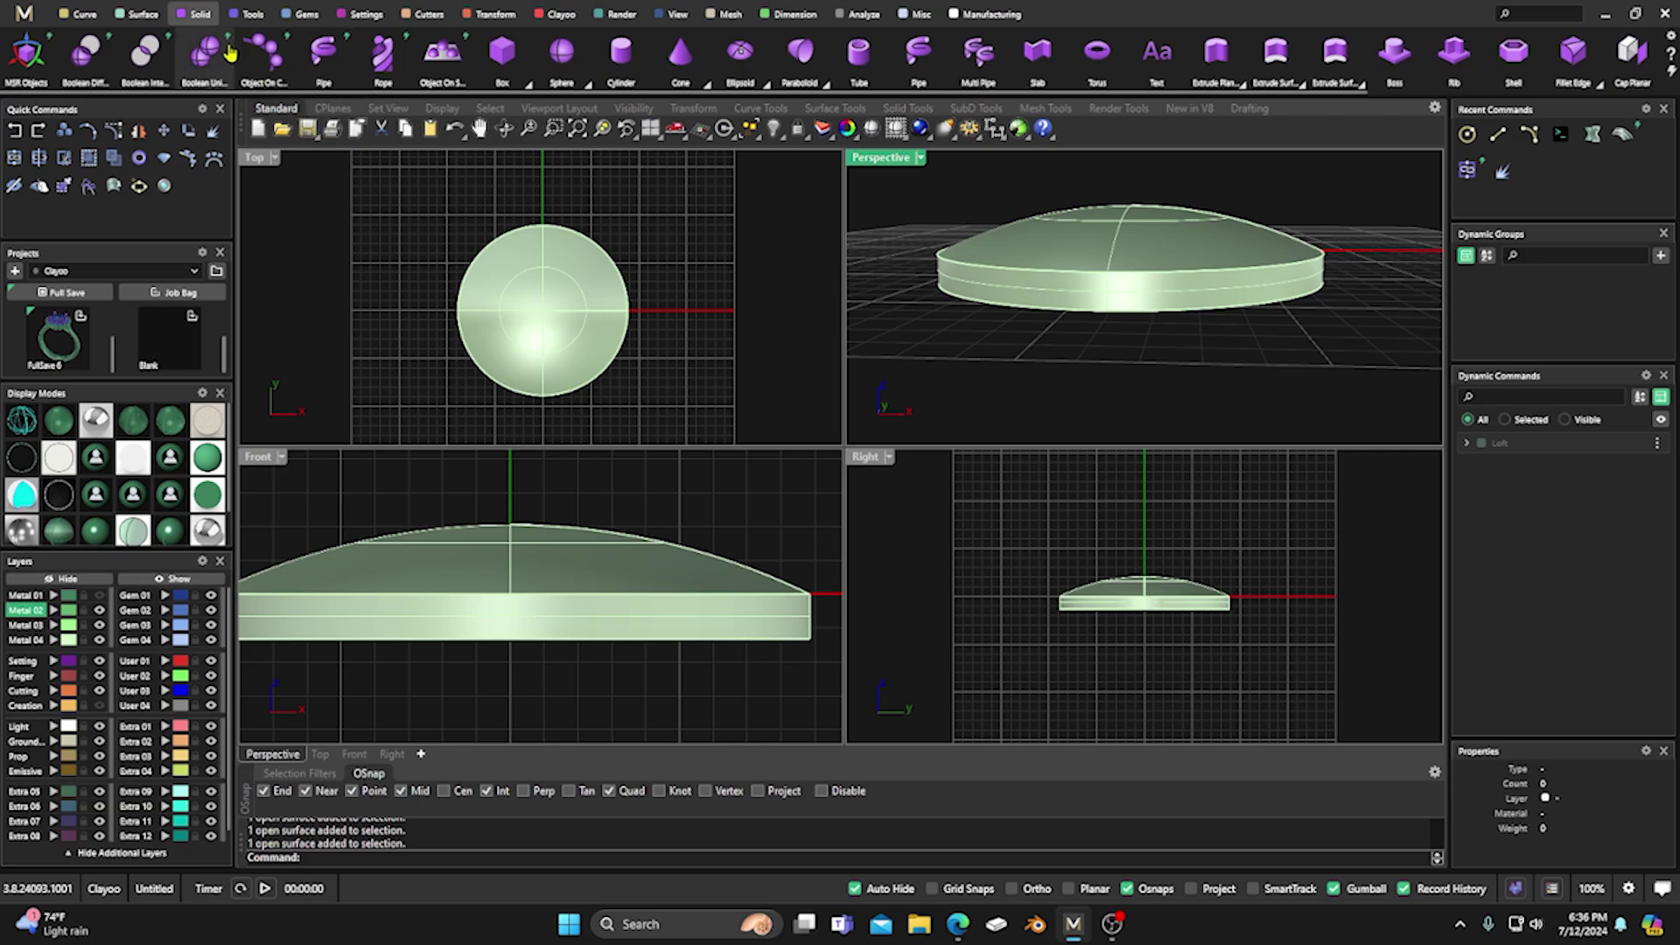
# Try a surface fillet between the upper dome and the side wall with radius 0.6, and cancel it.
pyautogui.click(138, 14)
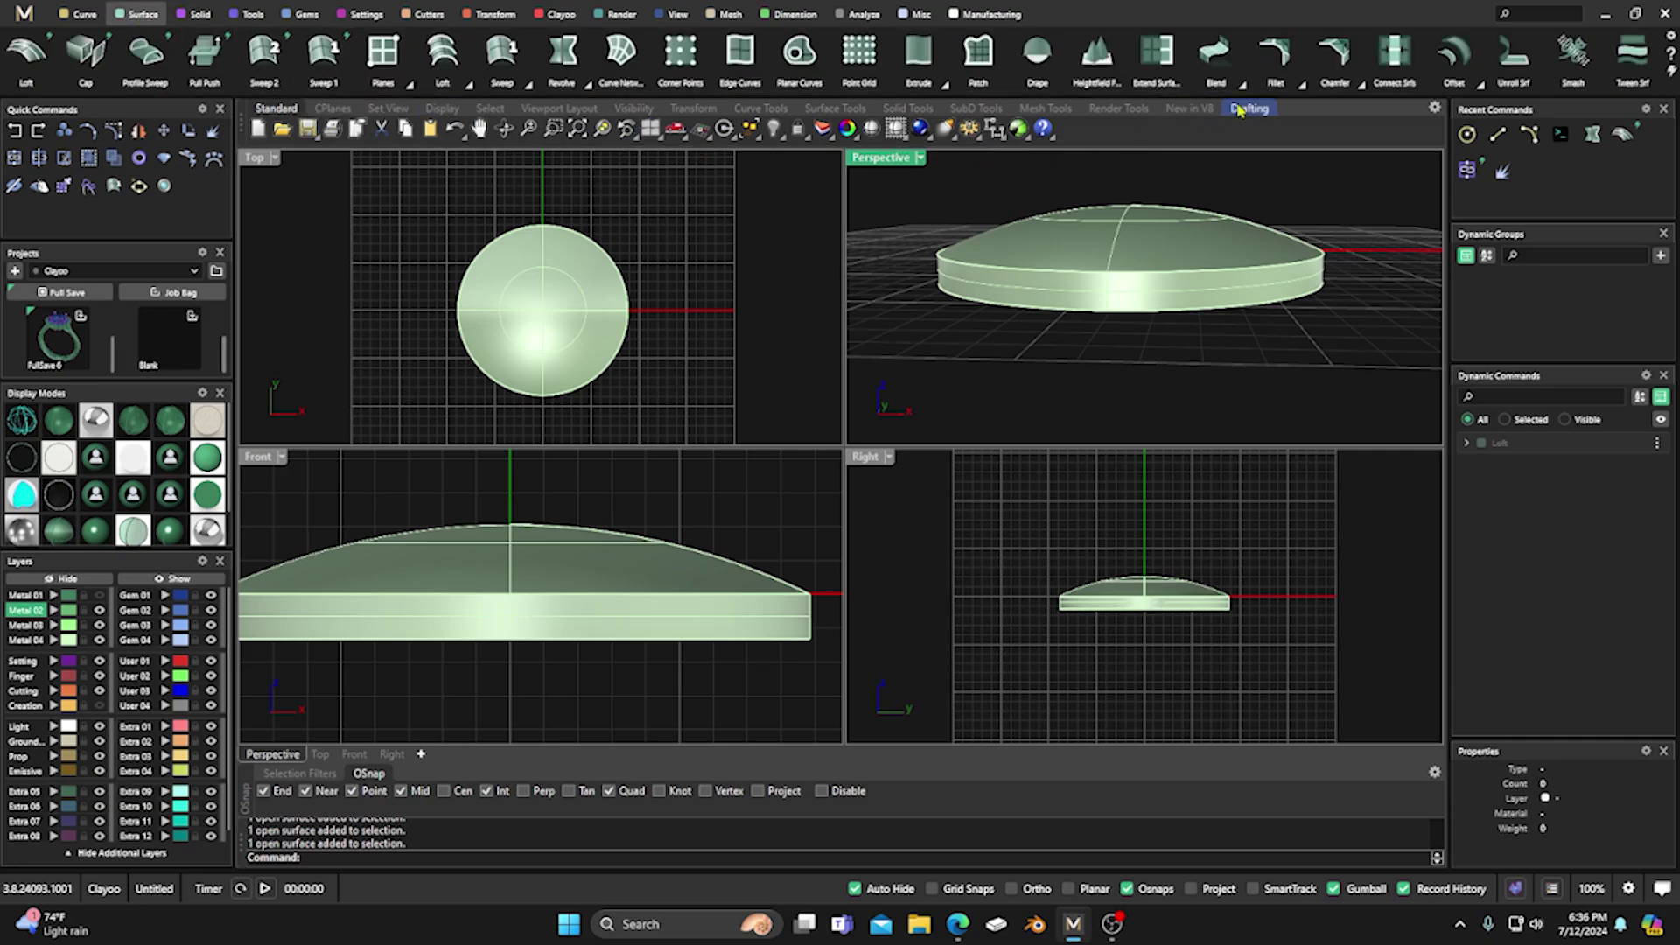
pyautogui.click(1301, 83)
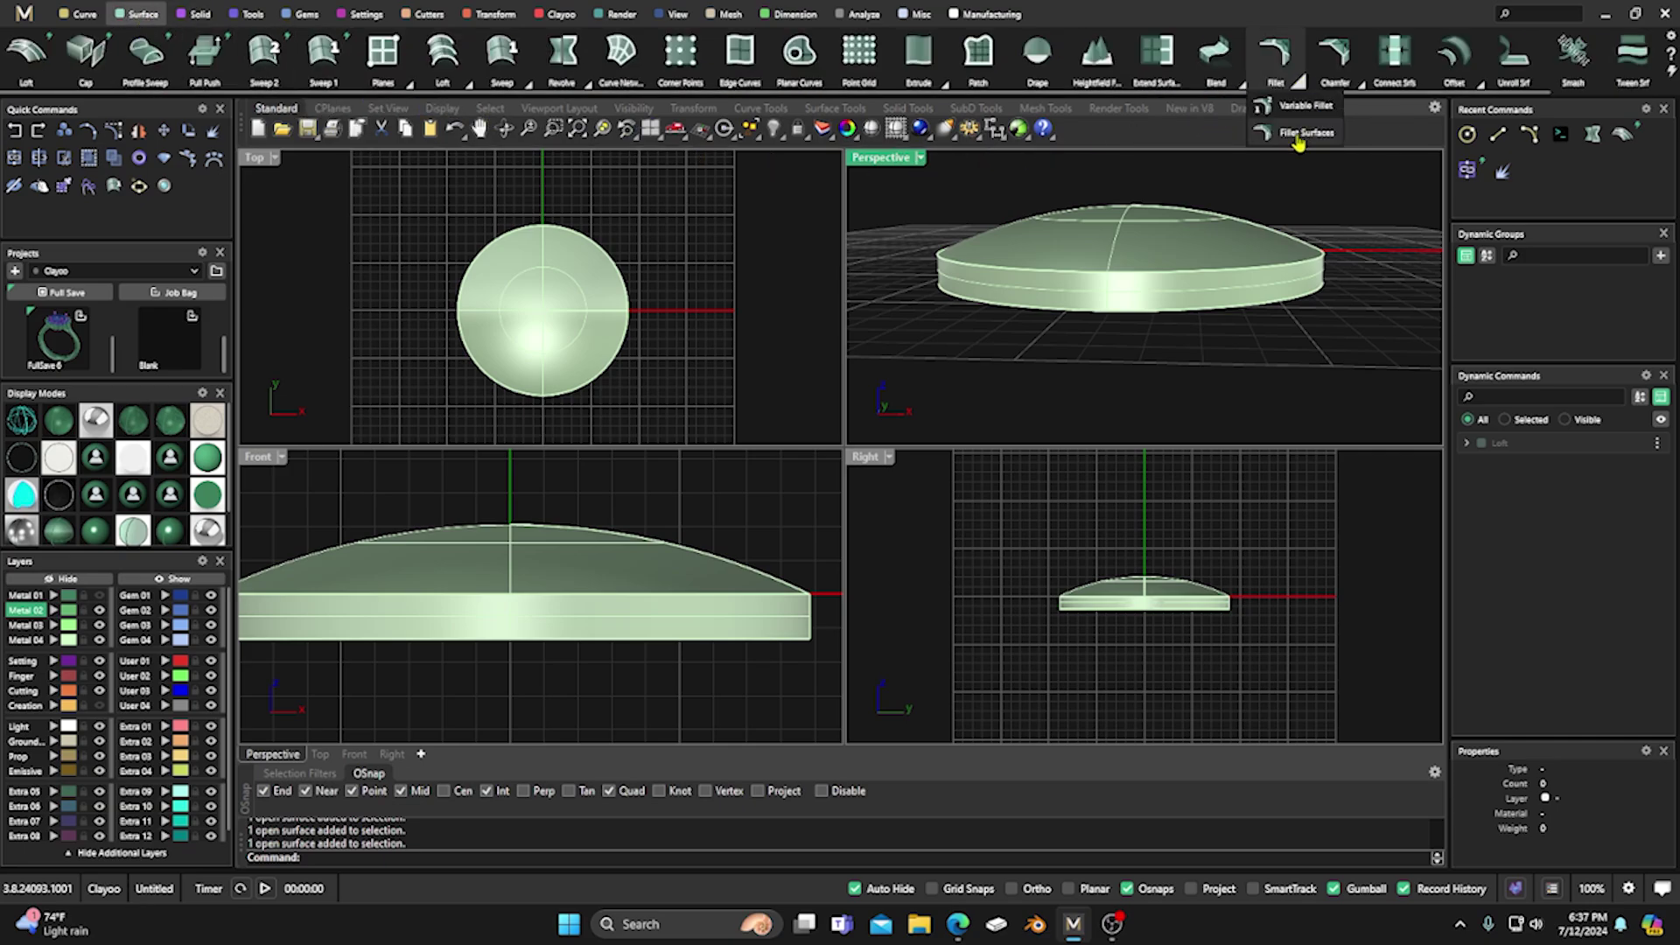
pyautogui.click(1294, 134)
pyautogui.click(1003, 259)
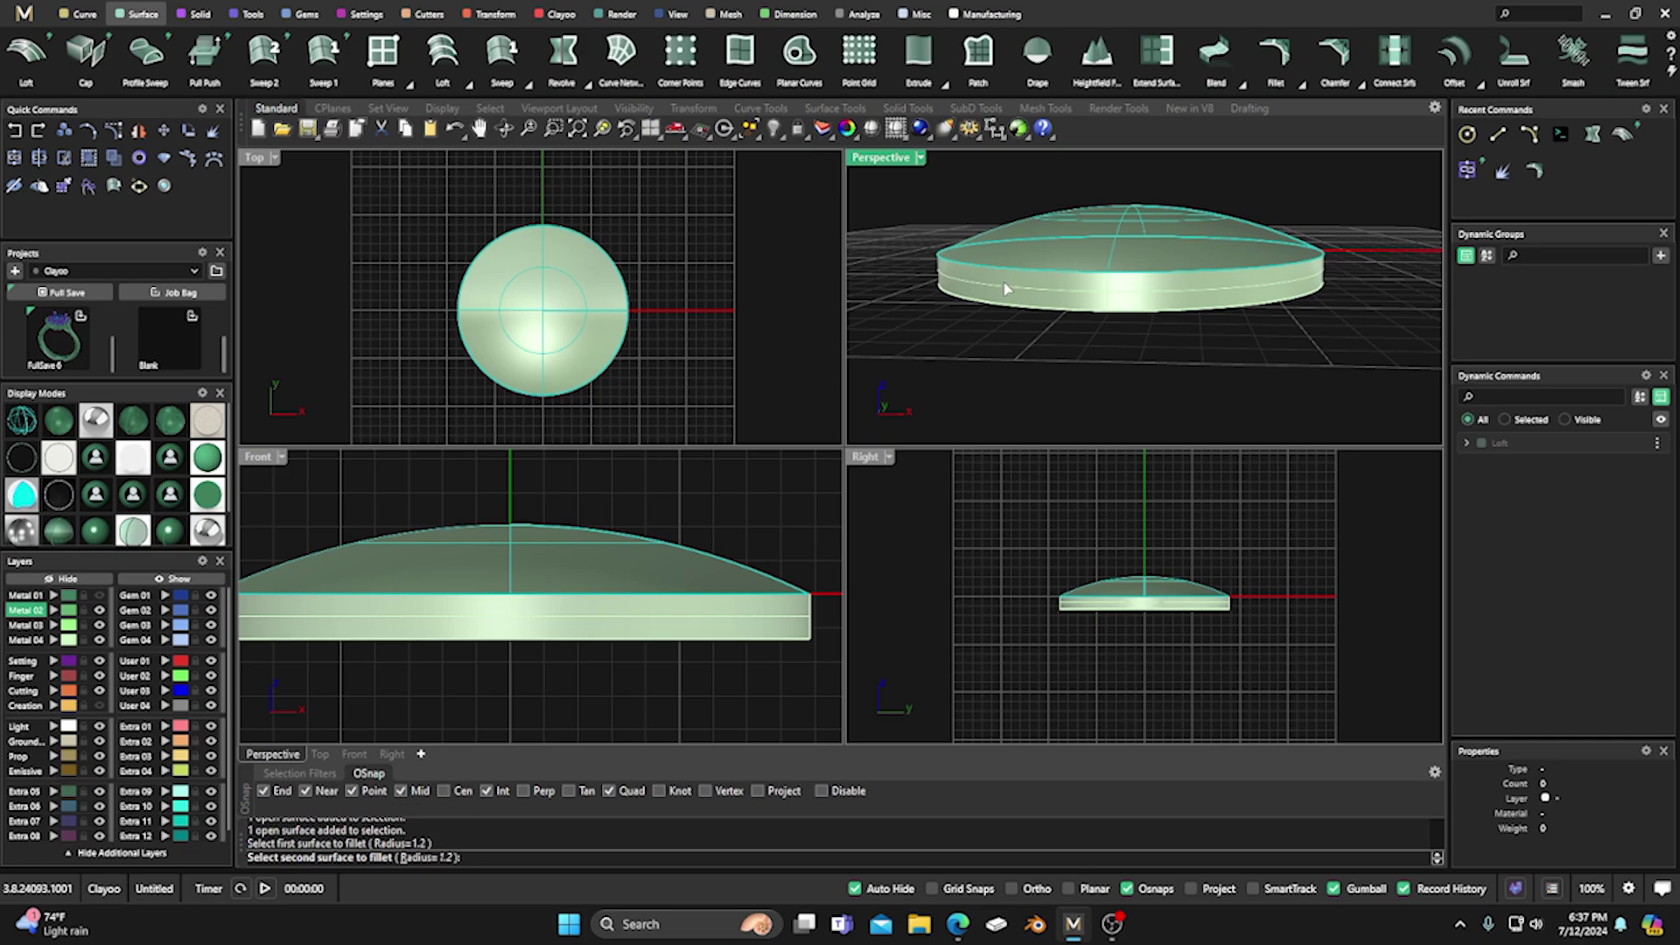
pyautogui.click(1009, 287)
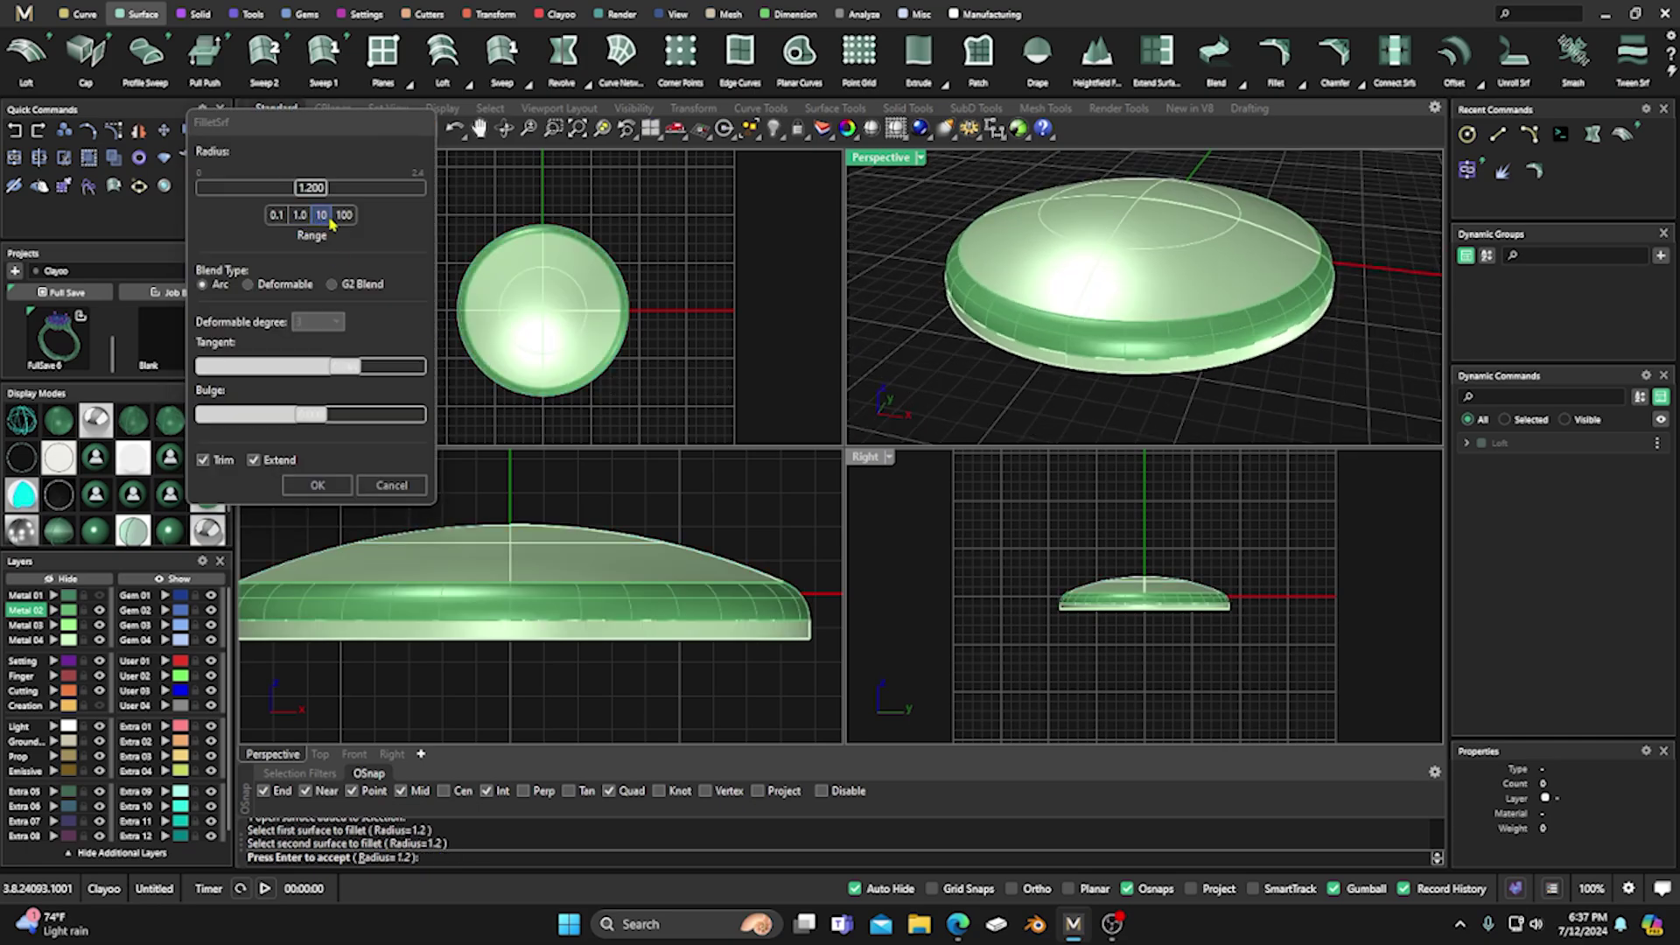
pyautogui.moveTo(311, 188); pyautogui.dragTo(254, 196)
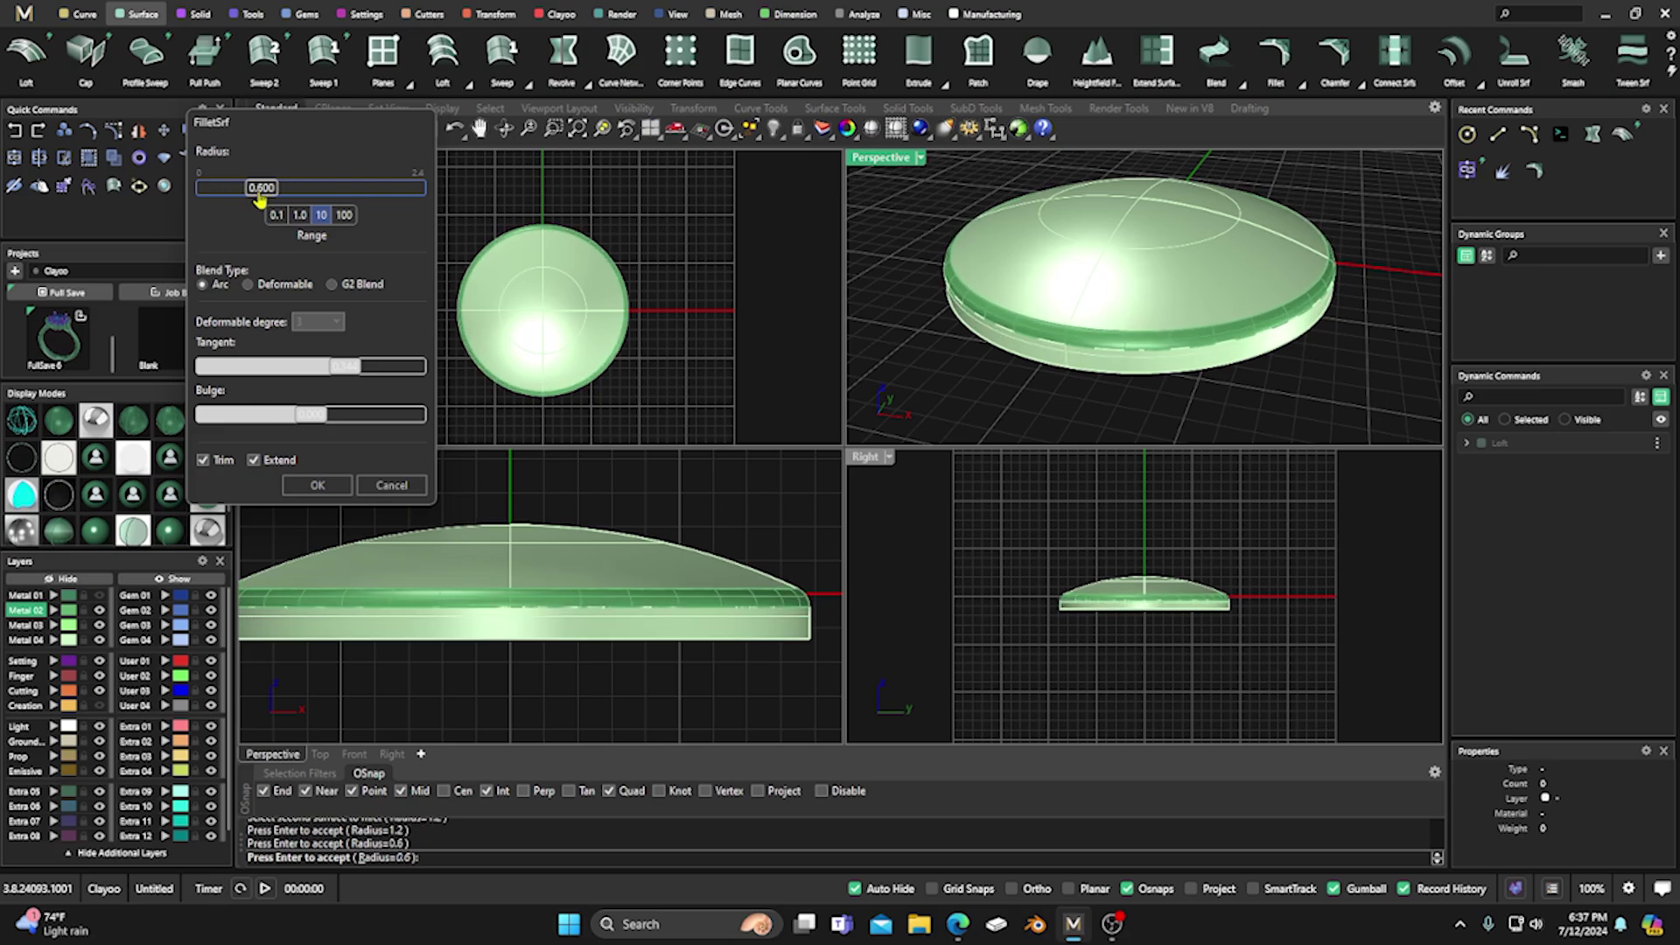
pyautogui.click(392, 486)
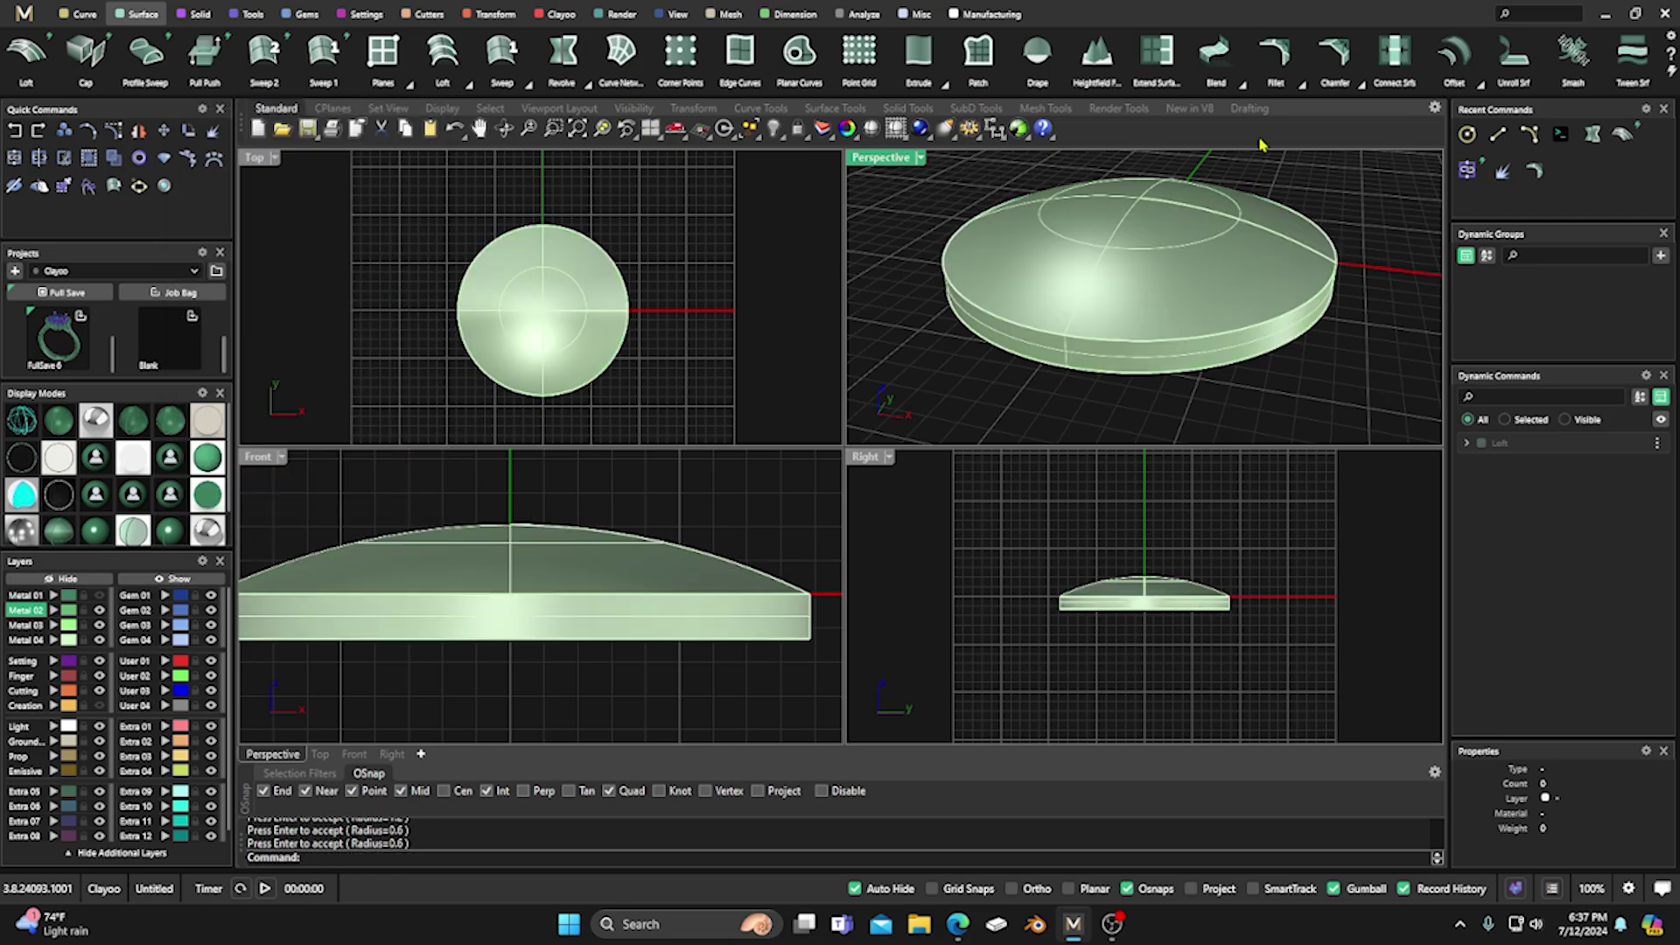
# Try to join all three exploded surfaces of the disc back into one polysurface.
pyautogui.hotkey('ctrl', 'a')
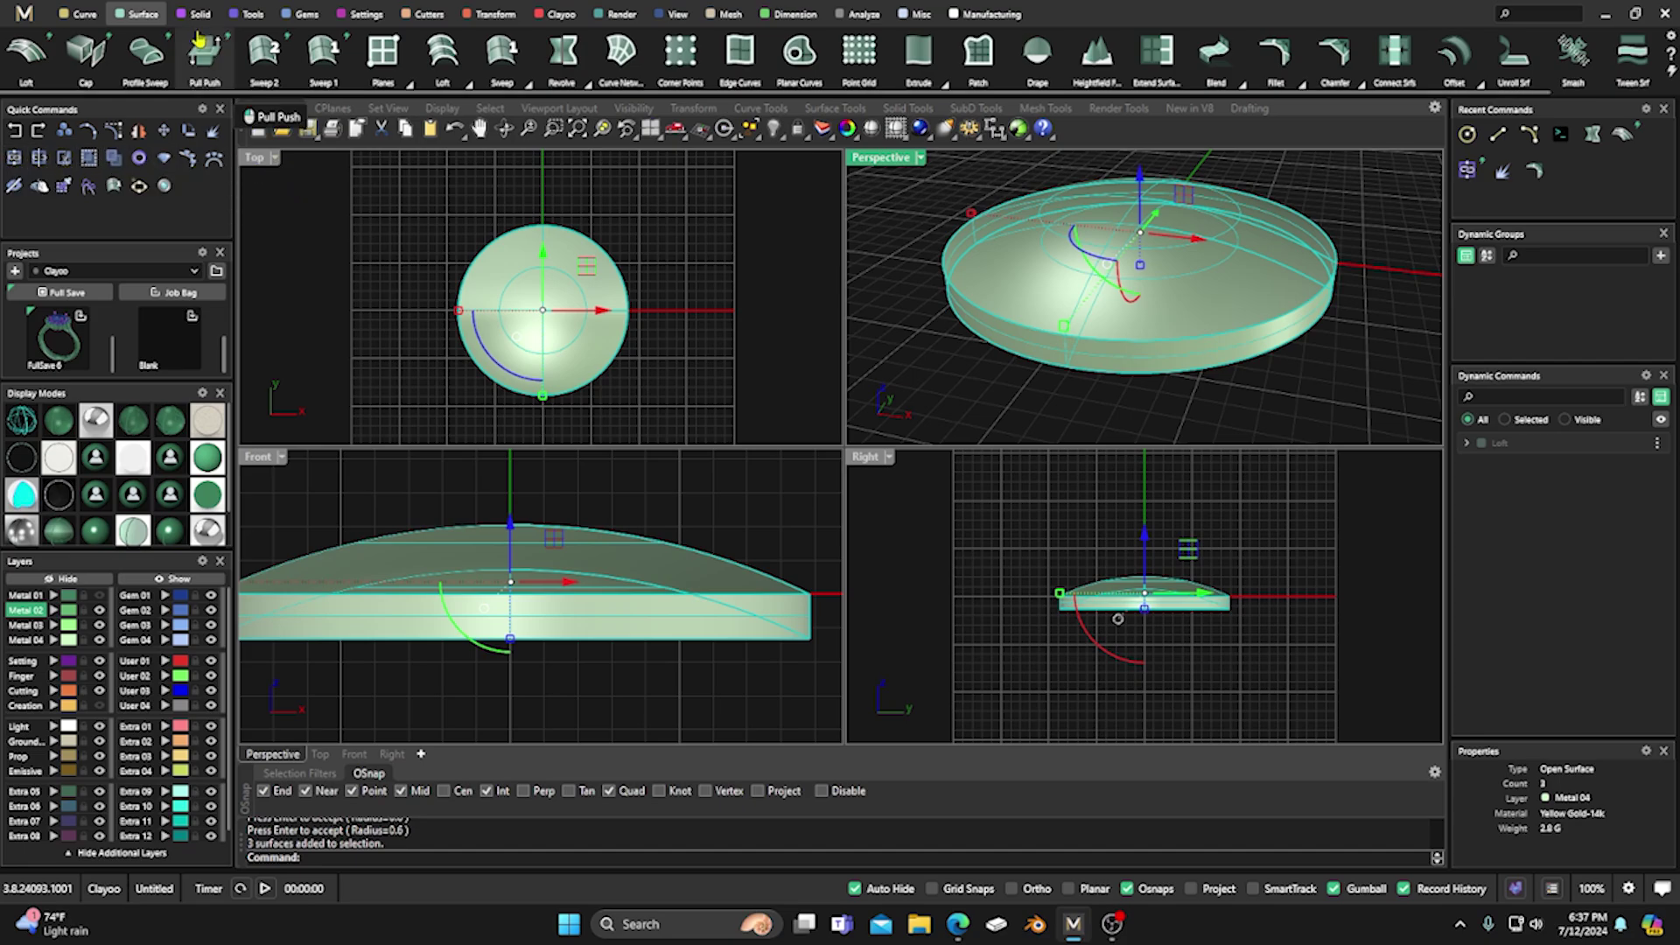
pyautogui.click(252, 14)
pyautogui.click(205, 54)
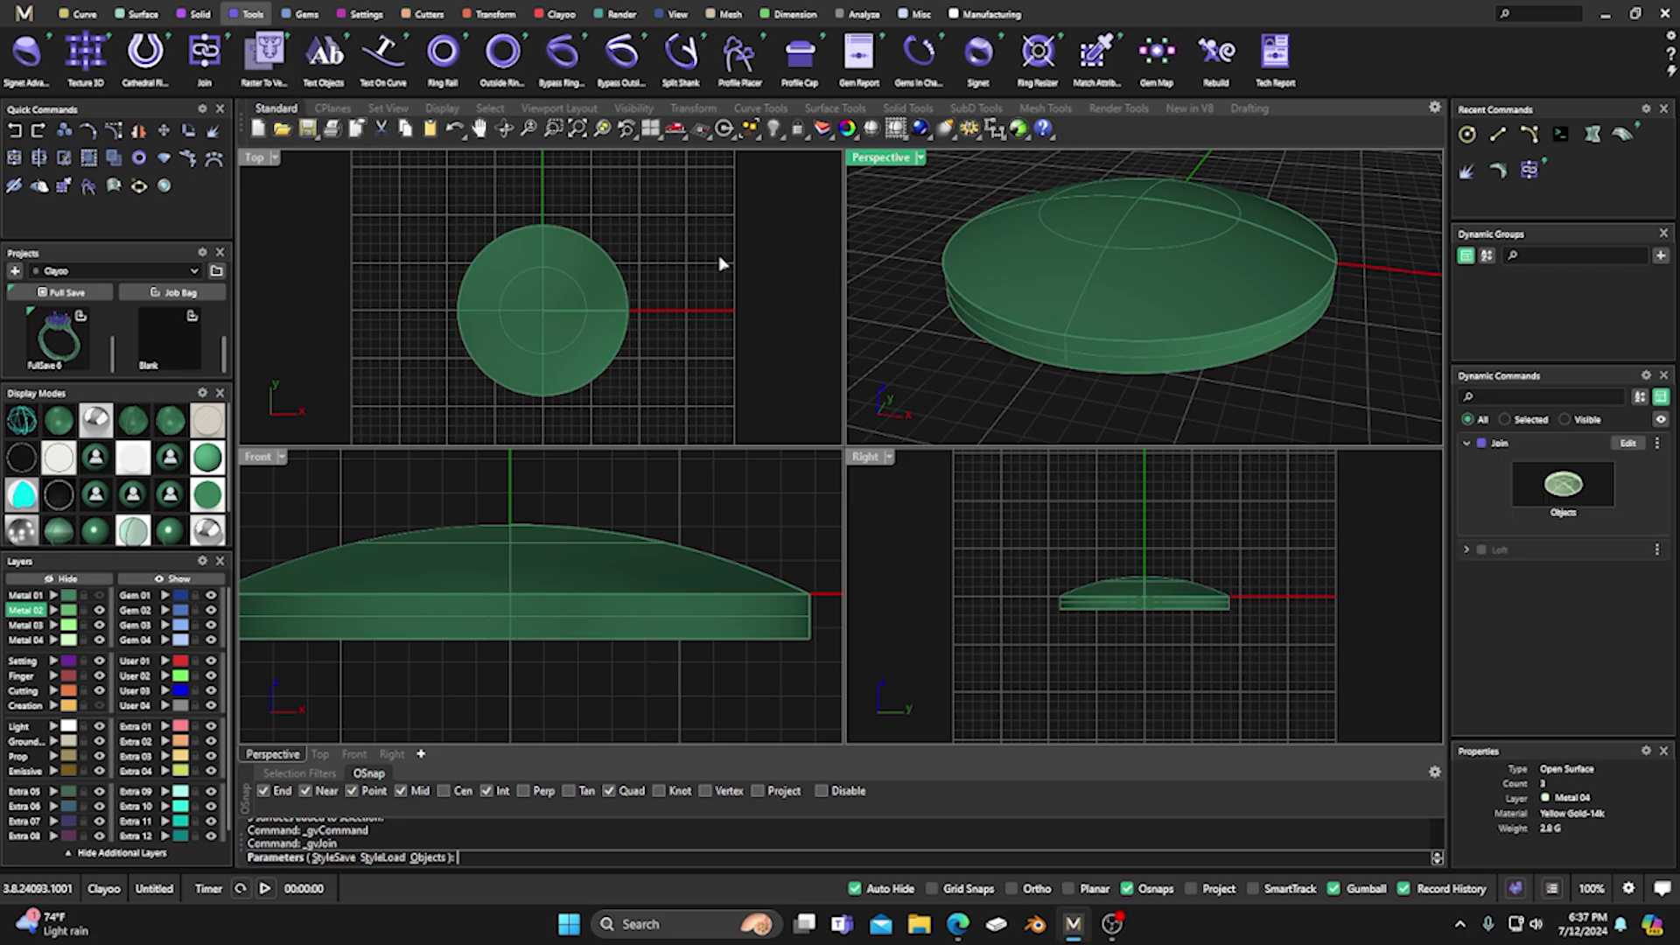
pyautogui.rightClick(890, 212)
pyautogui.click(1026, 275)
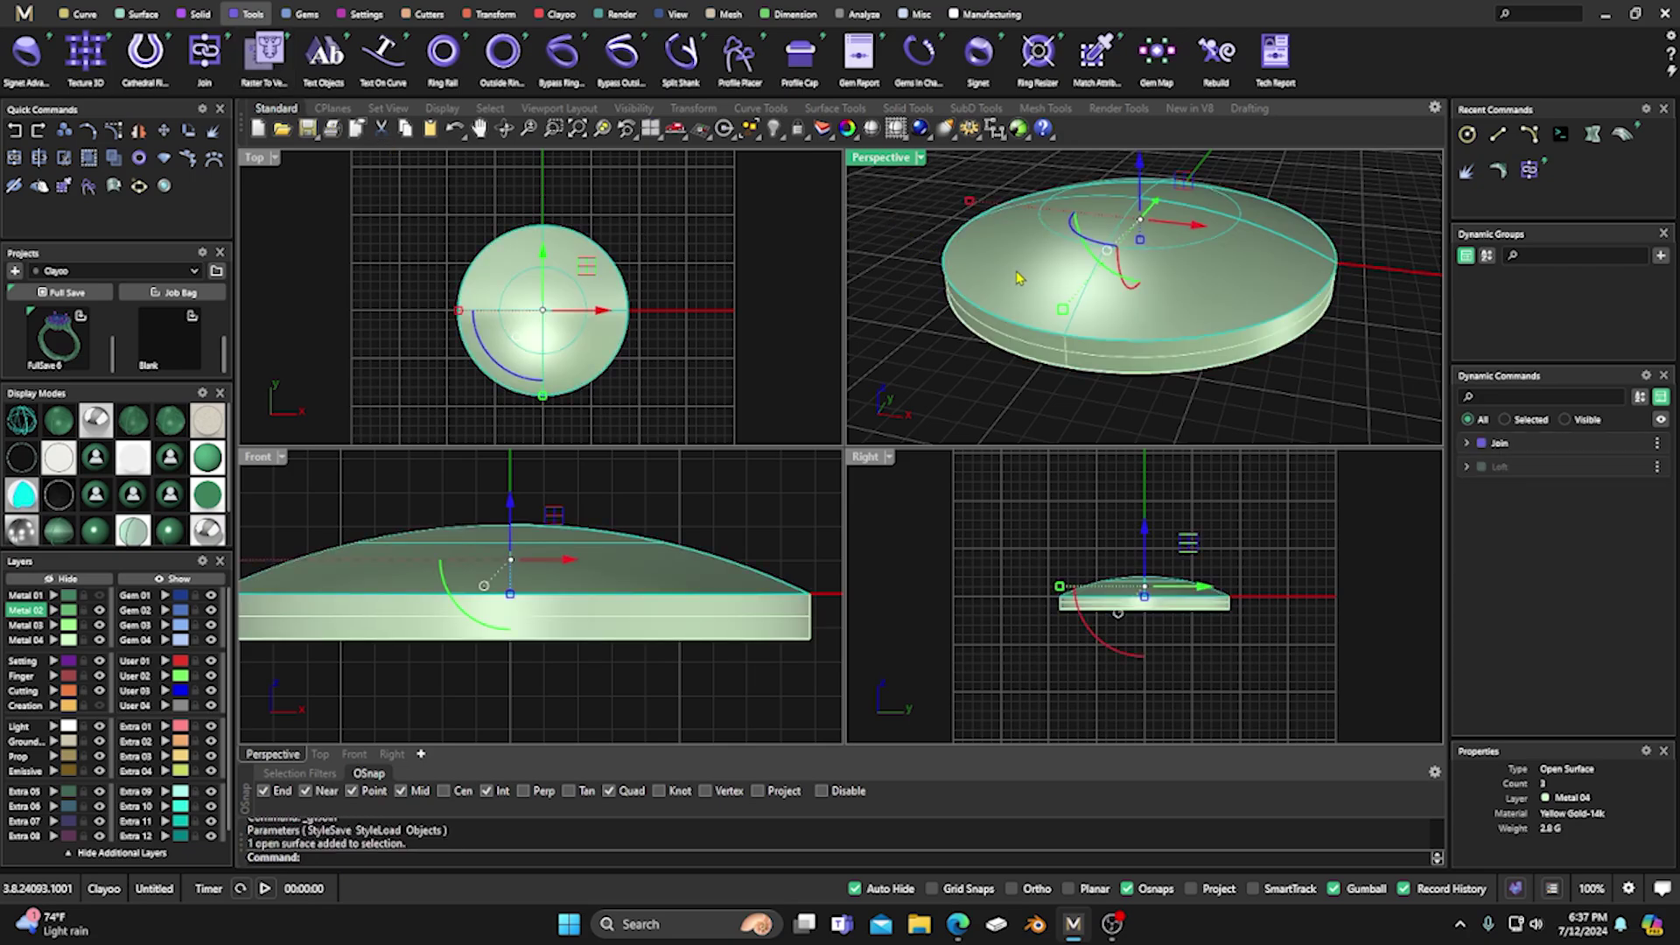
pyautogui.click(967, 368)
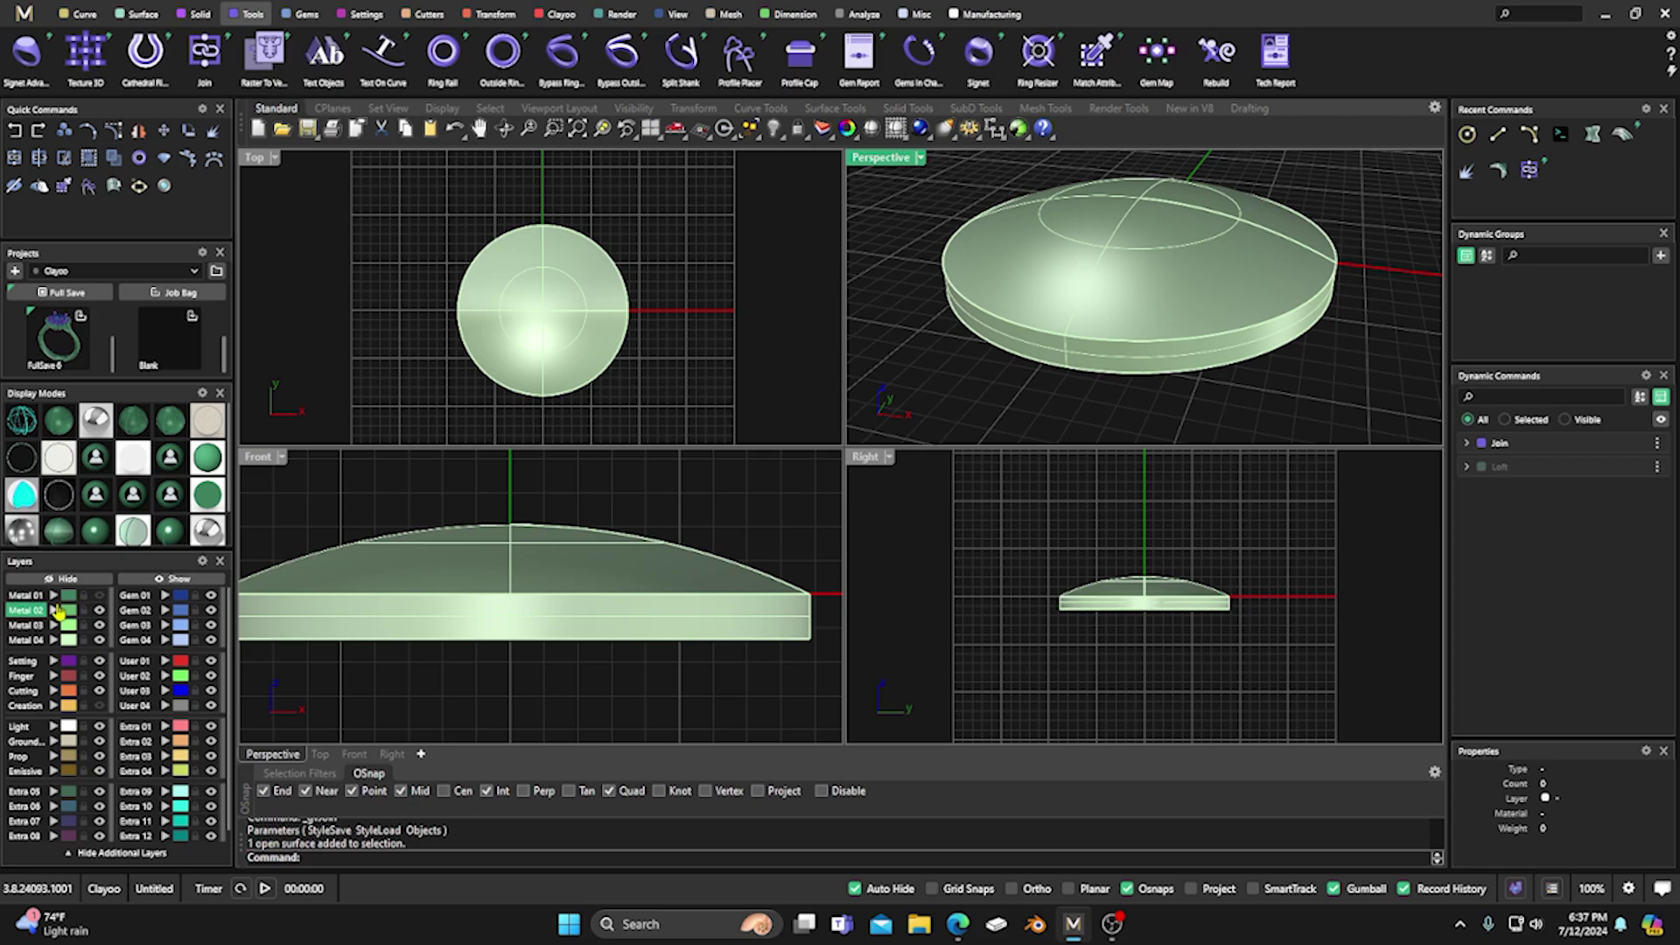
# Show layer Metal 01, delete all objects on it, and check the disc surfaces that remain.
pyautogui.click(98, 596)
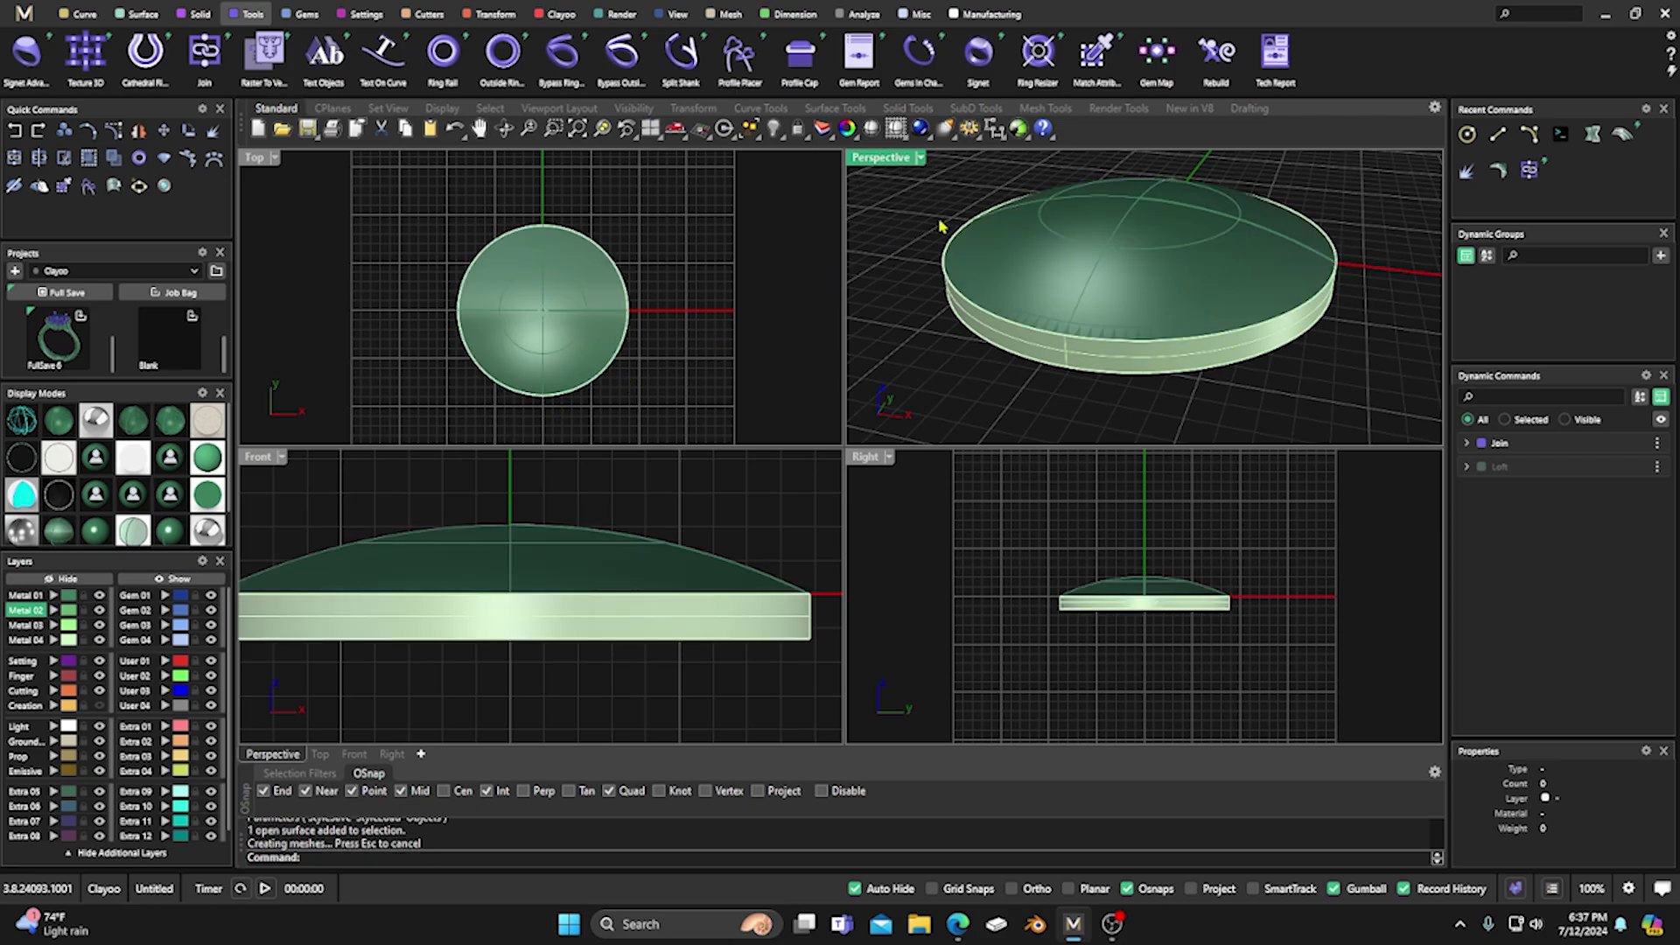
pyautogui.click(69, 596)
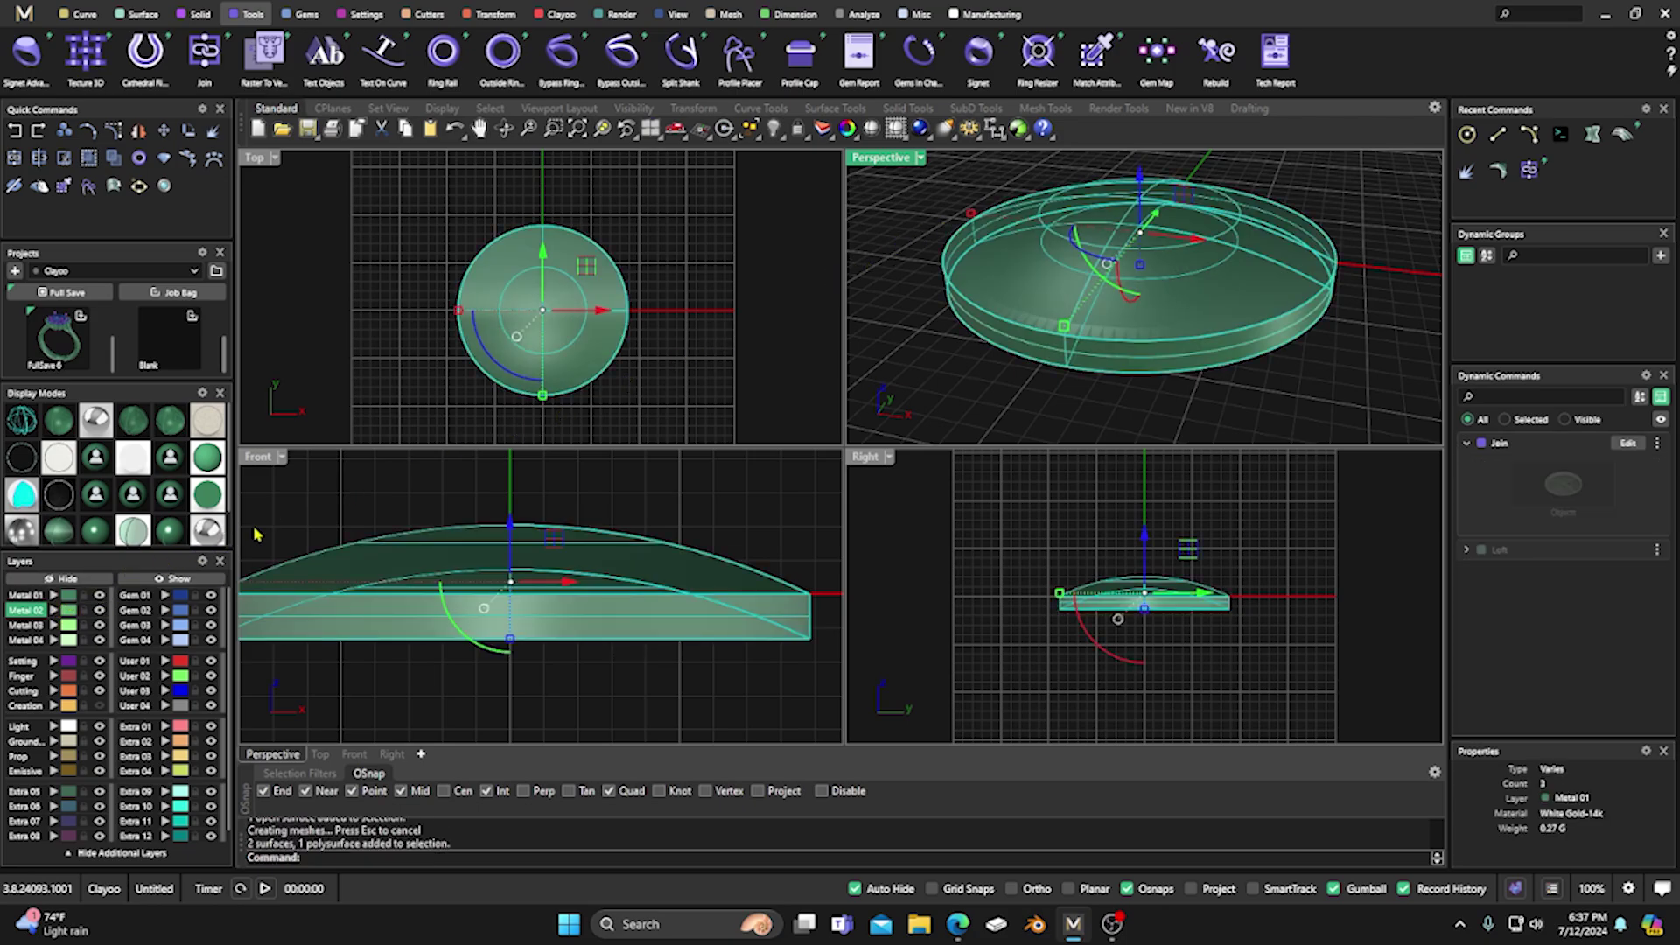
pyautogui.press('Delete')
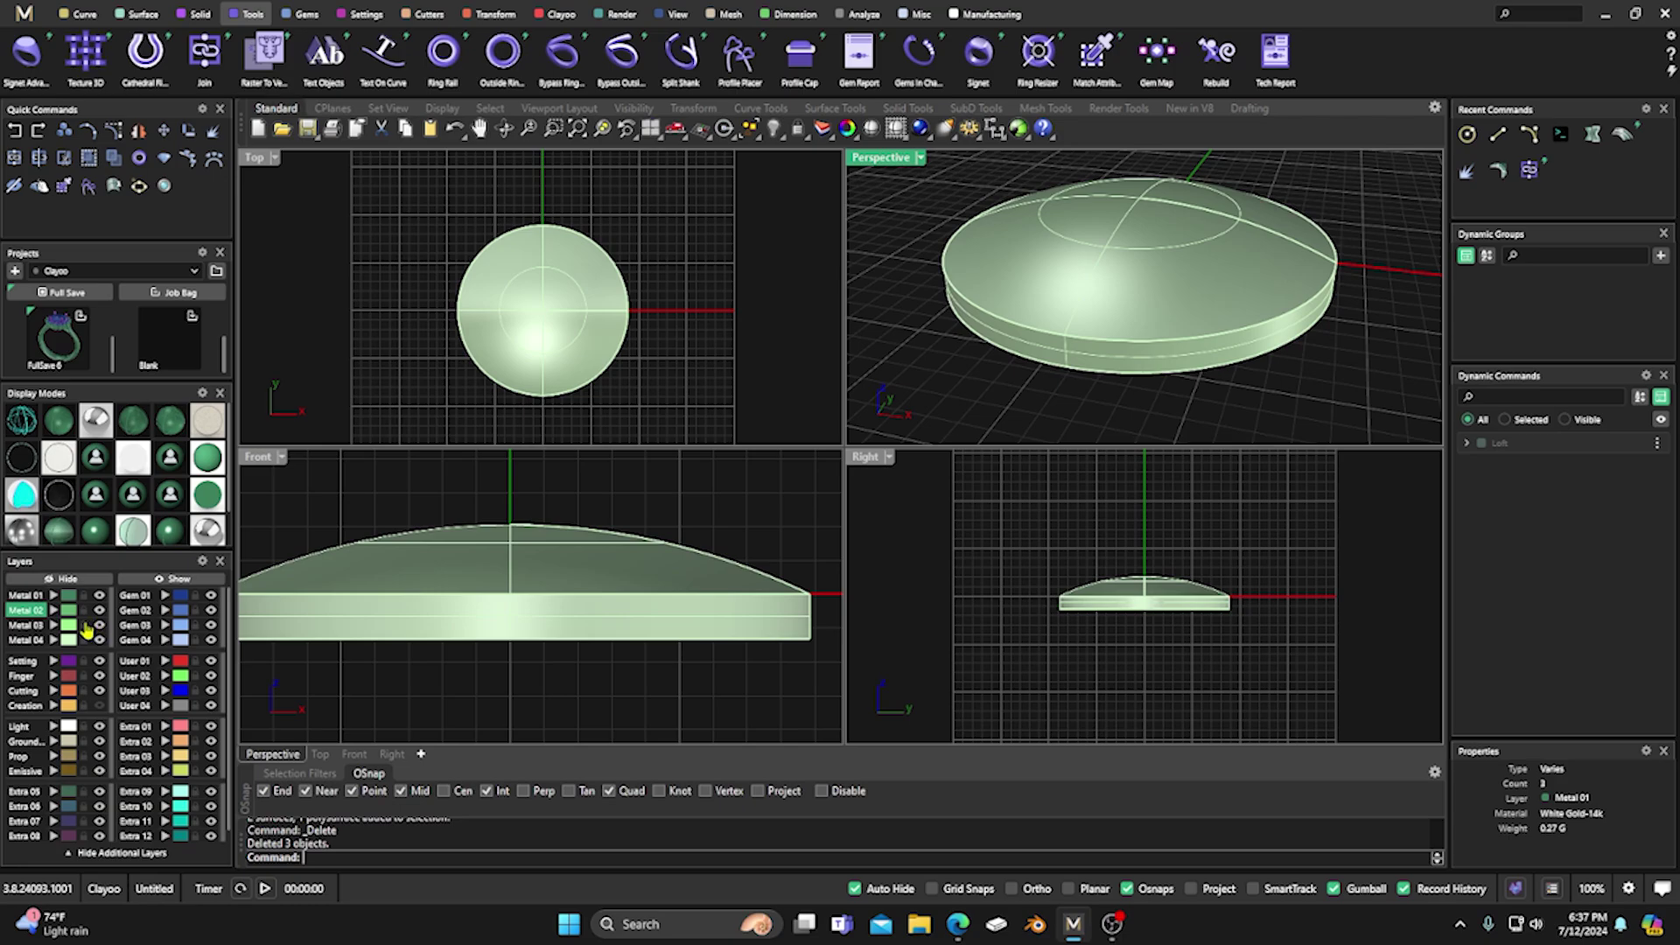
pyautogui.click(1030, 291)
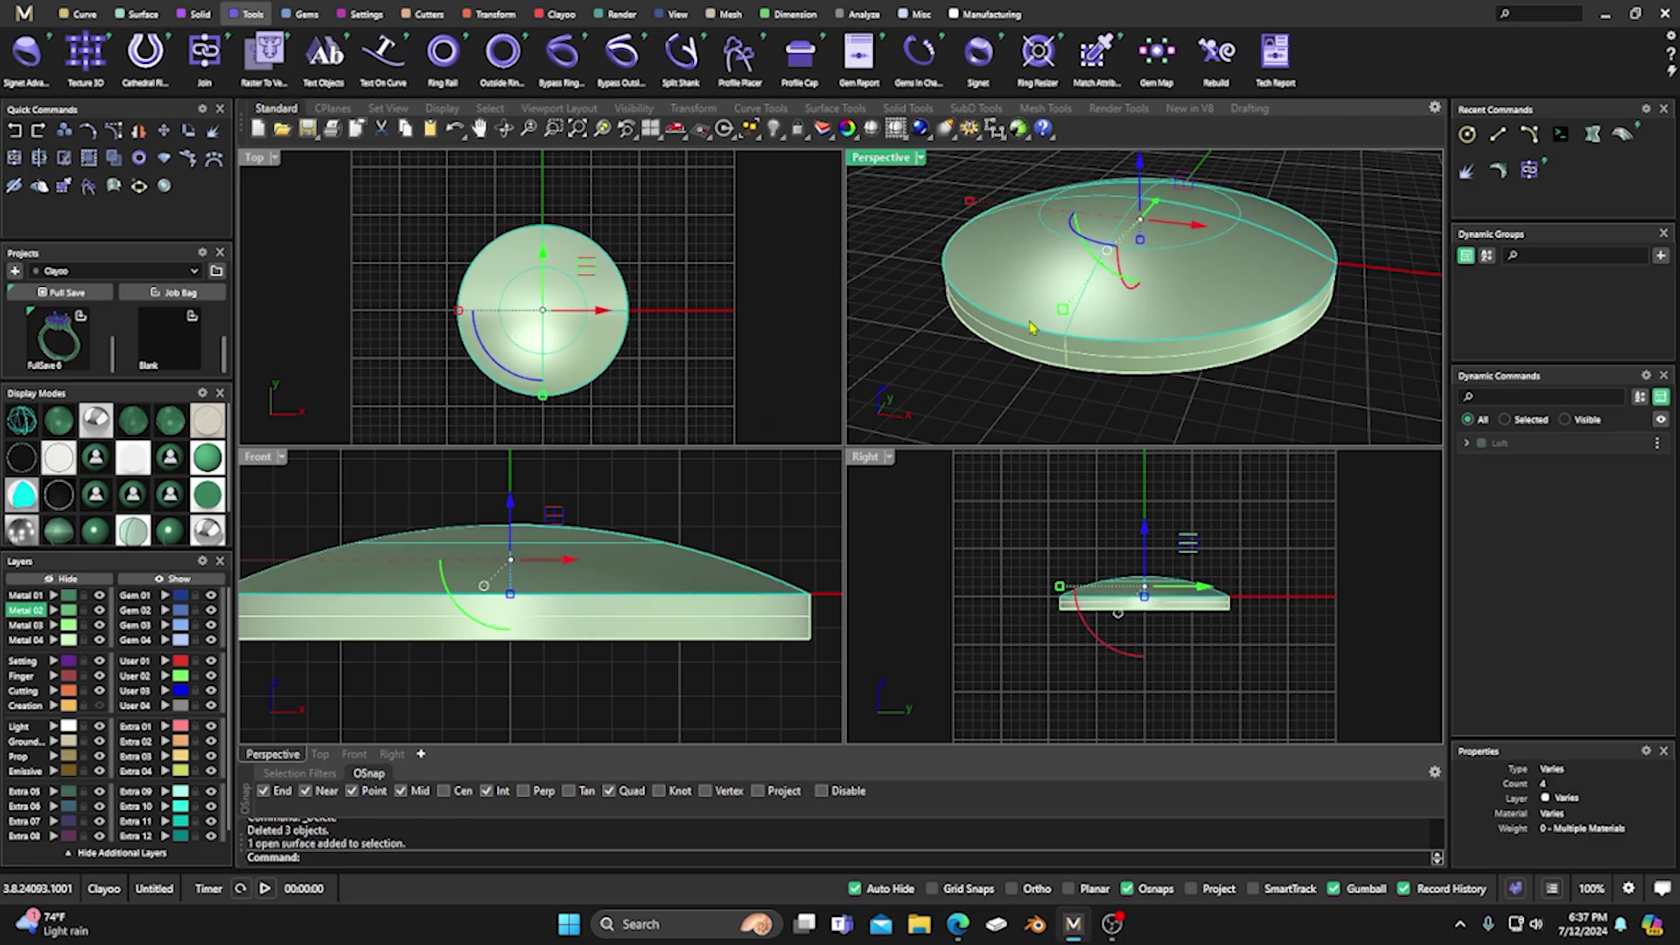
pyautogui.click(1047, 354)
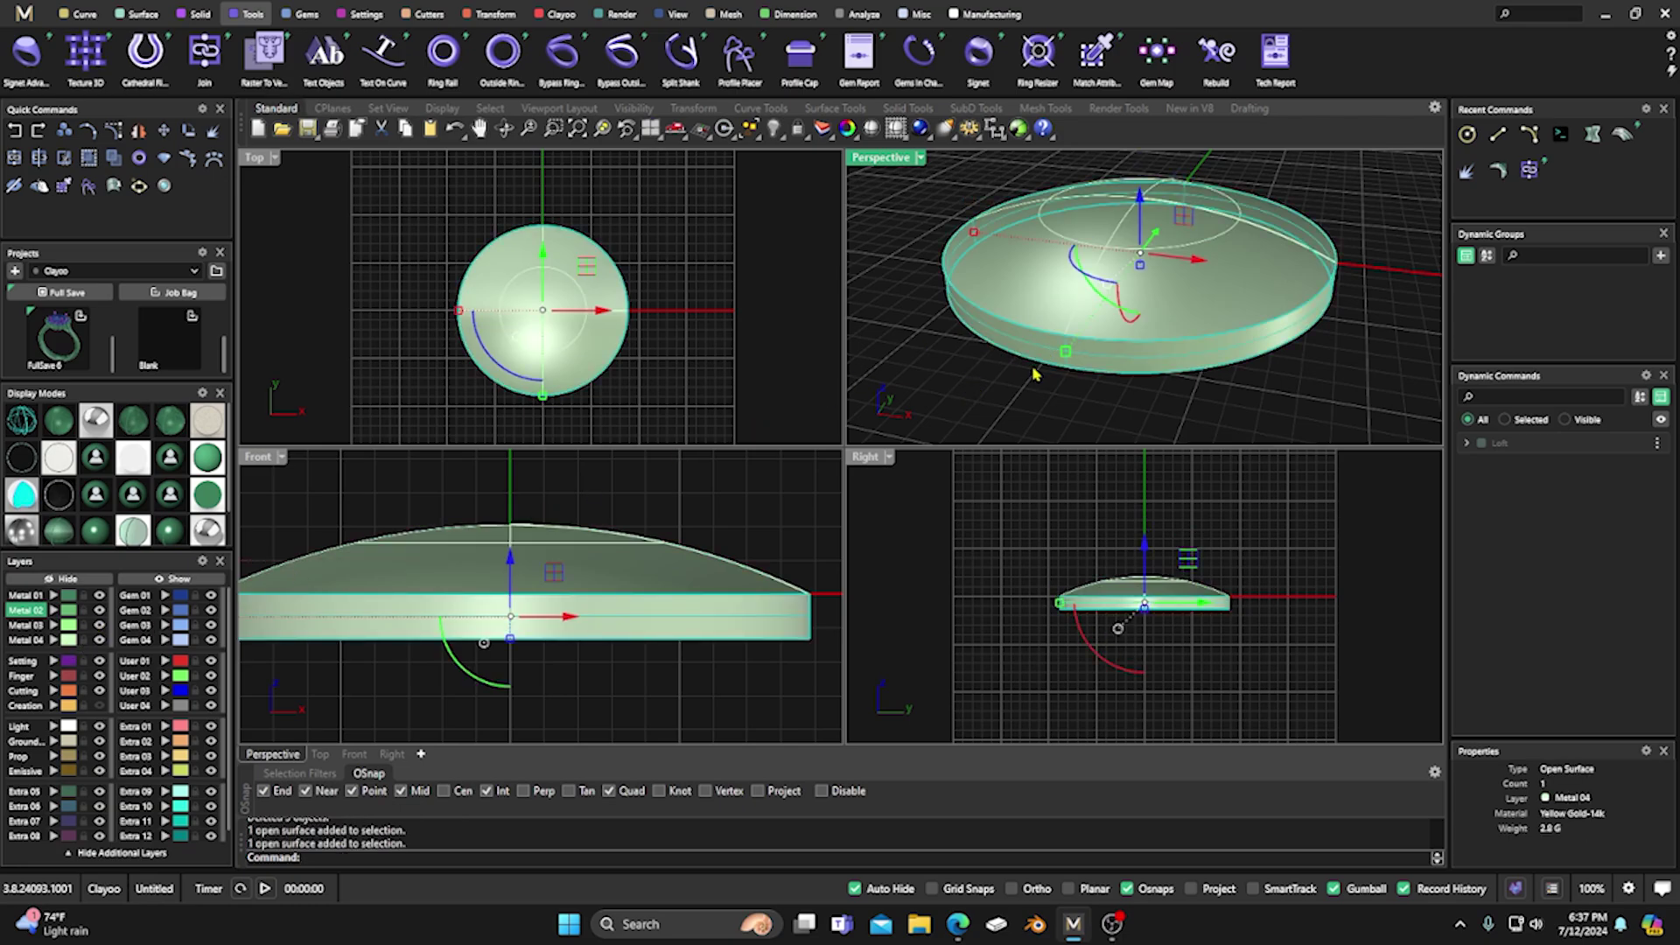
# Check the disc's surfaces individually and join the upper dome, lower dome and side wall into one polysurface.
pyautogui.click(1030, 376)
pyautogui.click(1041, 353)
pyautogui.moveTo(1021, 393); pyautogui.dragTo(1004, 353, button='right')
pyautogui.click(1004, 354)
pyautogui.click(1060, 322)
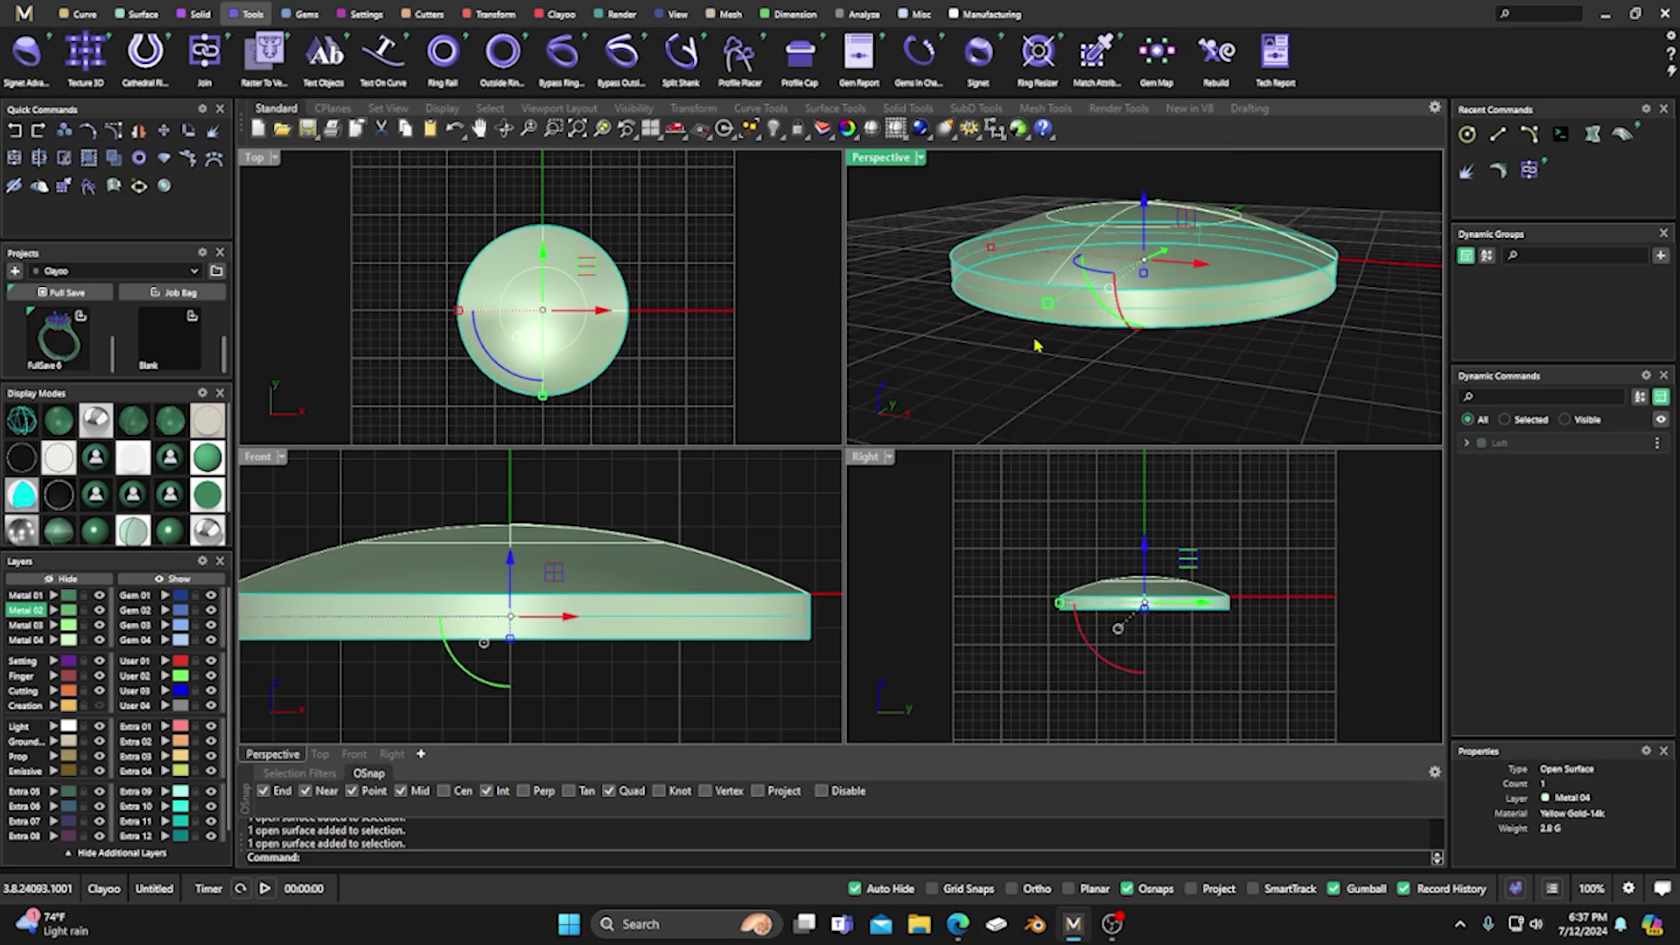
pyautogui.click(1041, 350)
pyautogui.moveTo(1088, 362); pyautogui.dragTo(1001, 233)
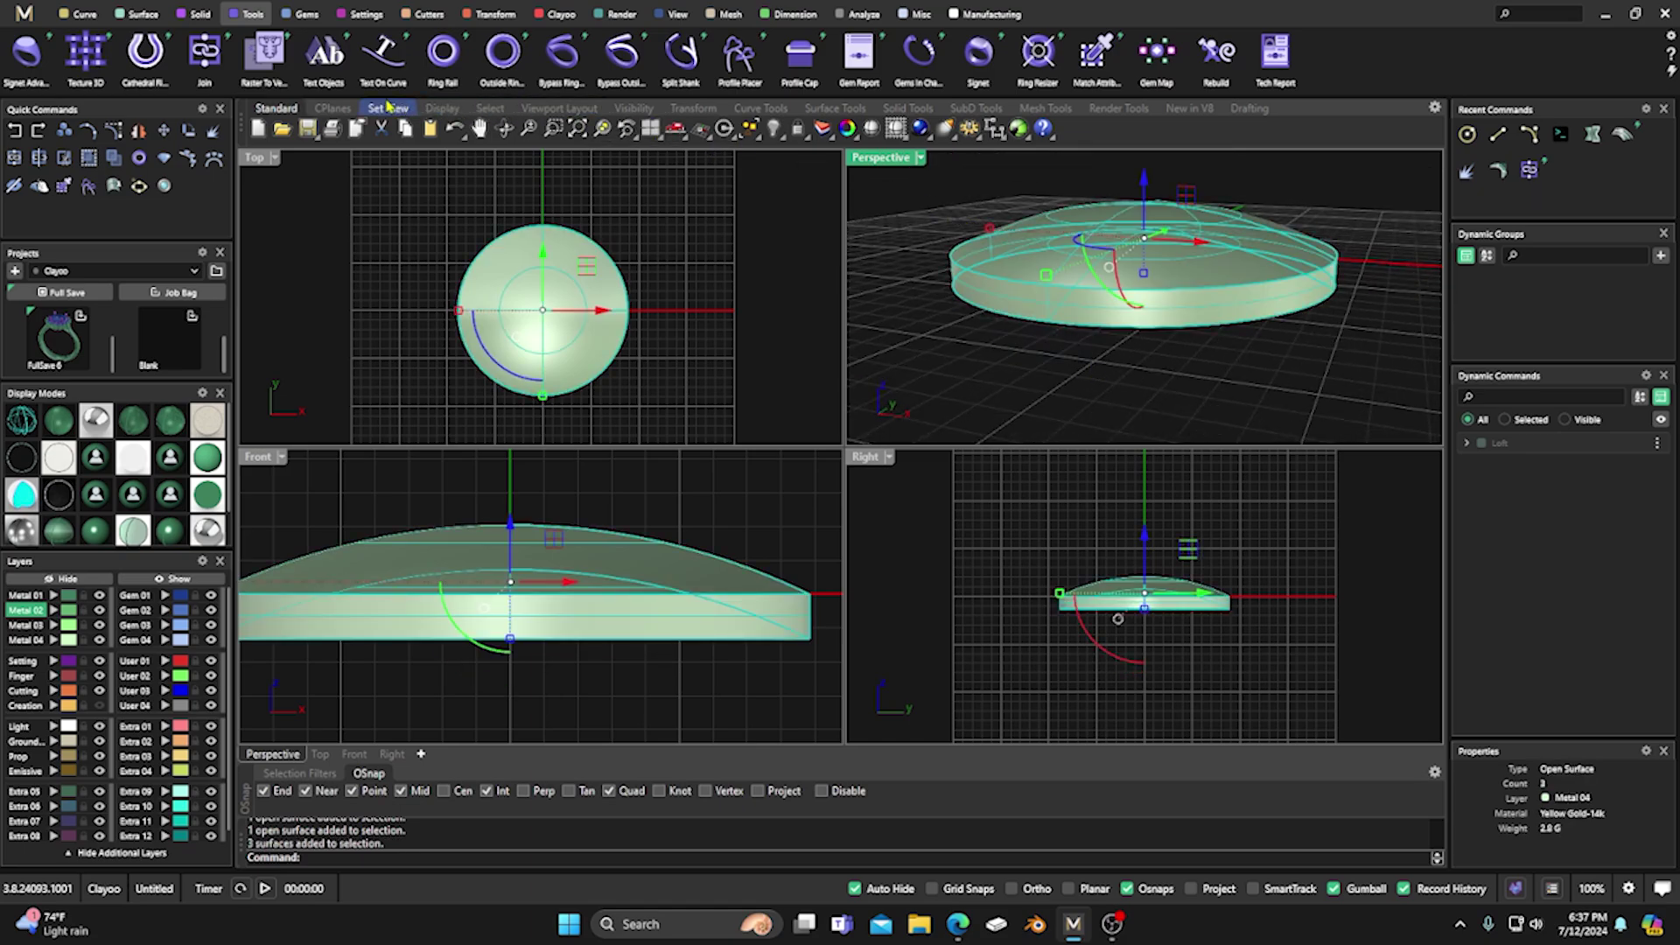
pyautogui.click(204, 52)
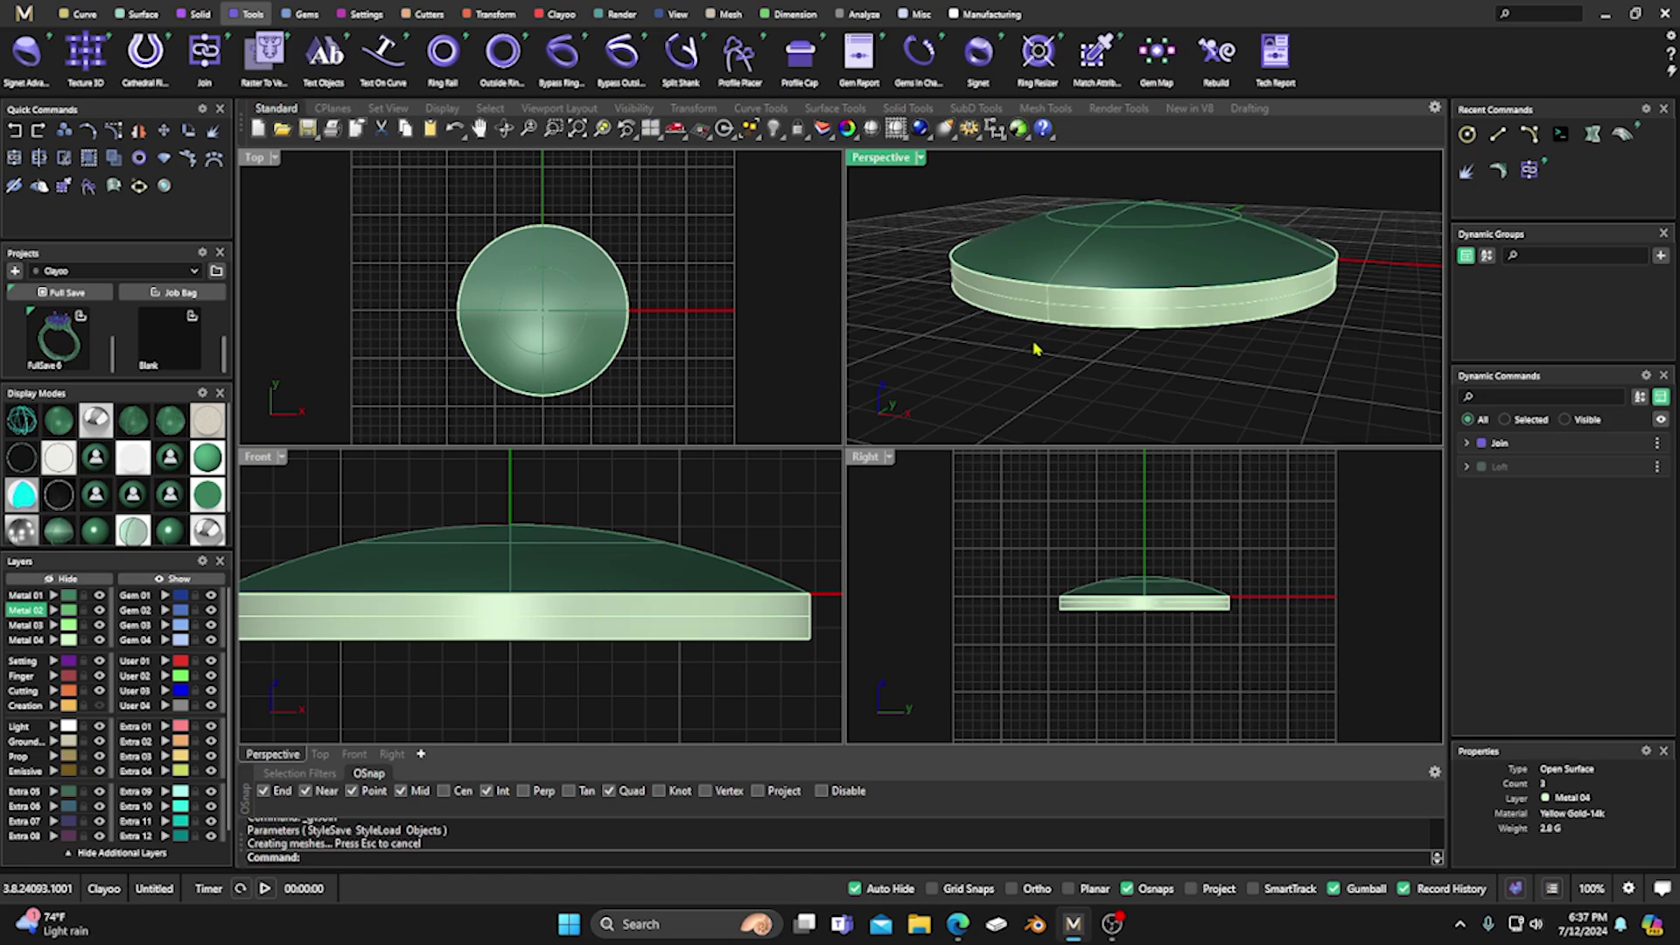
# Delete all the leftover surfaces on layer Metal 04.
pyautogui.click(69, 641)
pyautogui.press('Delete')
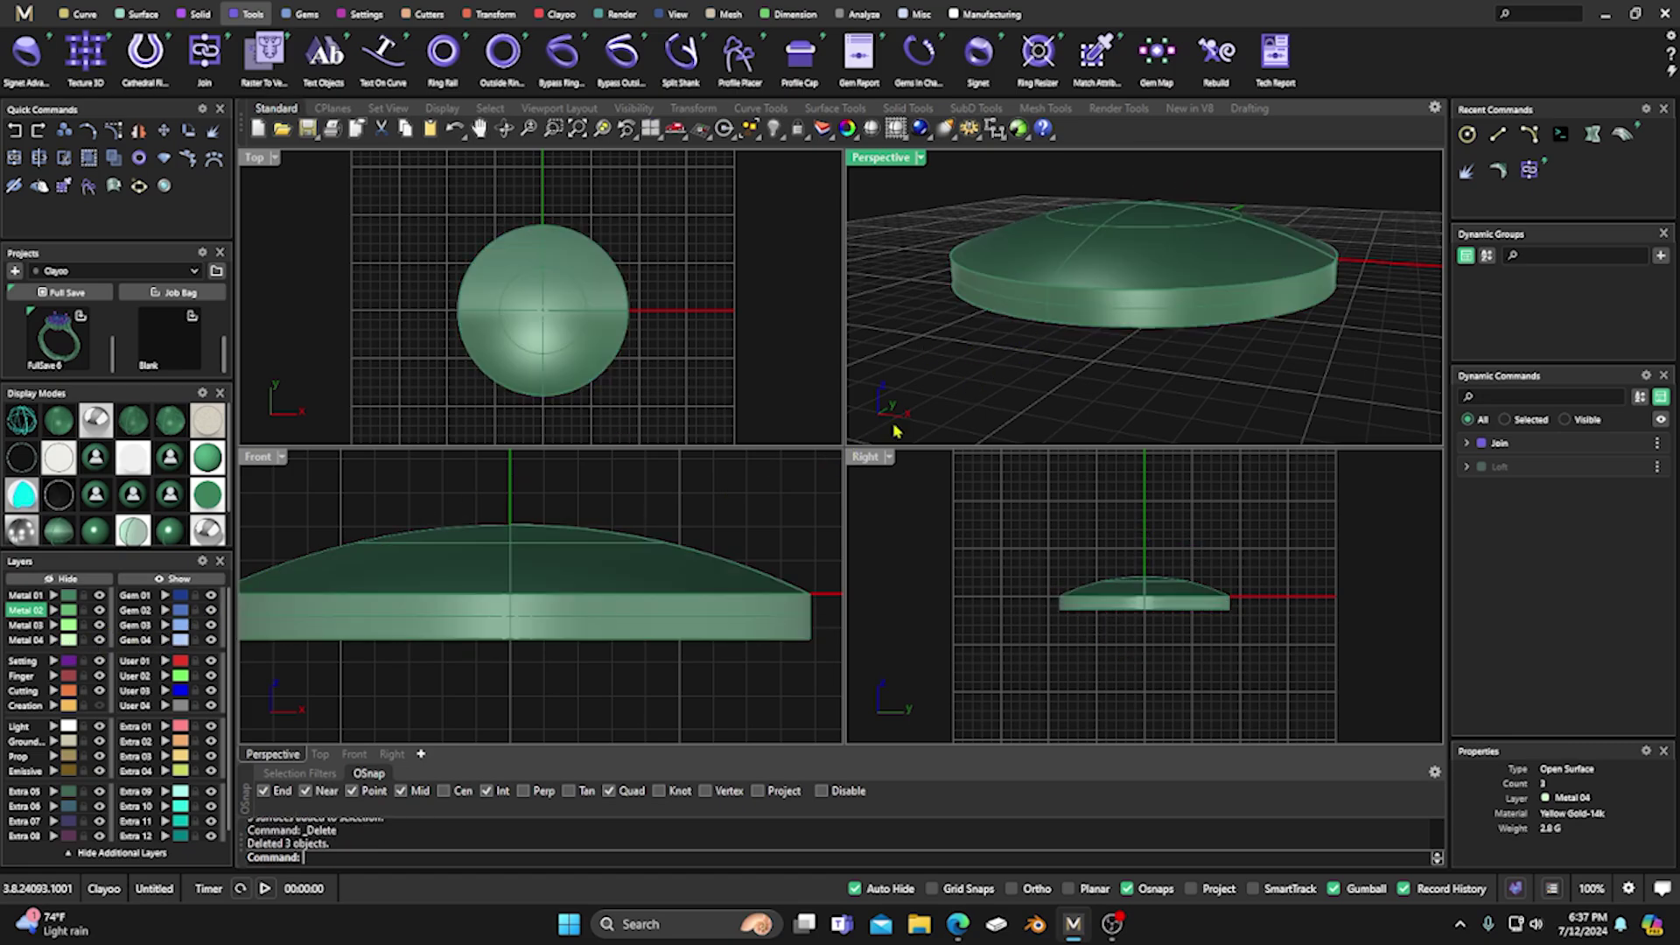
pyautogui.moveTo(967, 411); pyautogui.dragTo(1013, 415, button='right')
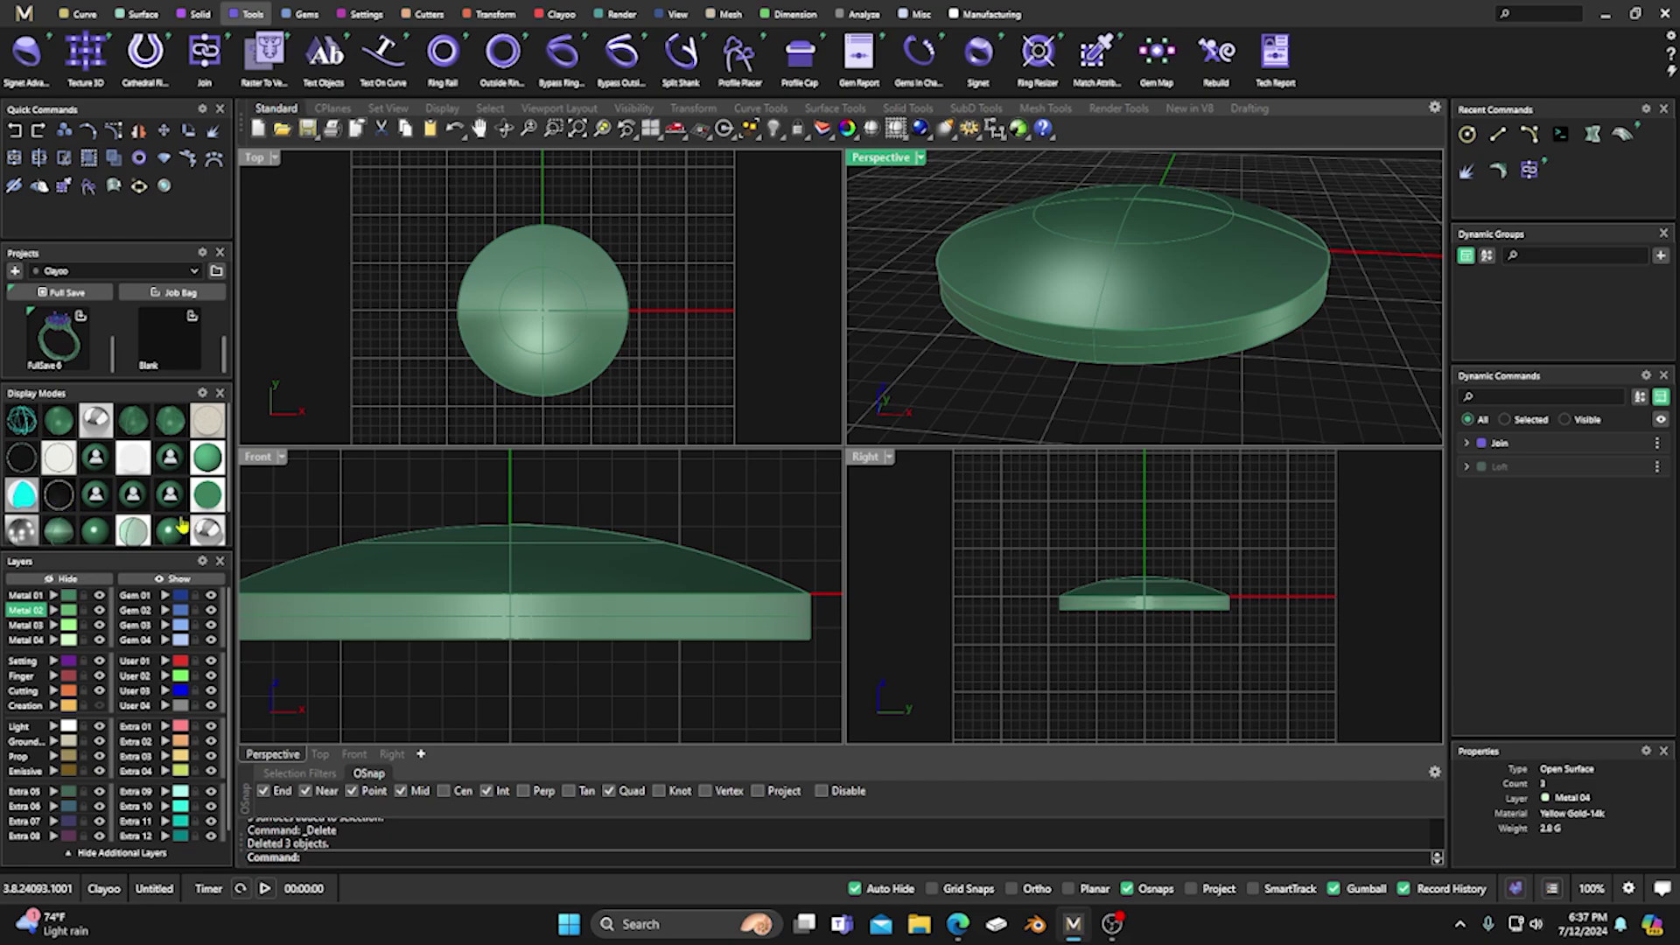
# Select the joined disc and check its object type in the properties.
pyautogui.scroll(-3, 1029, 294)
pyautogui.click(1050, 317)
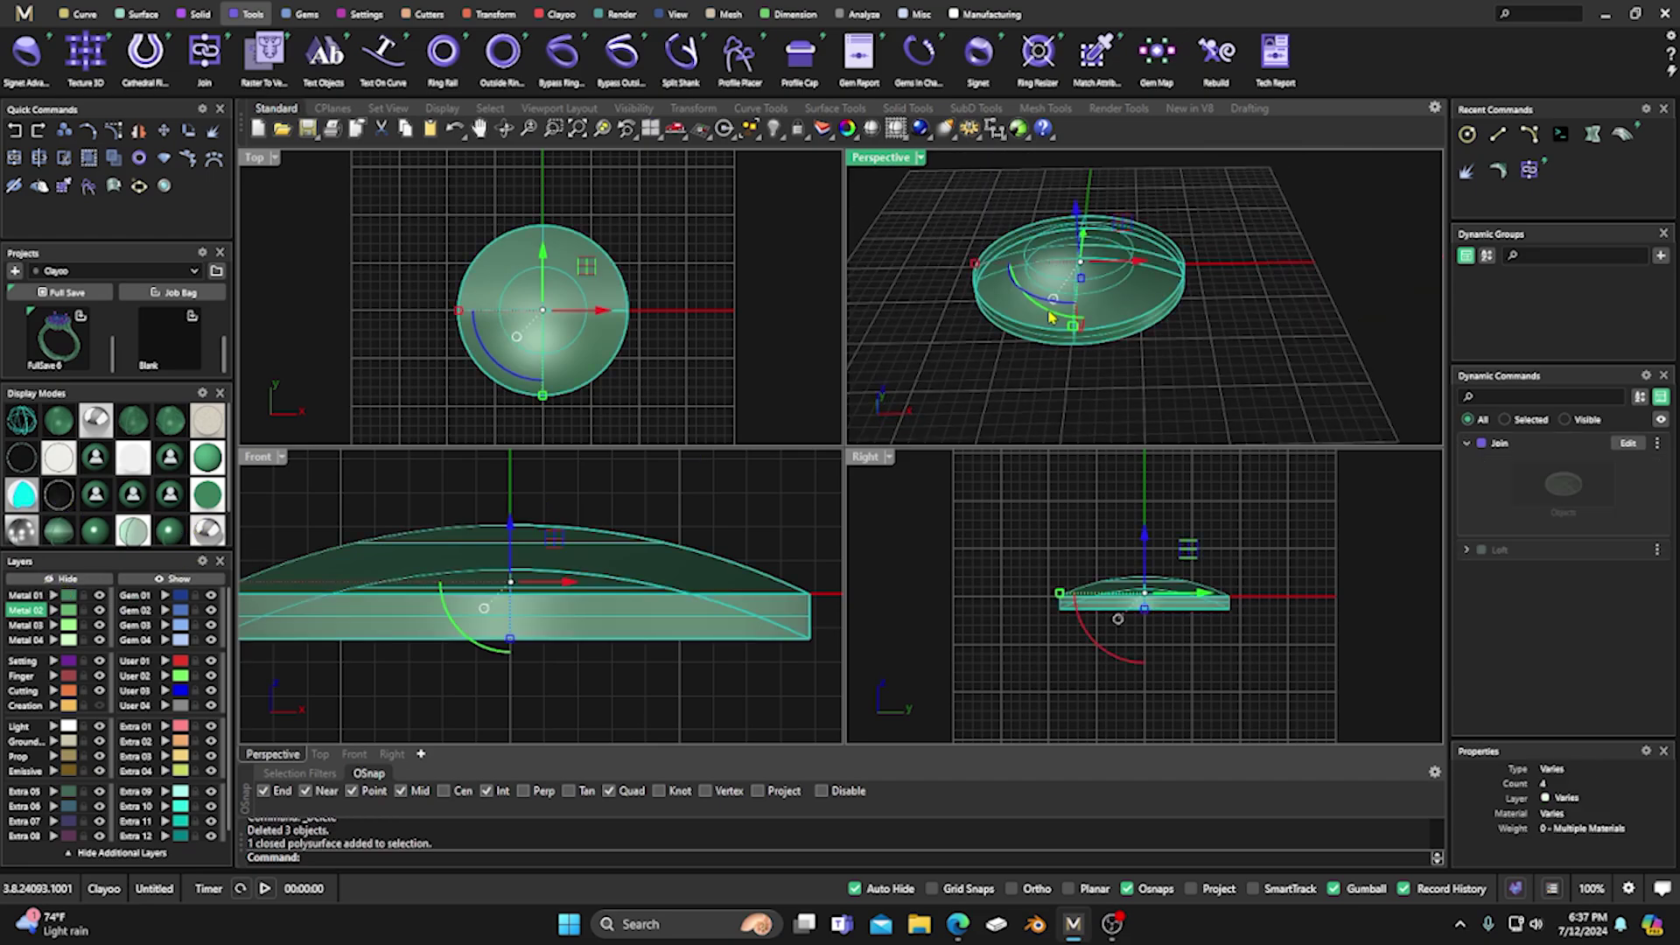
pyautogui.click(1210, 392)
pyautogui.click(1096, 314)
pyautogui.click(1206, 373)
pyautogui.click(1131, 323)
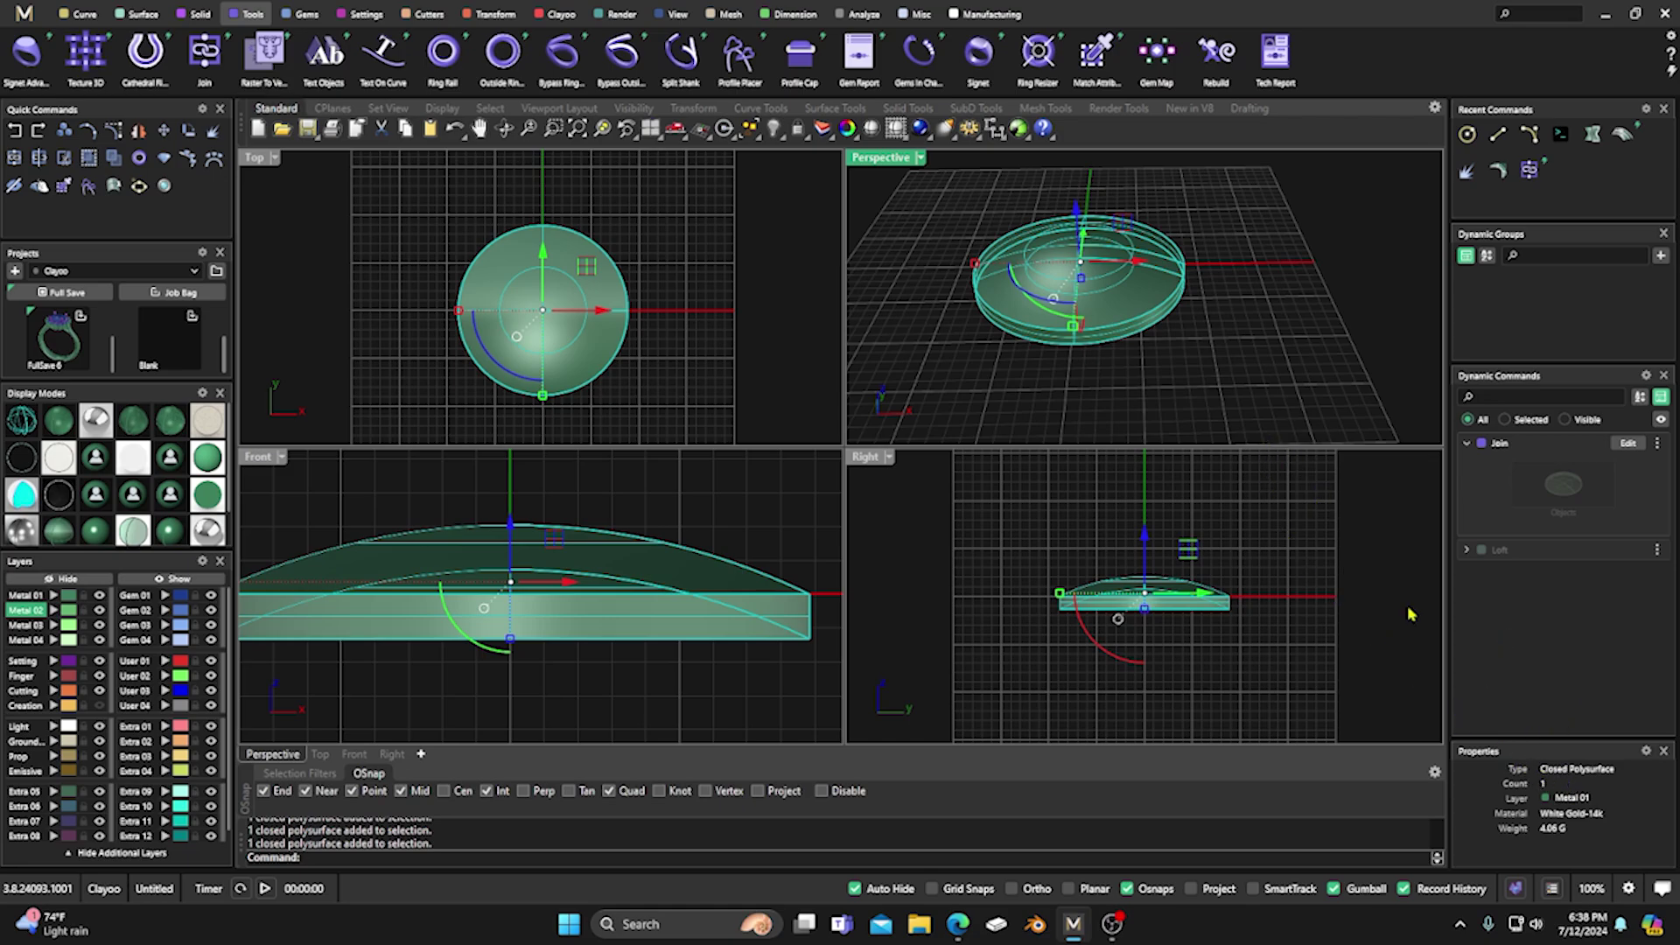
pyautogui.click(1223, 419)
# Maximize the Perspective view and inspect the disc from below and above.
pyautogui.doubleClick(866, 161)
pyautogui.moveTo(945, 569); pyautogui.dragTo(828, 447, button='right')
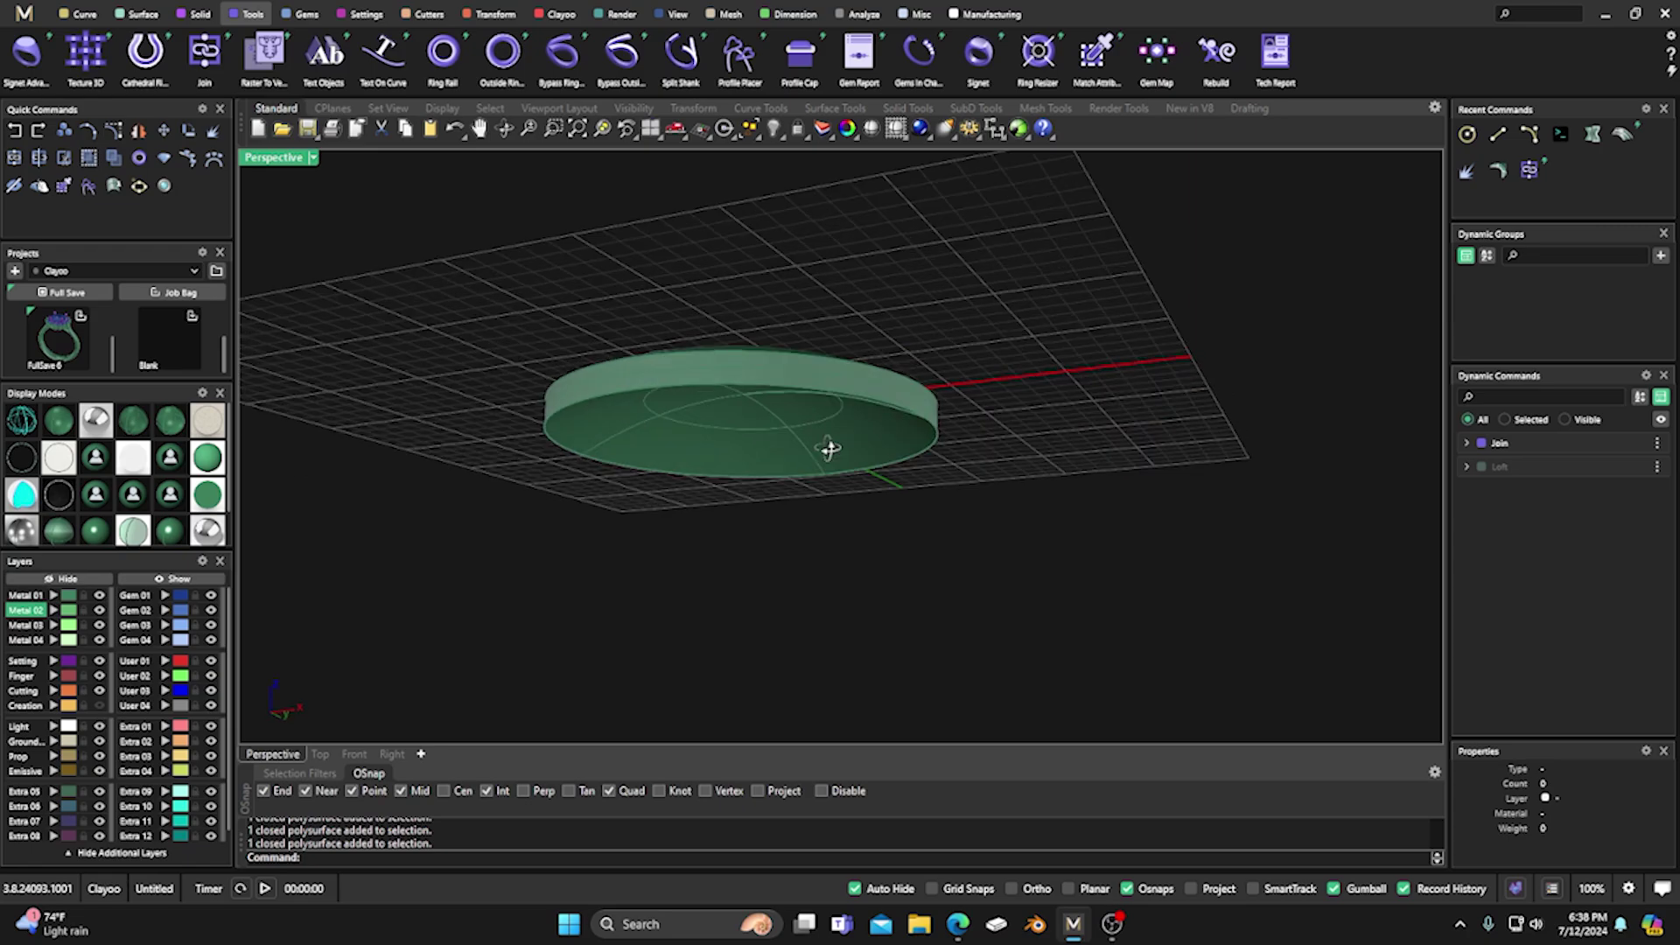
pyautogui.moveTo(859, 367); pyautogui.dragTo(982, 299, button='right')
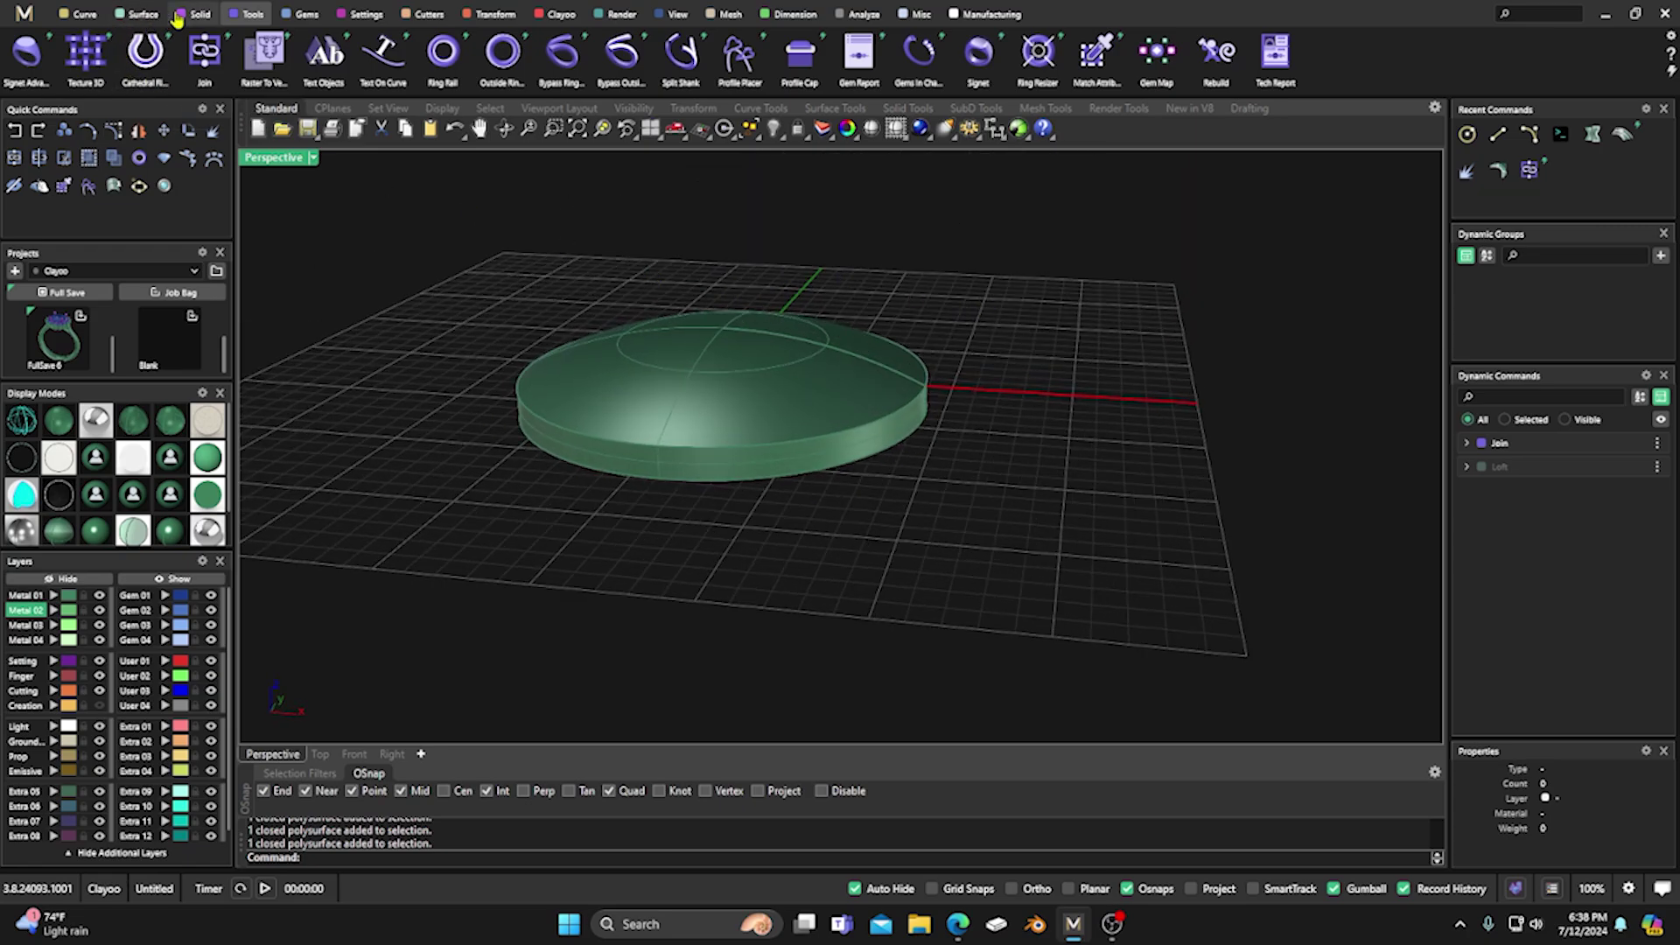
# Fillet the disc's upper rim edge with radius 1 and inspect the rounded rim up close.
pyautogui.click(140, 14)
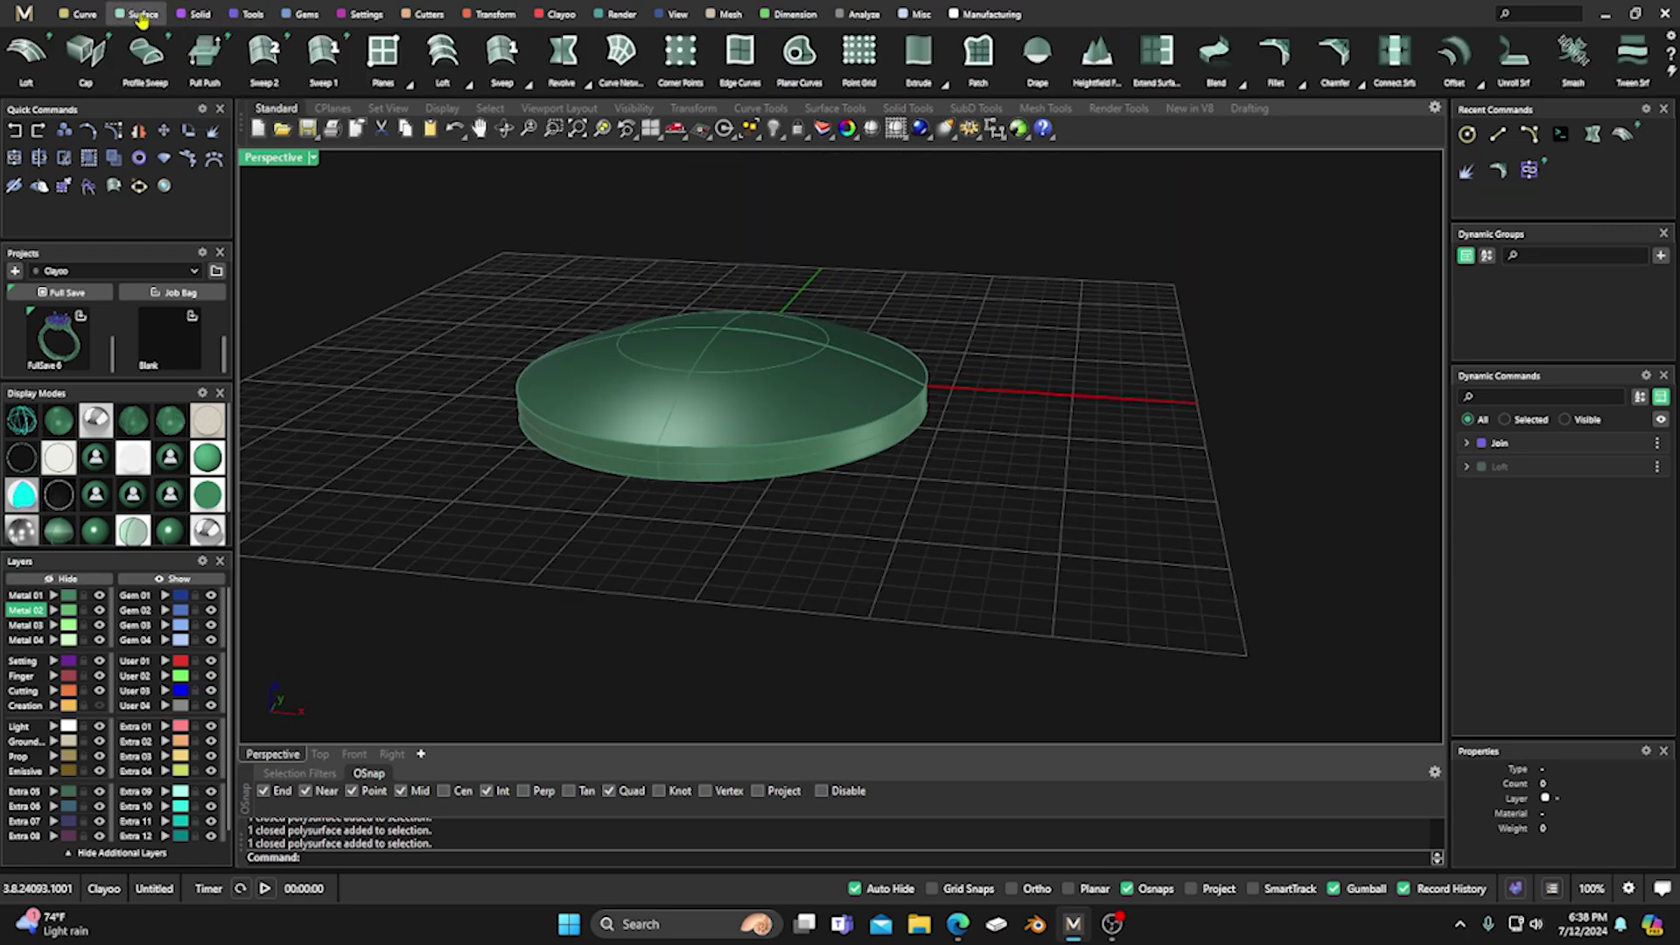
pyautogui.click(194, 15)
pyautogui.click(718, 432)
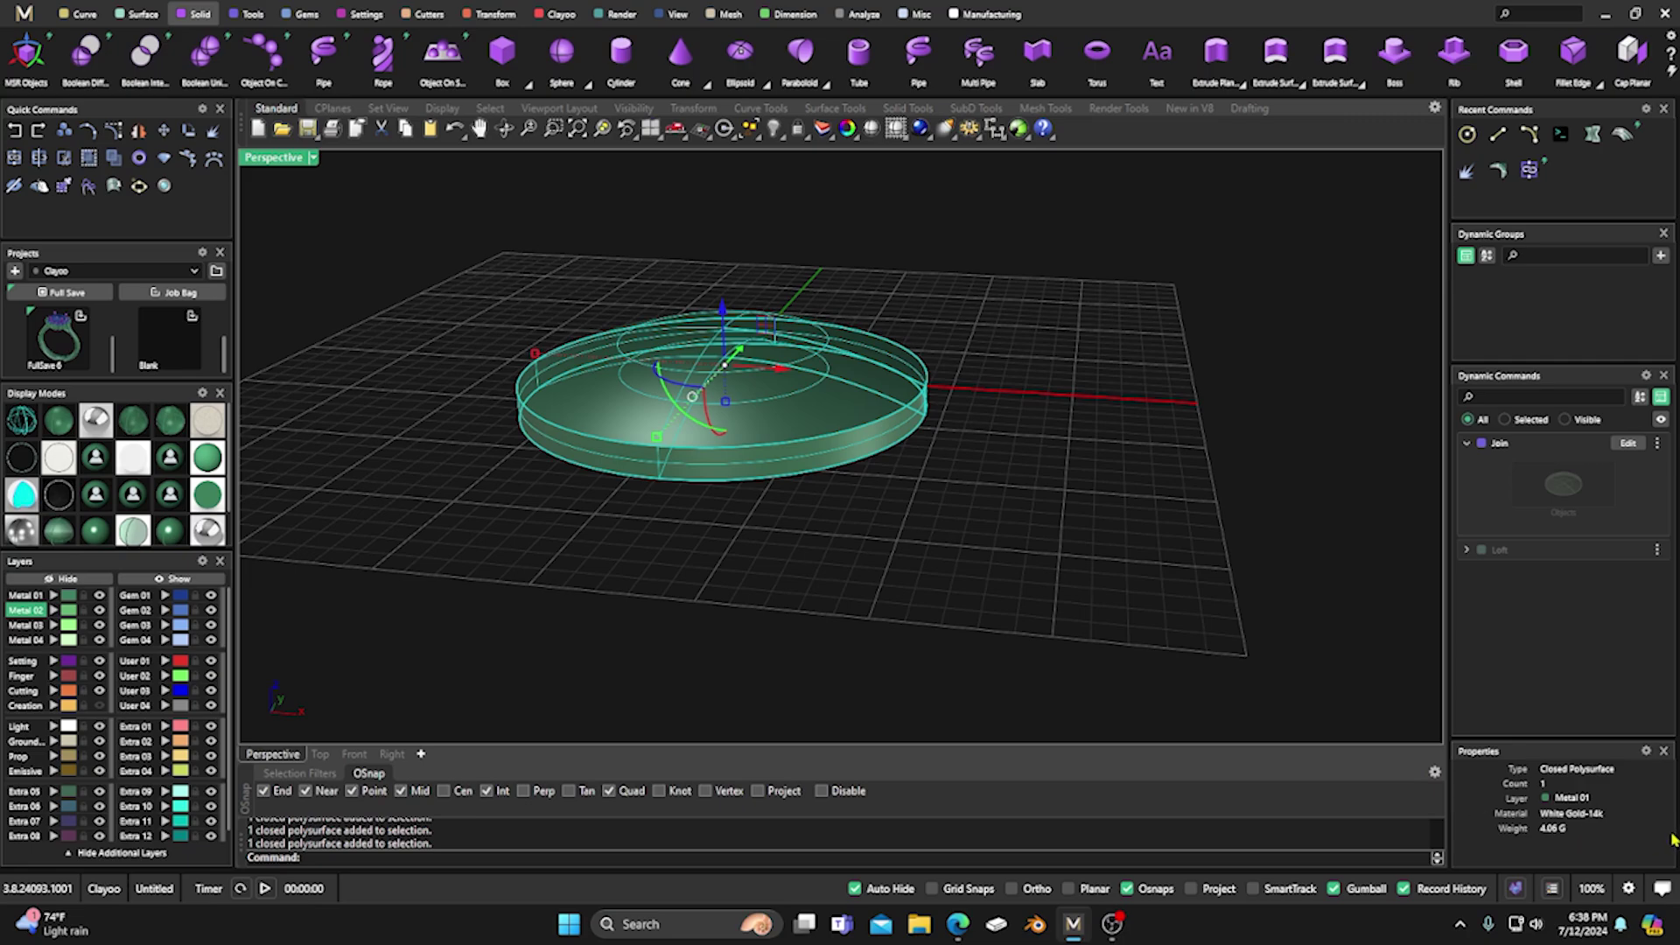
pyautogui.click(1027, 399)
pyautogui.click(790, 399)
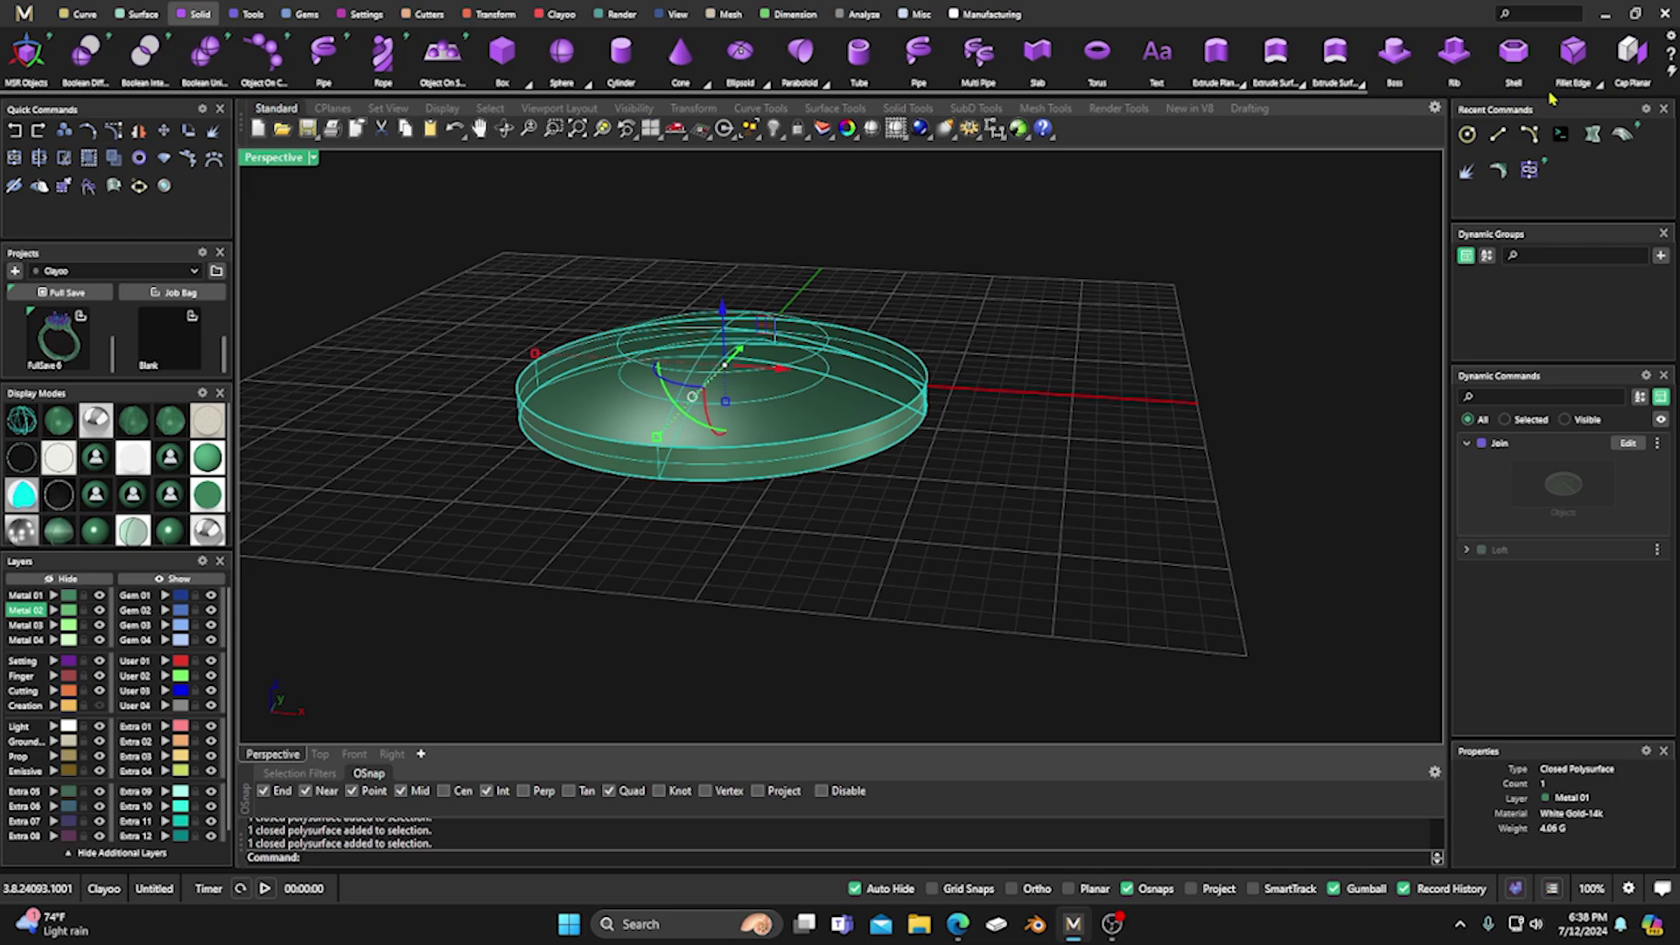
pyautogui.click(1594, 86)
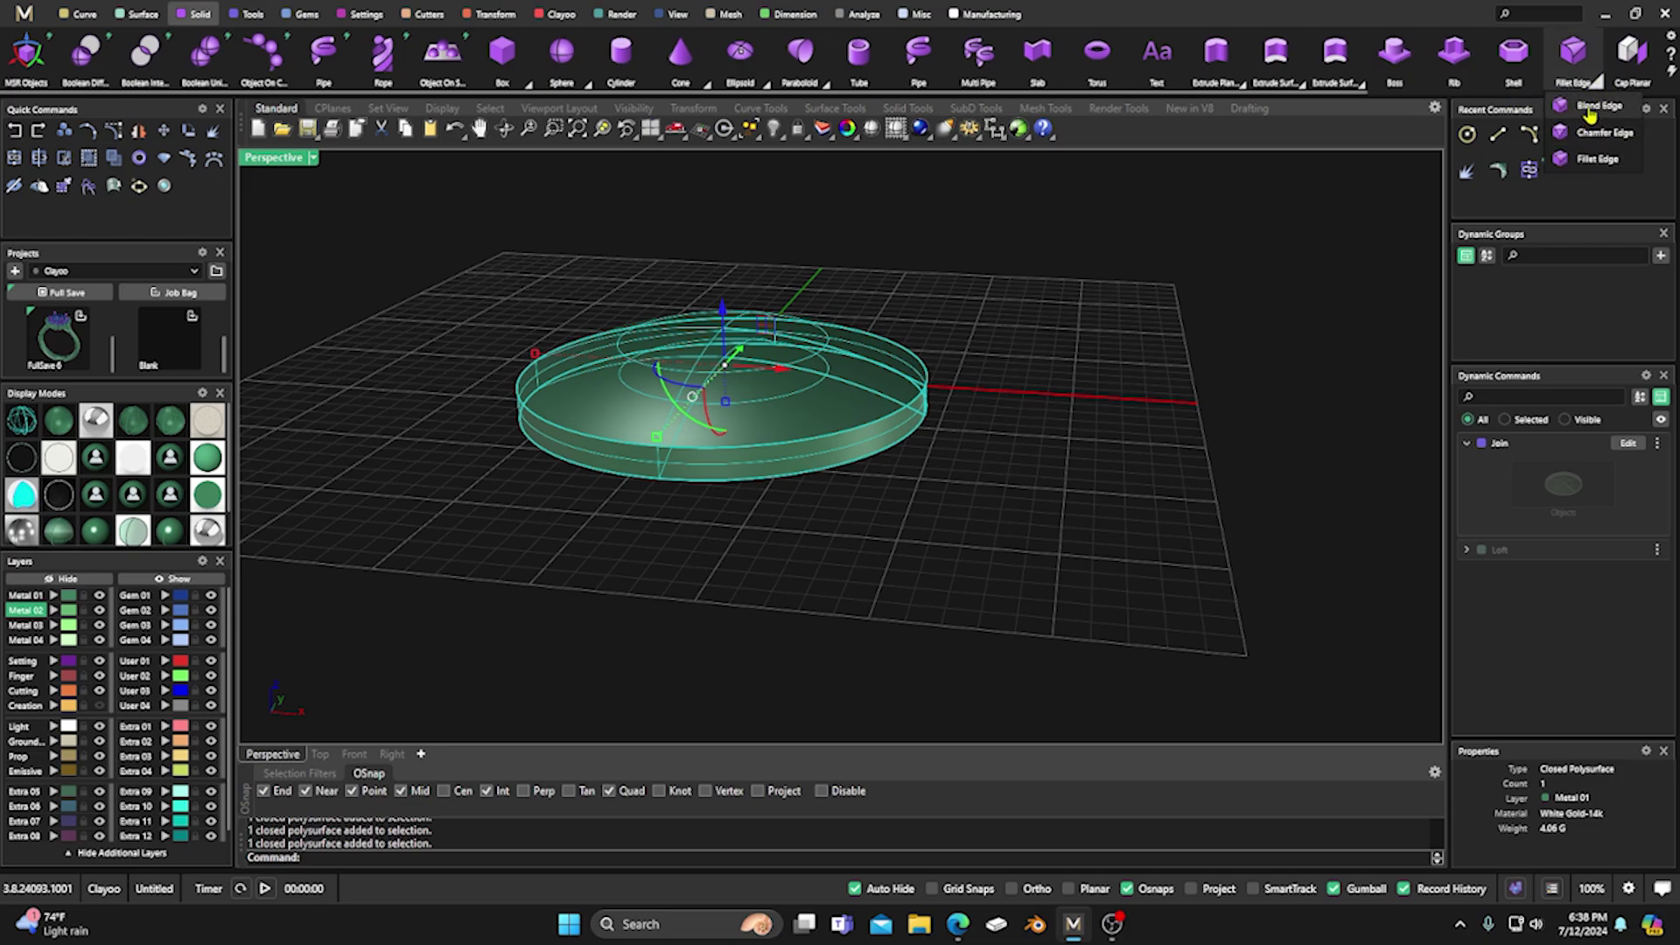
pyautogui.click(1598, 158)
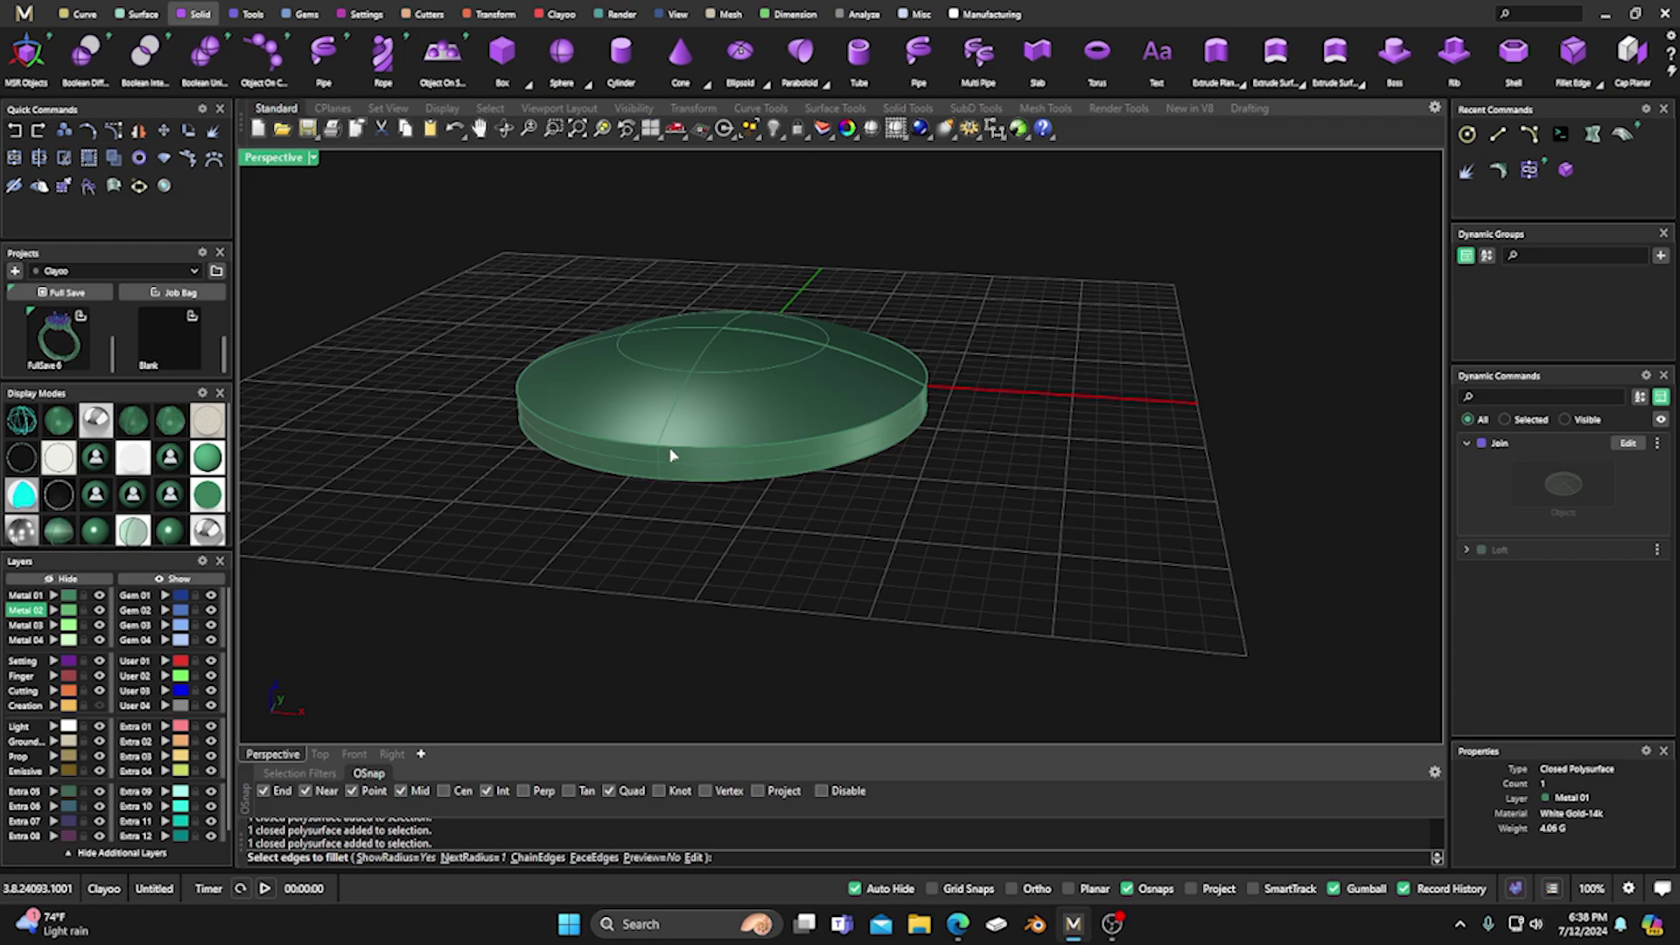
pyautogui.click(602, 446)
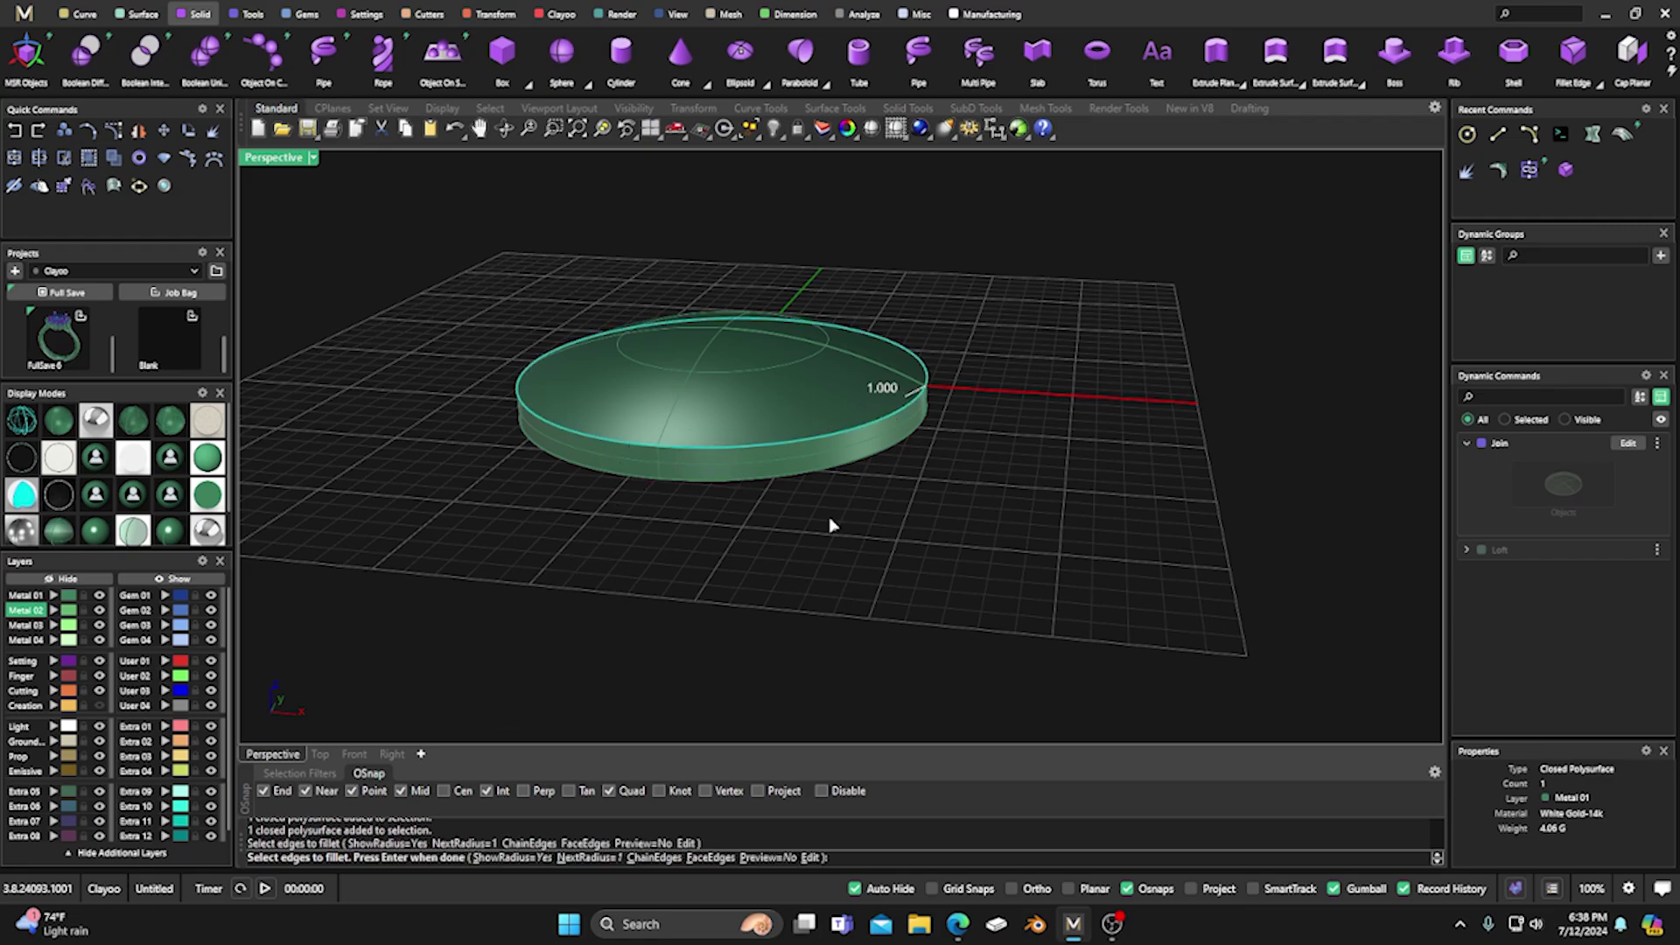
pyautogui.press('Return')
pyautogui.rightClick(807, 550)
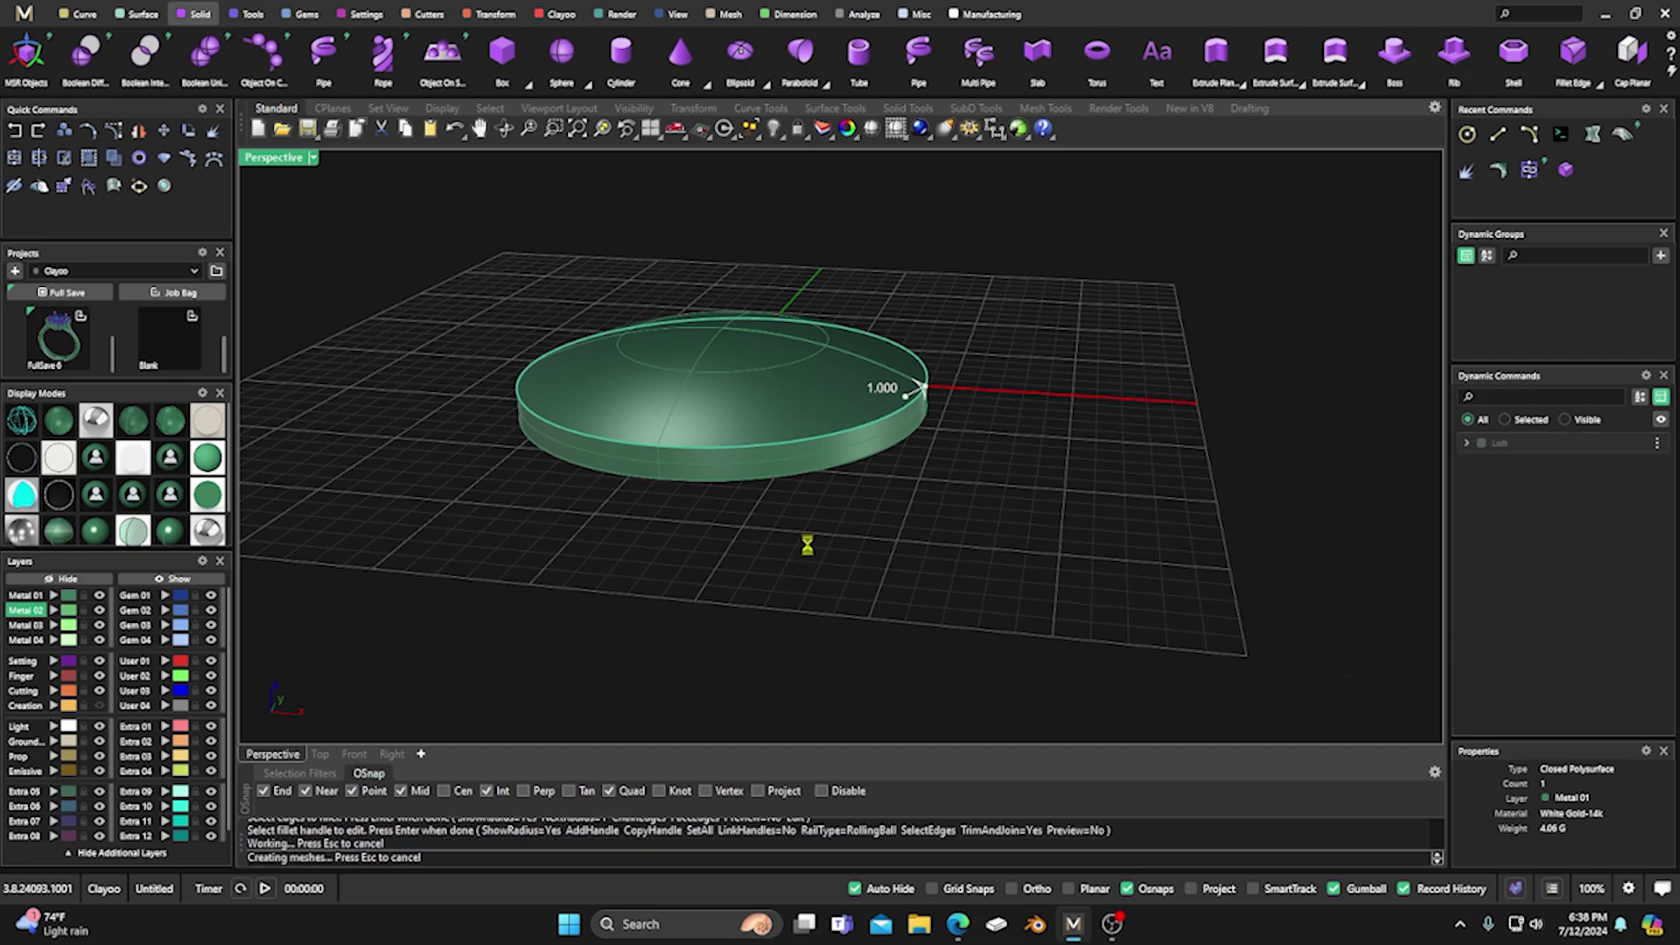
pyautogui.scroll(3, 760, 467)
pyautogui.moveTo(642, 454); pyautogui.dragTo(764, 418, button='right')
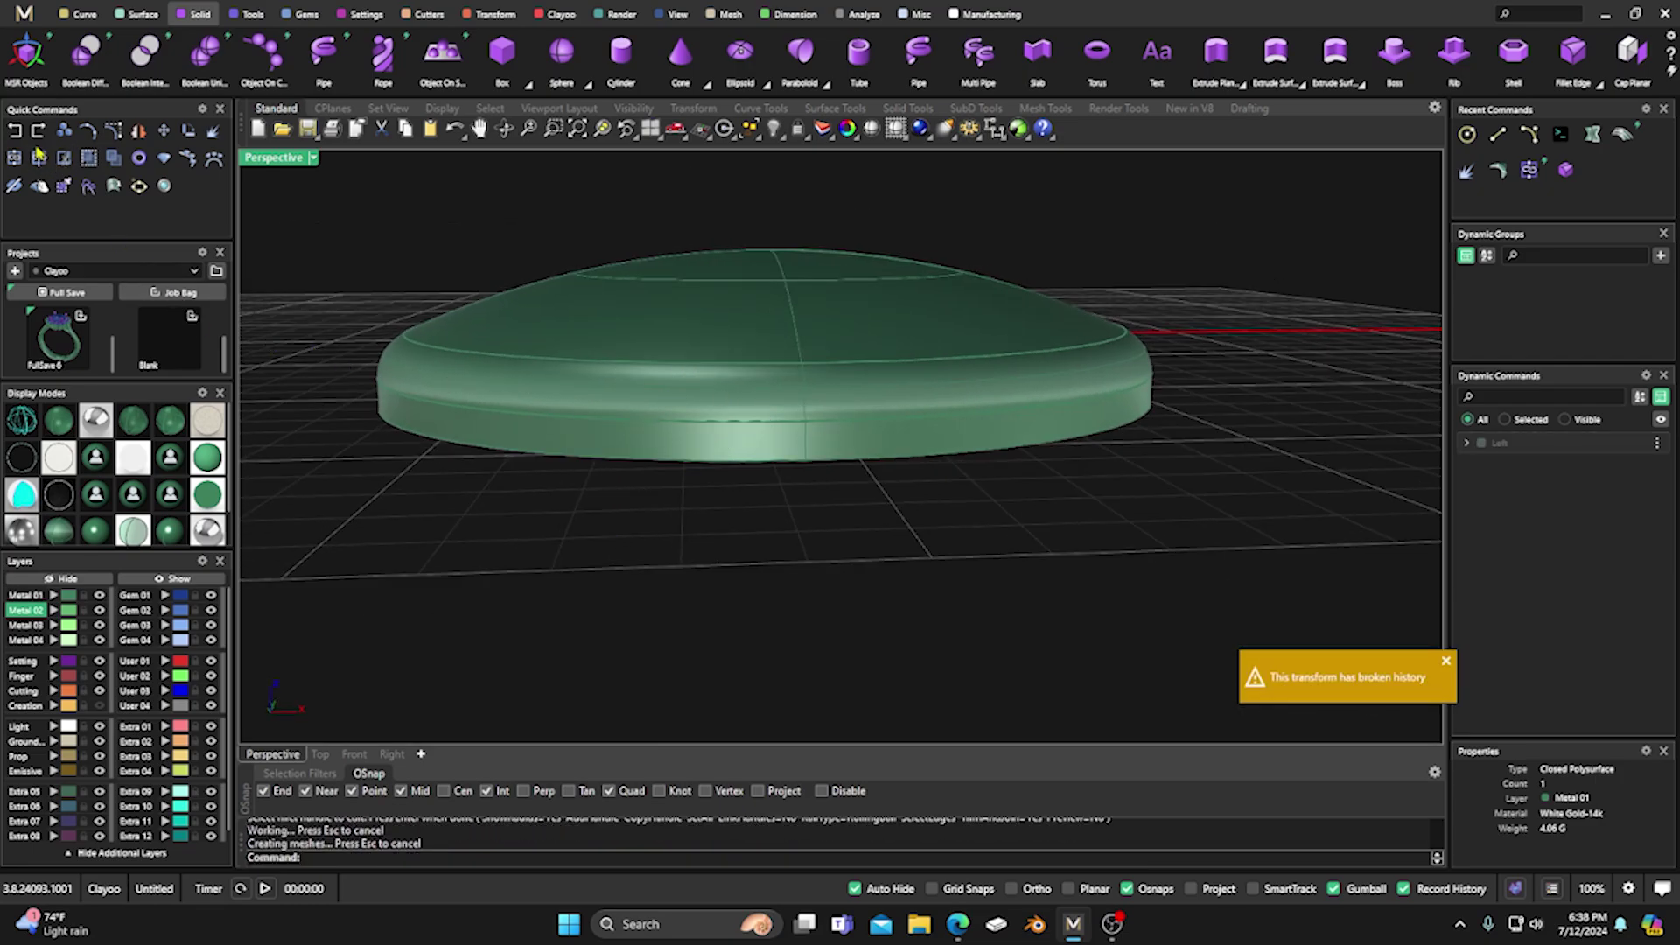
# Undo the edge fillet on the disc's upper rim.
pyautogui.click(14, 130)
pyautogui.click(709, 566)
pyautogui.moveTo(770, 545); pyautogui.dragTo(707, 560, button='right')
pyautogui.scroll(-5, 752, 523)
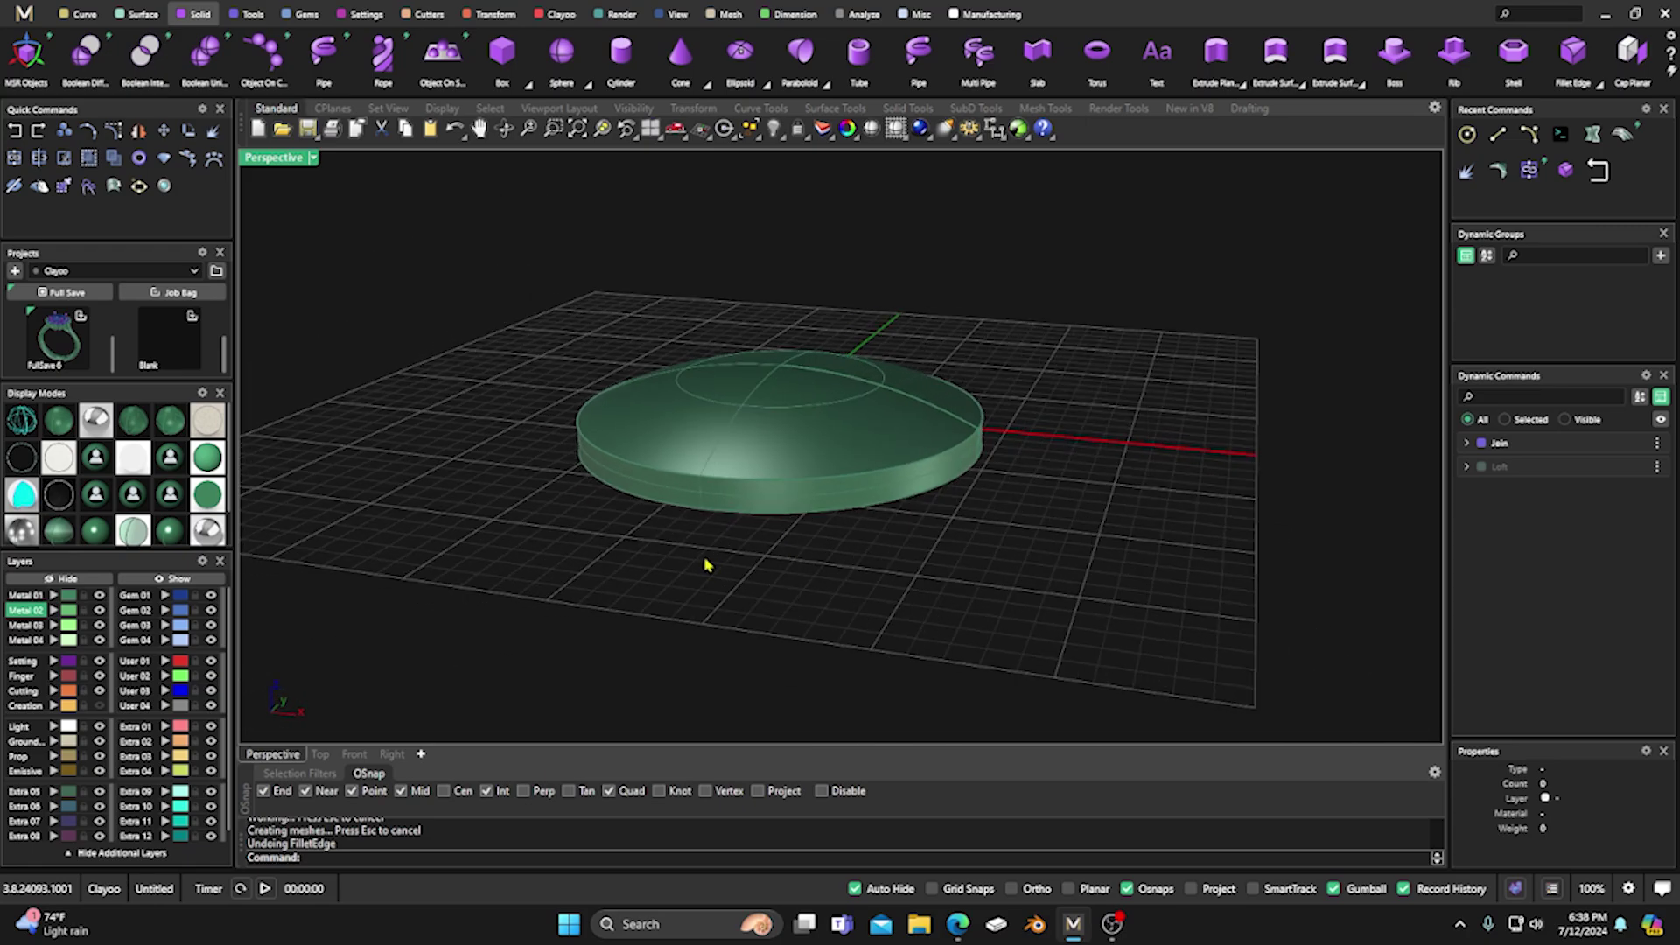
# Restart Fillet Edge with the preview turned on and apply it to the disc's upper rim edge.
pyautogui.rightClick(704, 558)
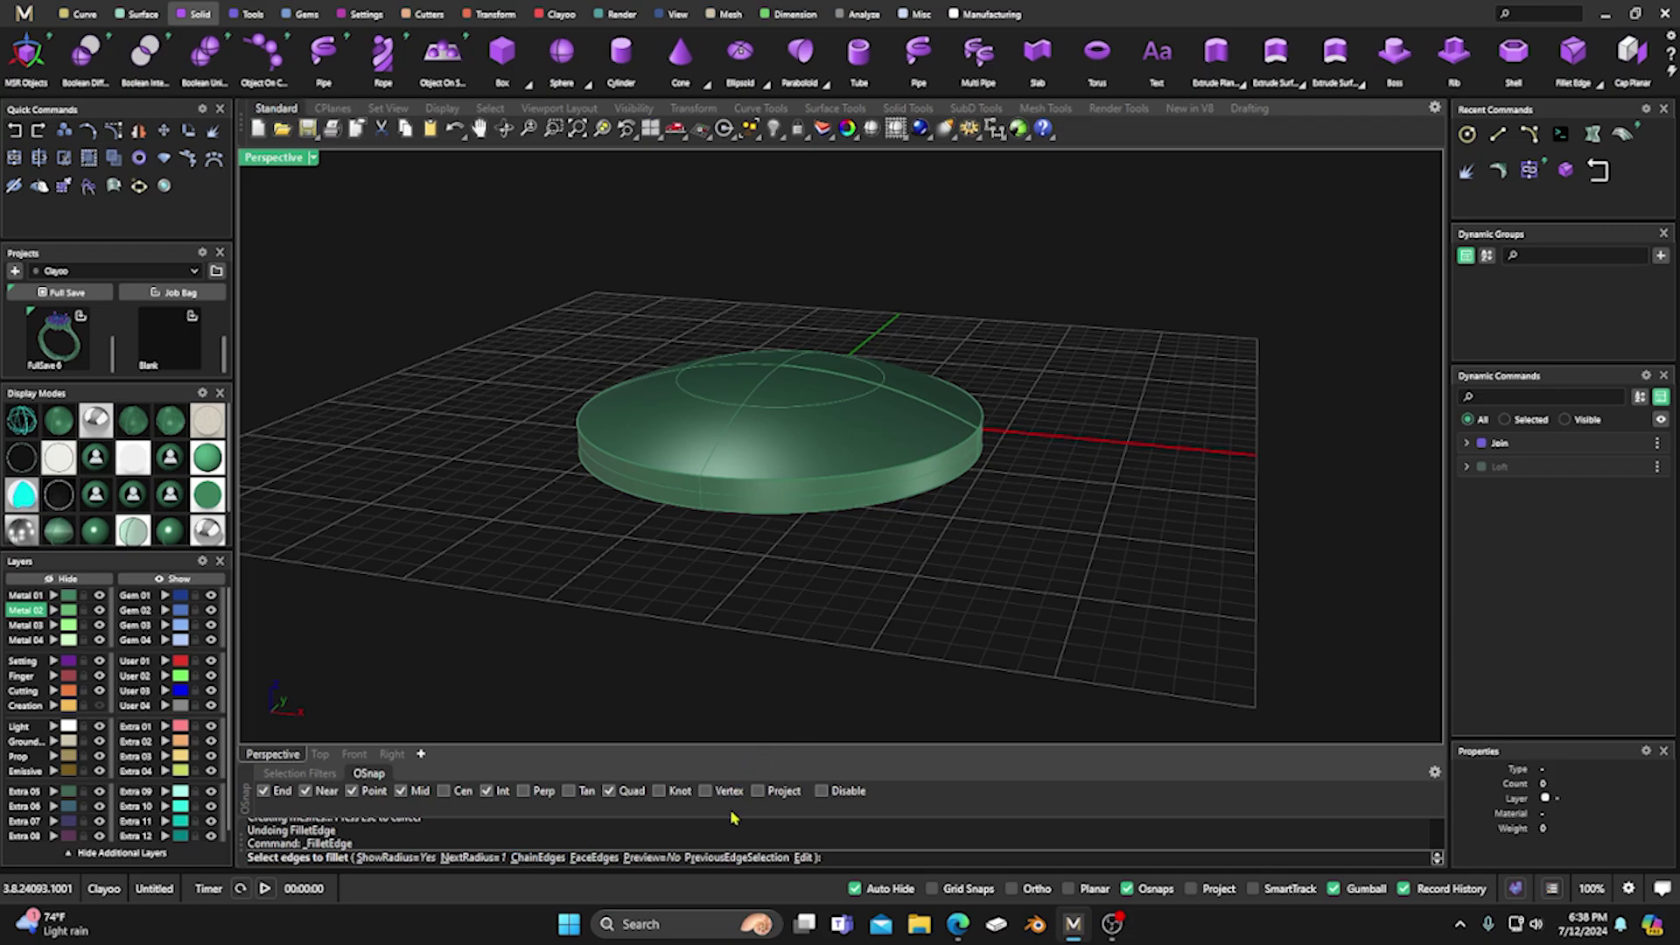
pyautogui.click(645, 857)
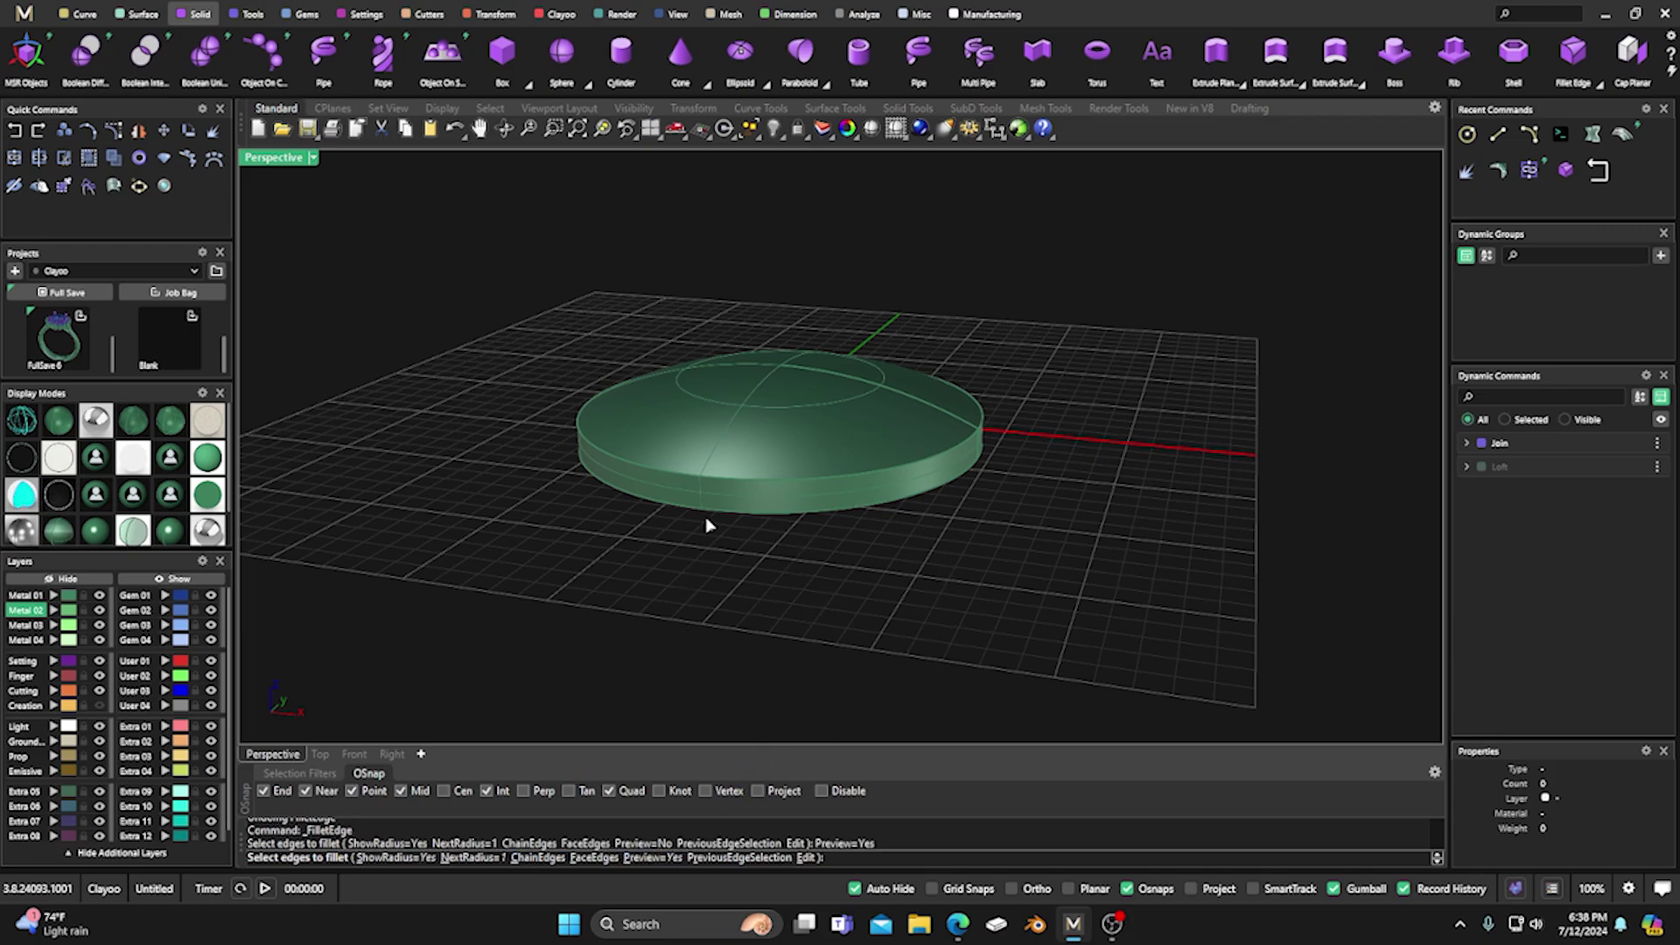
pyautogui.click(734, 484)
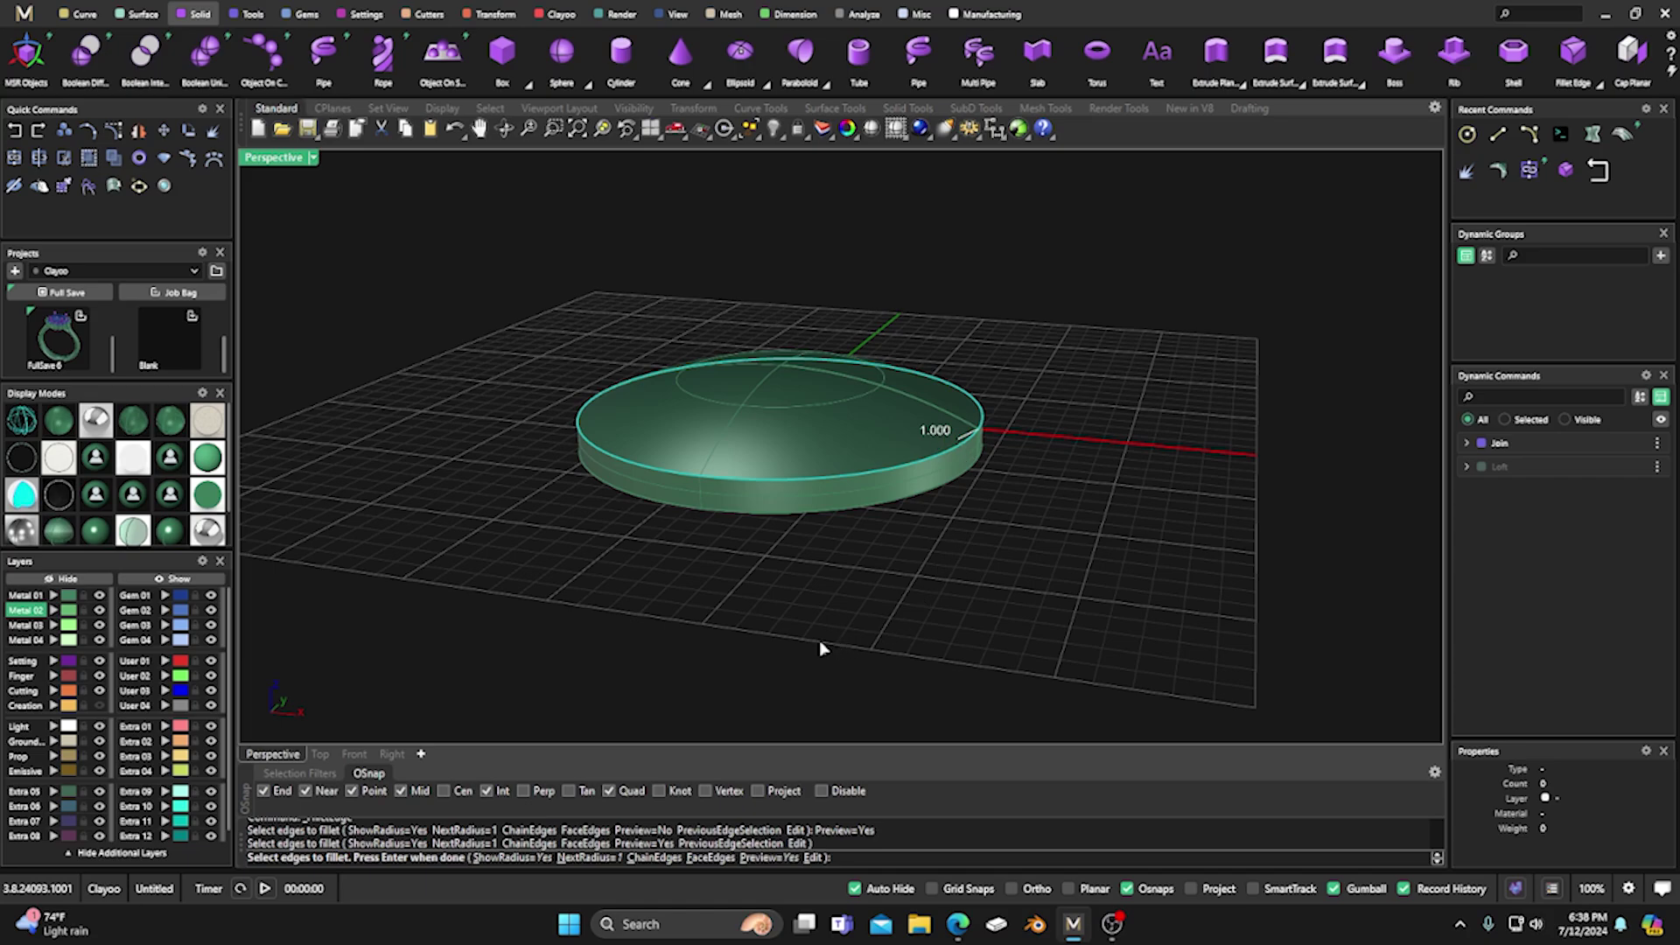
pyautogui.press('Return')
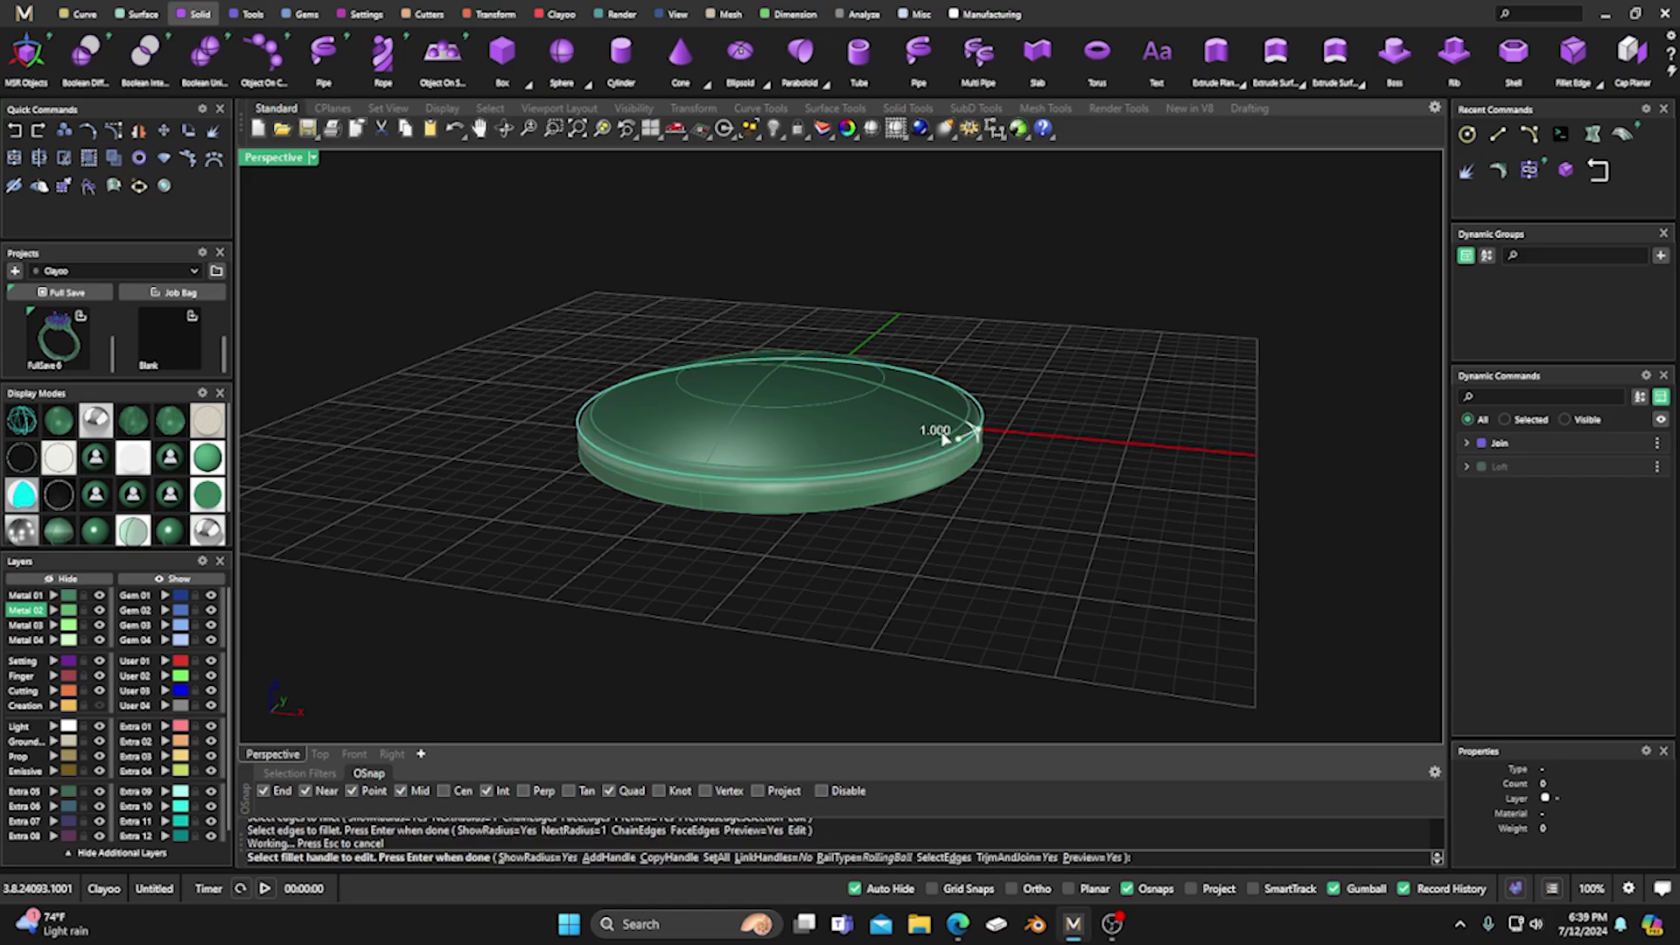
pyautogui.scroll(6, 956, 444)
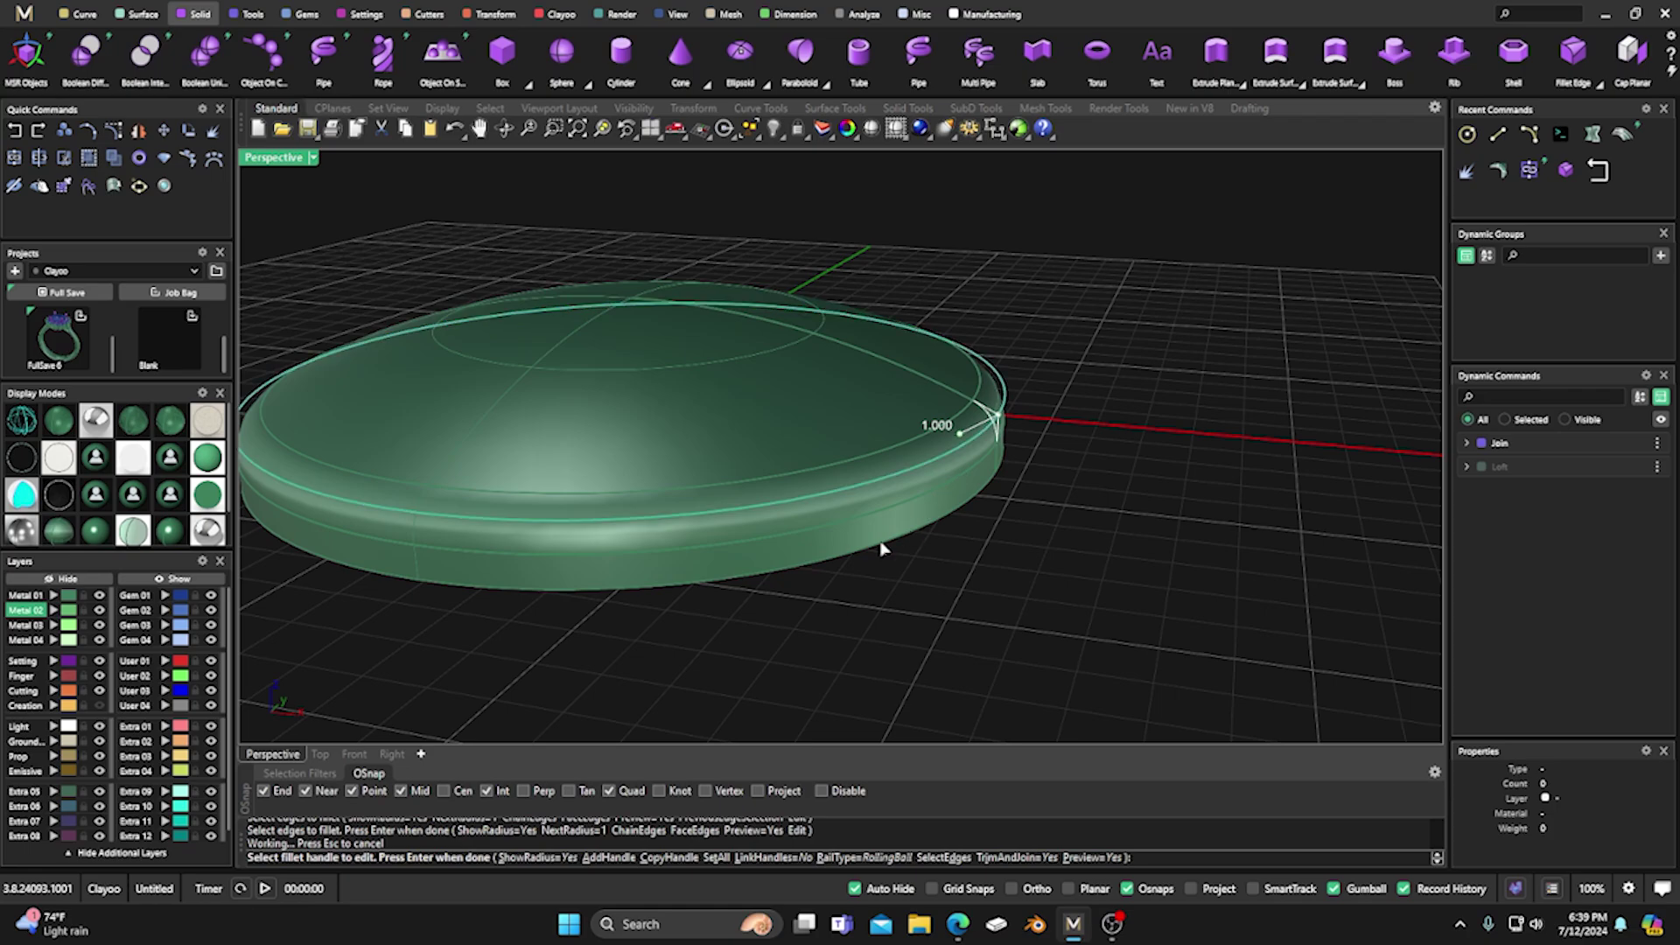
pyautogui.scroll(-4, 914, 541)
pyautogui.moveTo(948, 628); pyautogui.dragTo(928, 580, button='right')
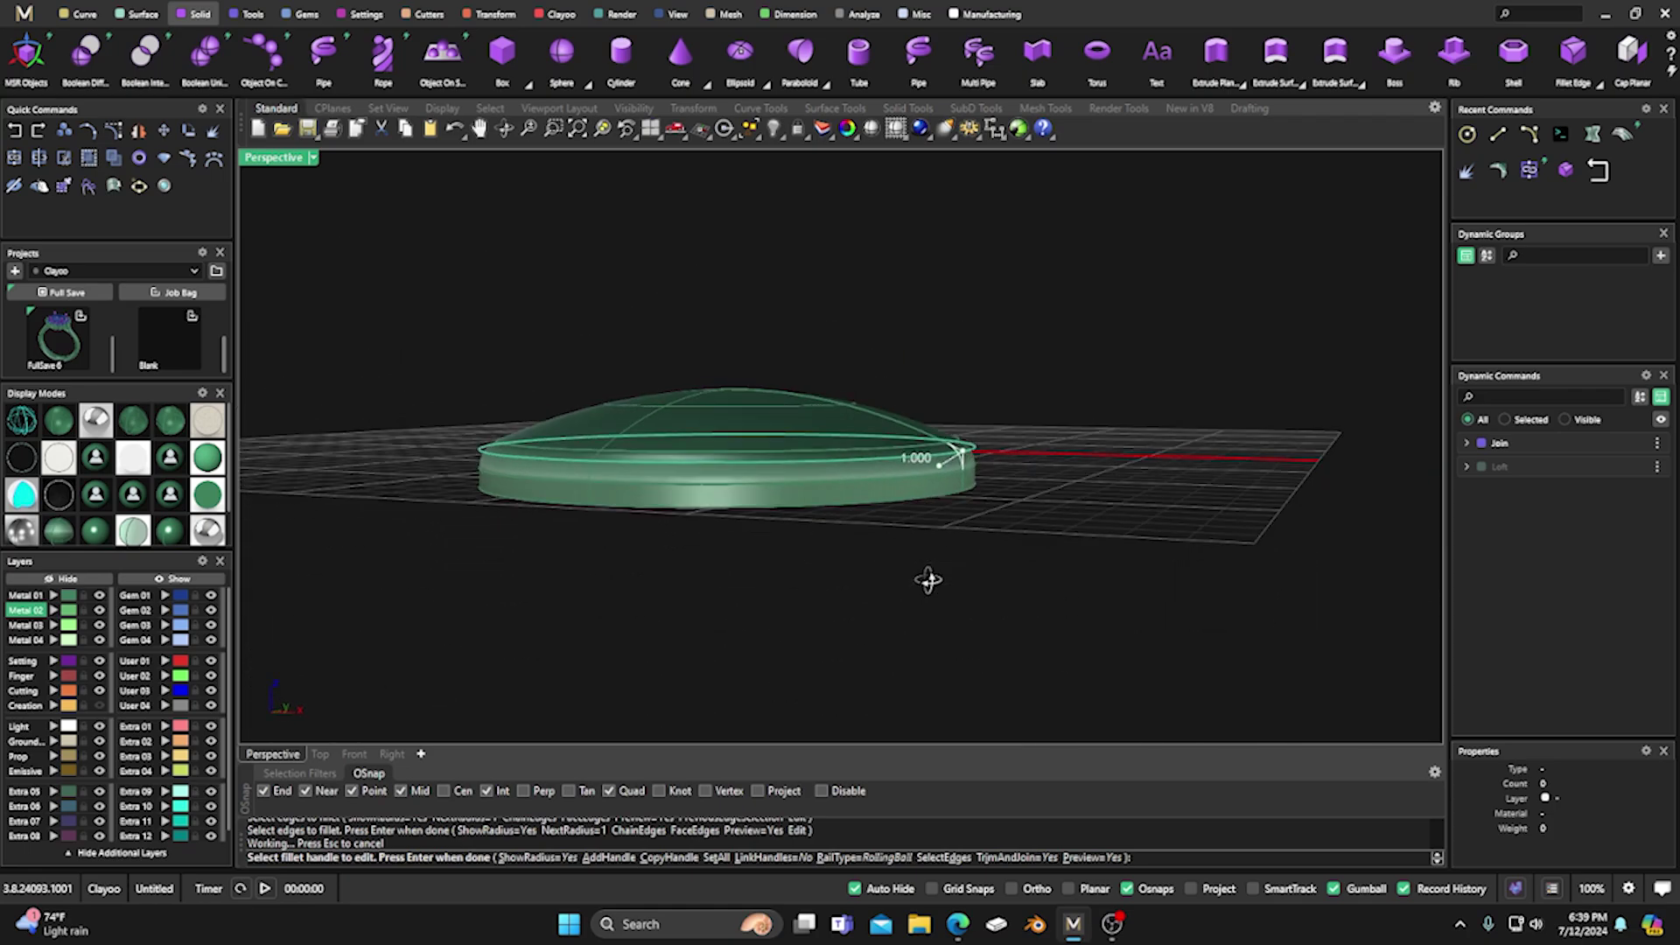
# Set the upper rim's fillet handle radius to 0.125.
pyautogui.click(940, 471)
pyautogui.write('0.125')
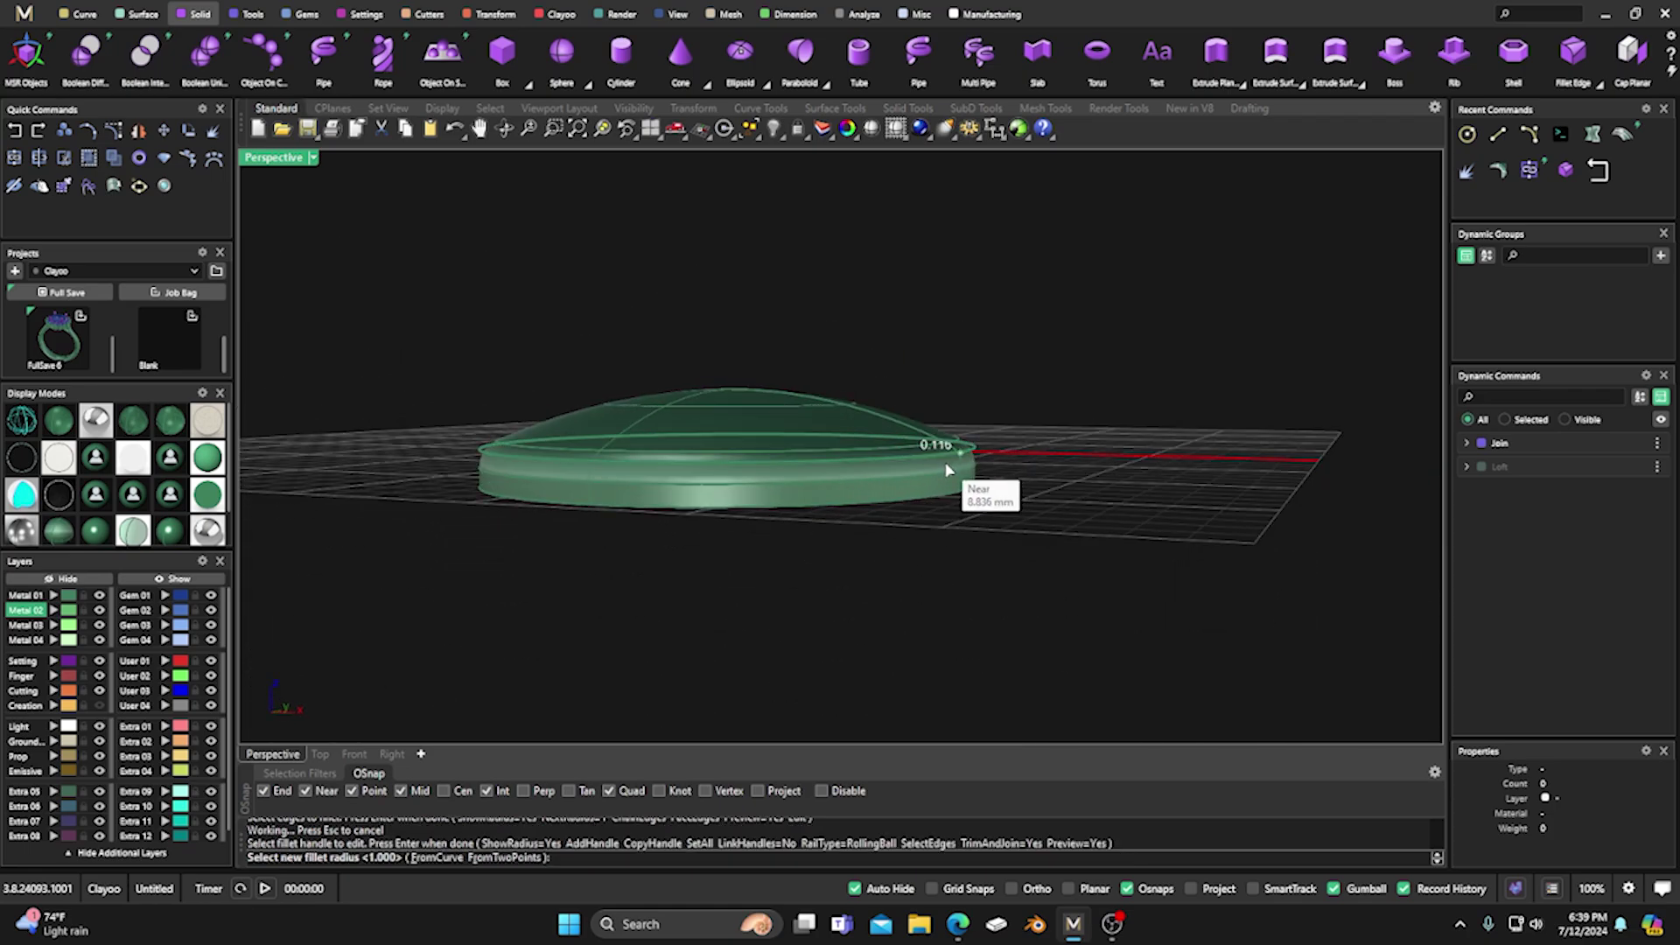
pyautogui.press('Return')
pyautogui.scroll(3, 582, 610)
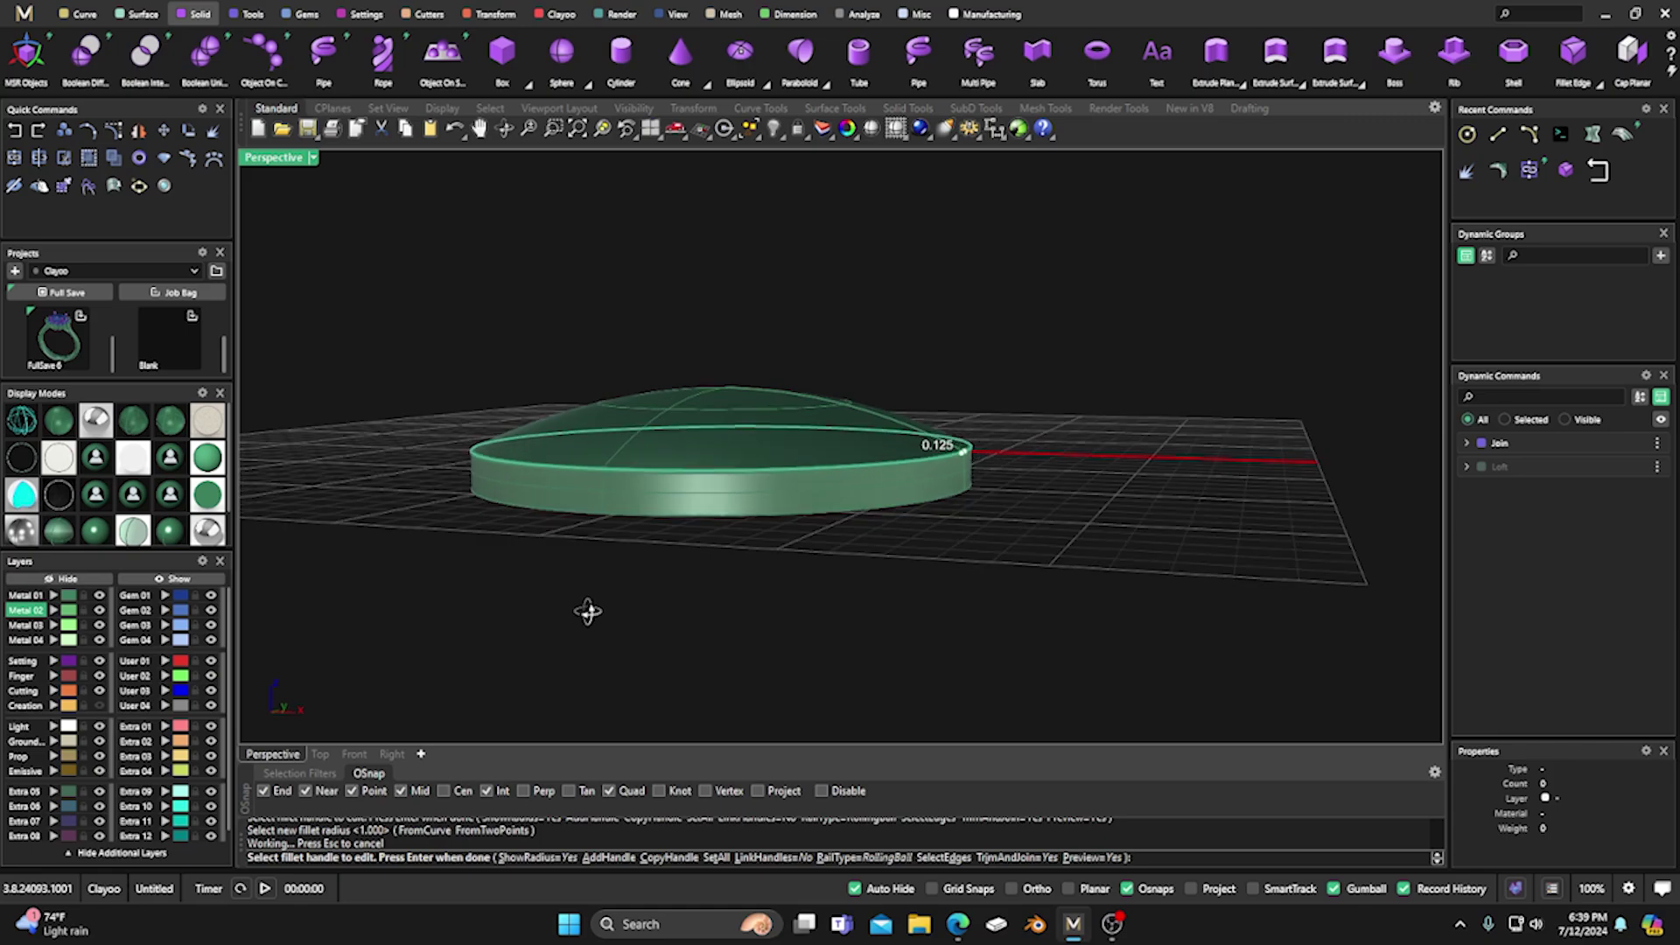
pyautogui.scroll(2, 889, 525)
# Adjust the rim's fillet handle freehand to preview radii of about 0.44, 0.07 and 1.04.
pyautogui.click(995, 435)
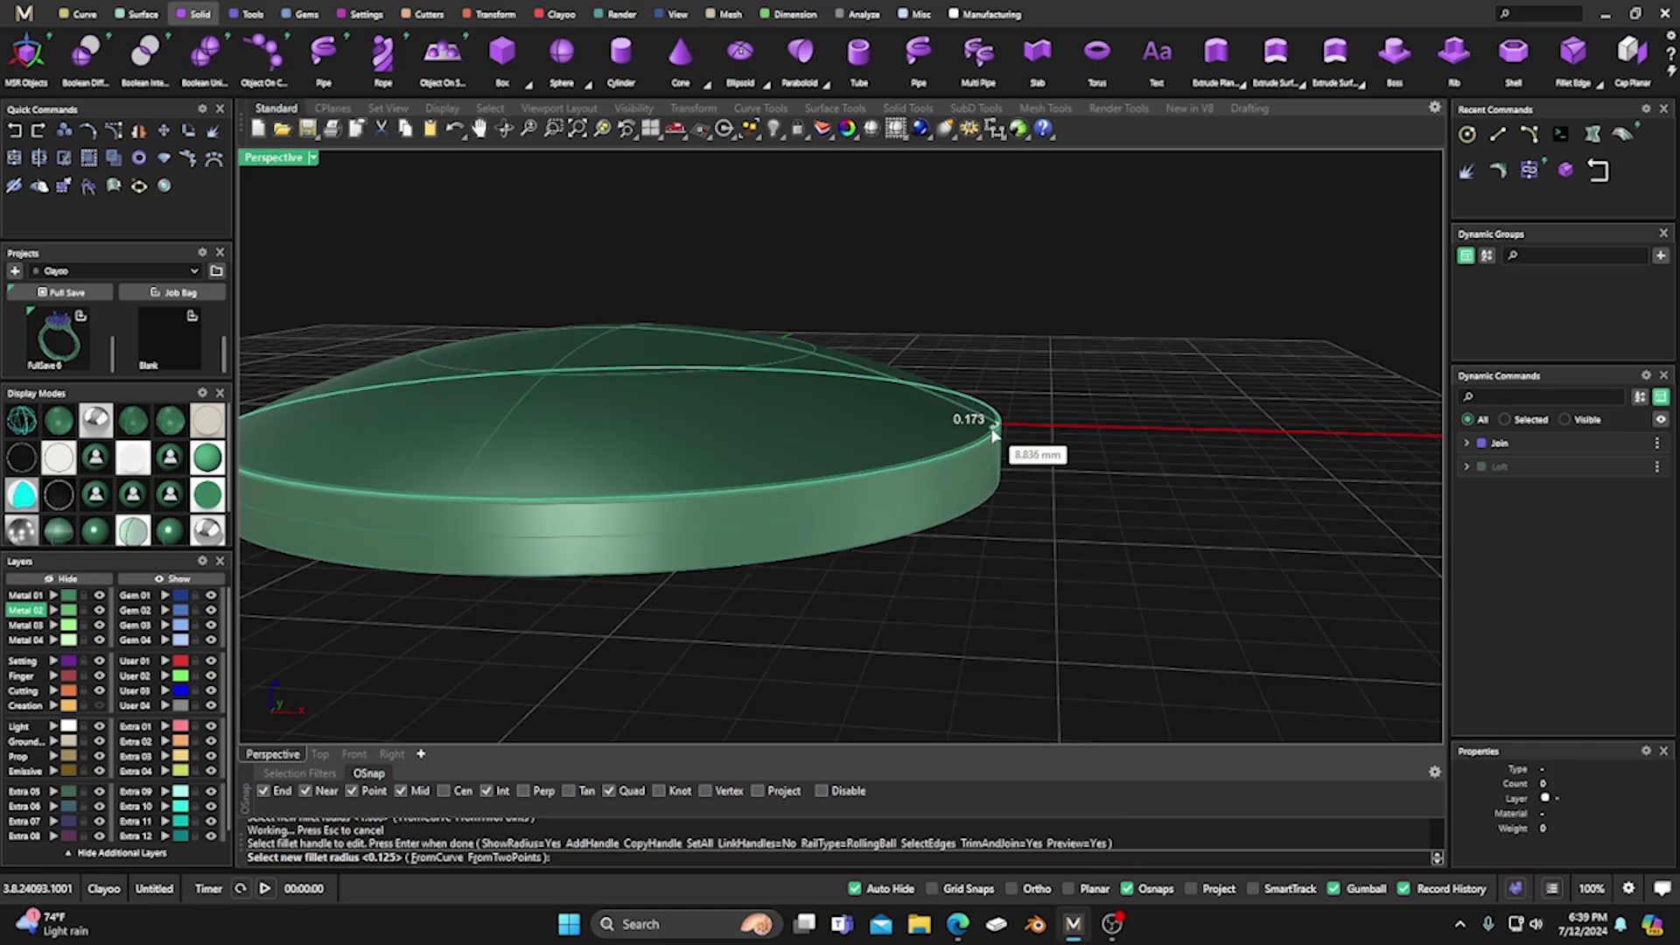
pyautogui.click(976, 444)
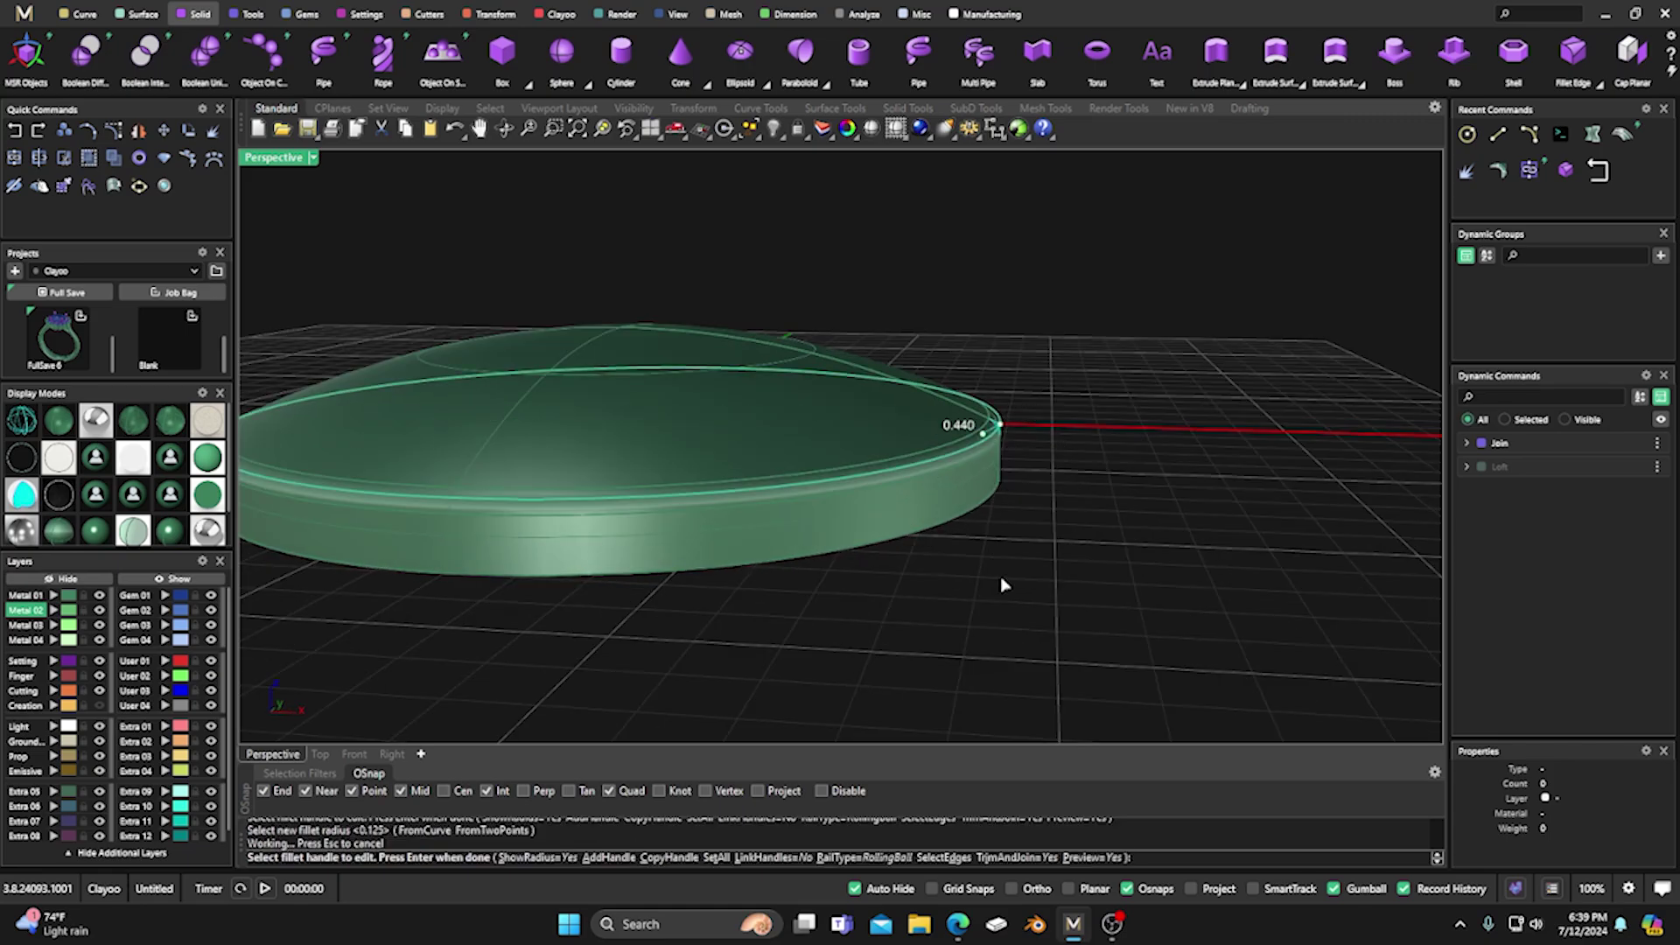
pyautogui.scroll(4, 975, 570)
pyautogui.click(977, 422)
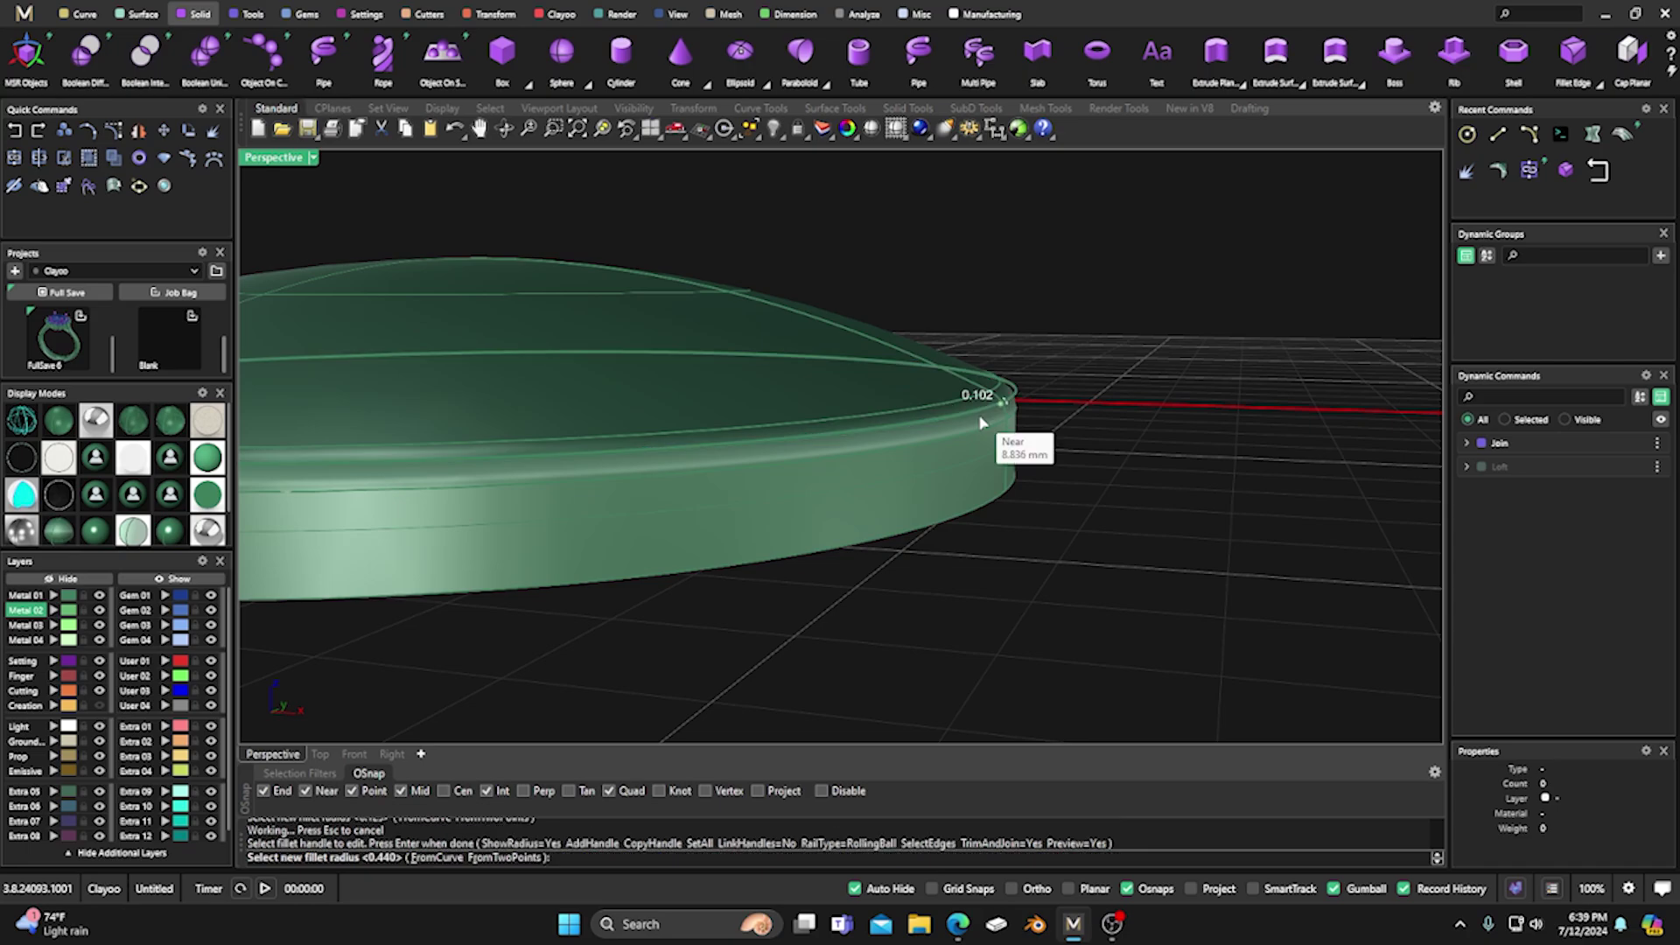
pyautogui.click(986, 419)
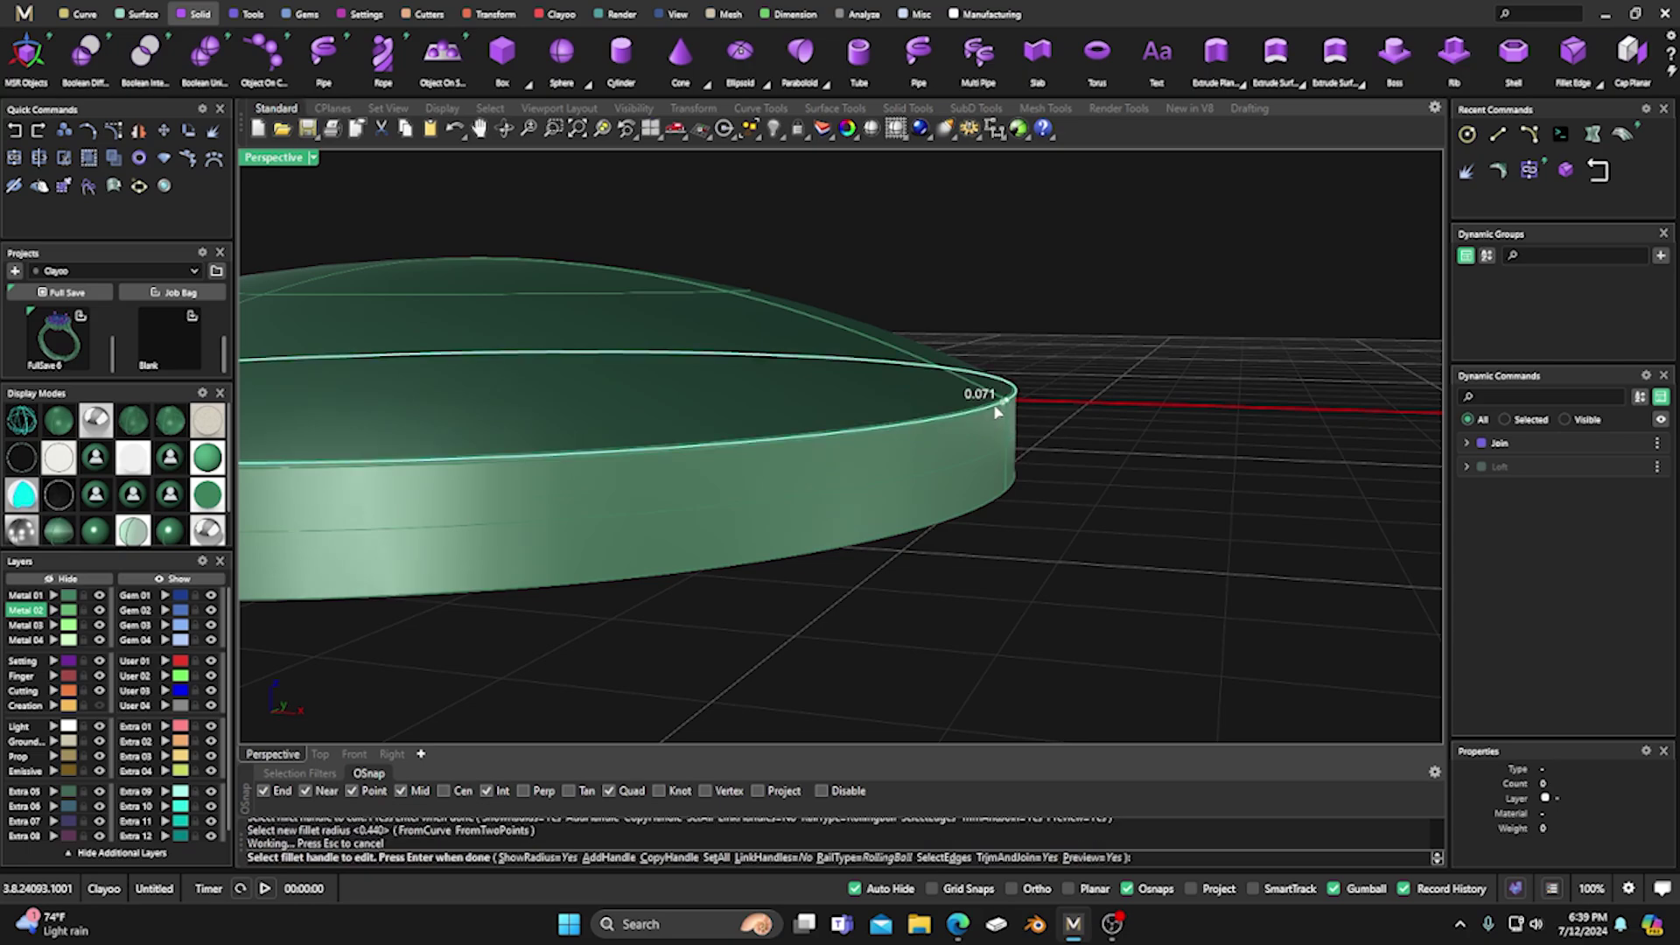
pyautogui.click(1000, 405)
pyautogui.click(946, 436)
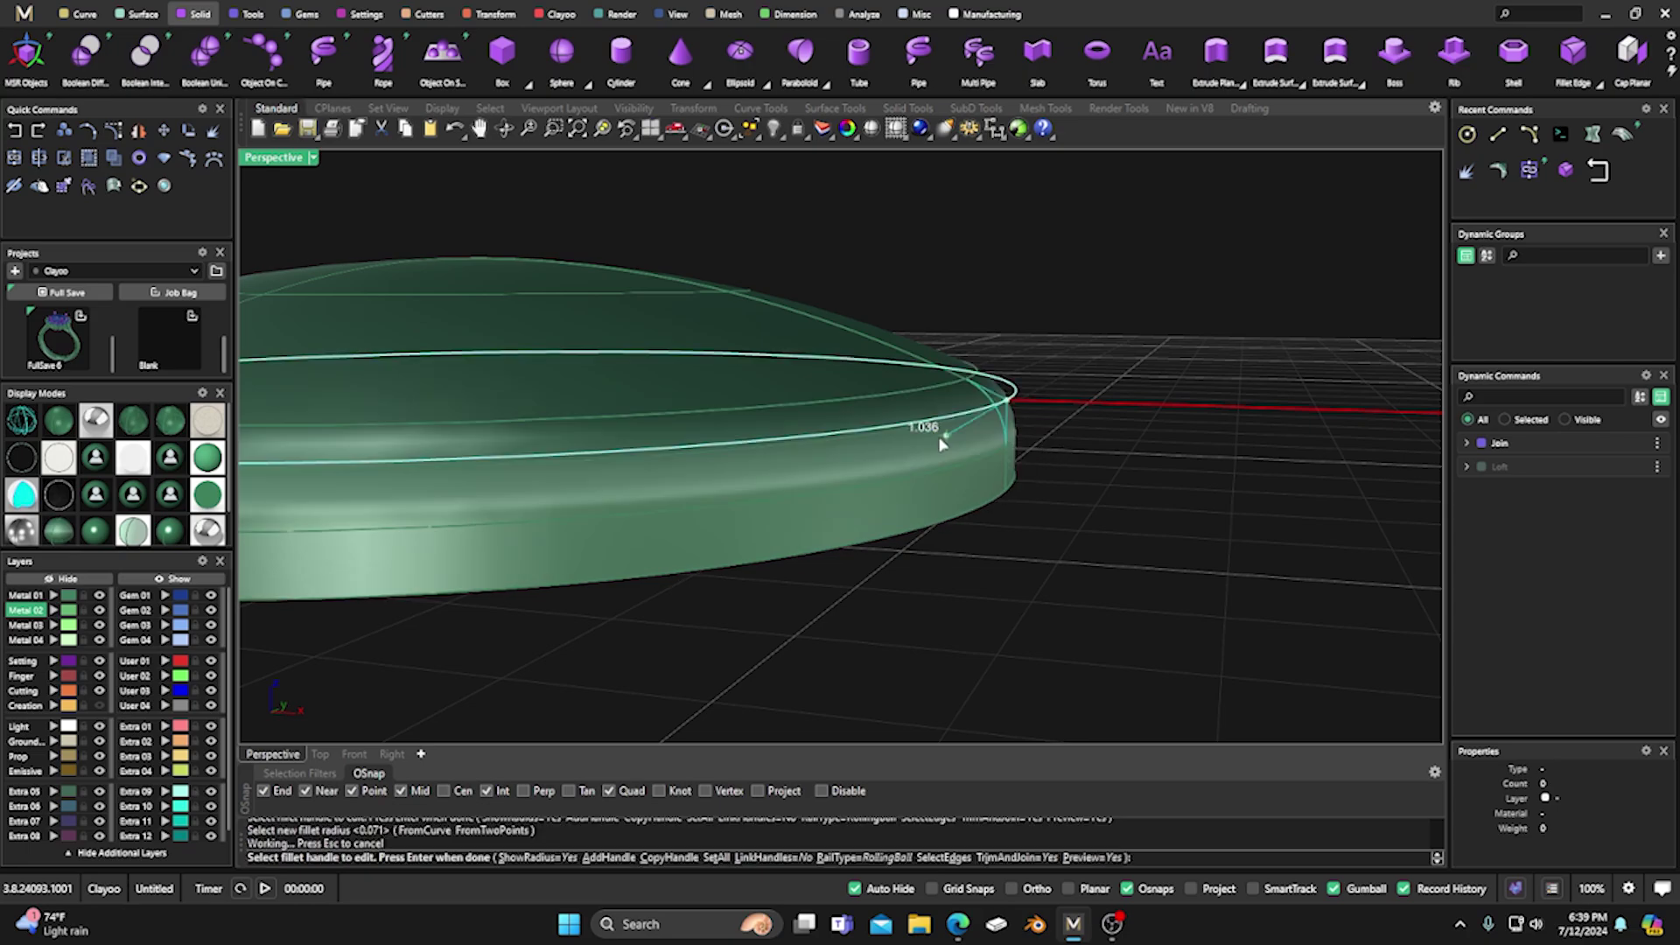
pyautogui.scroll(-4, 1022, 544)
pyautogui.moveTo(1057, 550); pyautogui.dragTo(1030, 542, button='right')
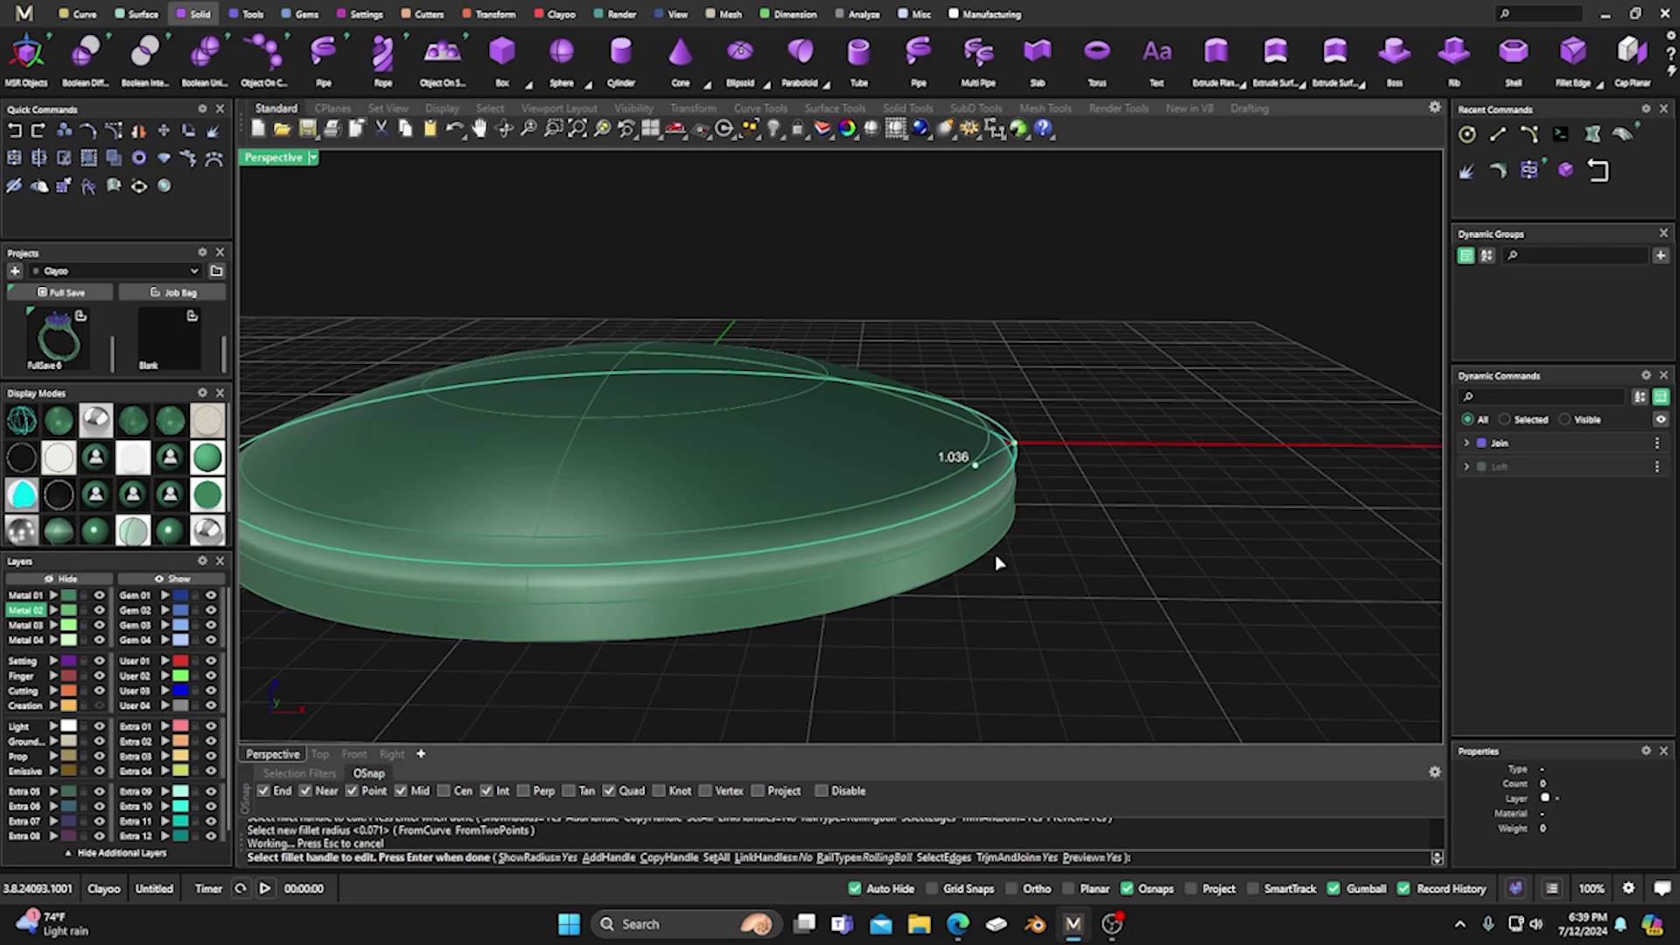
# Set the radius of all fillet handles on the upper rim to 0.5.
pyautogui.click(709, 857)
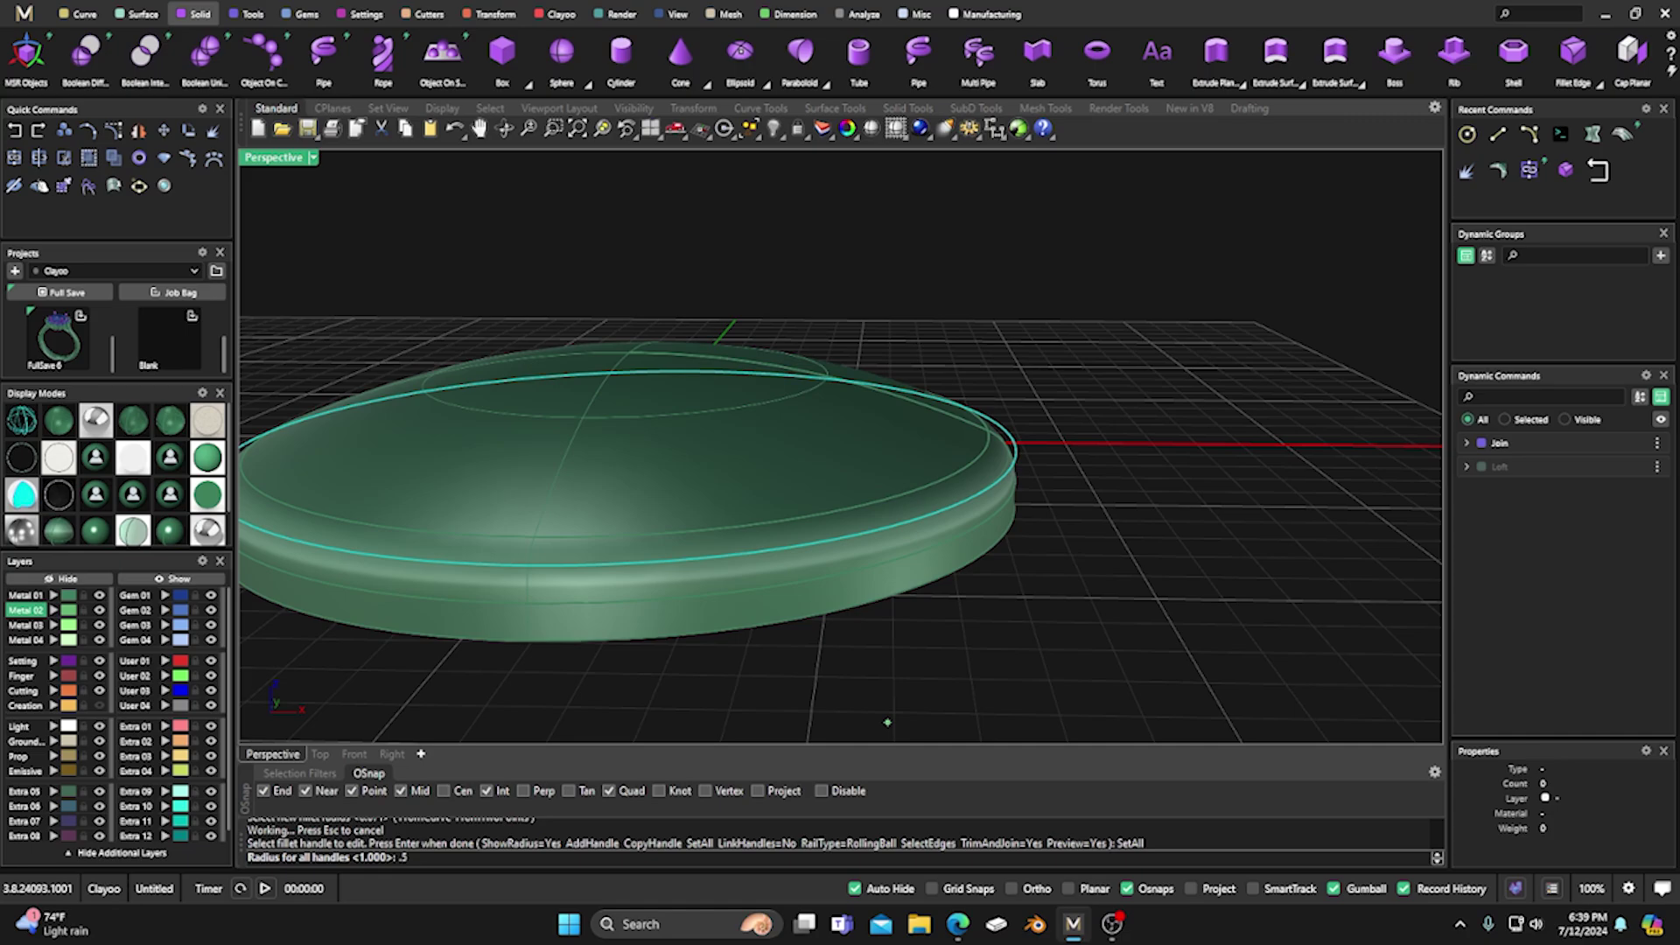
pyautogui.press('Return')
pyautogui.moveTo(1037, 649); pyautogui.dragTo(990, 625, button='right')
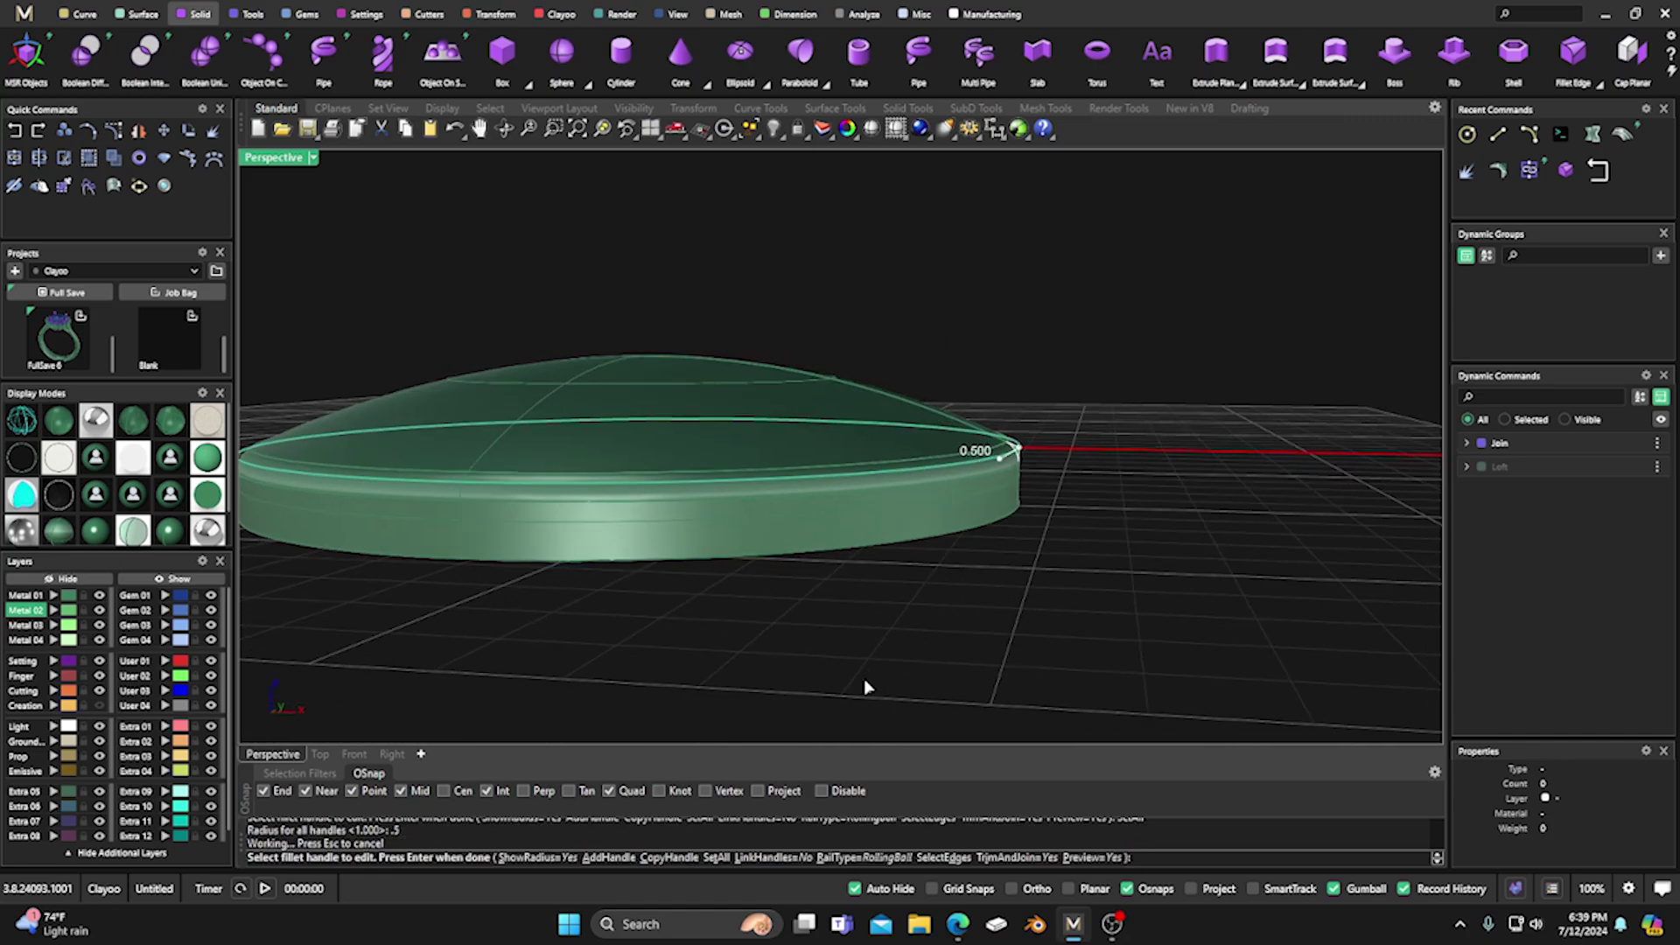
# Set the radius of all fillet handles on the upper rim to 0.75.
pyautogui.click(717, 857)
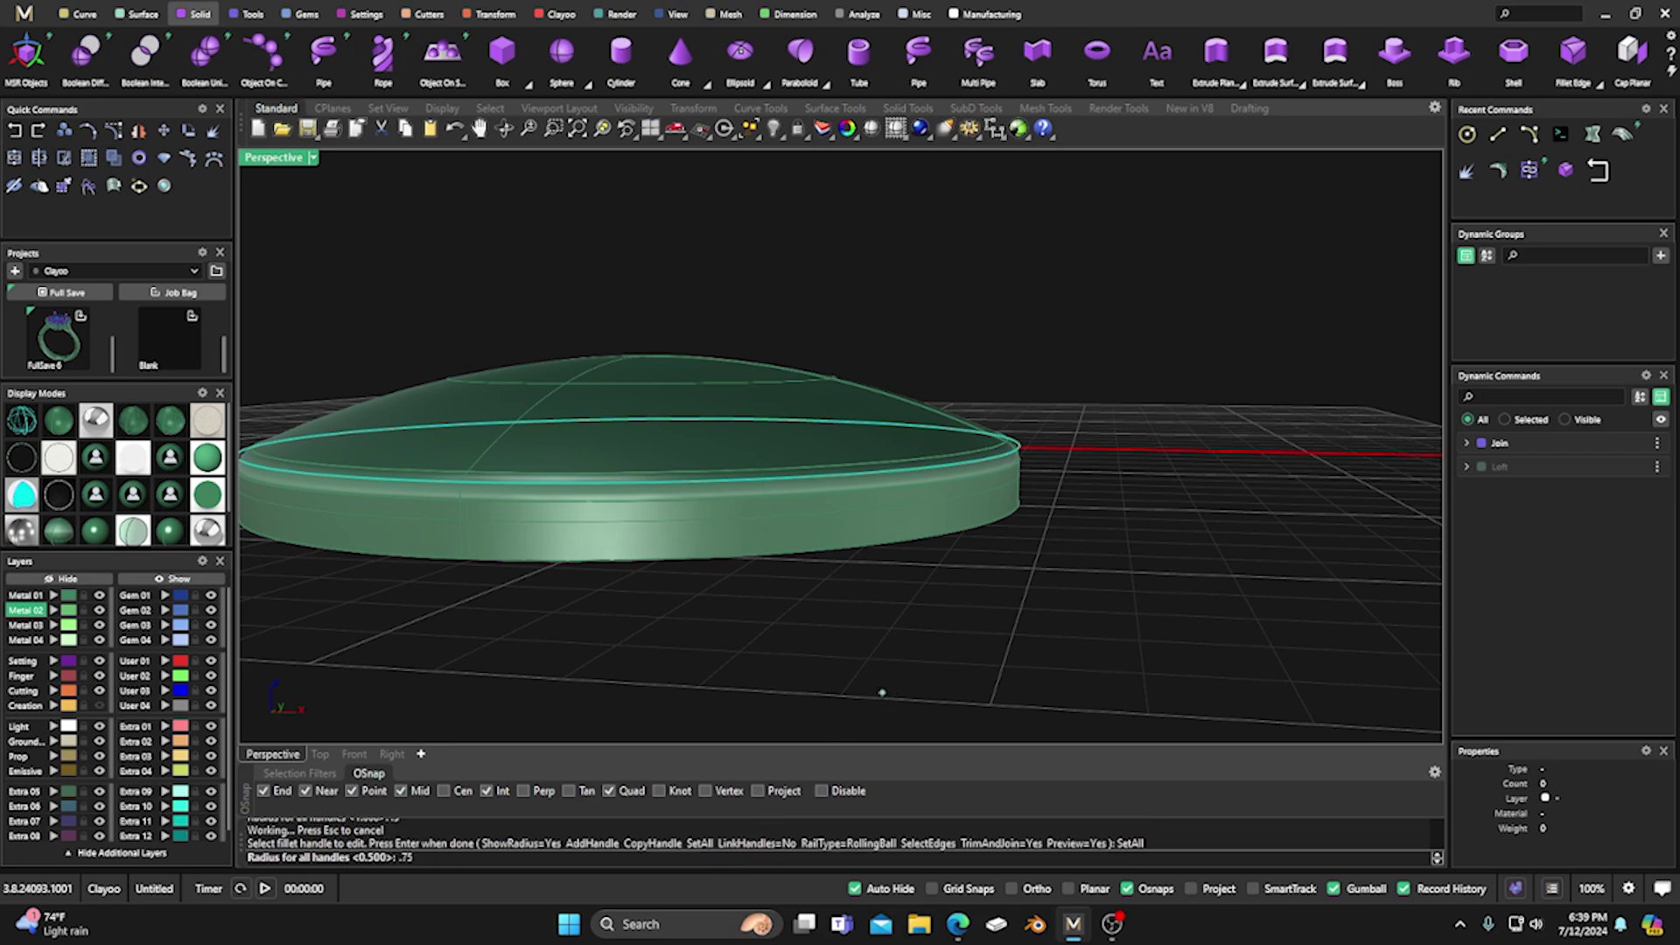
pyautogui.write('.75')
pyautogui.press('Return')
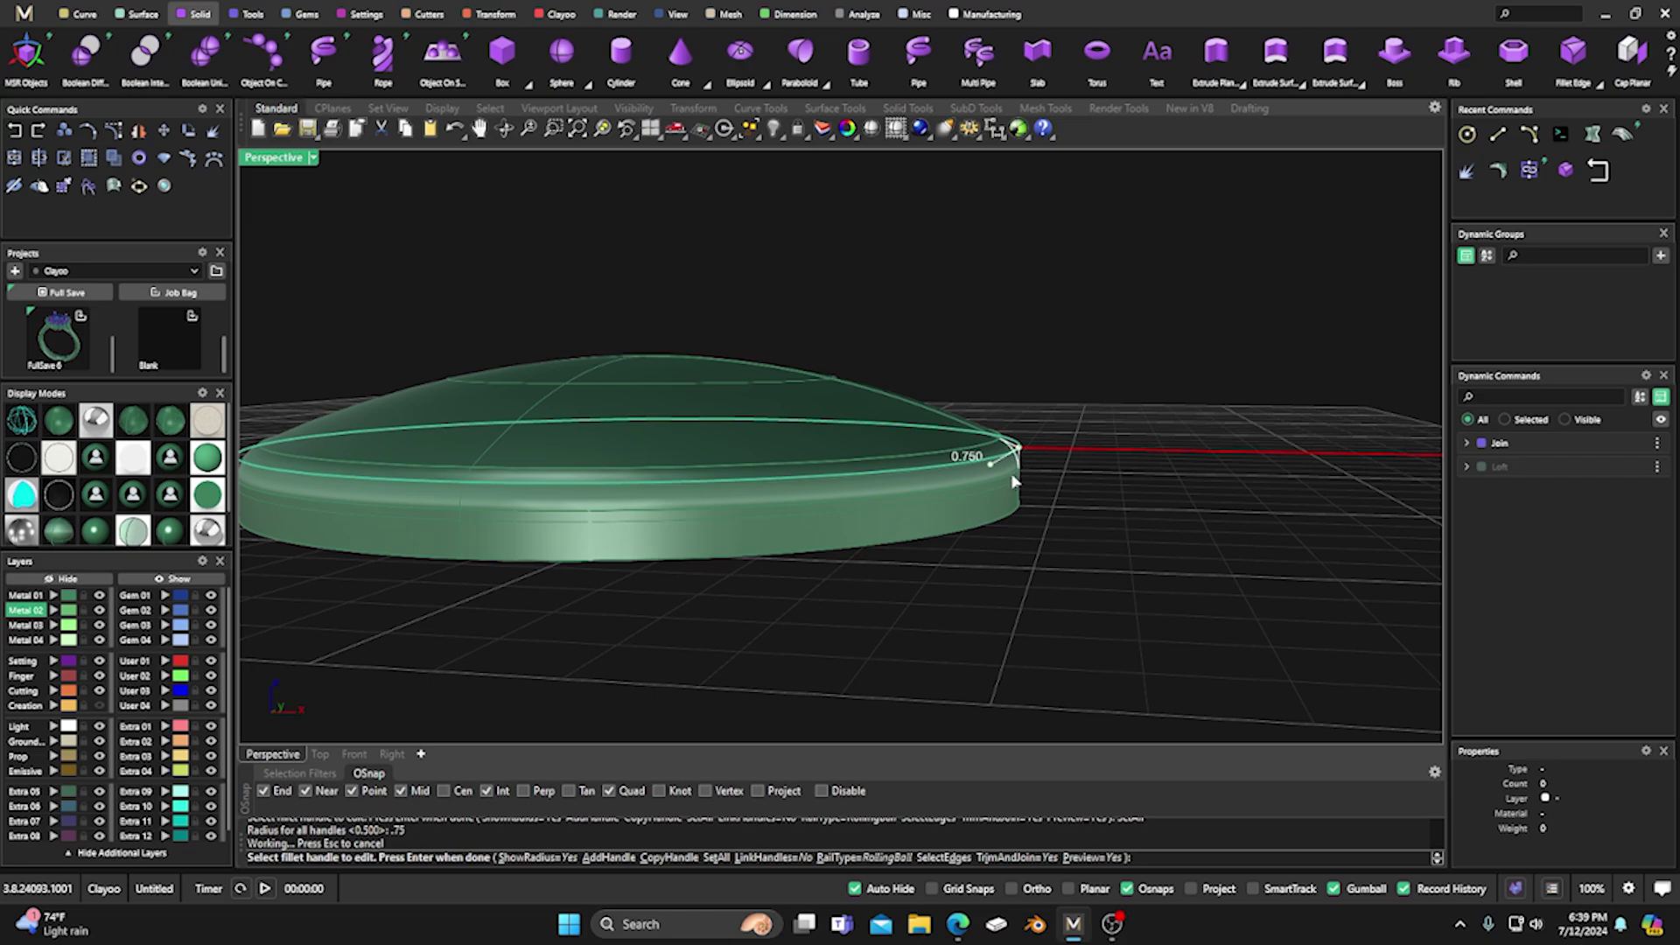
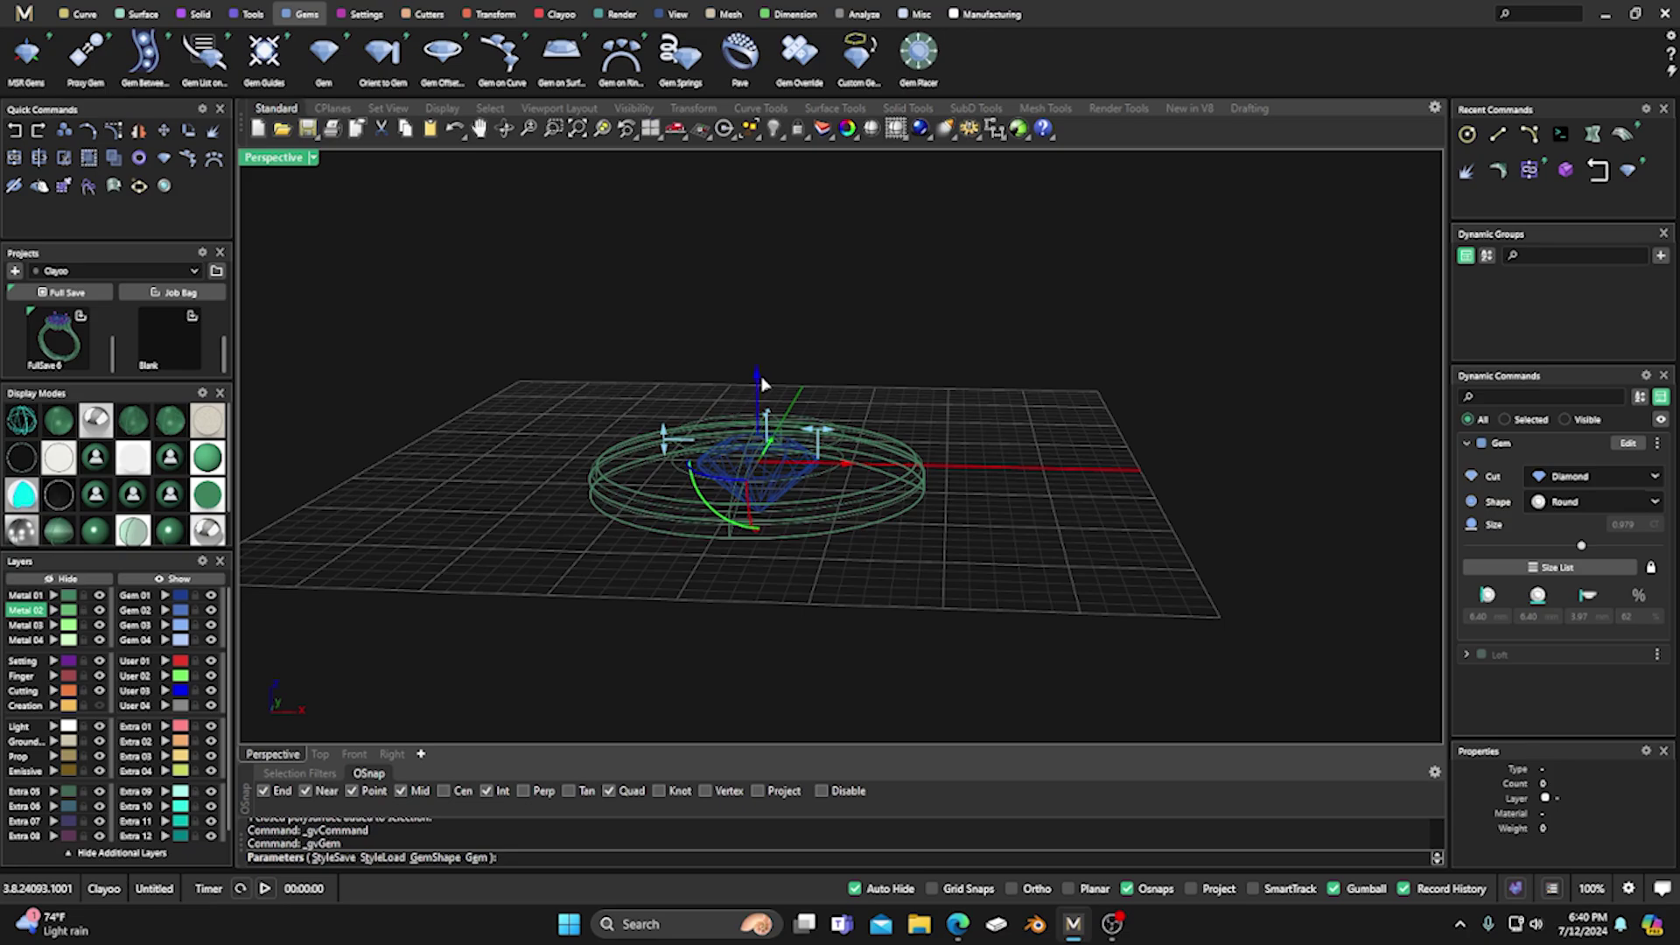
# Raise the round diamond to the top of the dome, switch to shaded display and size the gem to 5 mm.
pyautogui.moveTo(760, 384); pyautogui.dragTo(758, 331)
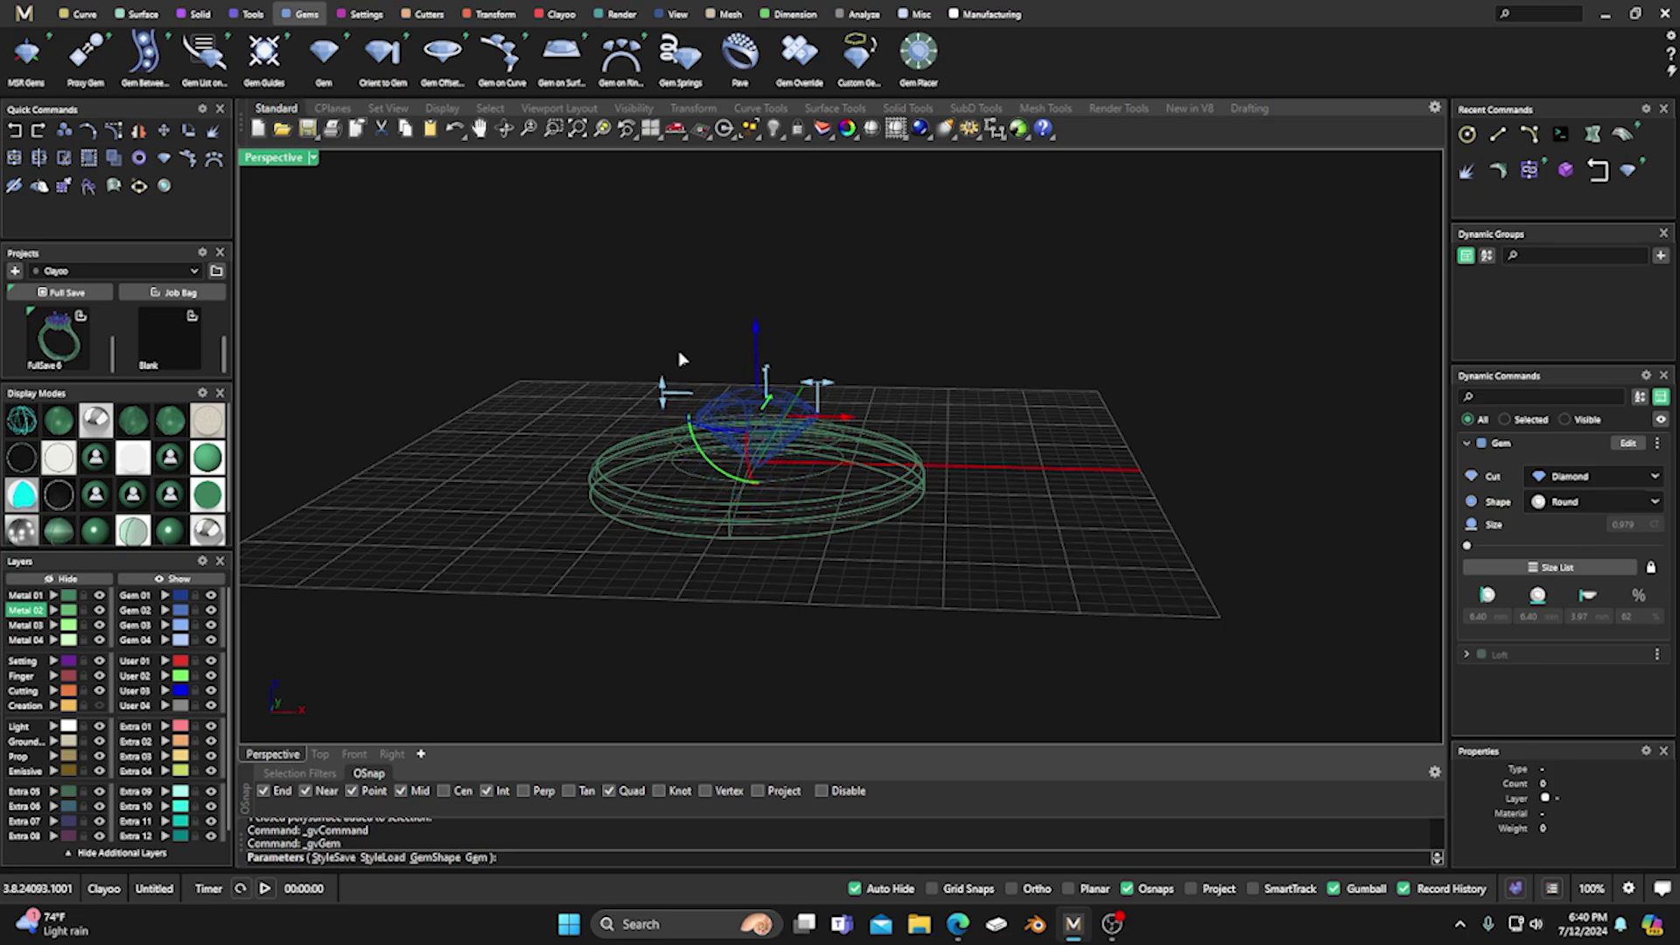
pyautogui.click(57, 423)
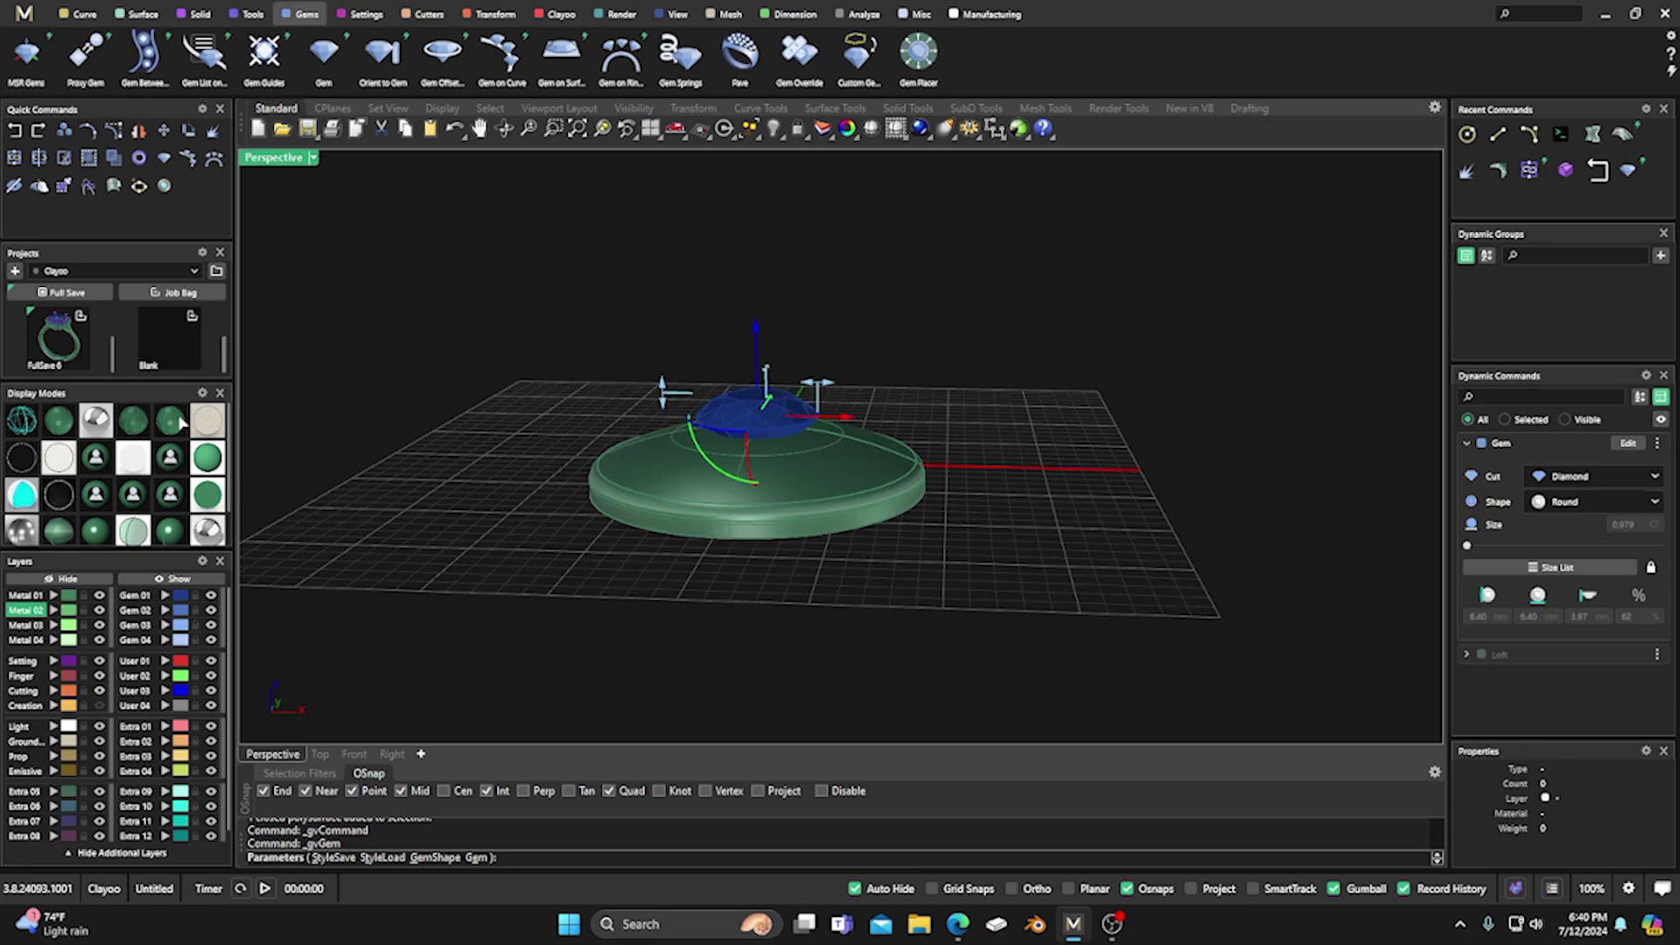
pyautogui.moveTo(399, 702); pyautogui.dragTo(455, 637, button='right')
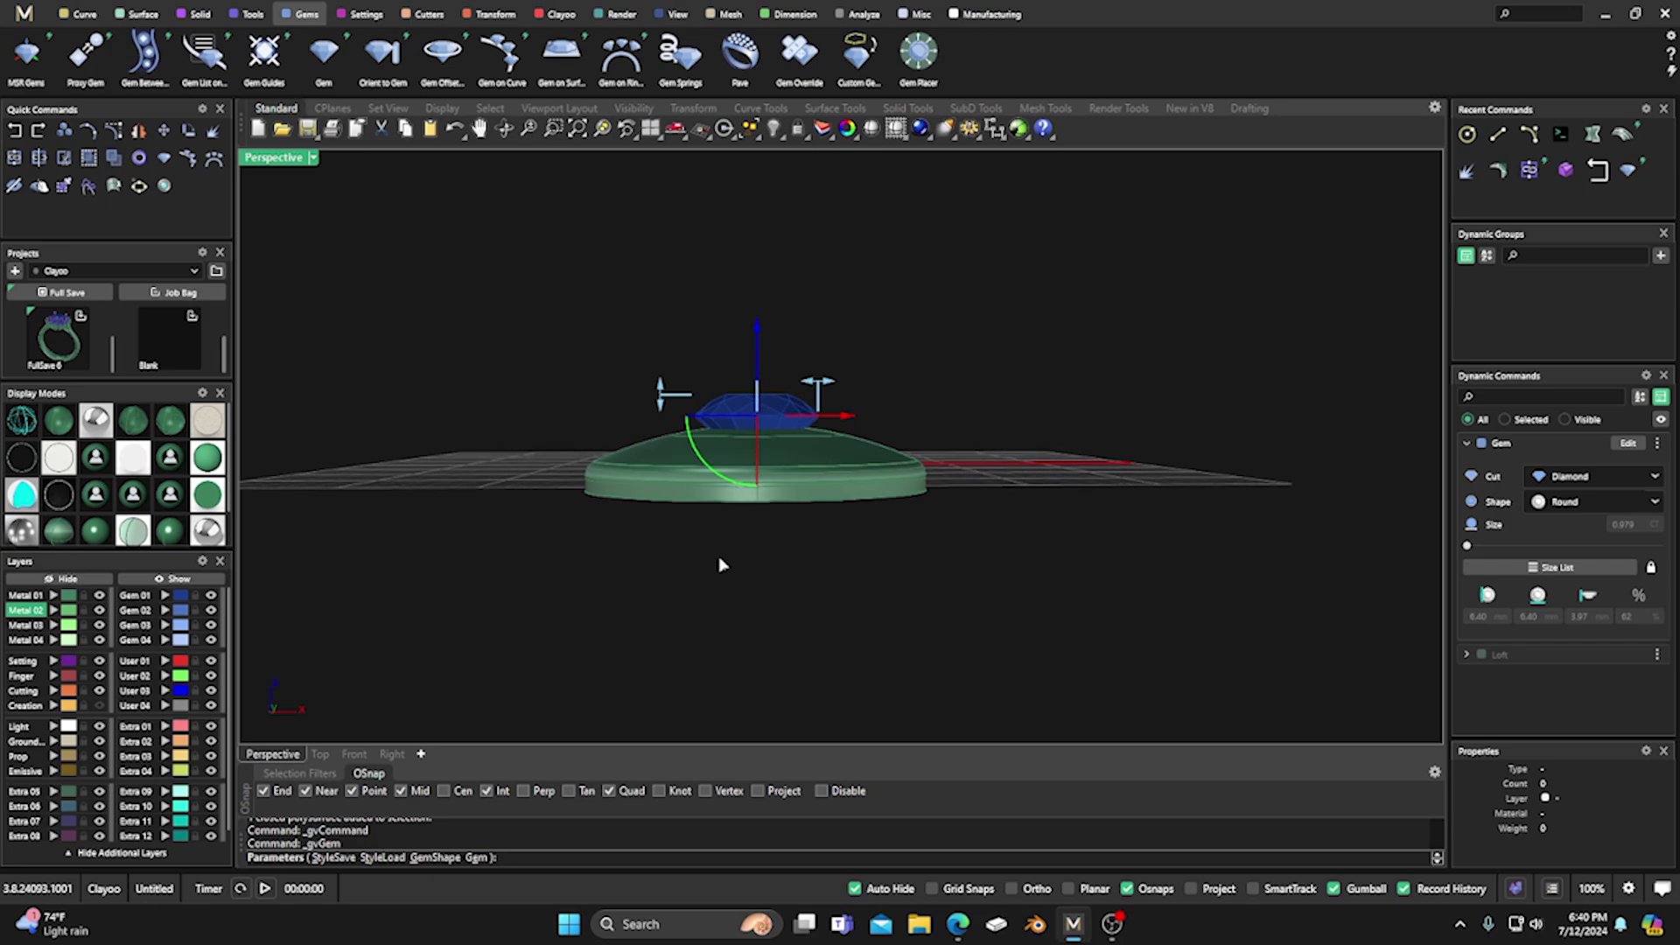
pyautogui.moveTo(824, 385)
pyautogui.mouseDown()
pyautogui.moveTo(787, 386)
pyautogui.moveTo(809, 387)
pyautogui.moveTo(805, 367)
pyautogui.mouseUp()
pyautogui.moveTo(803, 345); pyautogui.dragTo(802, 383, button='right')
pyautogui.scroll(4, 764, 436)
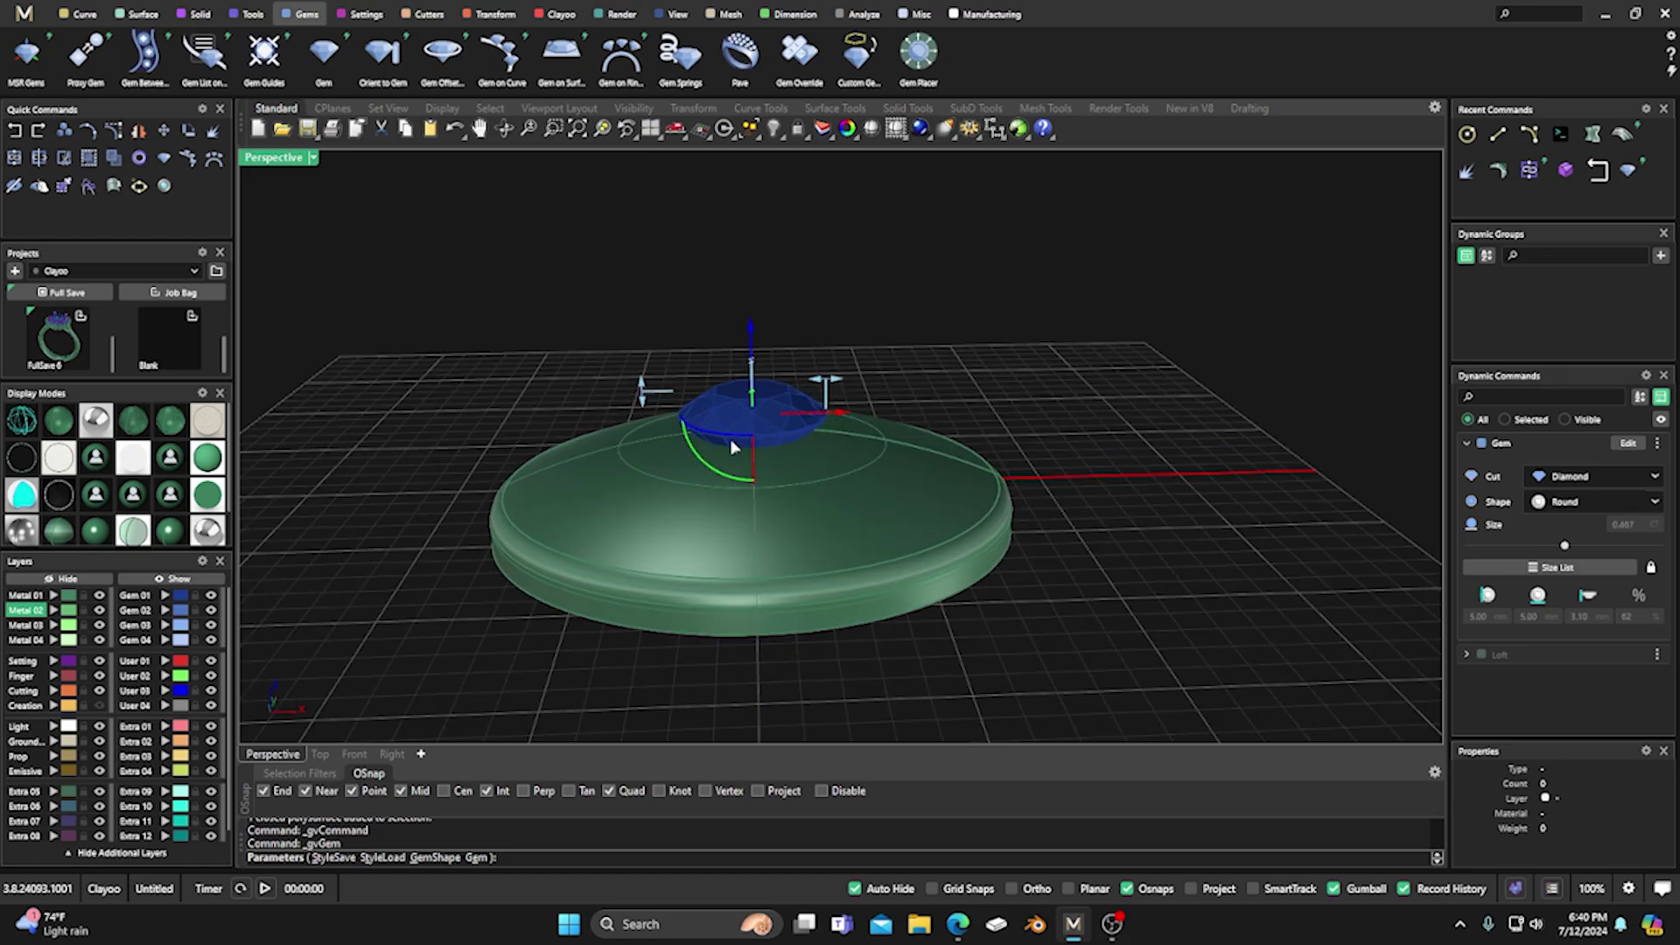
pyautogui.press('Return')
# Add a bezel setting around the round diamond on top of the dome.
pyautogui.moveTo(795, 406); pyautogui.dragTo(743, 415, button='right')
pyautogui.click(771, 444)
pyautogui.click(938, 337)
pyautogui.scroll(3, 732, 408)
pyautogui.click(732, 408)
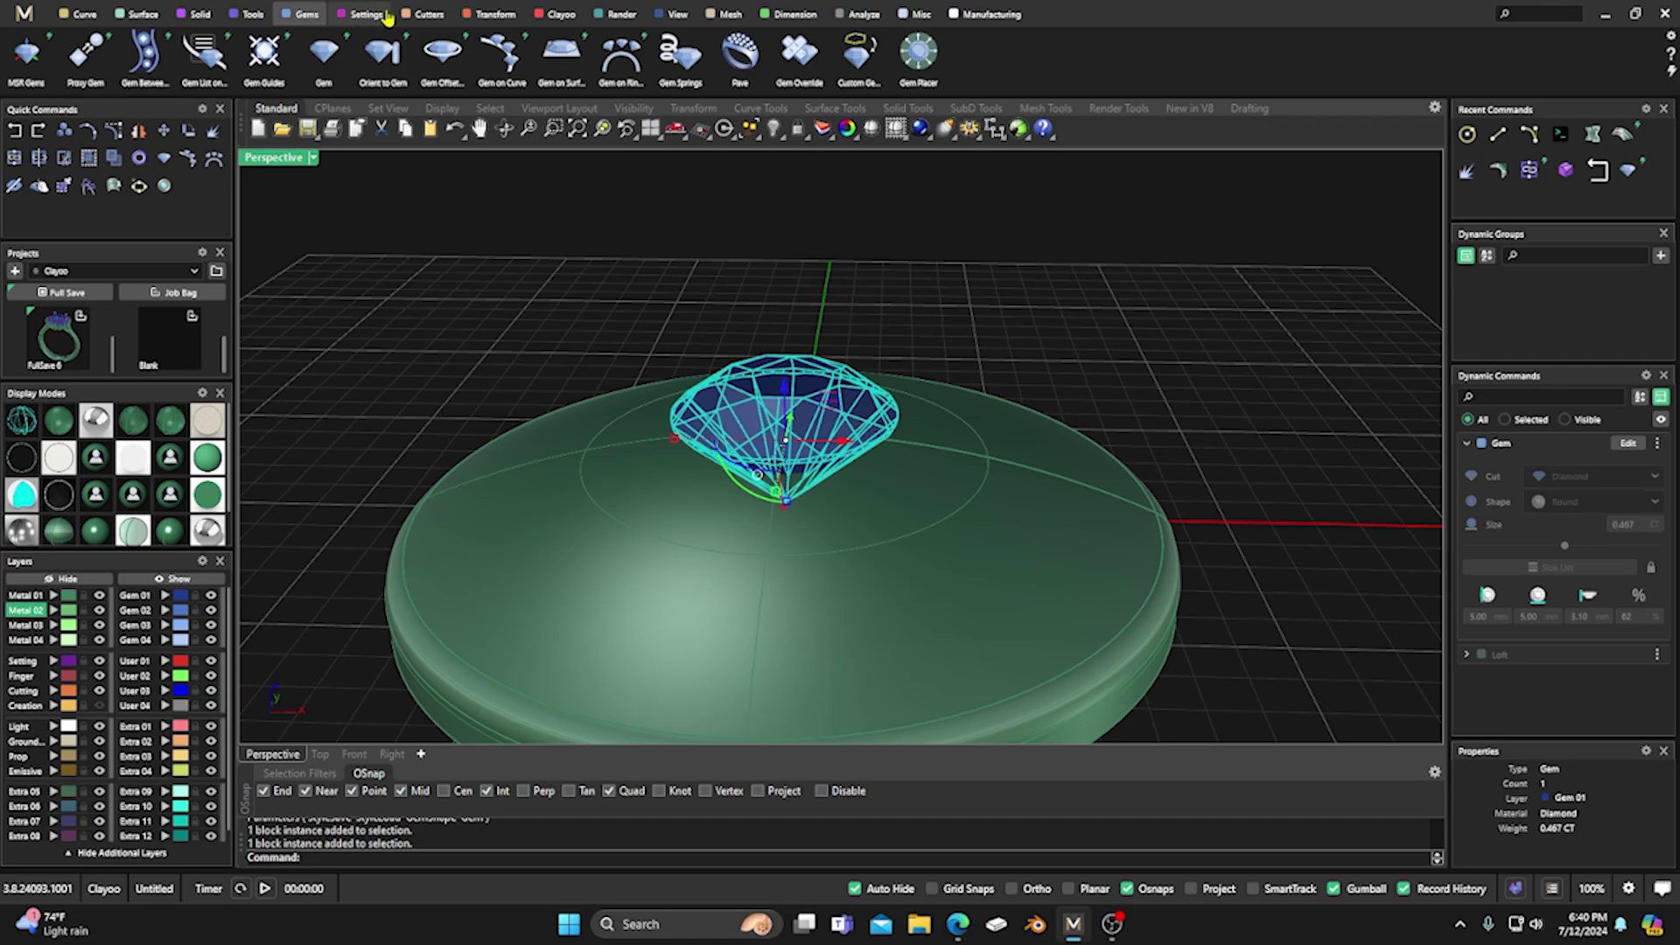
pyautogui.click(358, 15)
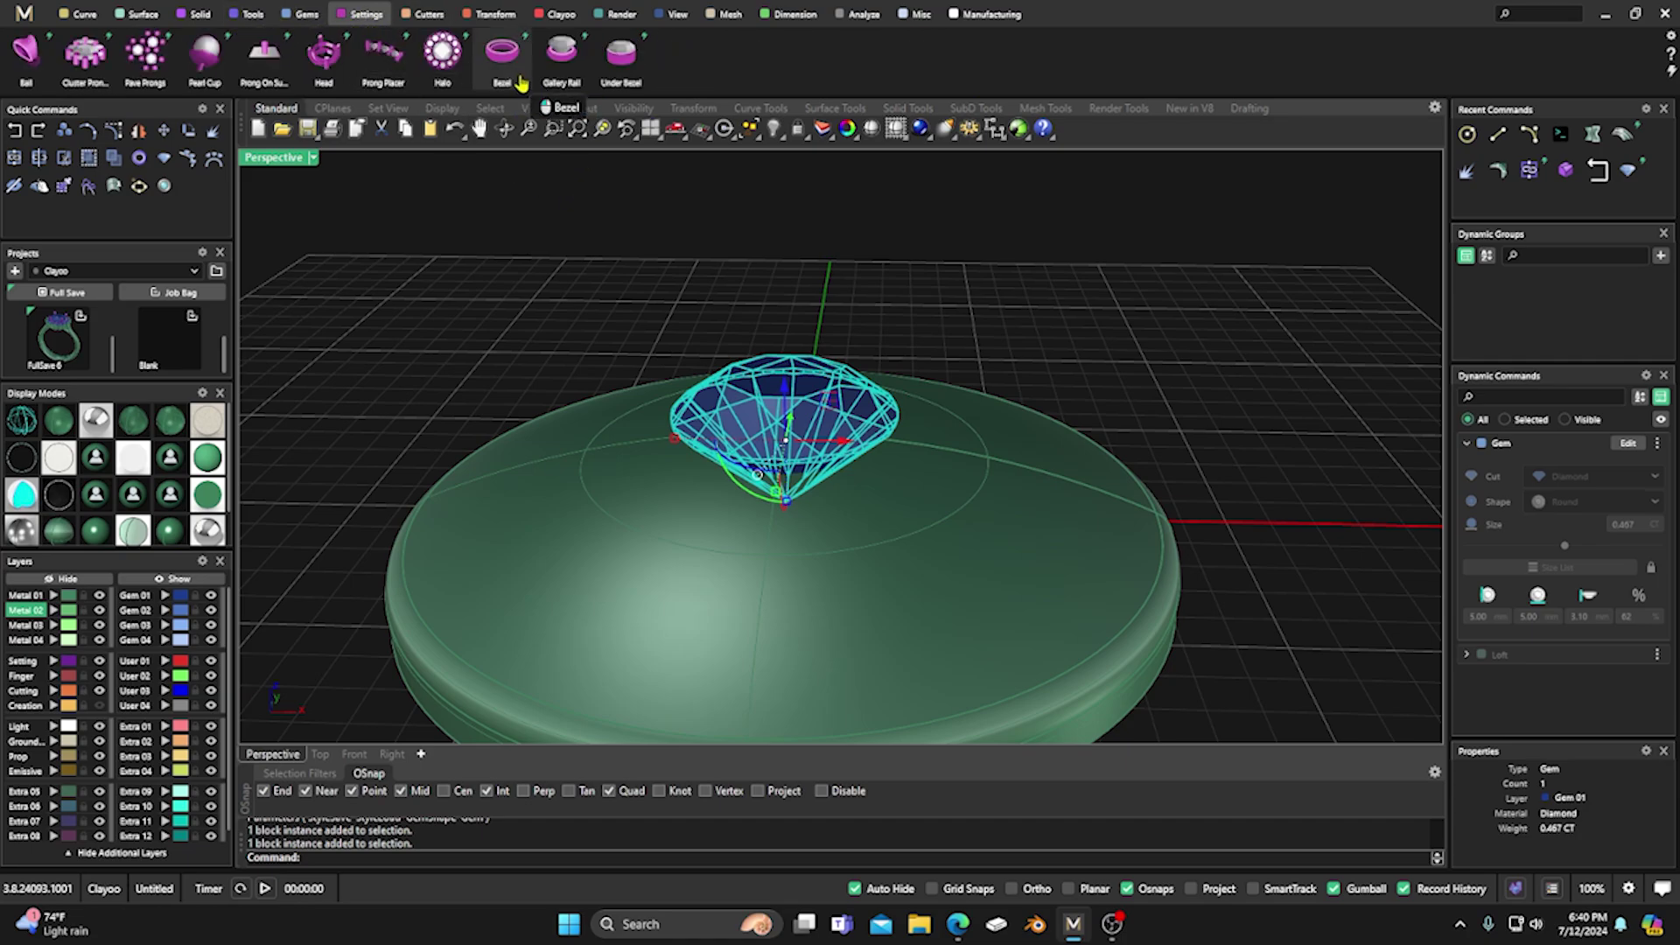
pyautogui.click(503, 54)
pyautogui.moveTo(549, 324); pyautogui.dragTo(561, 303, button='right')
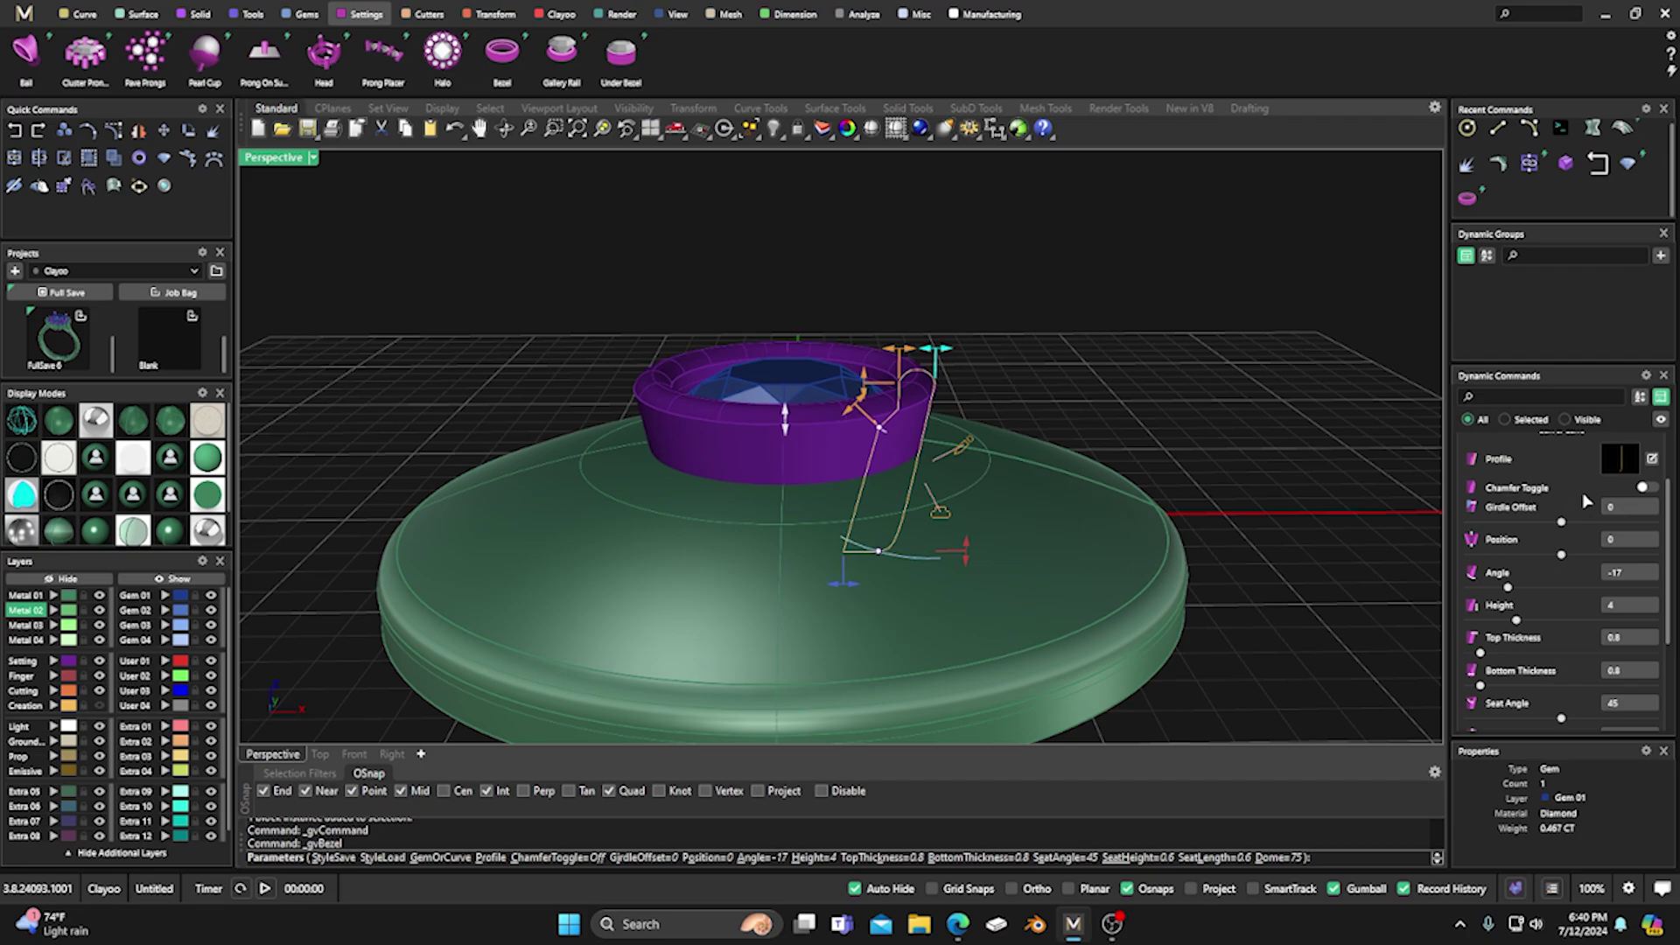
# Enable the bezel's chamfer and adjust it to about 0.59 in X and 0.29 in Z.
pyautogui.click(1647, 487)
pyautogui.scroll(3, 832, 401)
pyautogui.moveTo(728, 352); pyautogui.dragTo(723, 424, button='right')
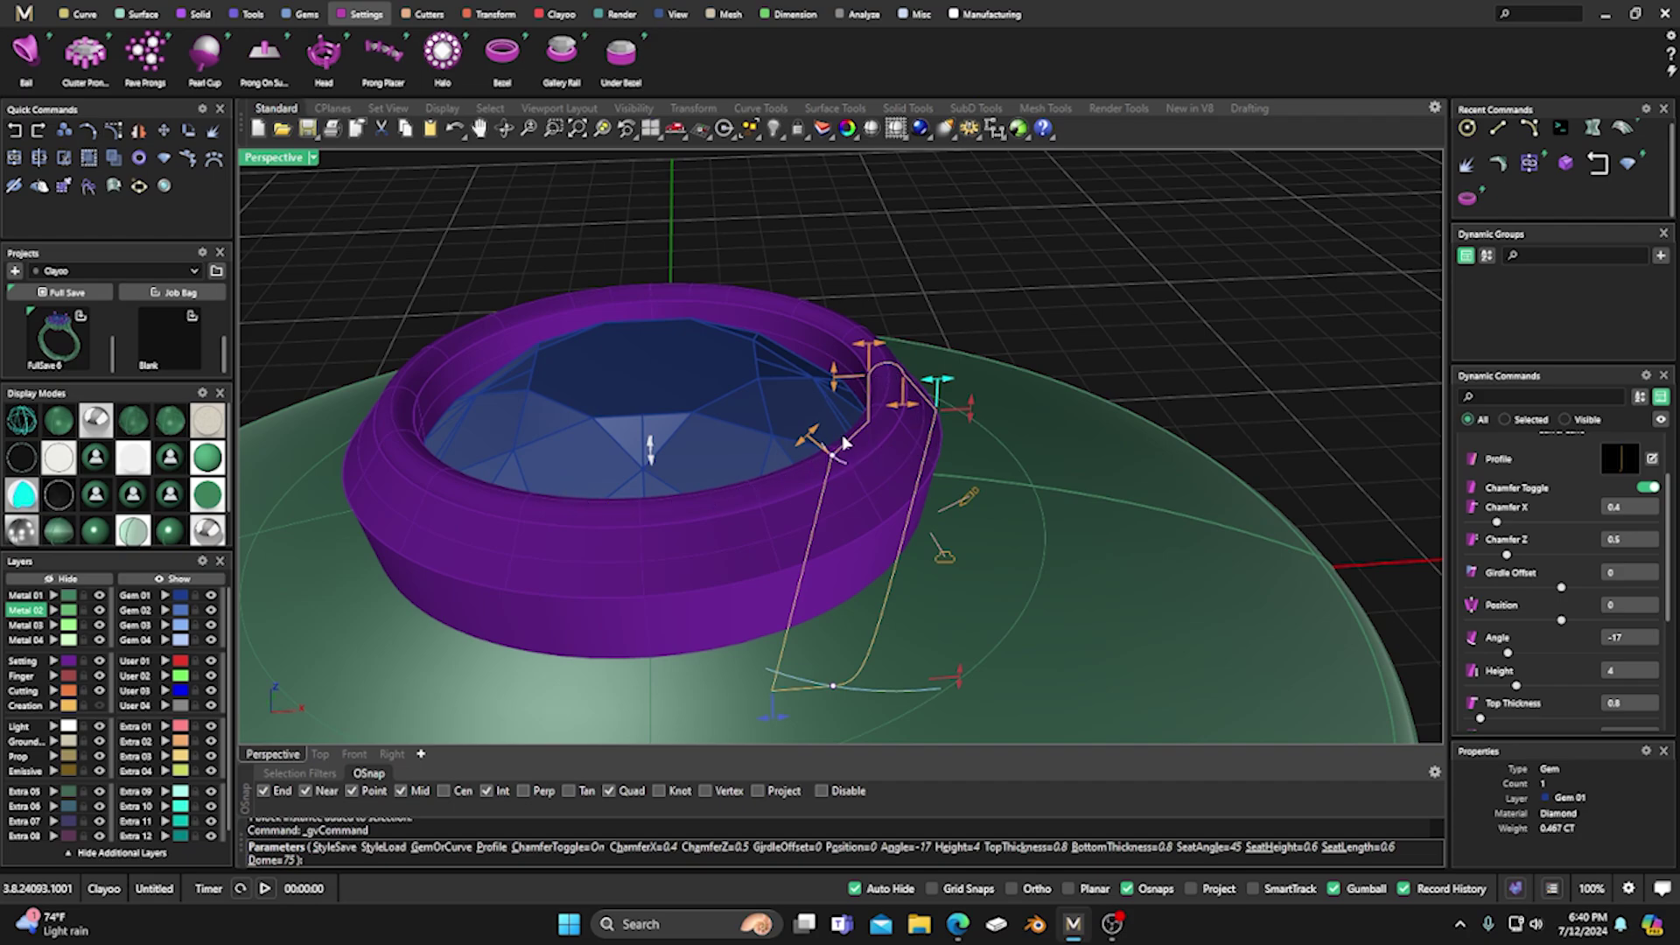
pyautogui.moveTo(896, 422)
pyautogui.moveTo(905, 412); pyautogui.dragTo(887, 409)
pyautogui.moveTo(841, 470); pyautogui.dragTo(871, 418, button='right')
pyautogui.moveTo(969, 396); pyautogui.dragTo(868, 382)
pyautogui.moveTo(911, 345); pyautogui.dragTo(986, 346, button='right')
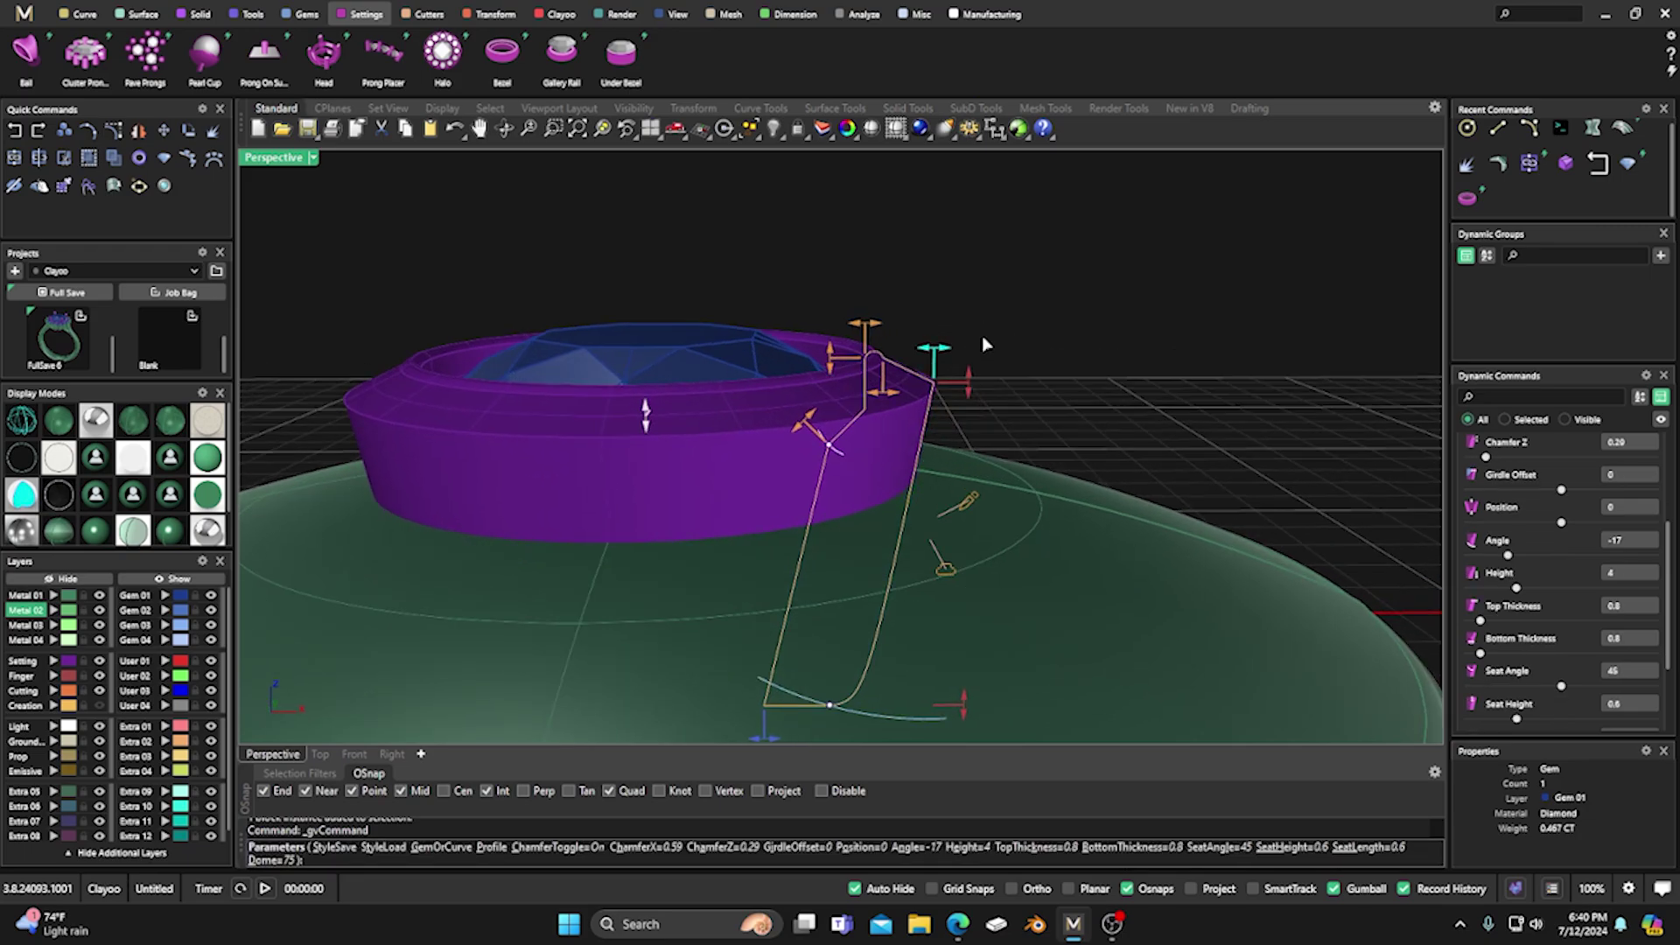
# Shorten the bezel from below to a height of about 2.49 mm.
pyautogui.scroll(-5, 986, 345)
pyautogui.moveTo(910, 553); pyautogui.dragTo(882, 499, button='right')
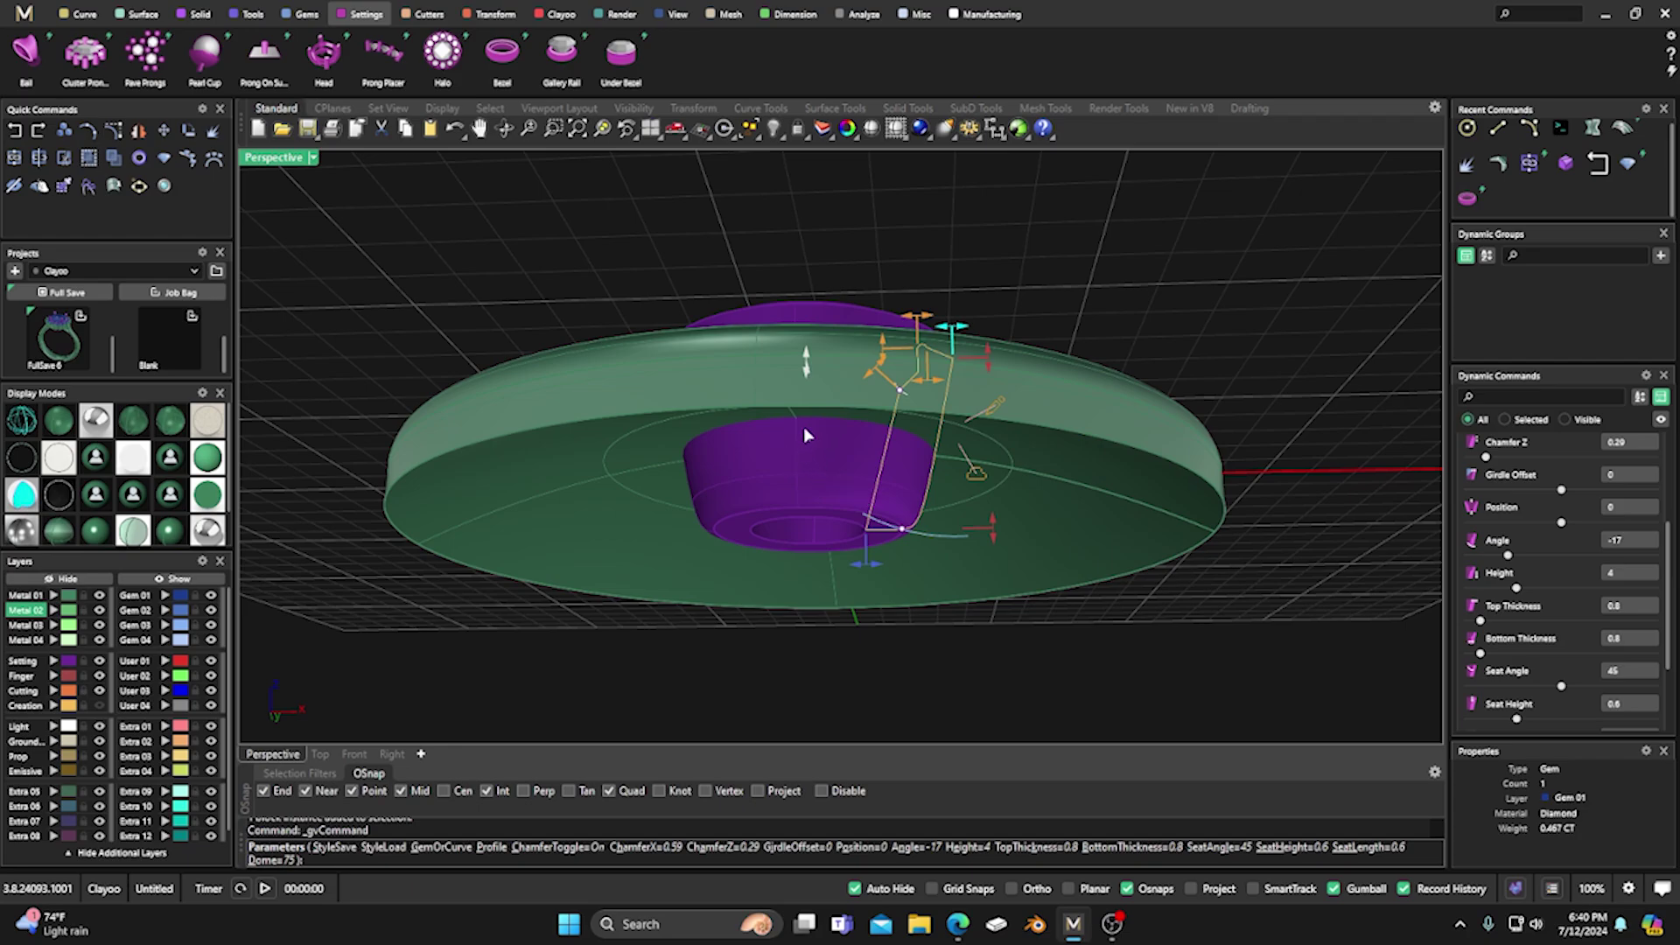
pyautogui.moveTo(995, 534)
pyautogui.moveTo(995, 531); pyautogui.dragTo(998, 469)
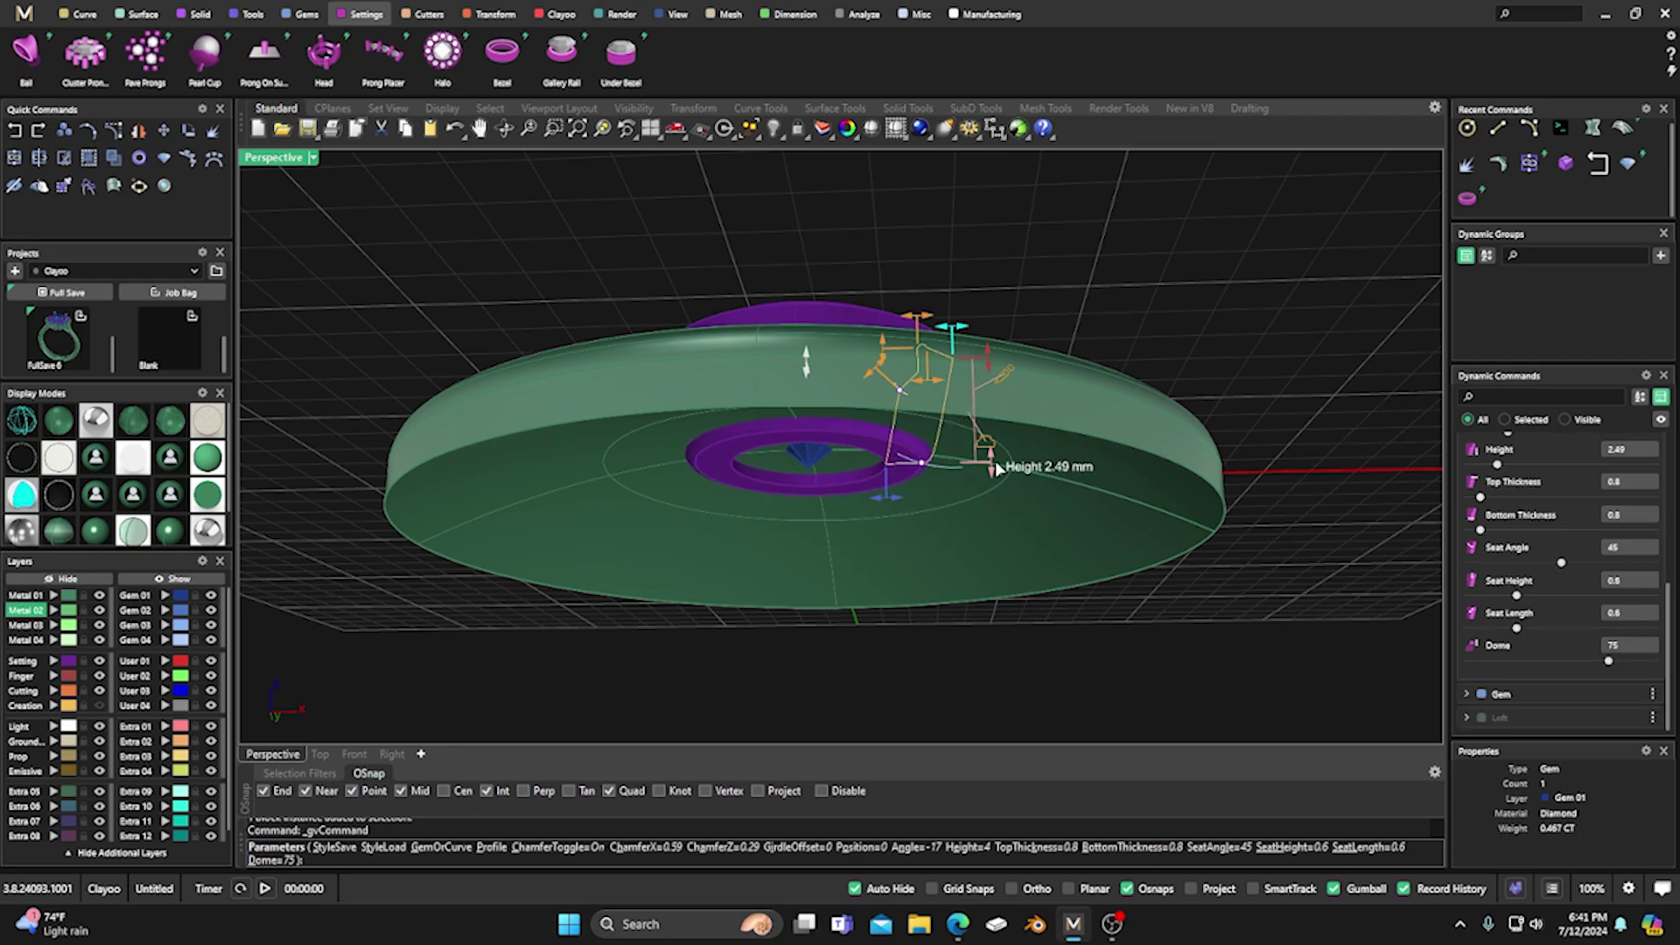
pyautogui.moveTo(992, 477); pyautogui.dragTo(945, 603, button='right')
# Check the bezel's fit around the gem and on the dome from several angles, and accept the setting.
pyautogui.scroll(-4, 723, 397)
pyautogui.moveTo(724, 402); pyautogui.dragTo(753, 523, button='right')
pyautogui.scroll(6, 740, 423)
pyautogui.moveTo(741, 425); pyautogui.dragTo(858, 400, button='right')
pyautogui.scroll(3, 895, 334)
pyautogui.scroll(-4, 826, 335)
pyautogui.scroll(5, 921, 372)
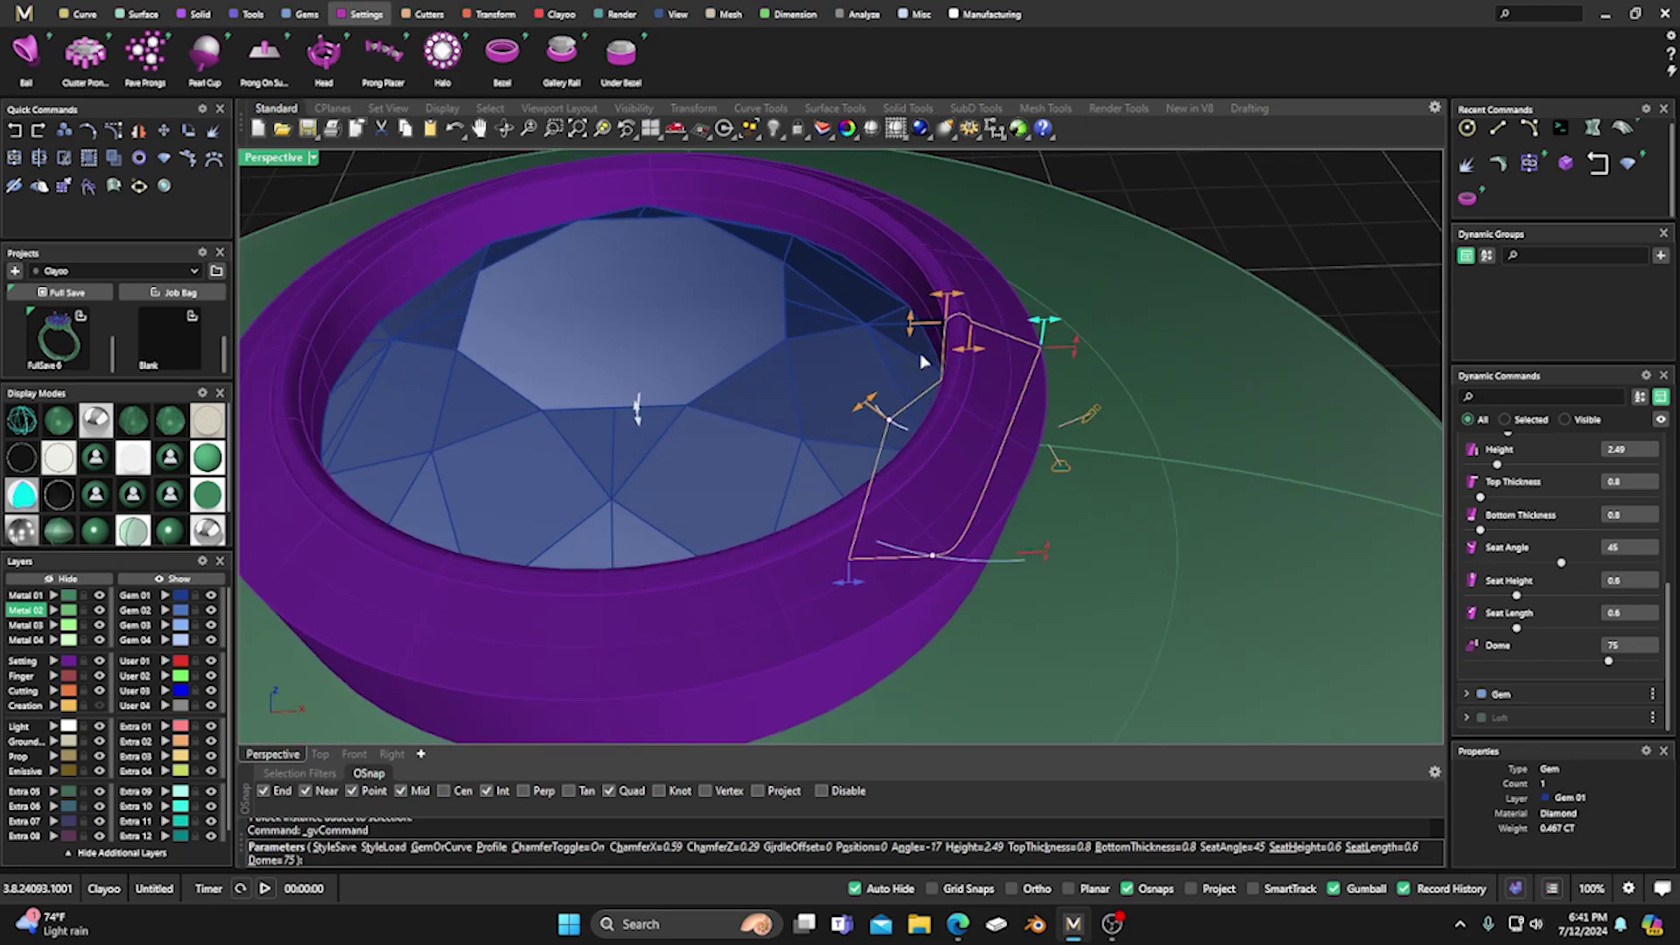
pyautogui.scroll(-3, 968, 457)
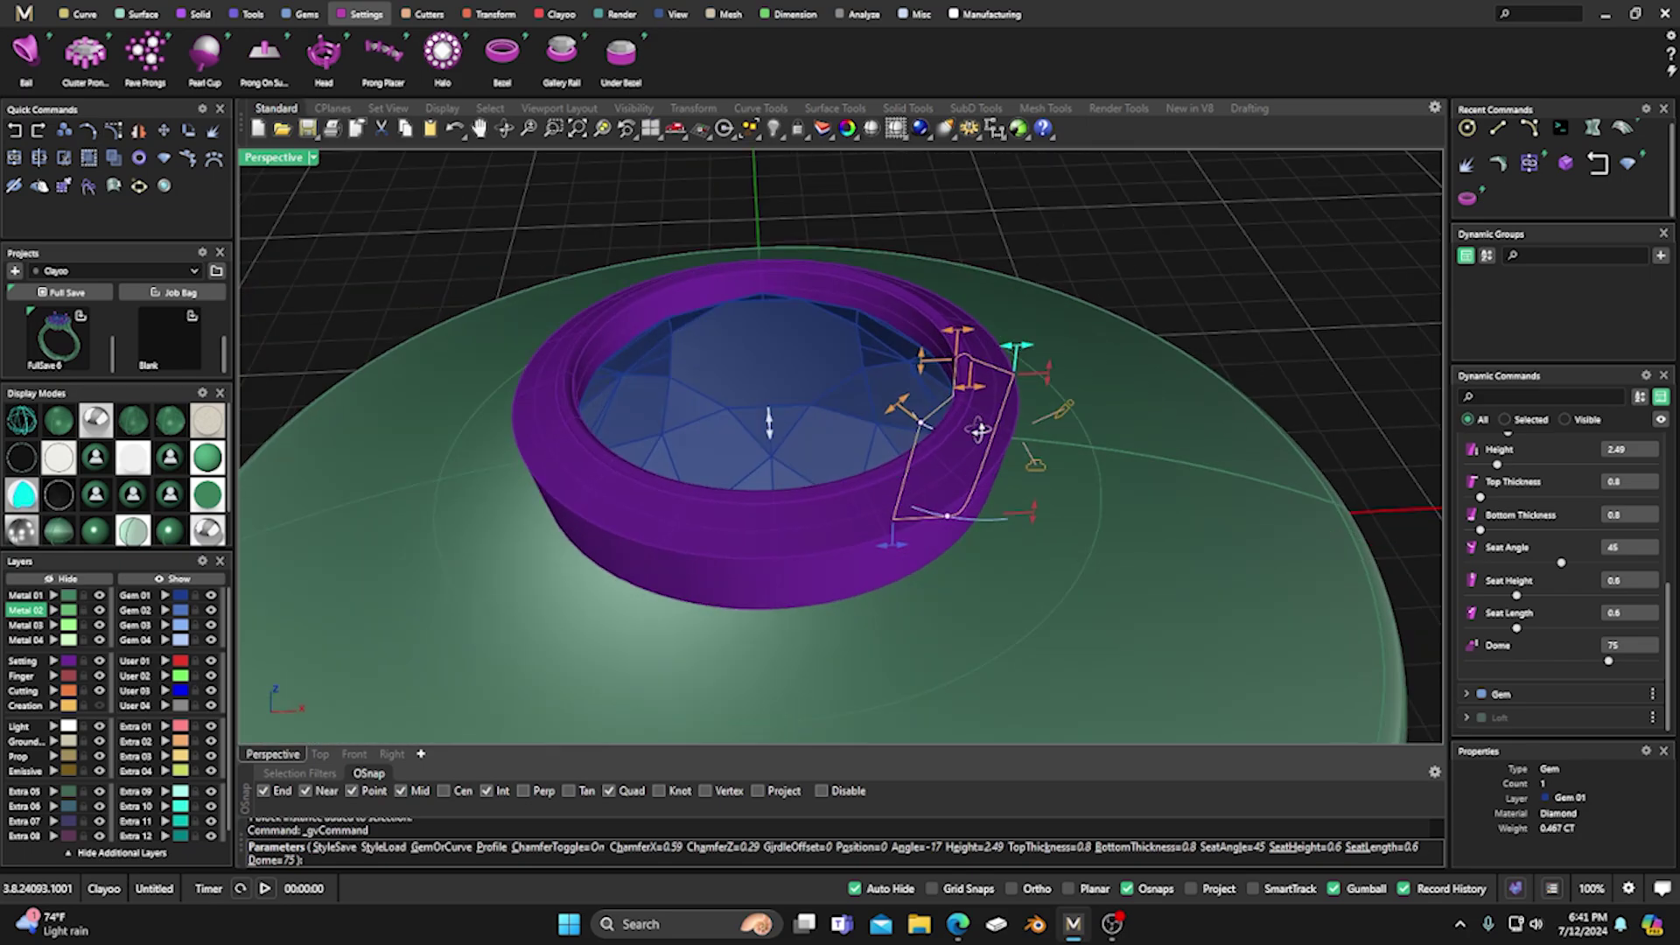
pyautogui.moveTo(968, 457); pyautogui.dragTo(975, 376, button='right')
pyautogui.scroll(1, 975, 376)
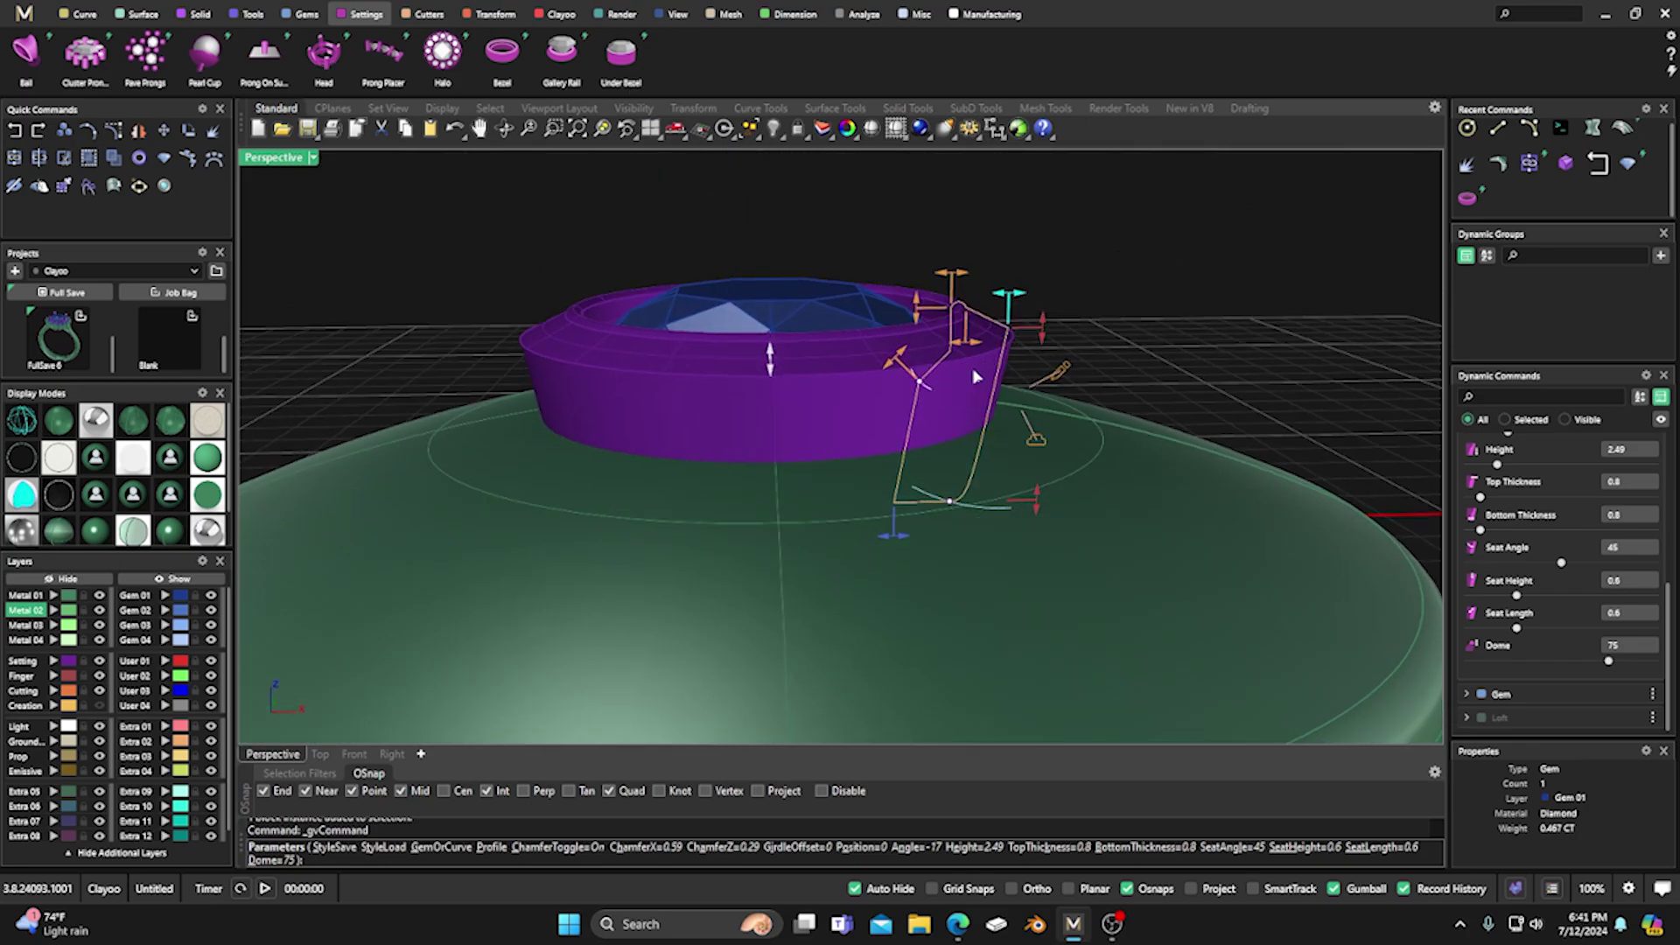
pyautogui.rightClick(661, 359)
pyautogui.scroll(-5, 669, 361)
pyautogui.moveTo(683, 364); pyautogui.dragTo(634, 467, button='right')
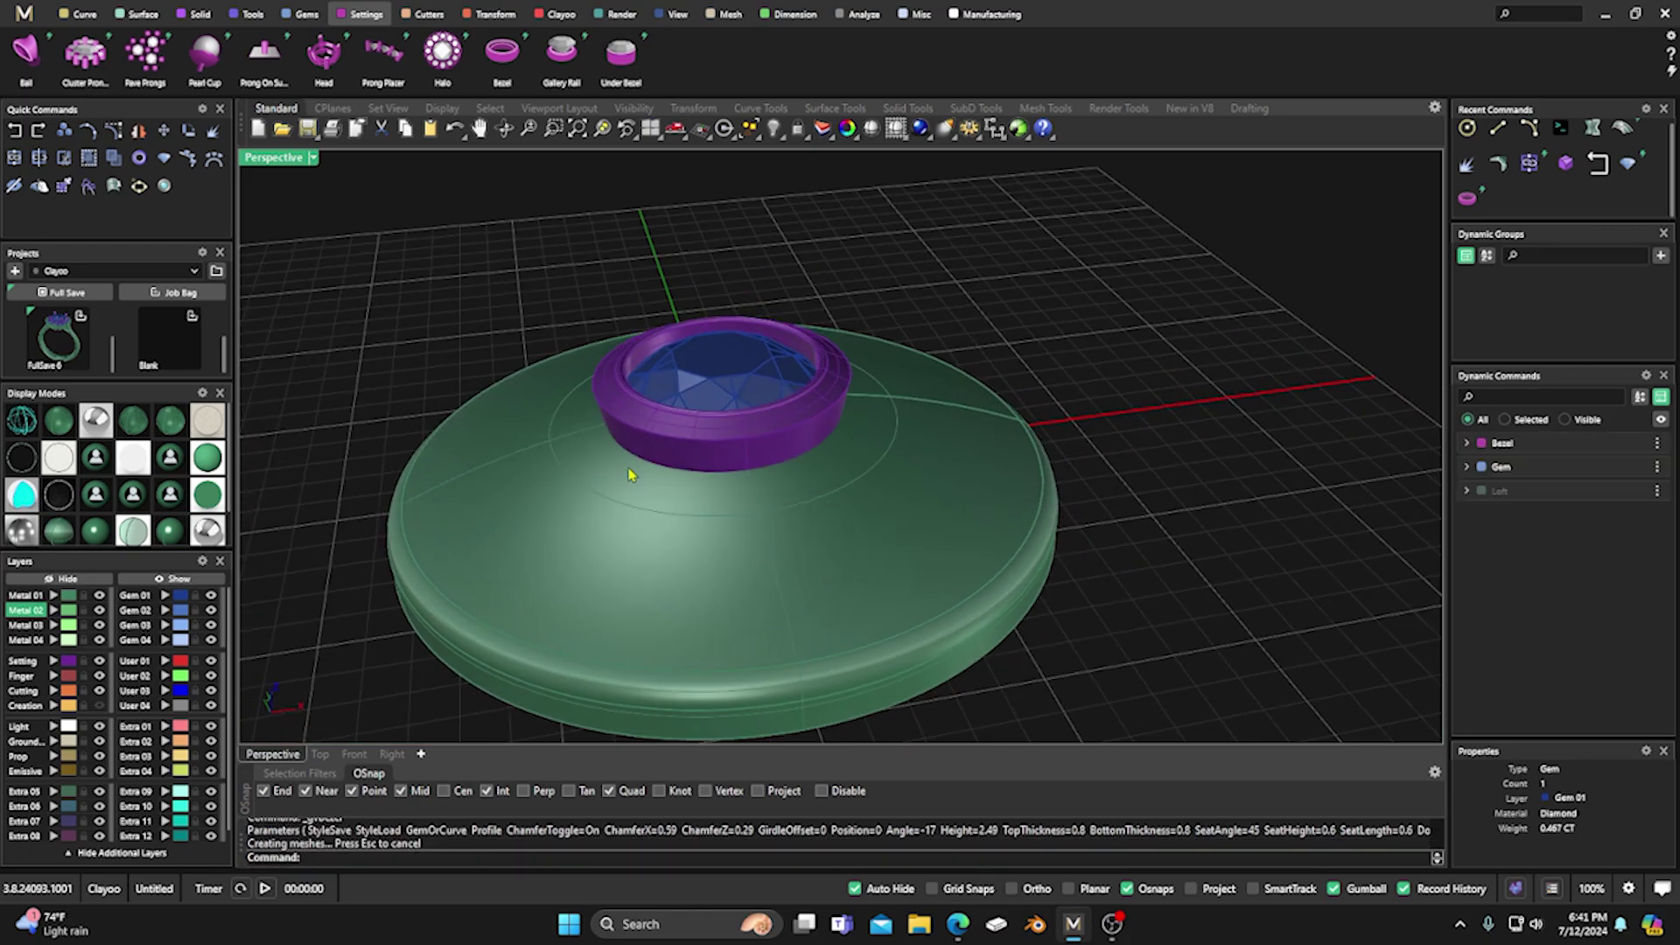
# Compare the disc's underside with the reference picture in the browser and check the disc and bezel by selecting them individually.
pyautogui.moveTo(517, 585); pyautogui.dragTo(630, 406, button='right')
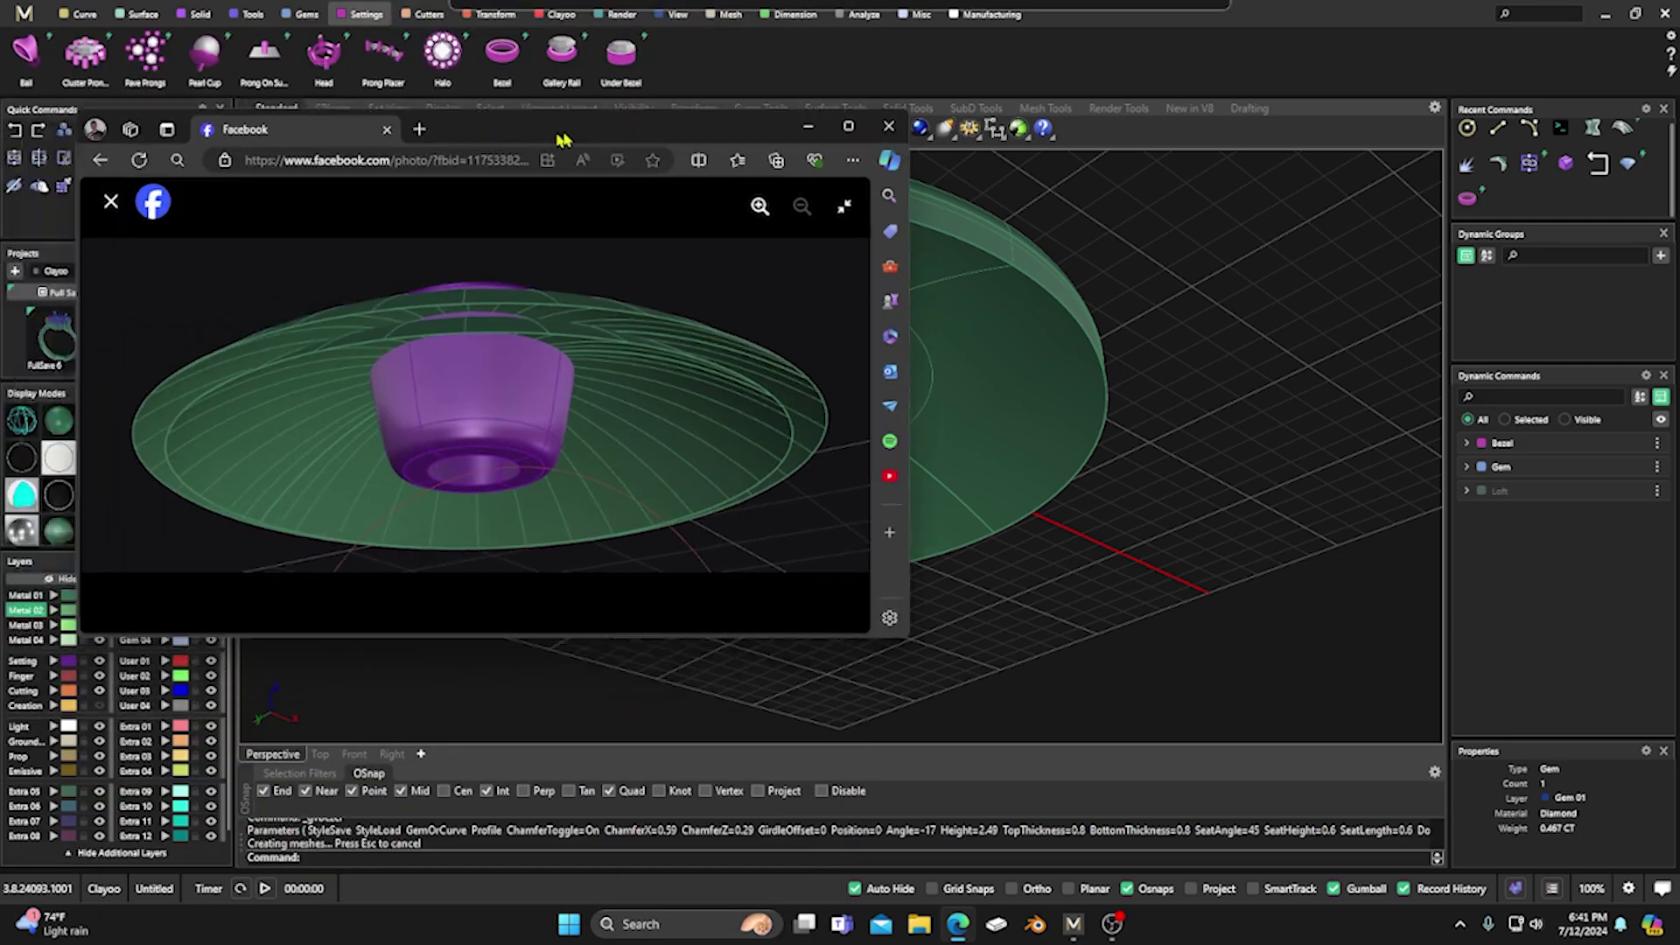
pyautogui.moveTo(860, 396); pyautogui.dragTo(888, 543, button='right')
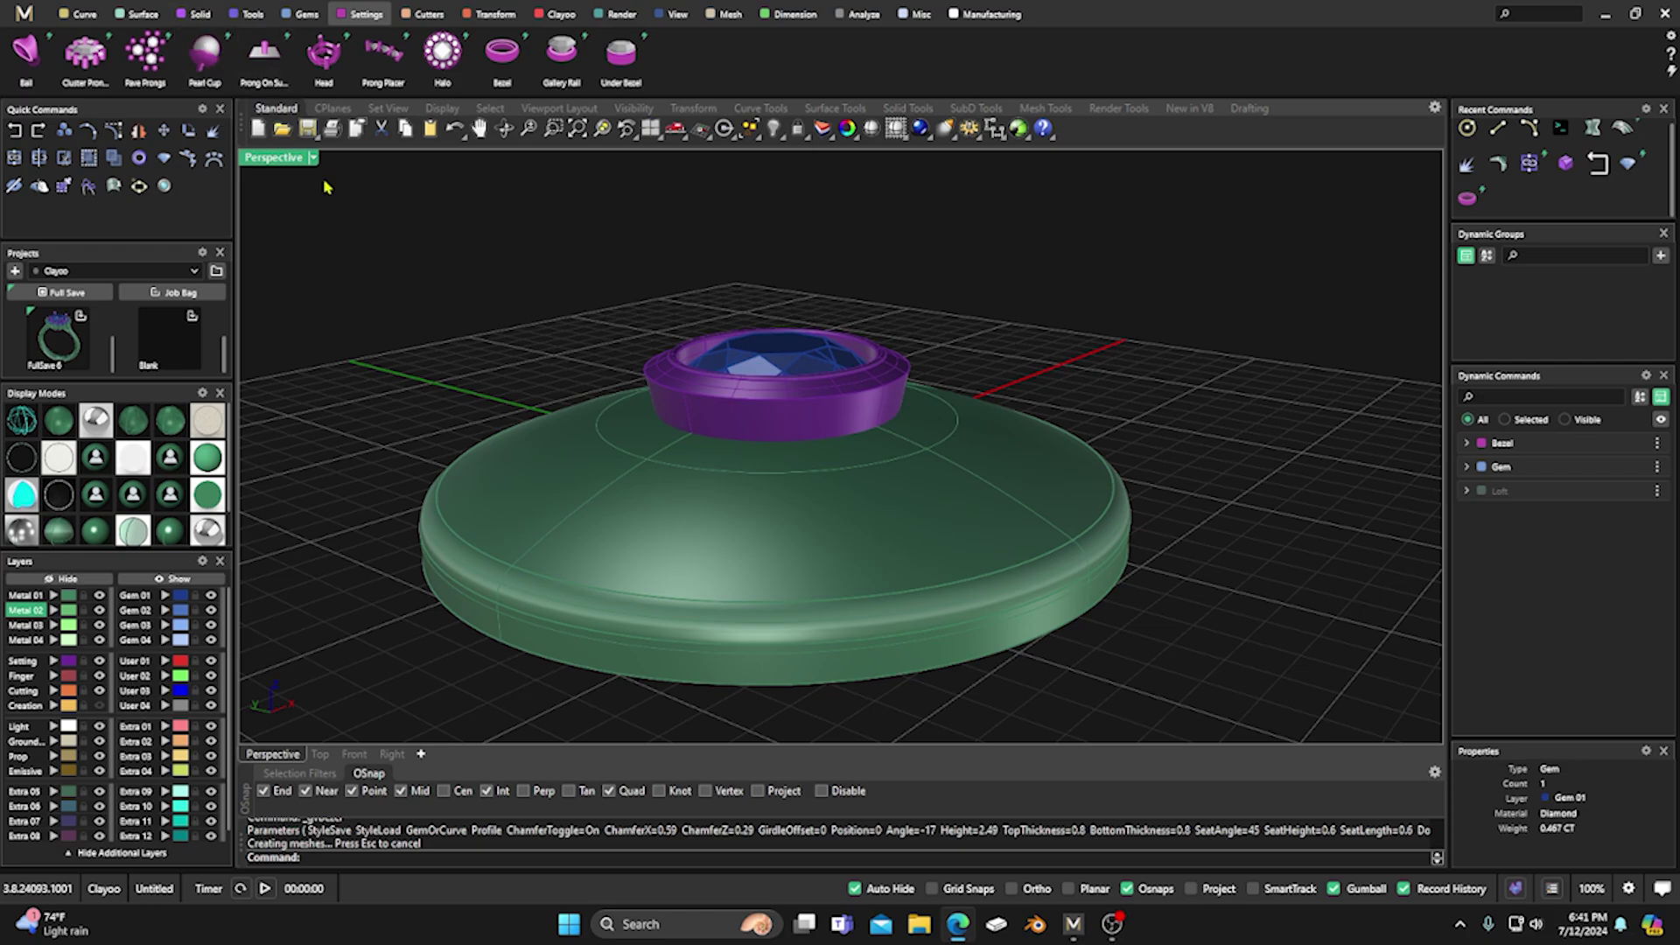
pyautogui.click(536, 537)
pyautogui.click(510, 338)
pyautogui.click(540, 481)
pyautogui.click(517, 333)
pyautogui.click(638, 393)
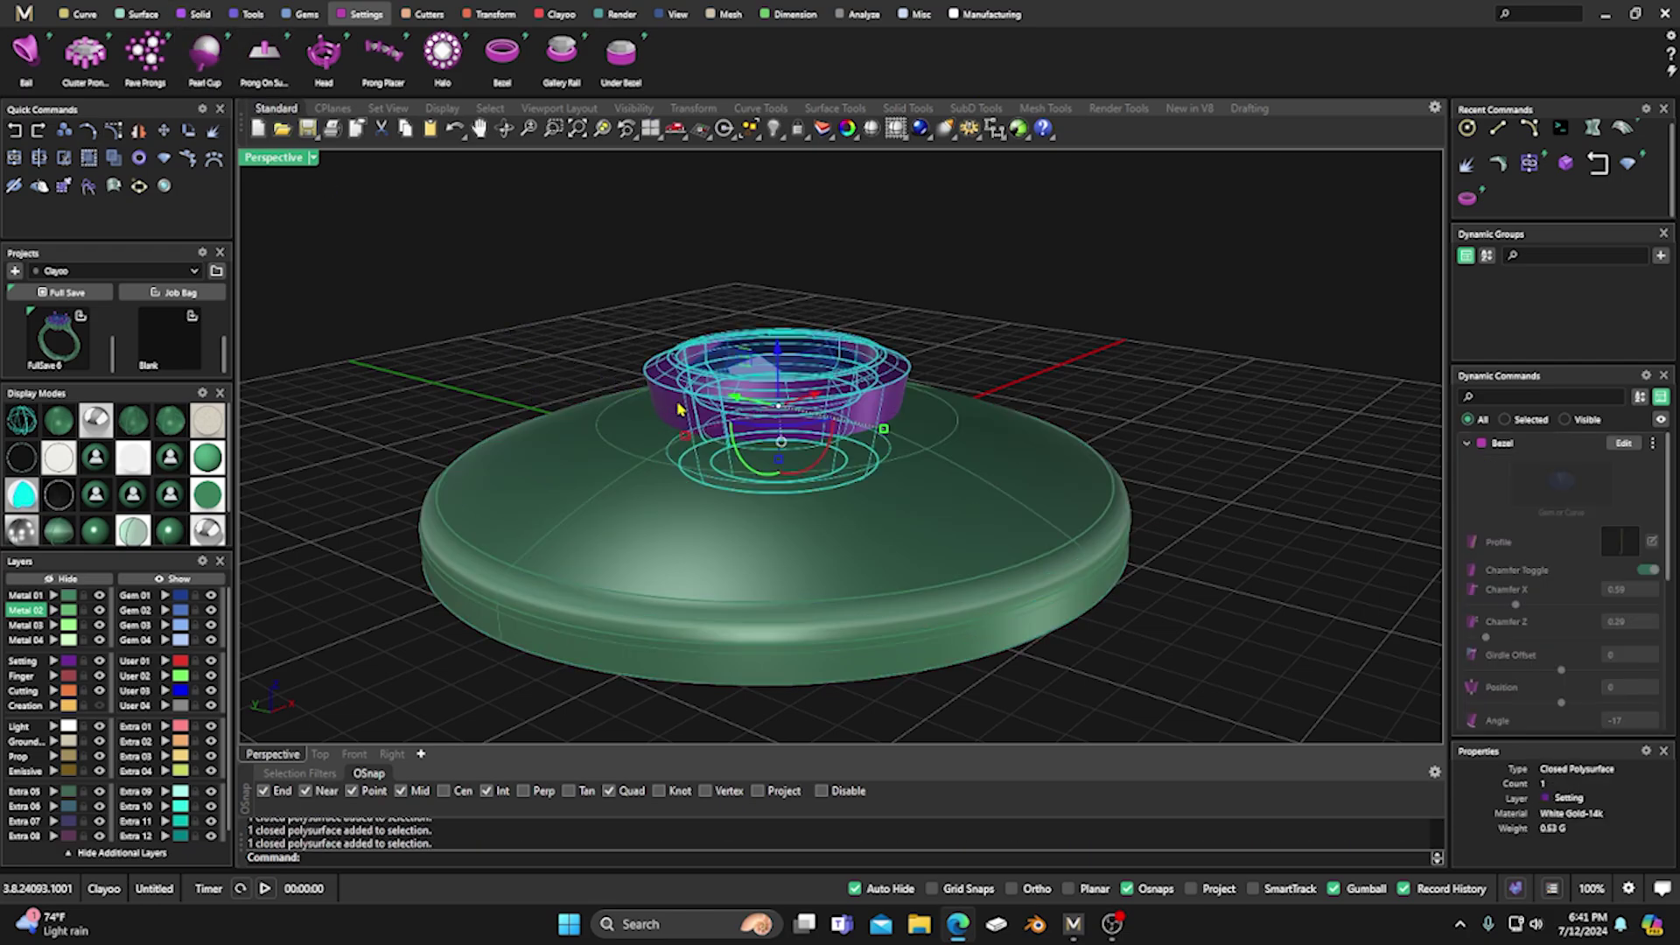
pyautogui.click(573, 317)
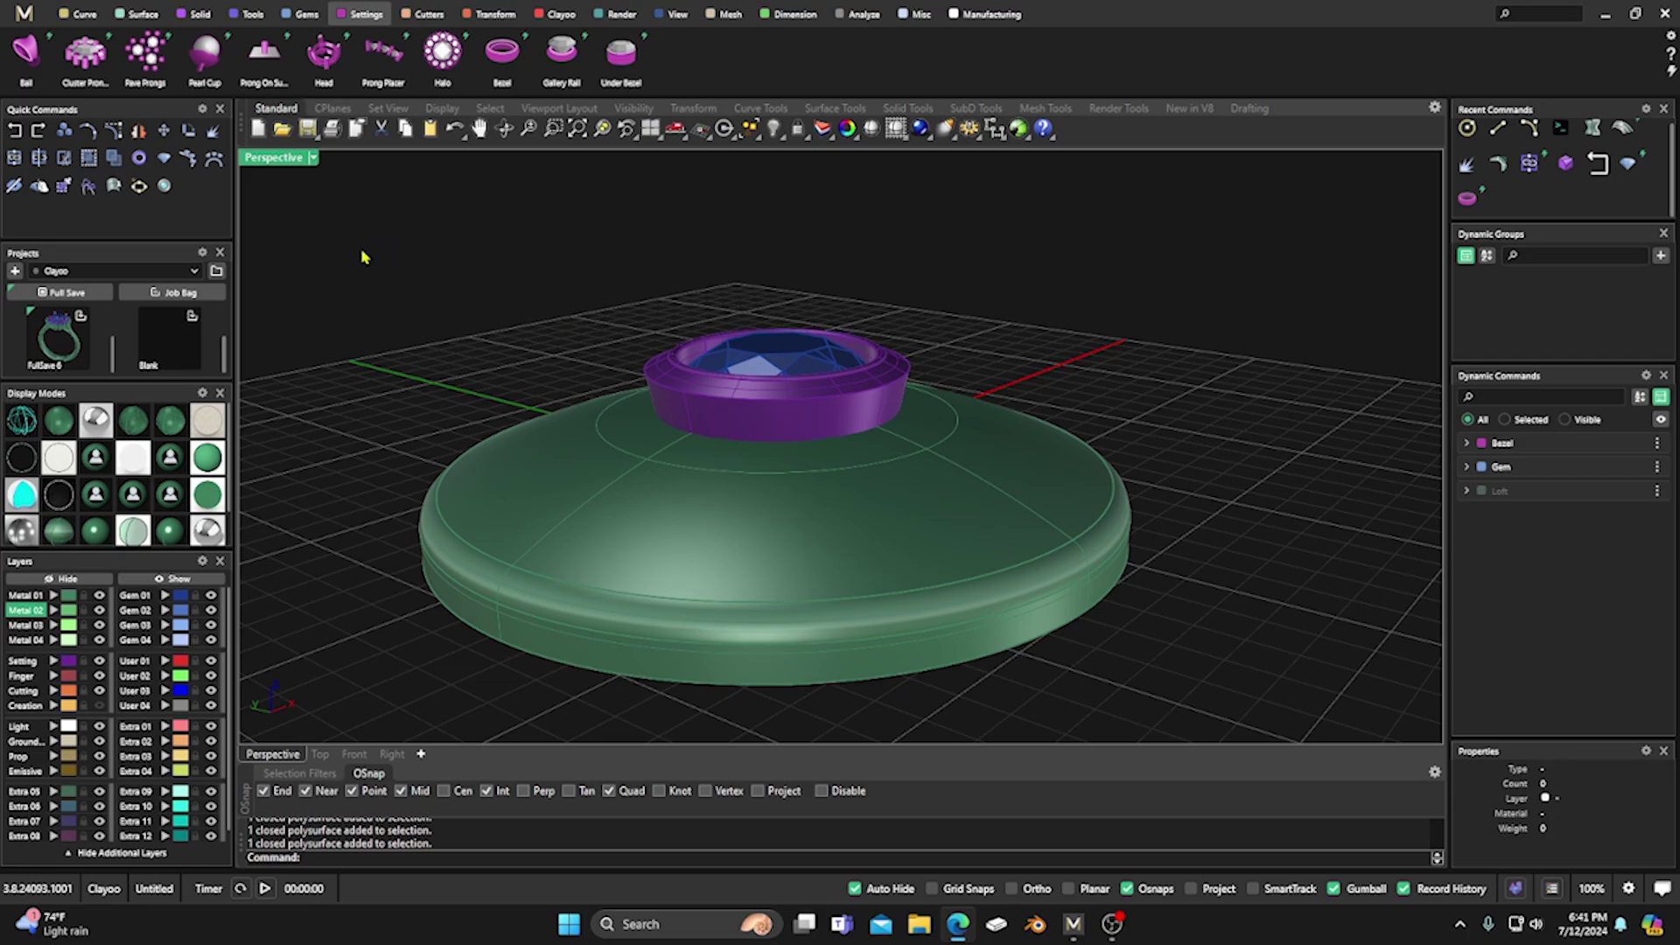
# Subtract the bezel from the domed disc with a Boolean Difference.
pyautogui.click(195, 14)
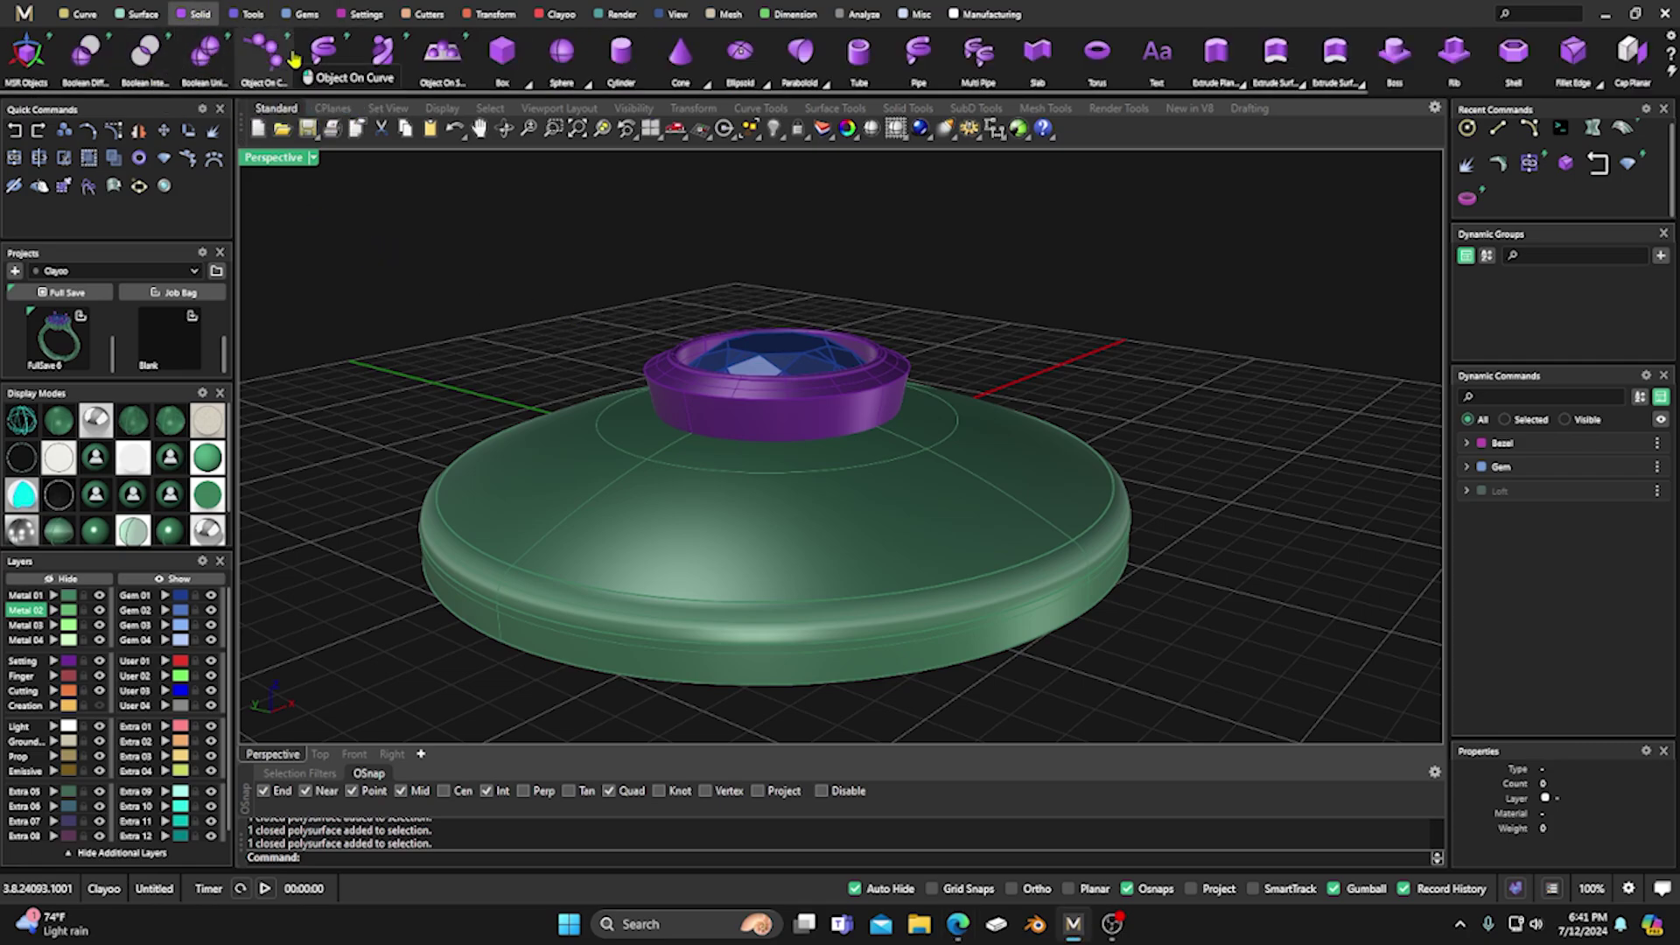
pyautogui.click(87, 56)
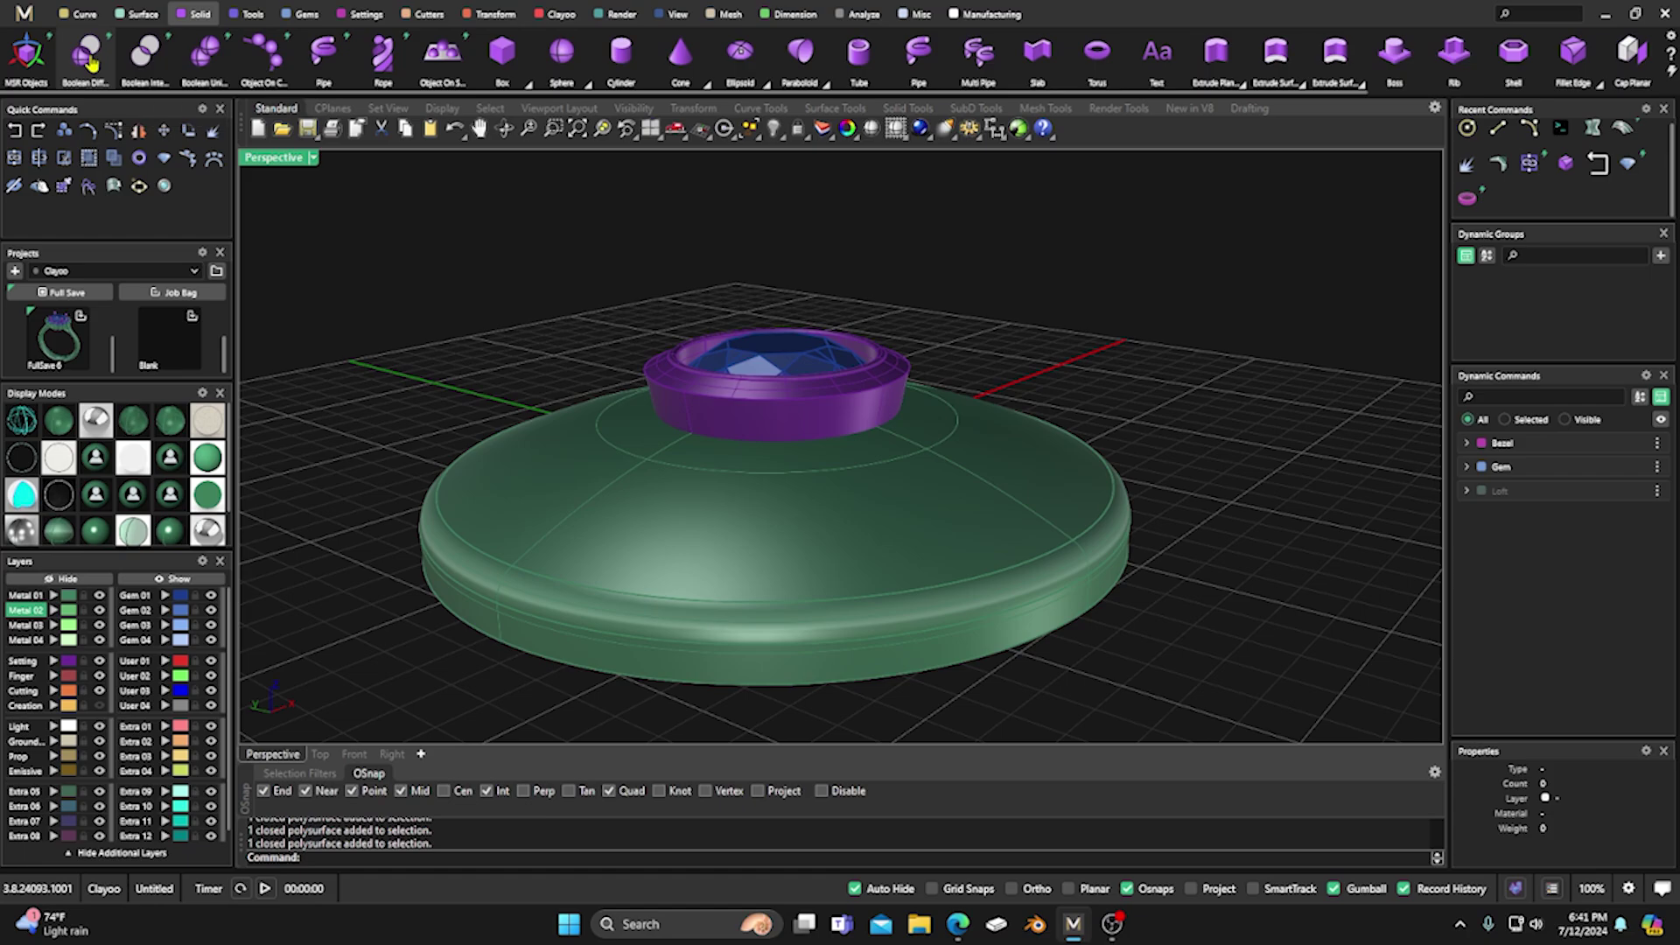
pyautogui.click(567, 464)
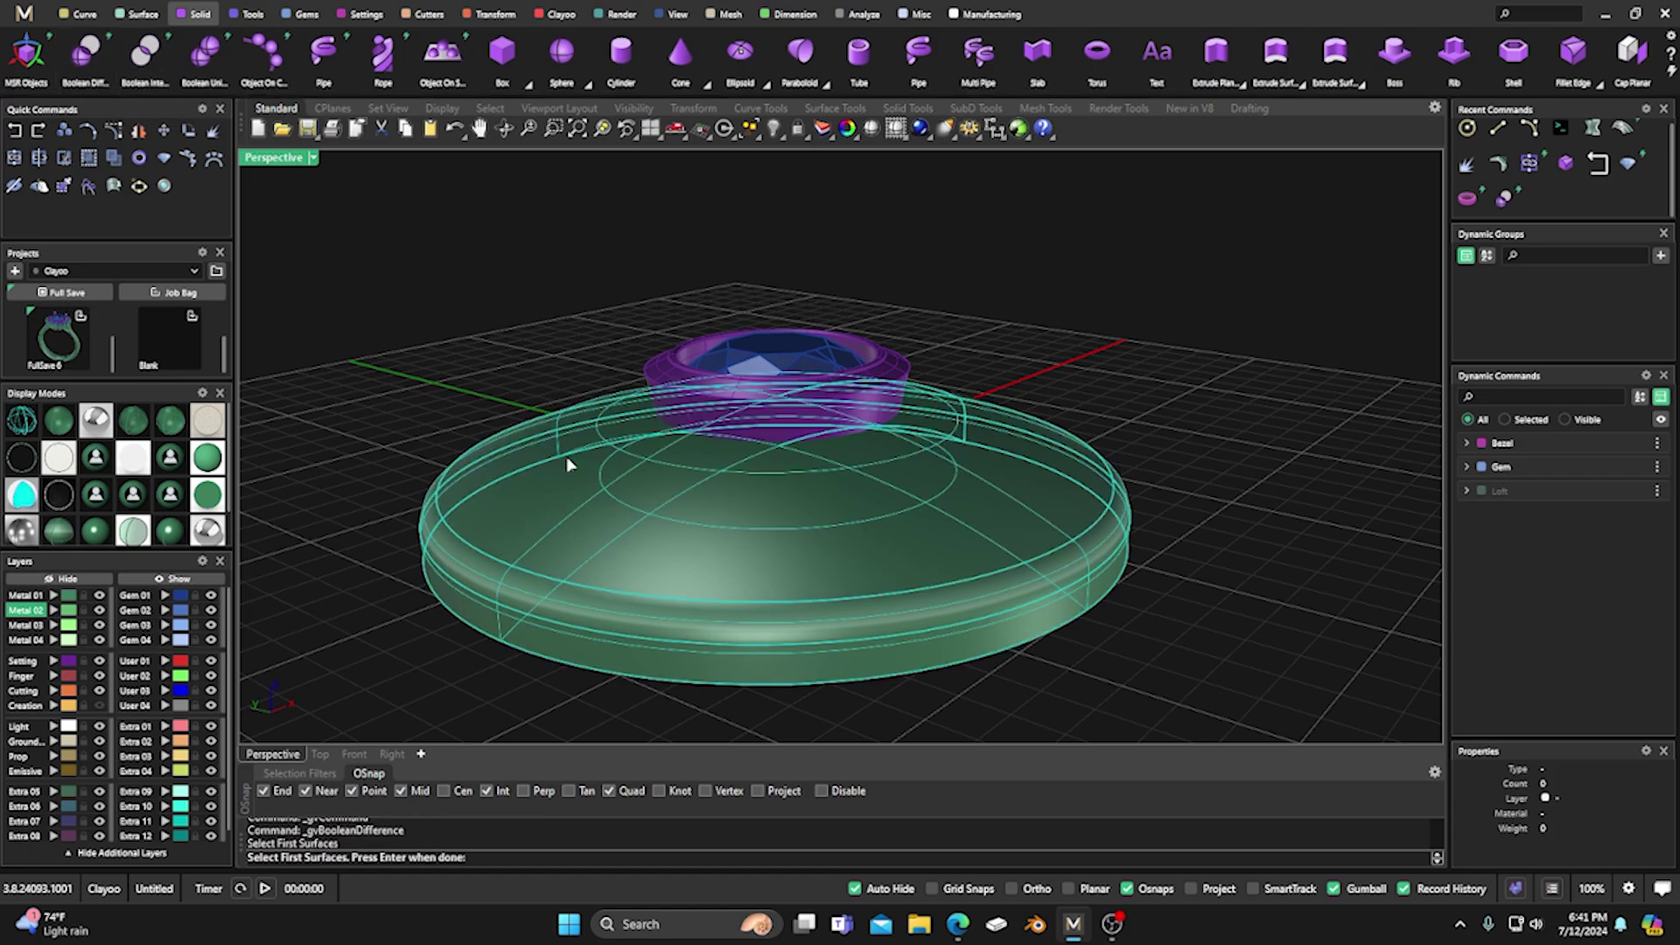
pyautogui.press('Return')
pyautogui.click(672, 394)
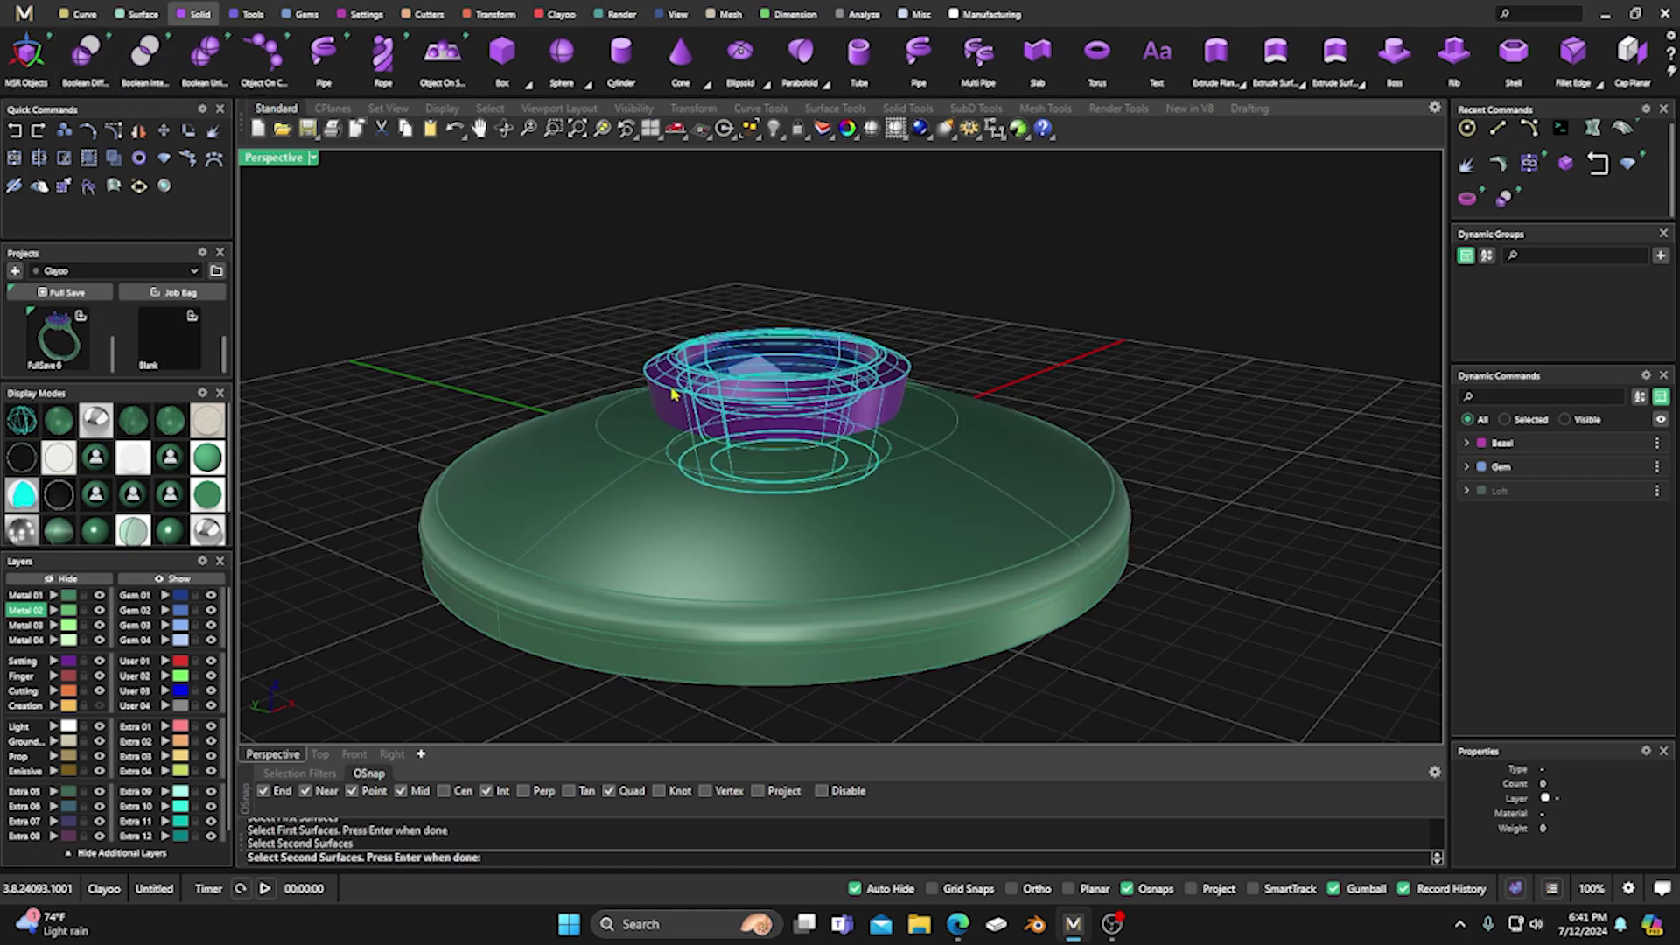
pyautogui.press('Return')
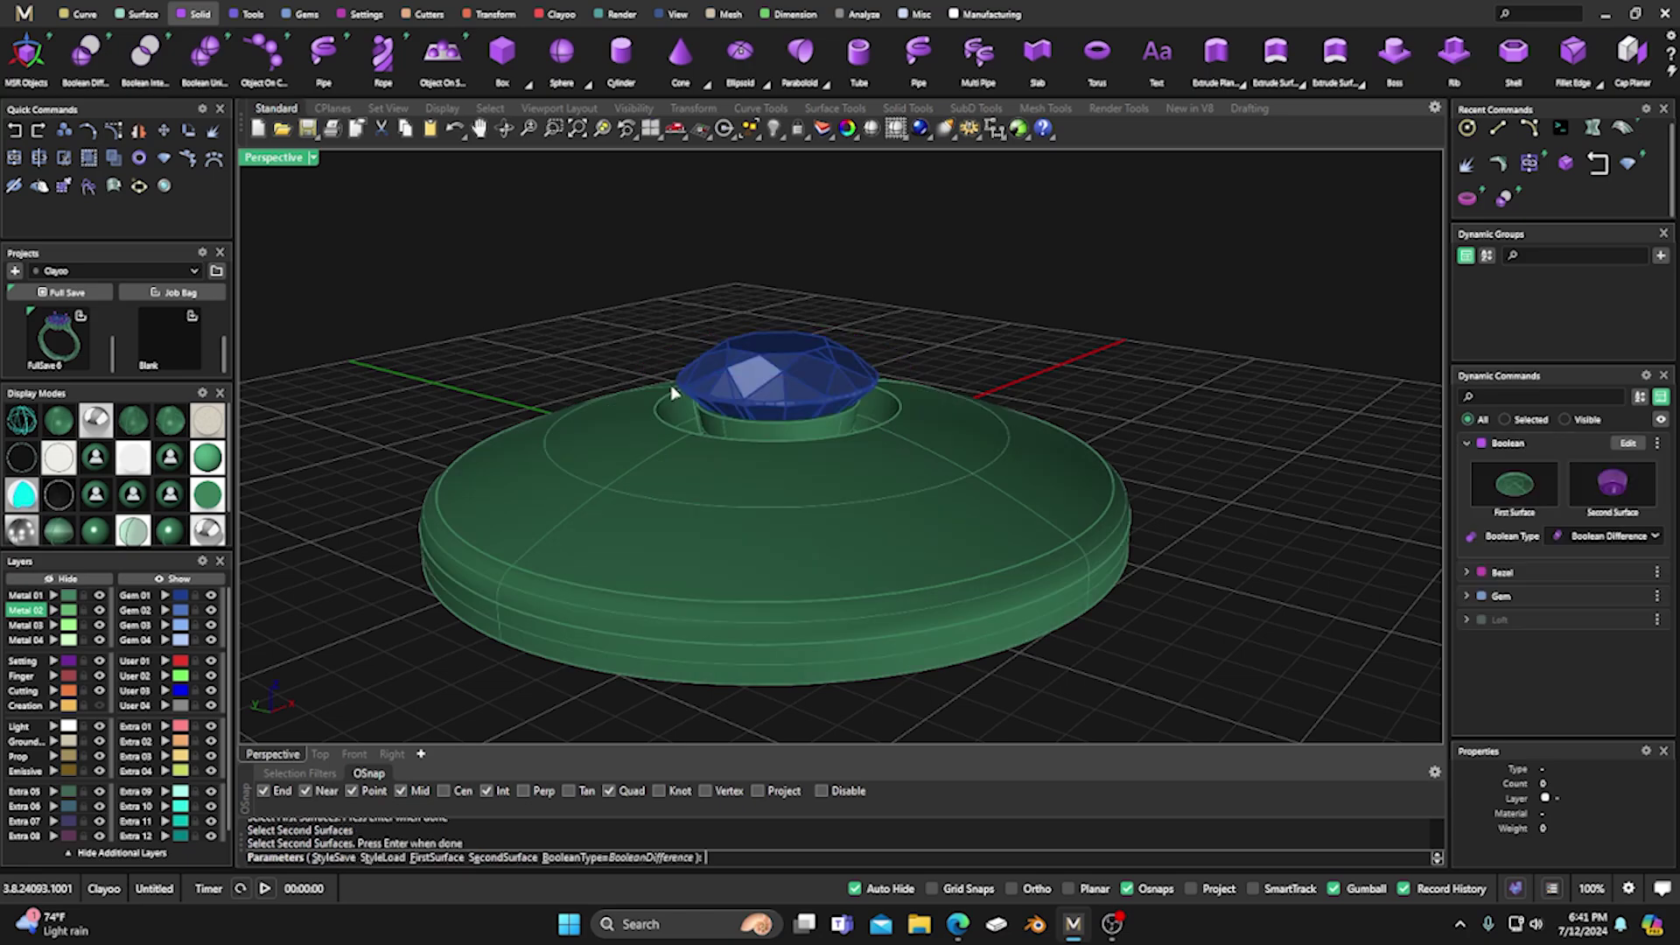
pyautogui.press('Return')
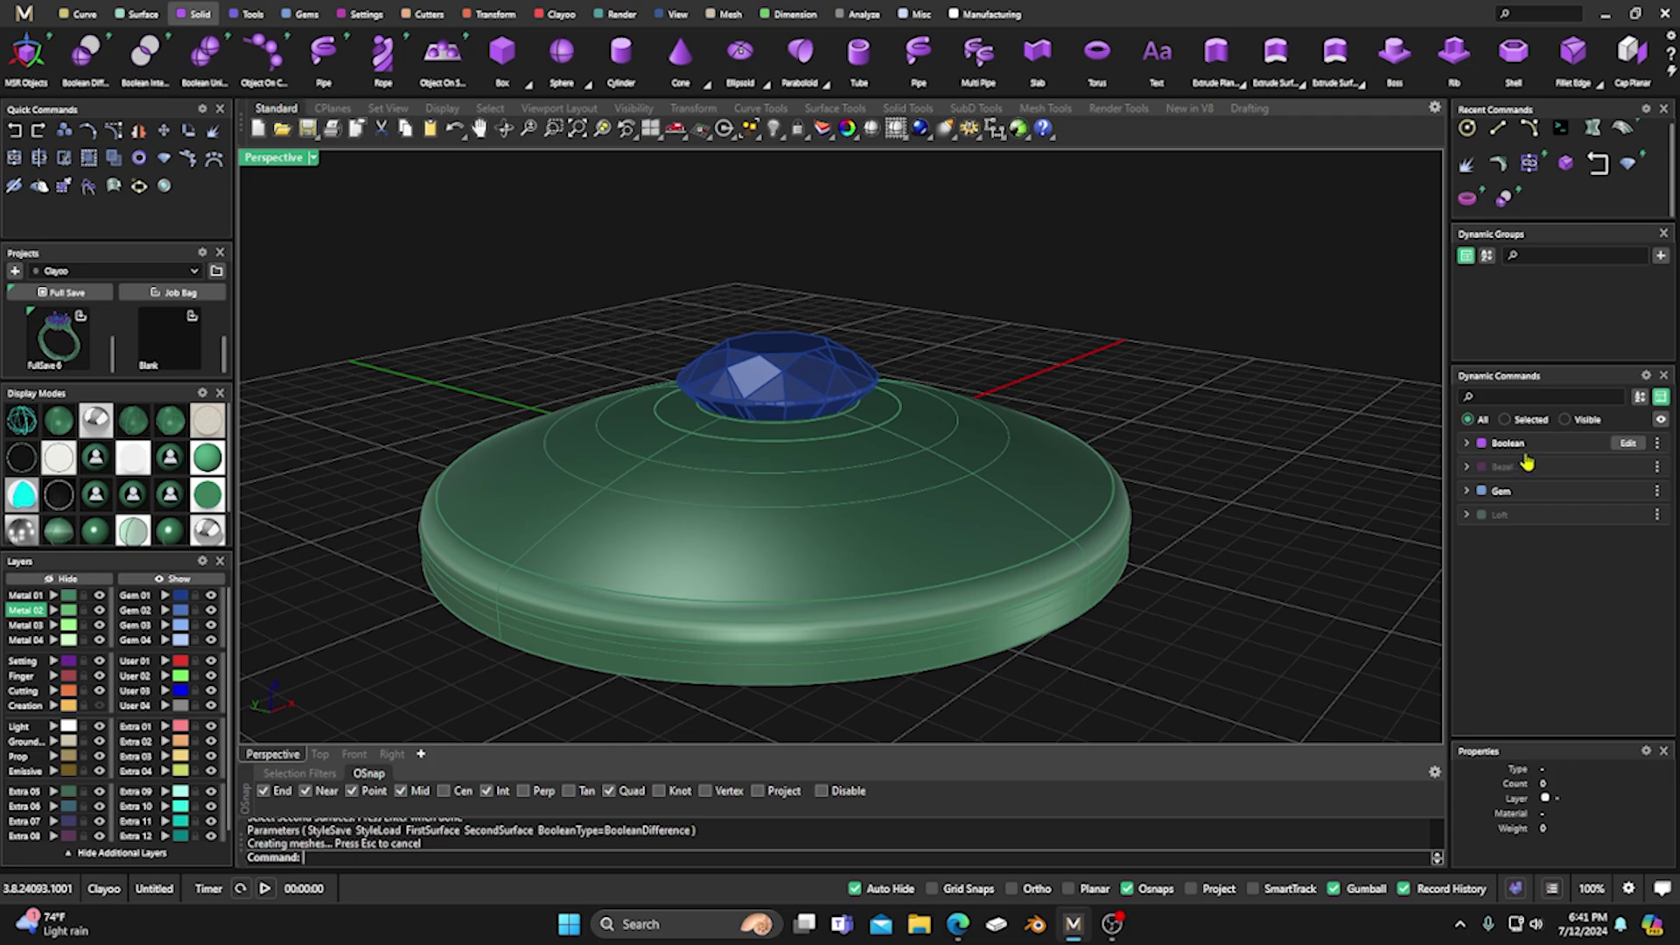
# Show the hidden bezel that was used as the cutter in the Boolean Difference.
pyautogui.moveTo(1518, 473)
pyautogui.click(1657, 467)
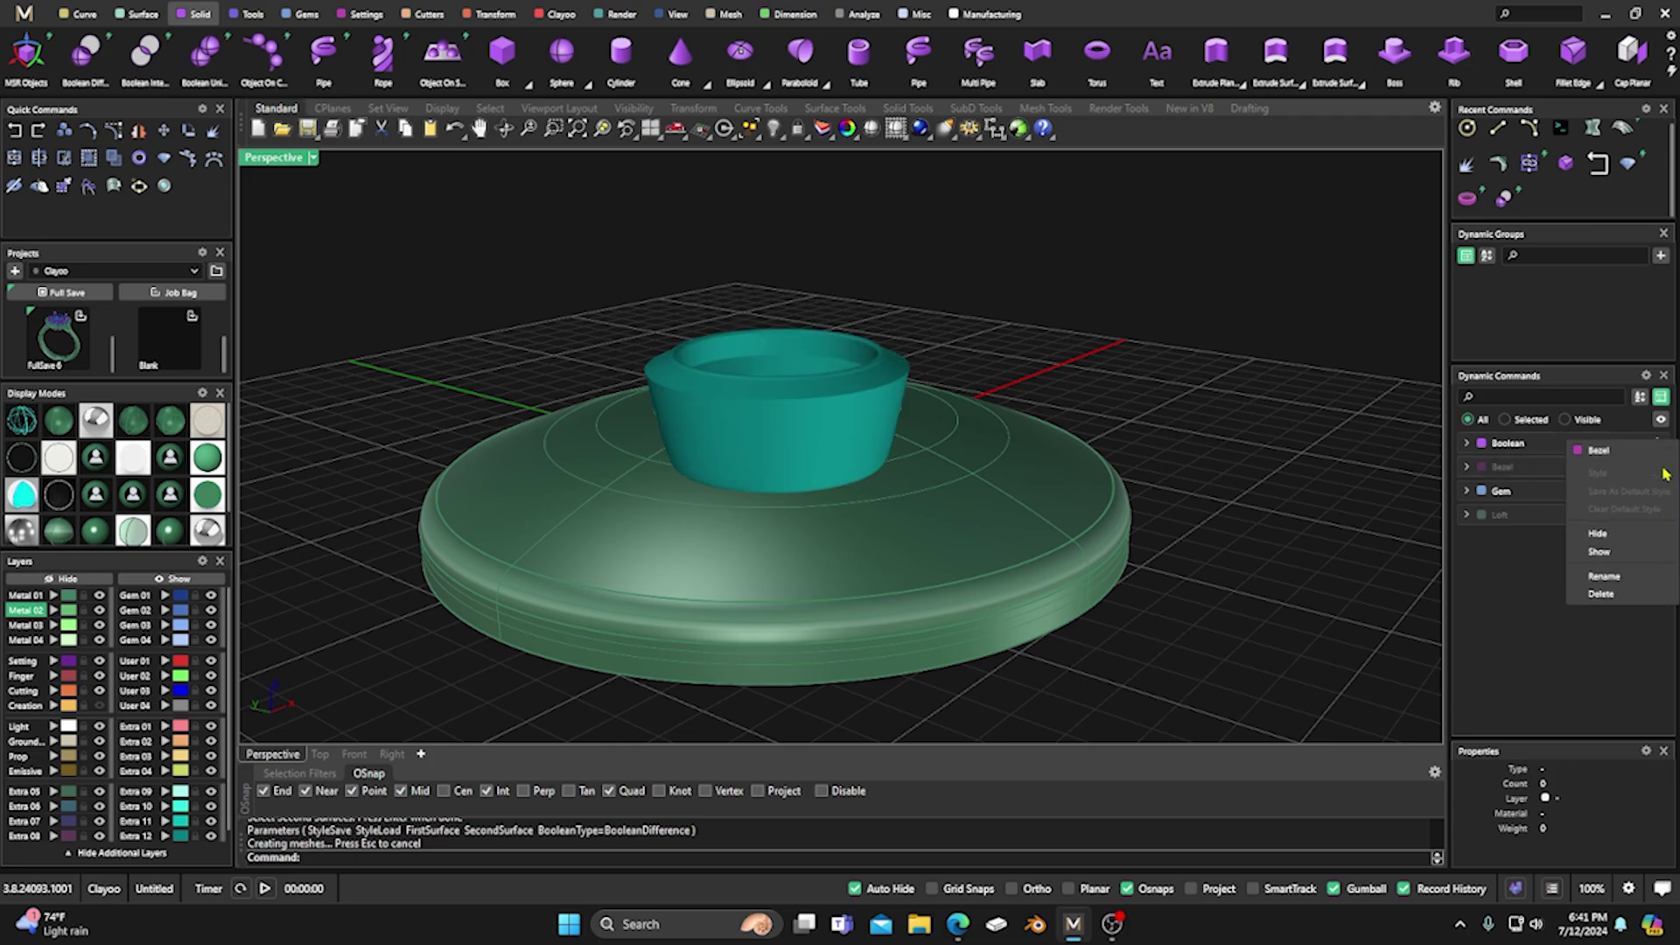
pyautogui.click(1607, 560)
pyautogui.moveTo(1102, 343)
pyautogui.mouseDown(button='right')
pyautogui.moveTo(1094, 383)
pyautogui.moveTo(1039, 356)
pyautogui.moveTo(1001, 376)
pyautogui.mouseUp(button='right')
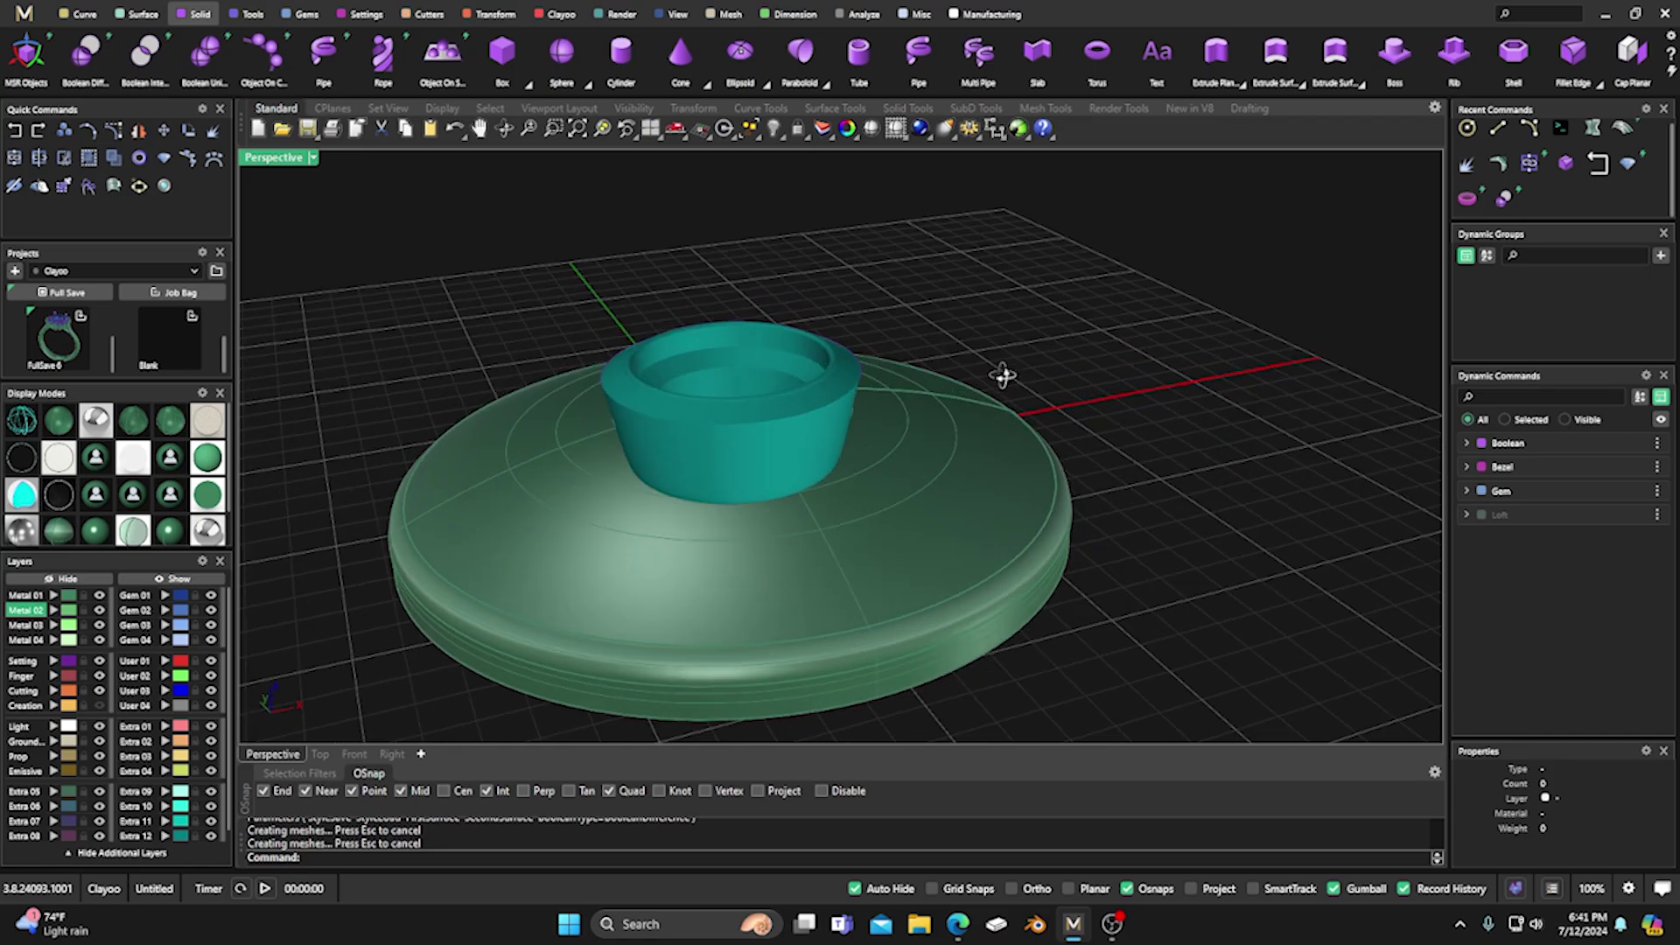
pyautogui.moveTo(628, 432); pyautogui.dragTo(604, 468, button='right')
# Hide the Setting and Gem 01 layers and delete the uncut original disc polysurface overlapping the Boolean result.
pyautogui.click(100, 662)
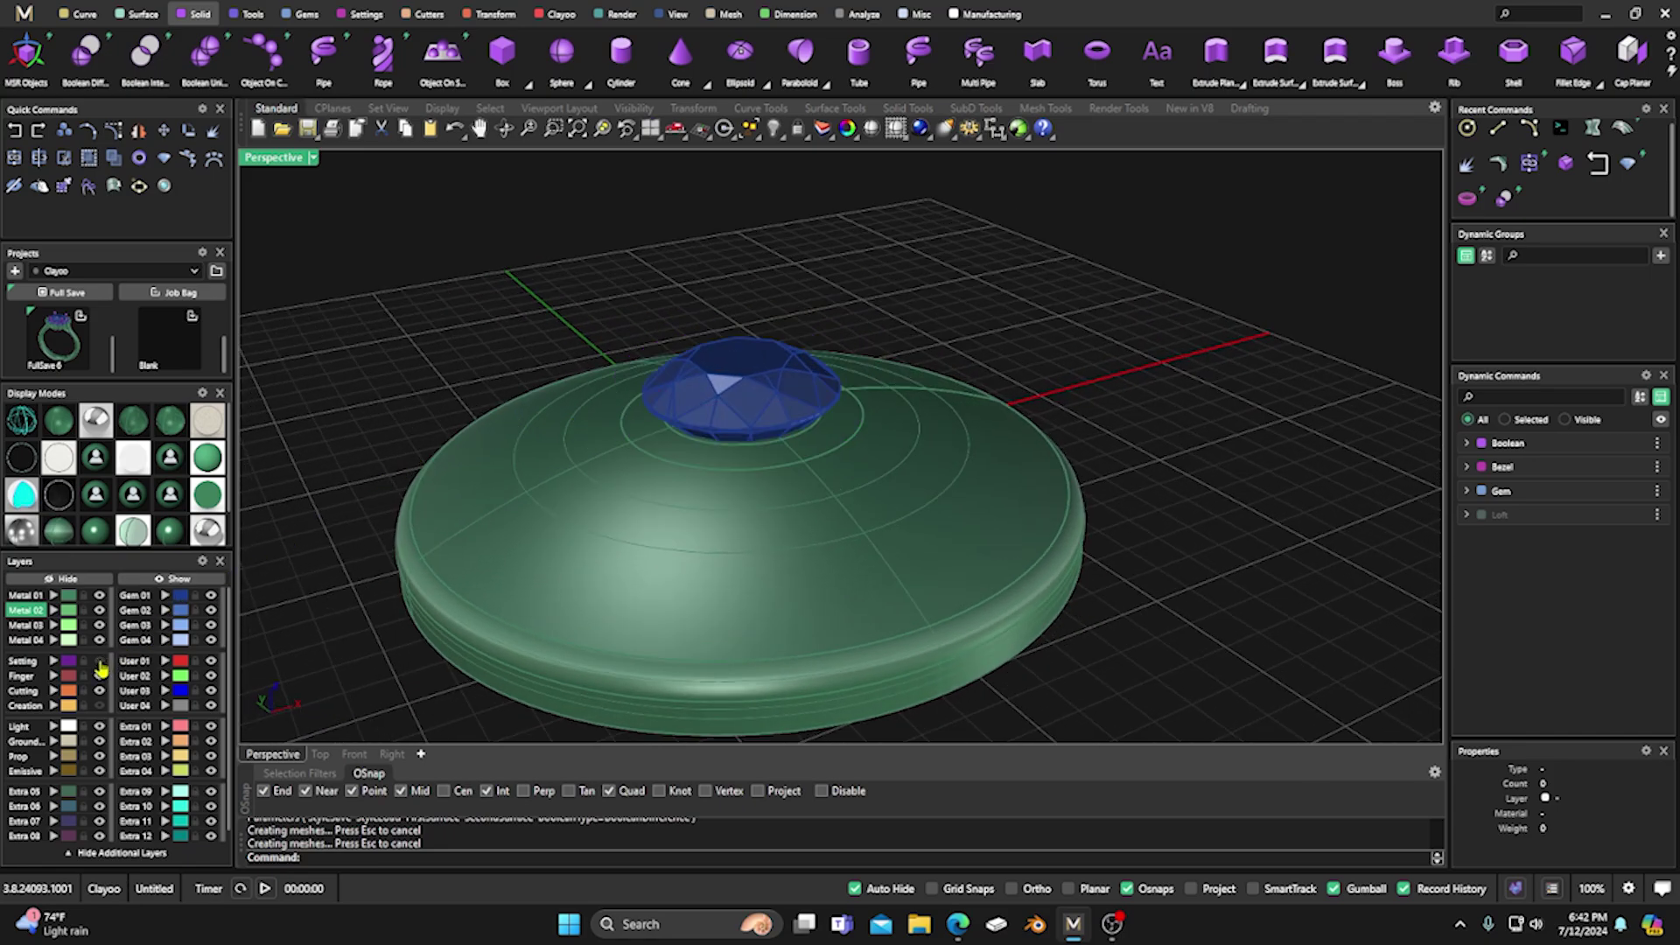
pyautogui.click(210, 595)
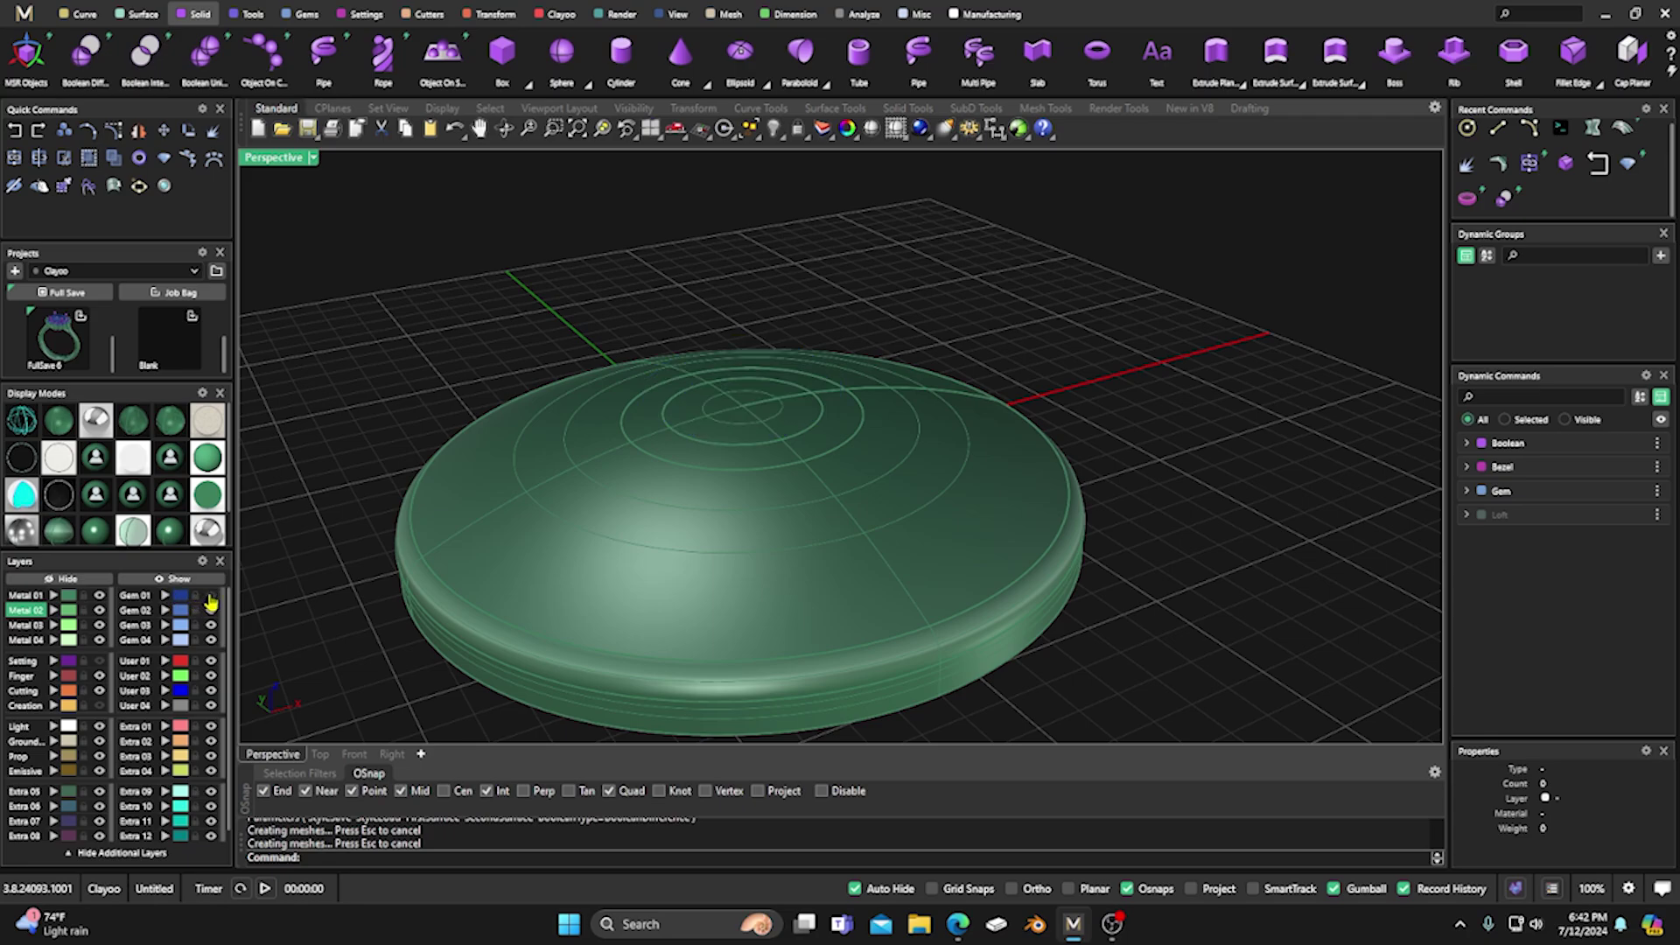
pyautogui.click(733, 421)
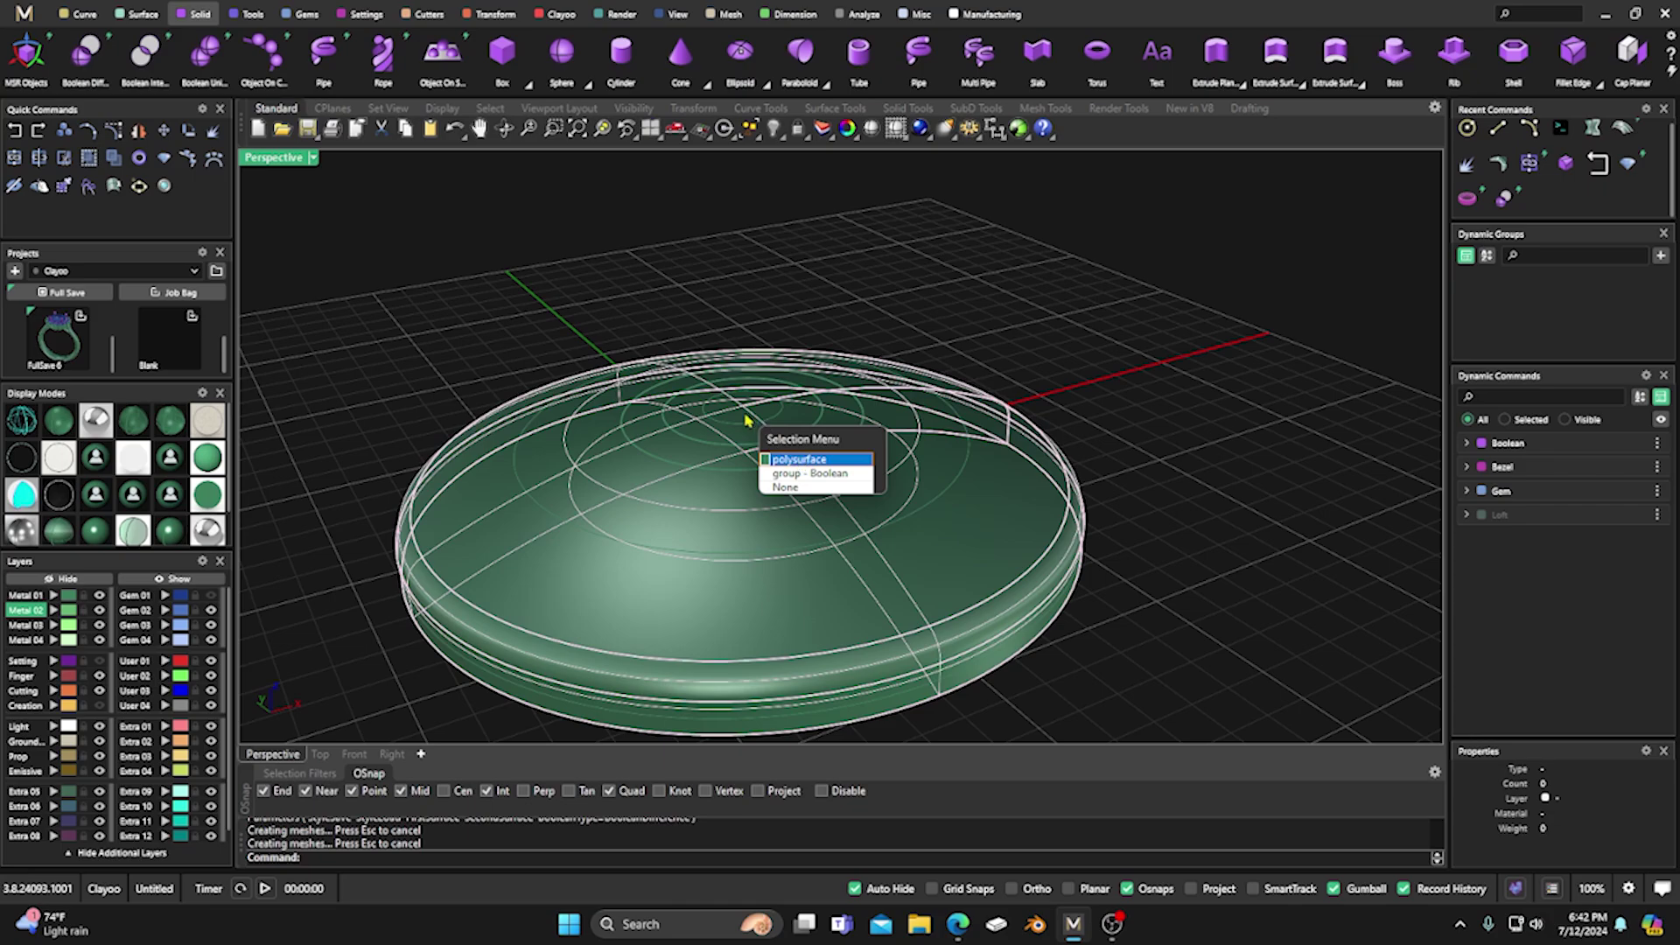
pyautogui.click(790, 462)
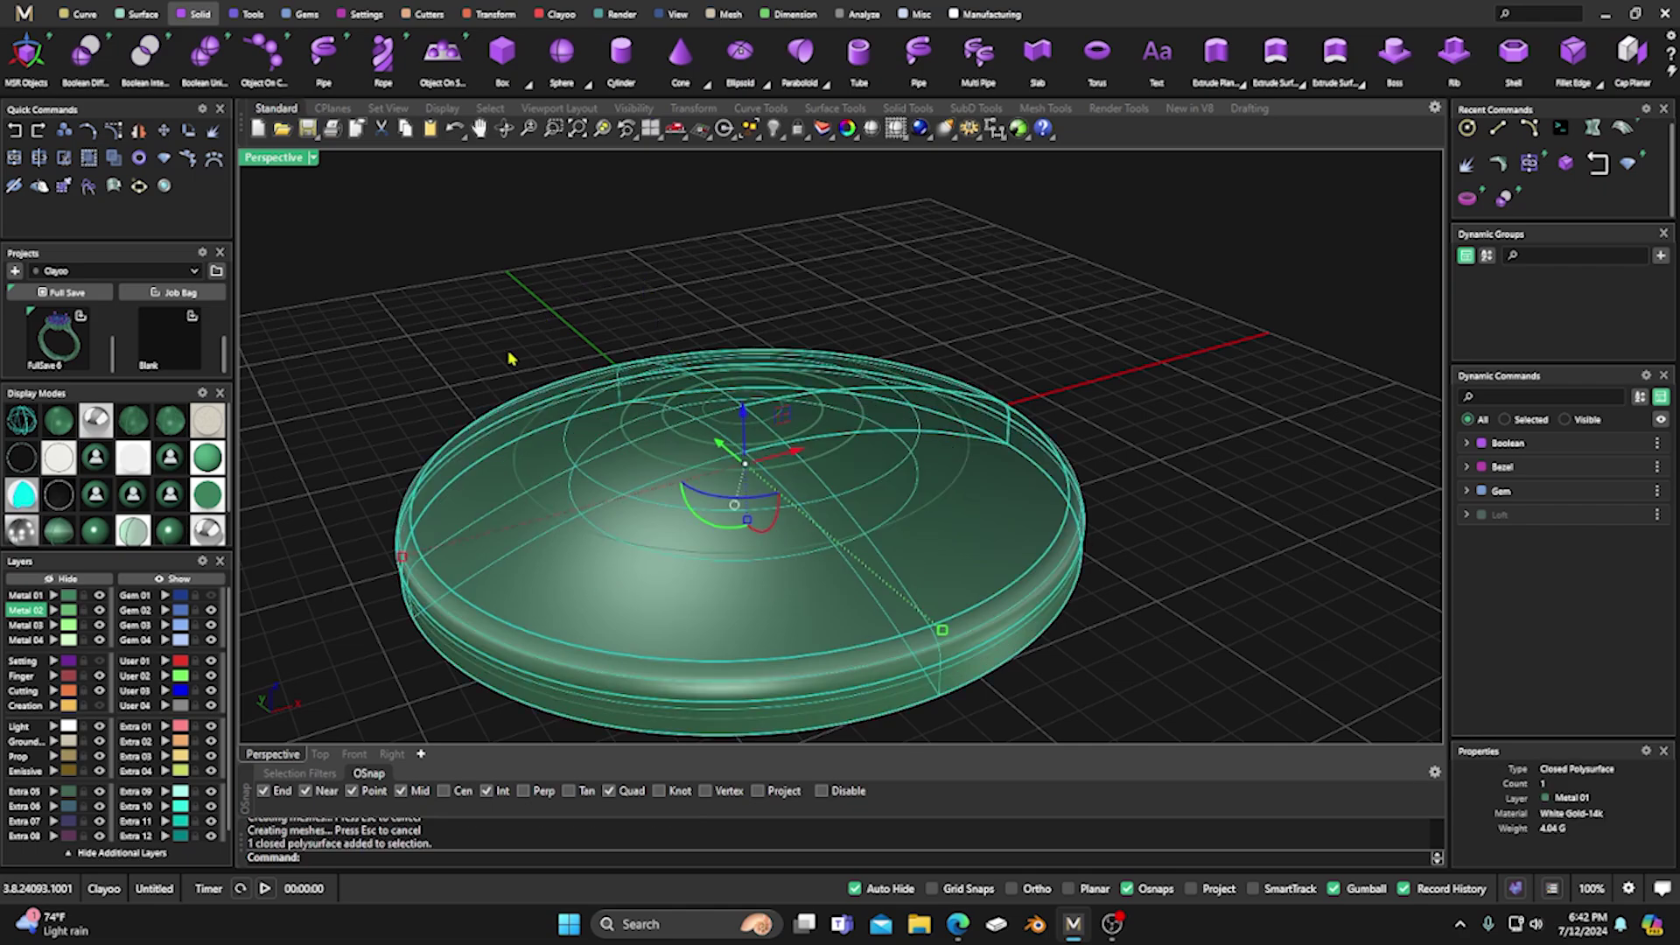
pyautogui.press('Delete')
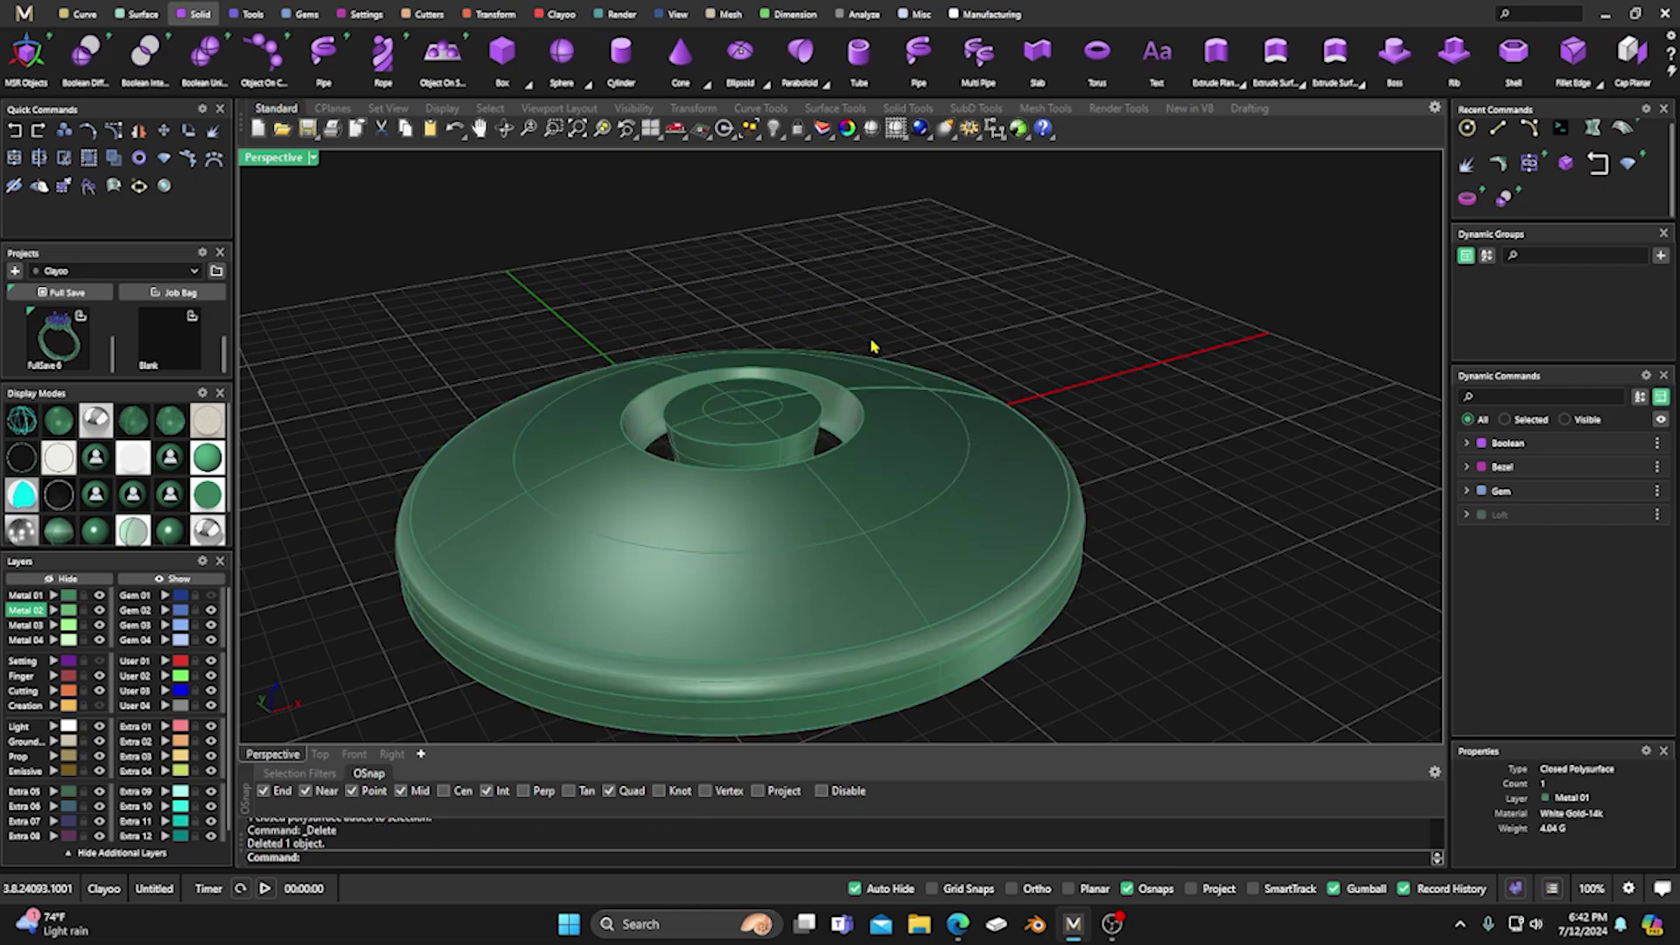
# Examine the bezel cut-out at the disc's centre from above and from a lower angle.
pyautogui.scroll(5, 868, 376)
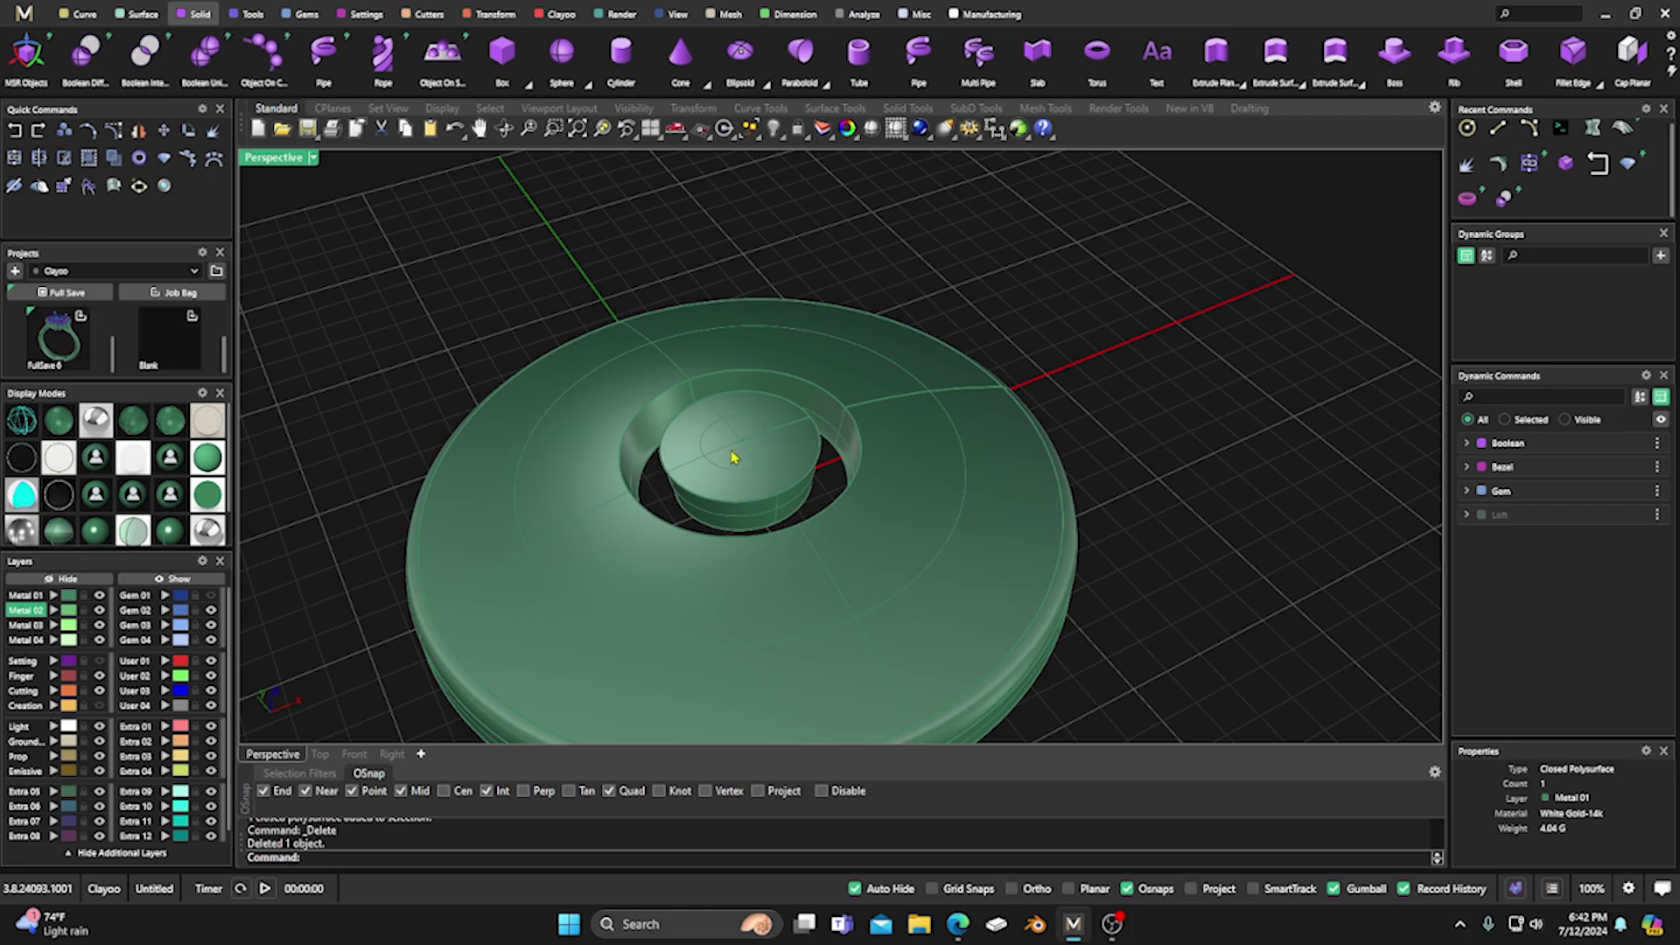
pyautogui.scroll(-4, 777, 403)
pyautogui.moveTo(757, 470); pyautogui.dragTo(740, 400, button='right')
pyautogui.scroll(7, 736, 434)
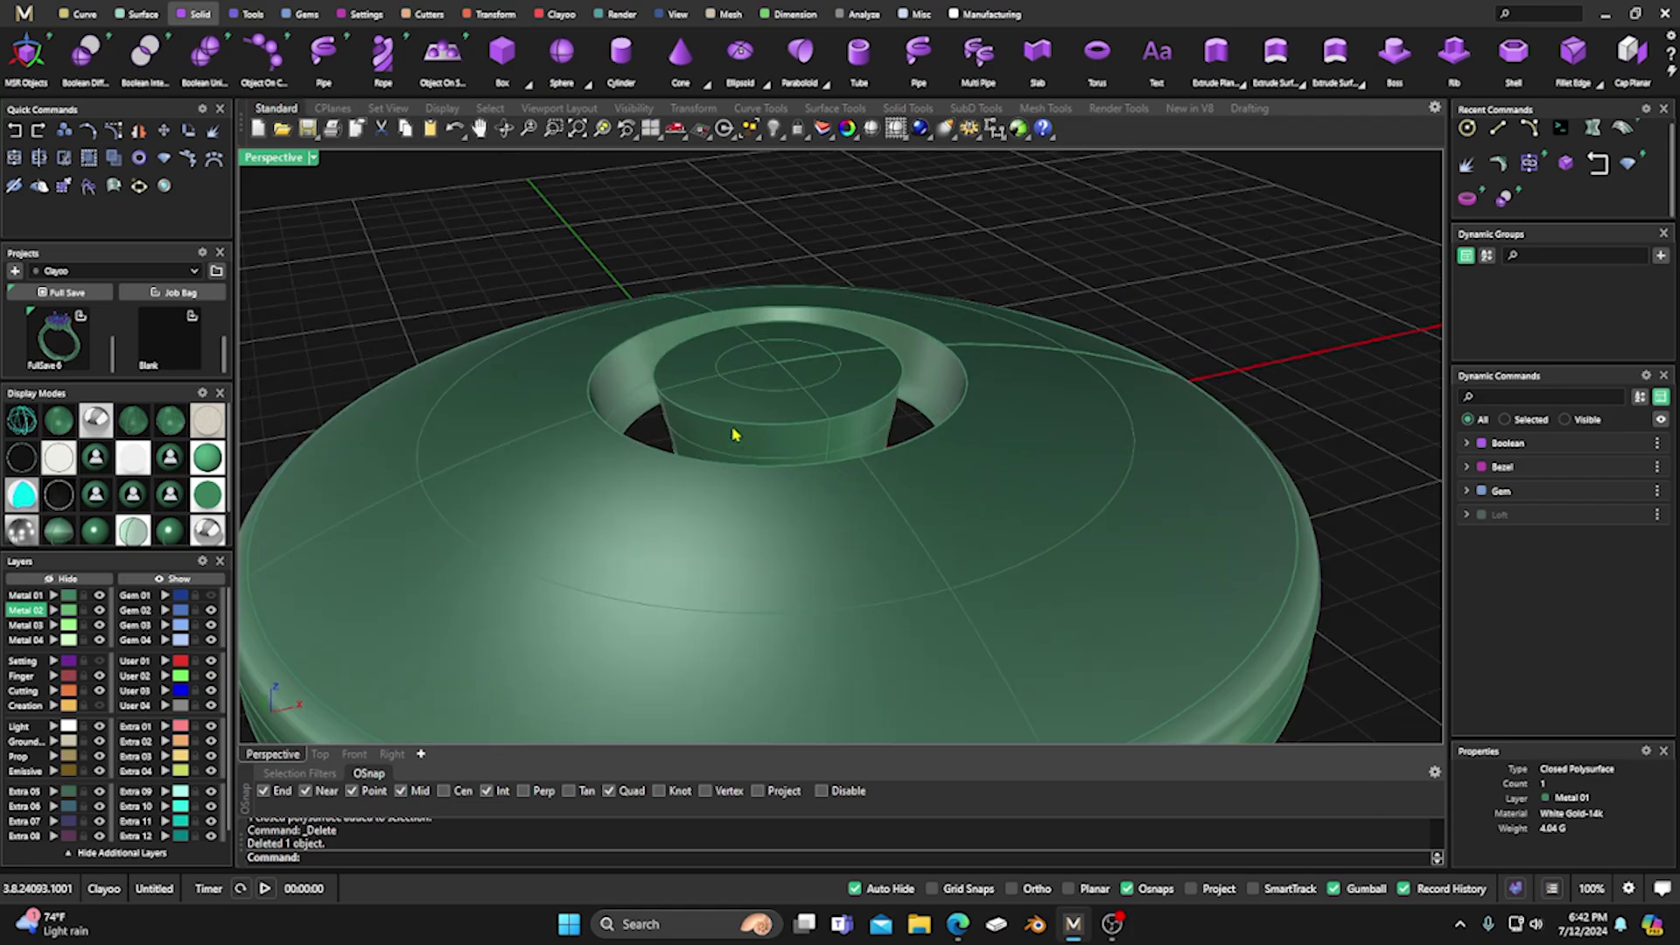
pyautogui.scroll(-4, 761, 350)
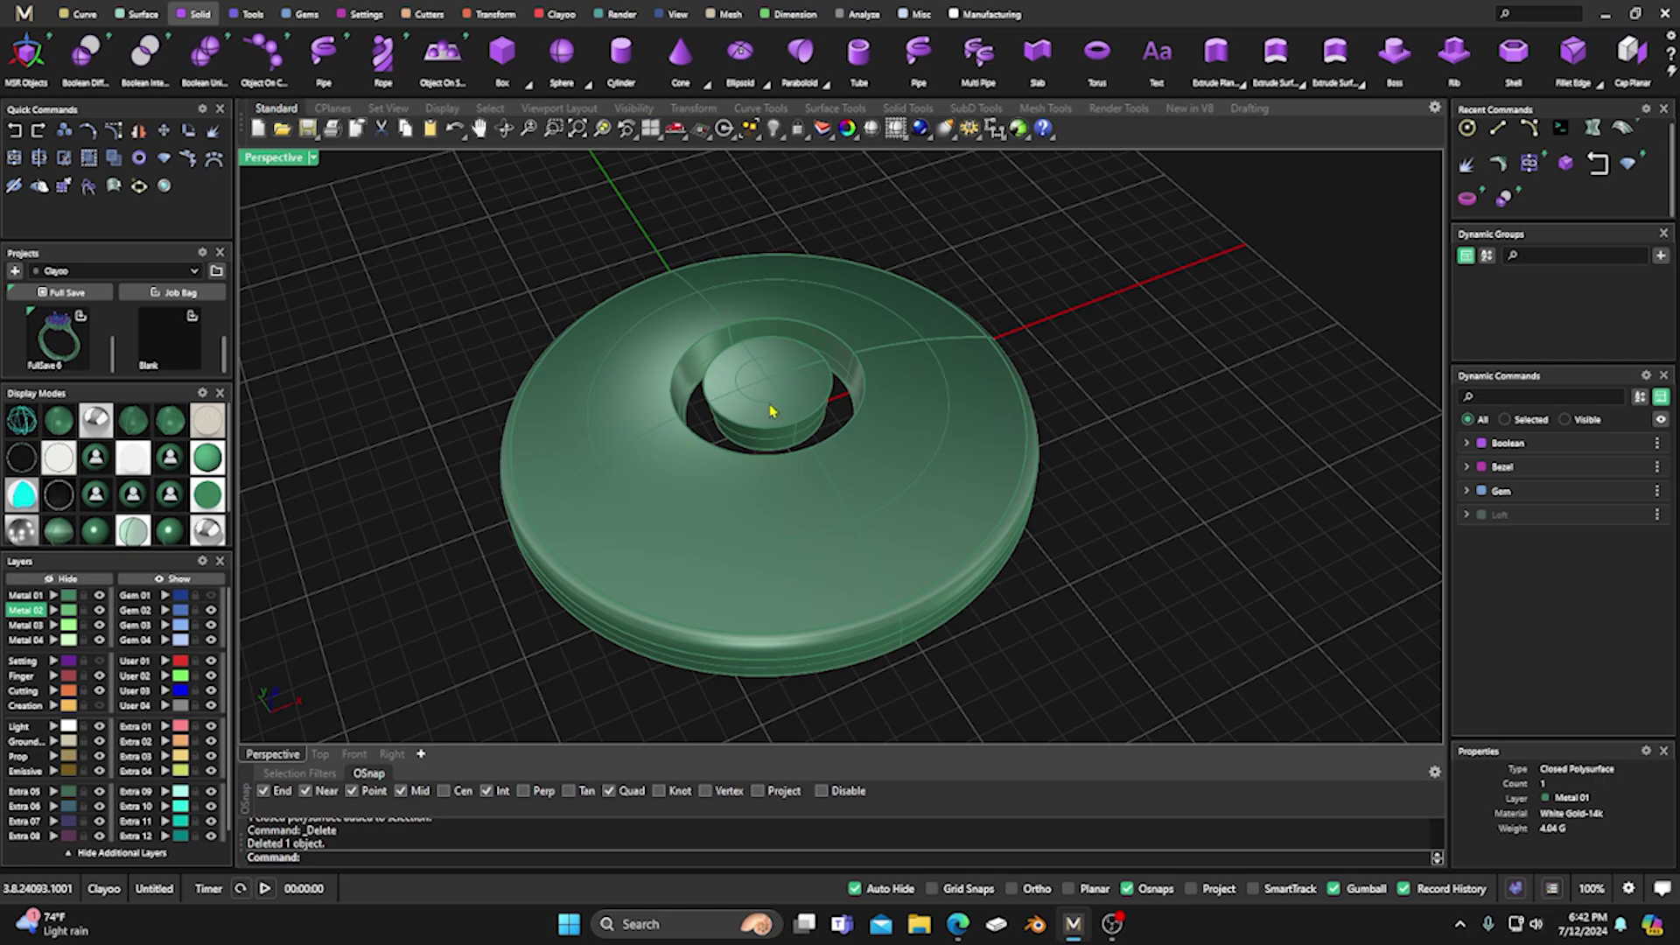
# Ungroup the Boolean result to separate the domed disc from the loose piece inside its centre opening.
pyautogui.click(771, 410)
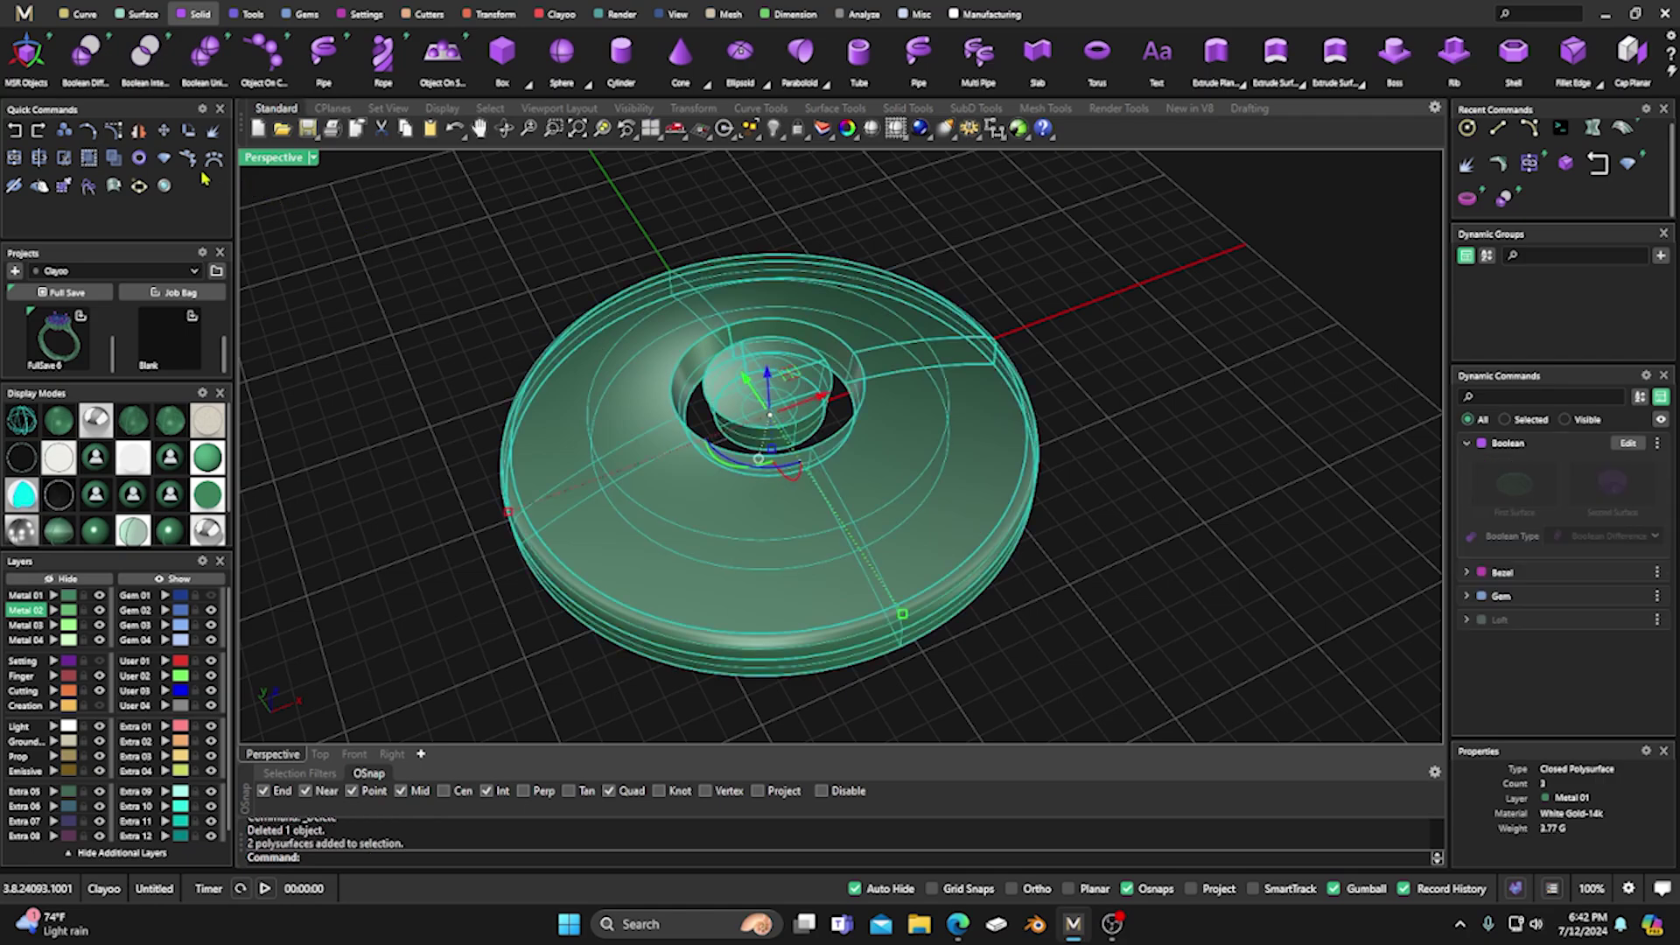
pyautogui.click(114, 164)
pyautogui.click(364, 225)
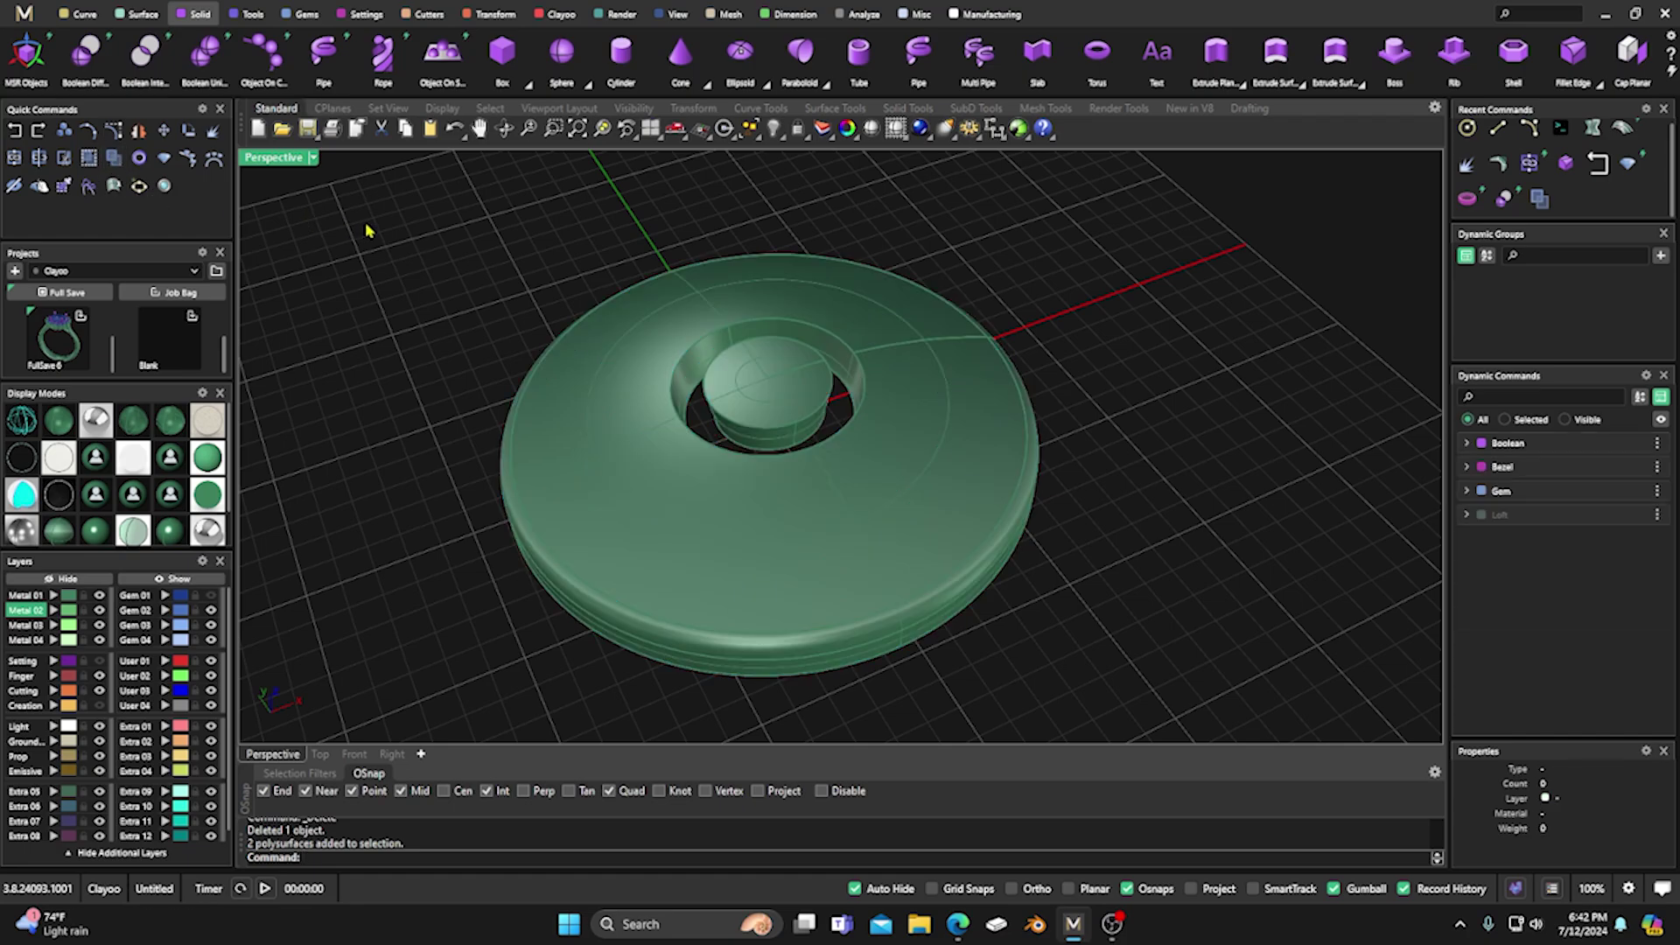
# Try deleting the loose piece in the disc's centre opening, and undo the deletion.
pyautogui.click(770, 412)
pyautogui.press('Delete')
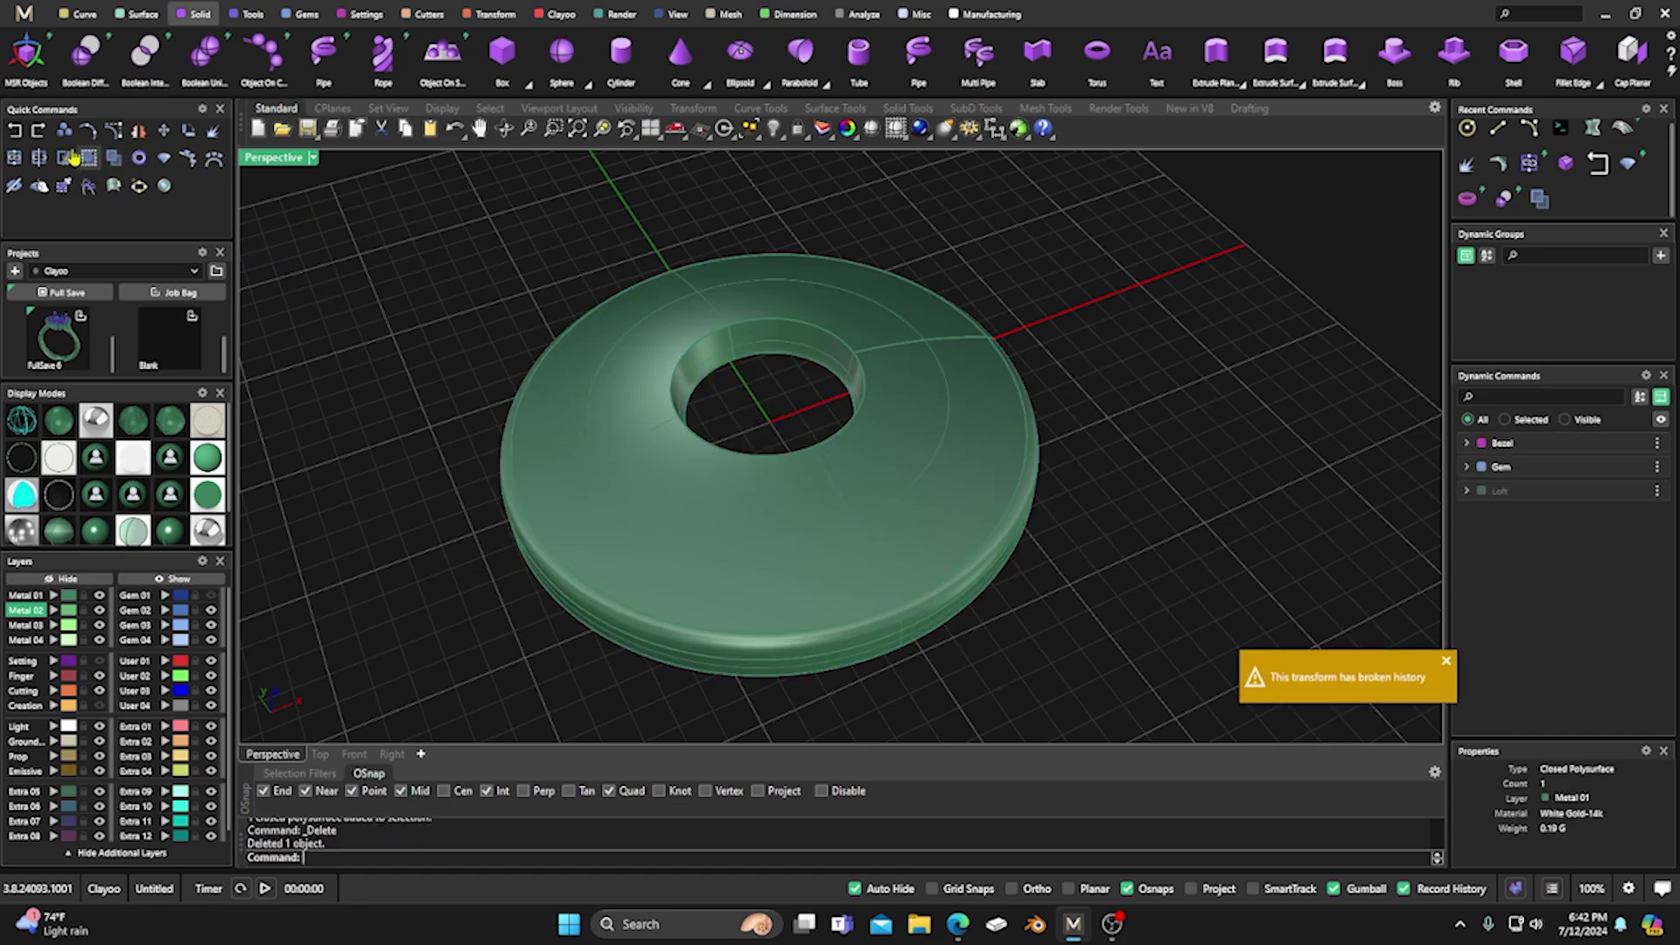
pyautogui.click(15, 131)
pyautogui.press('Escape')
# Move the loose centre piece to the User 04 layer and hide that layer.
pyautogui.click(773, 409)
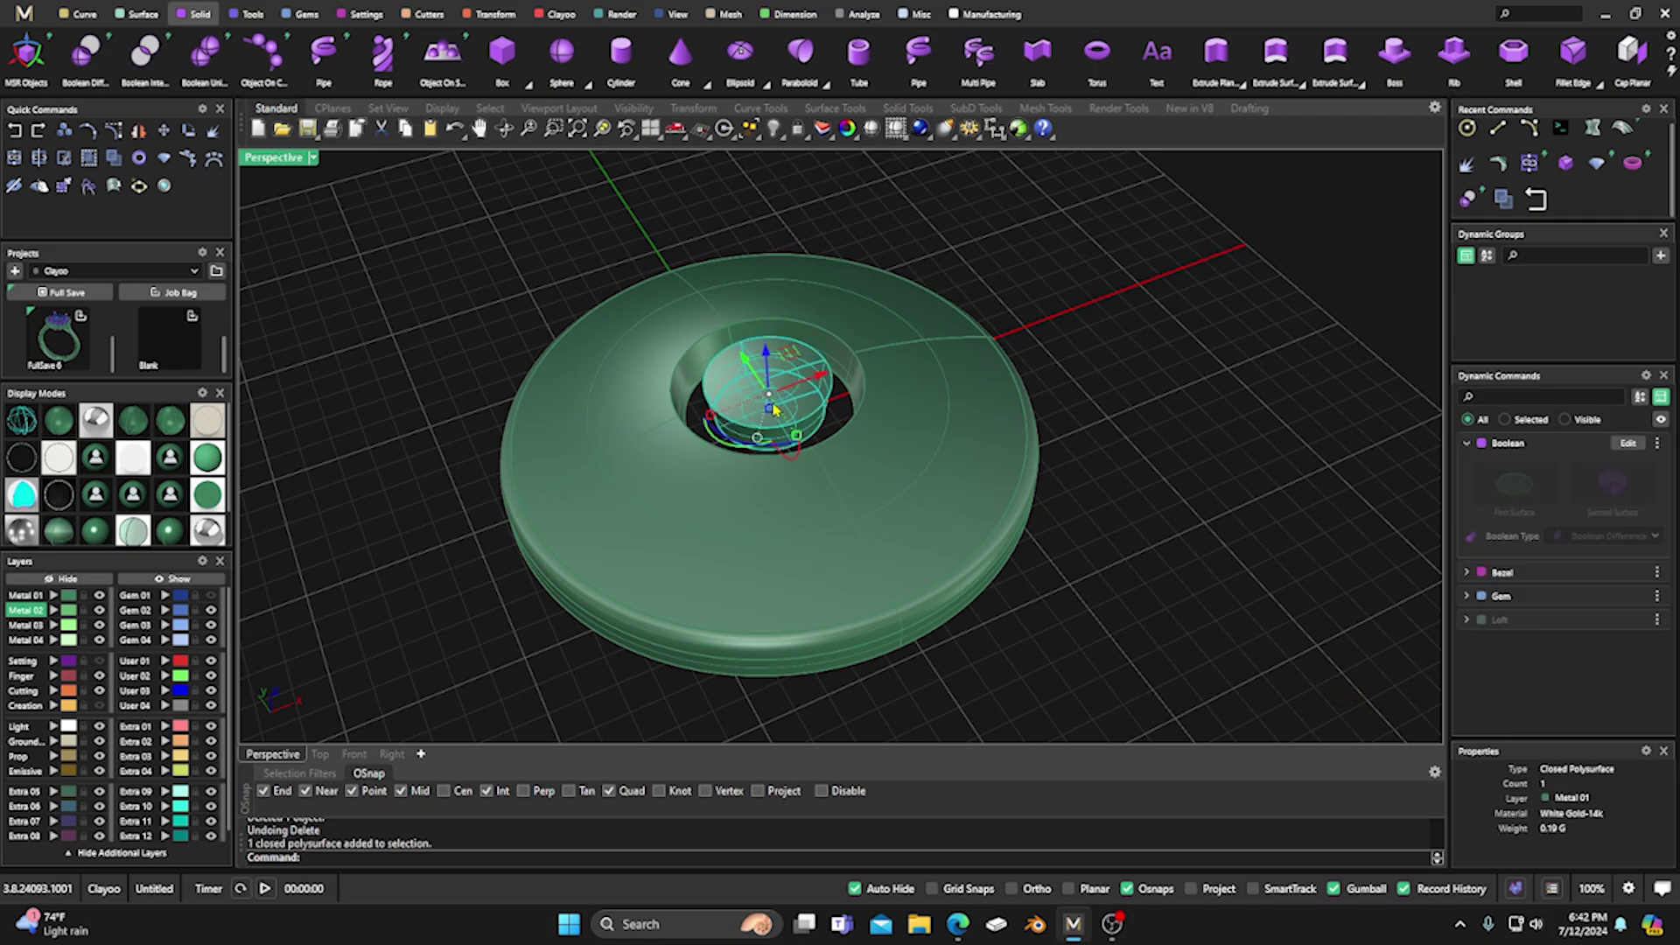
pyautogui.click(165, 705)
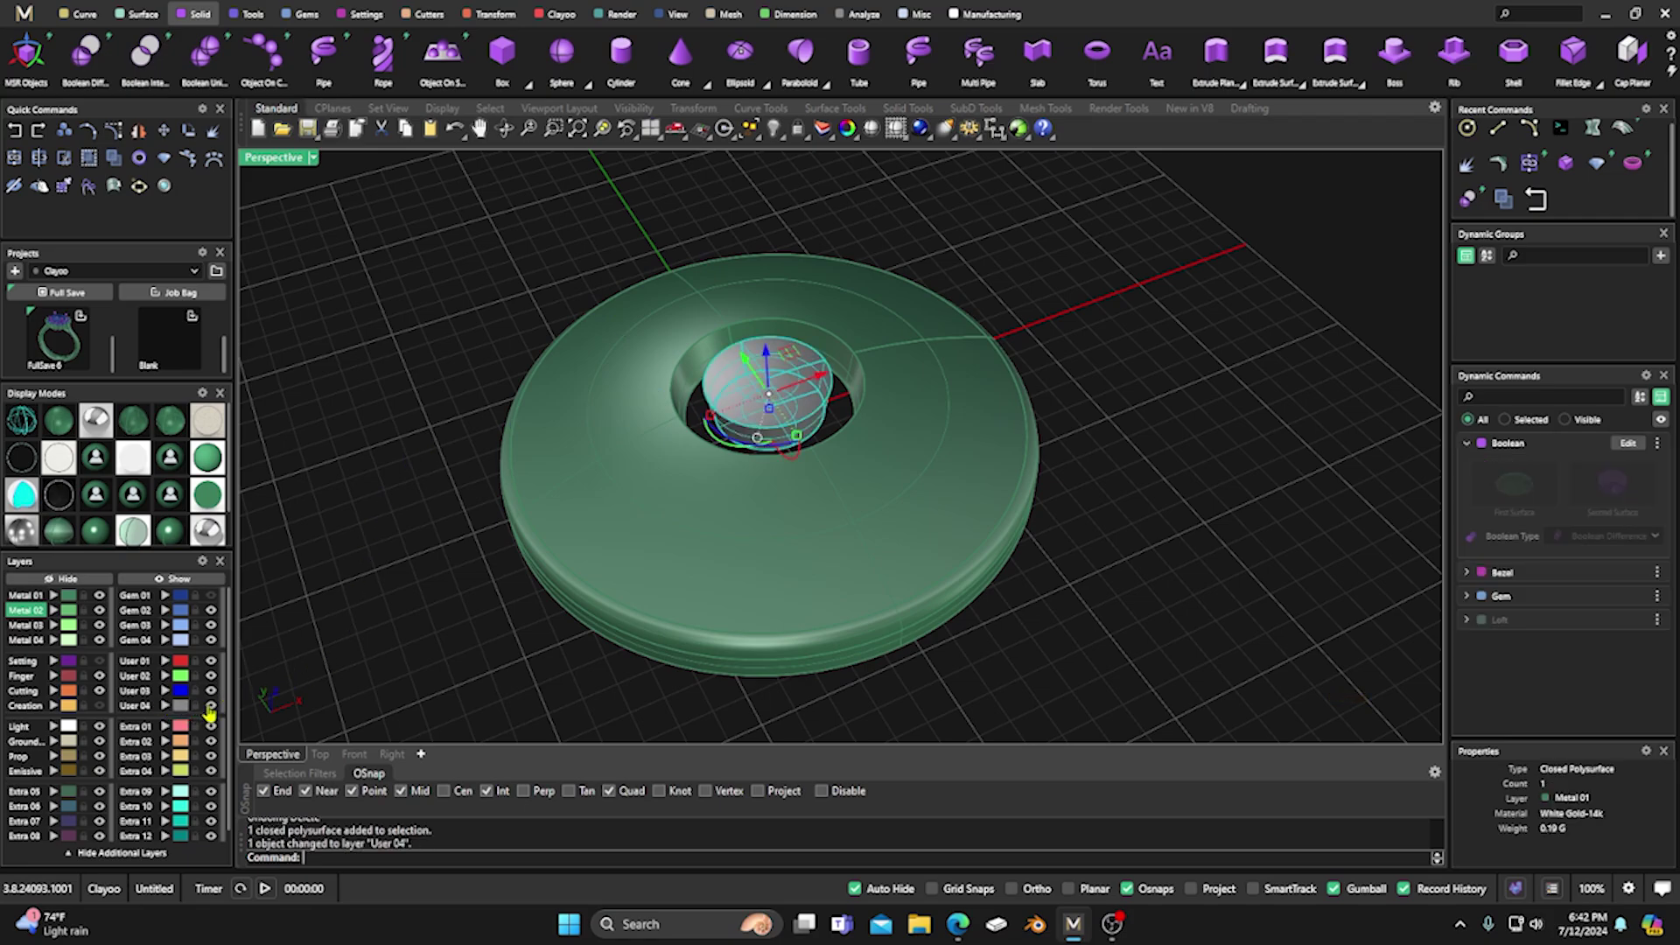
pyautogui.click(210, 705)
# Show the Setting and Gem 01 layers to bring back the bezel and the diamond.
pyautogui.click(99, 661)
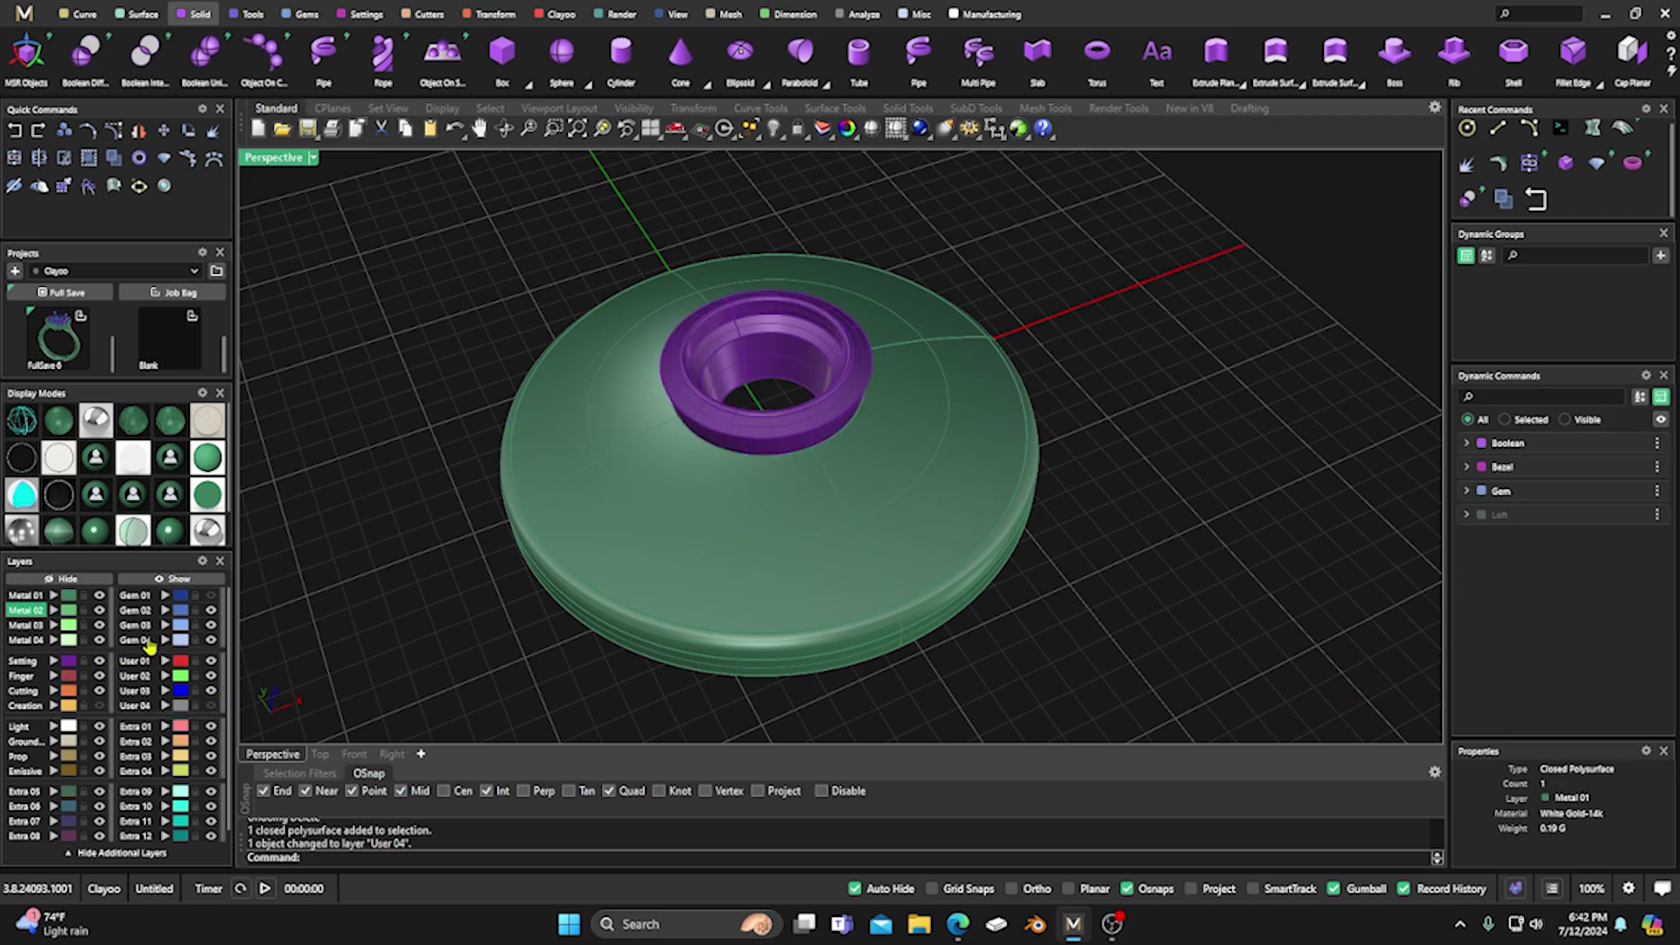
pyautogui.click(210, 595)
pyautogui.moveTo(678, 497); pyautogui.dragTo(720, 493, button='right')
pyautogui.scroll(3, 730, 450)
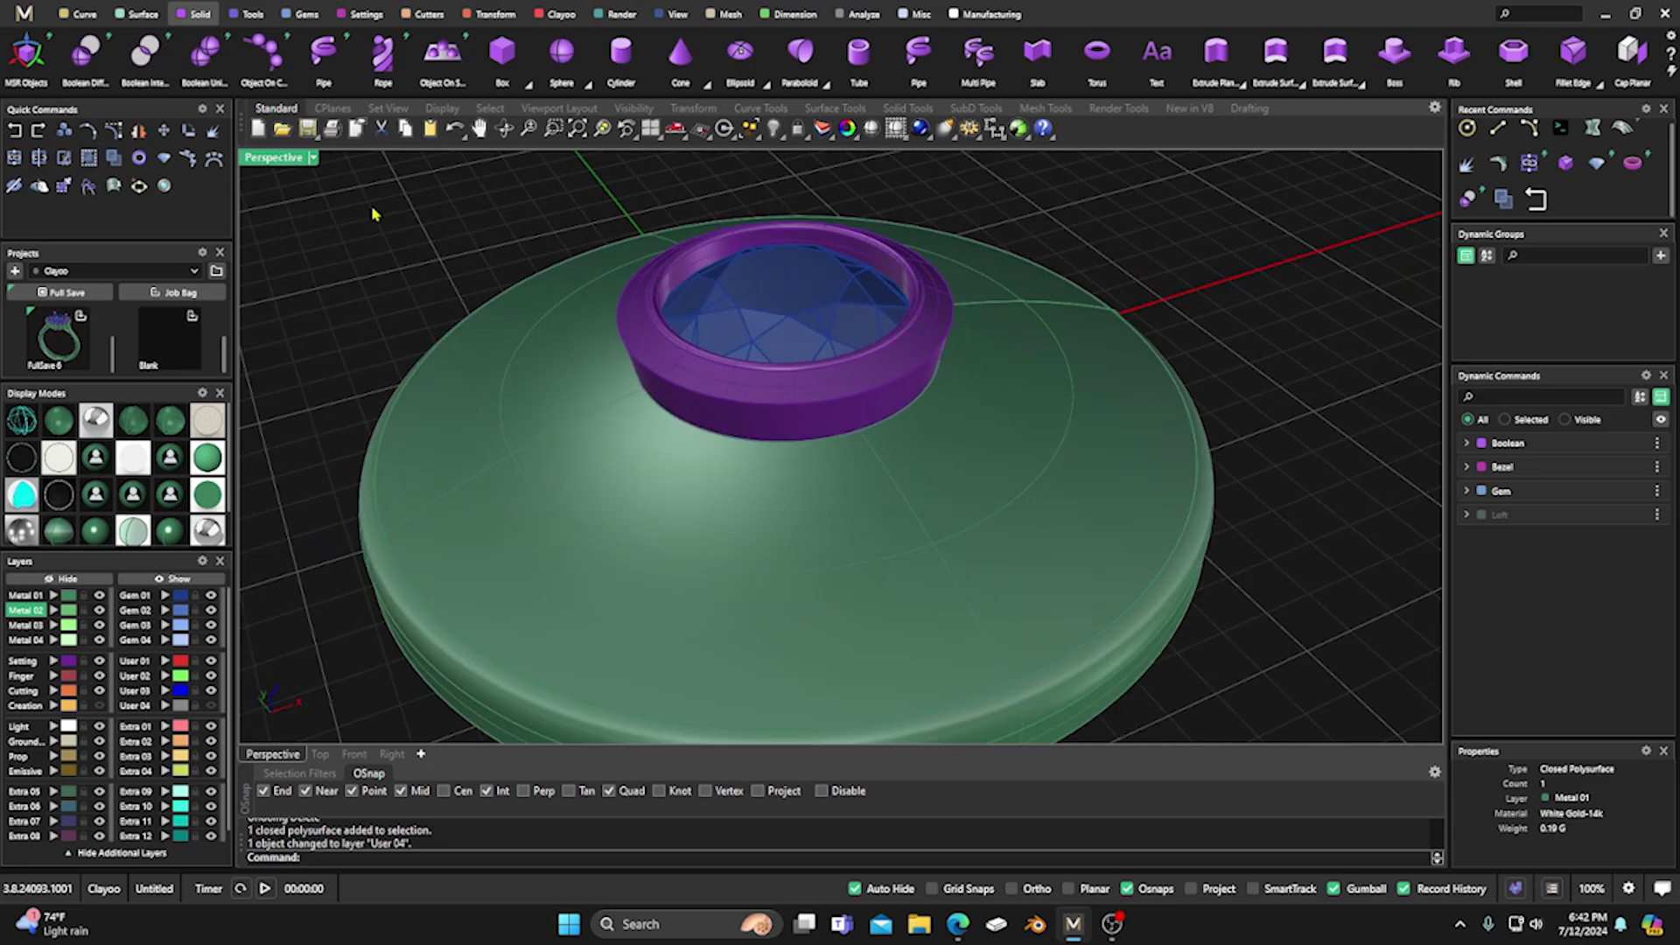
# Join the domed disc and the bezel with a Boolean Union.
pyautogui.click(207, 54)
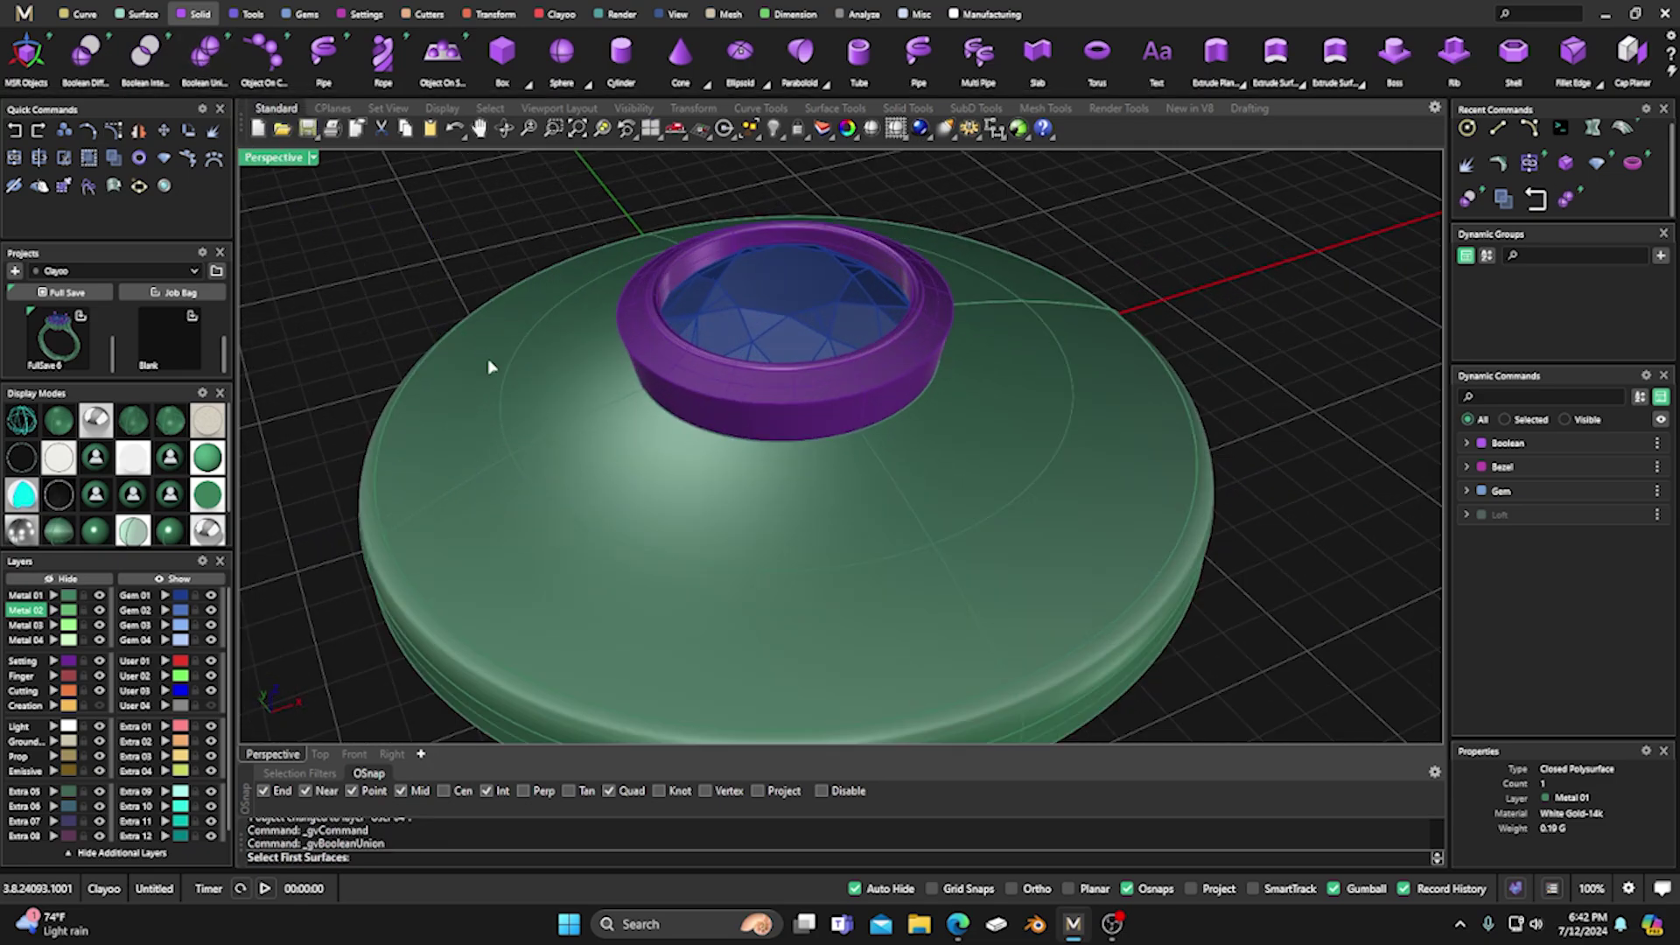
pyautogui.click(631, 474)
pyautogui.press('Return')
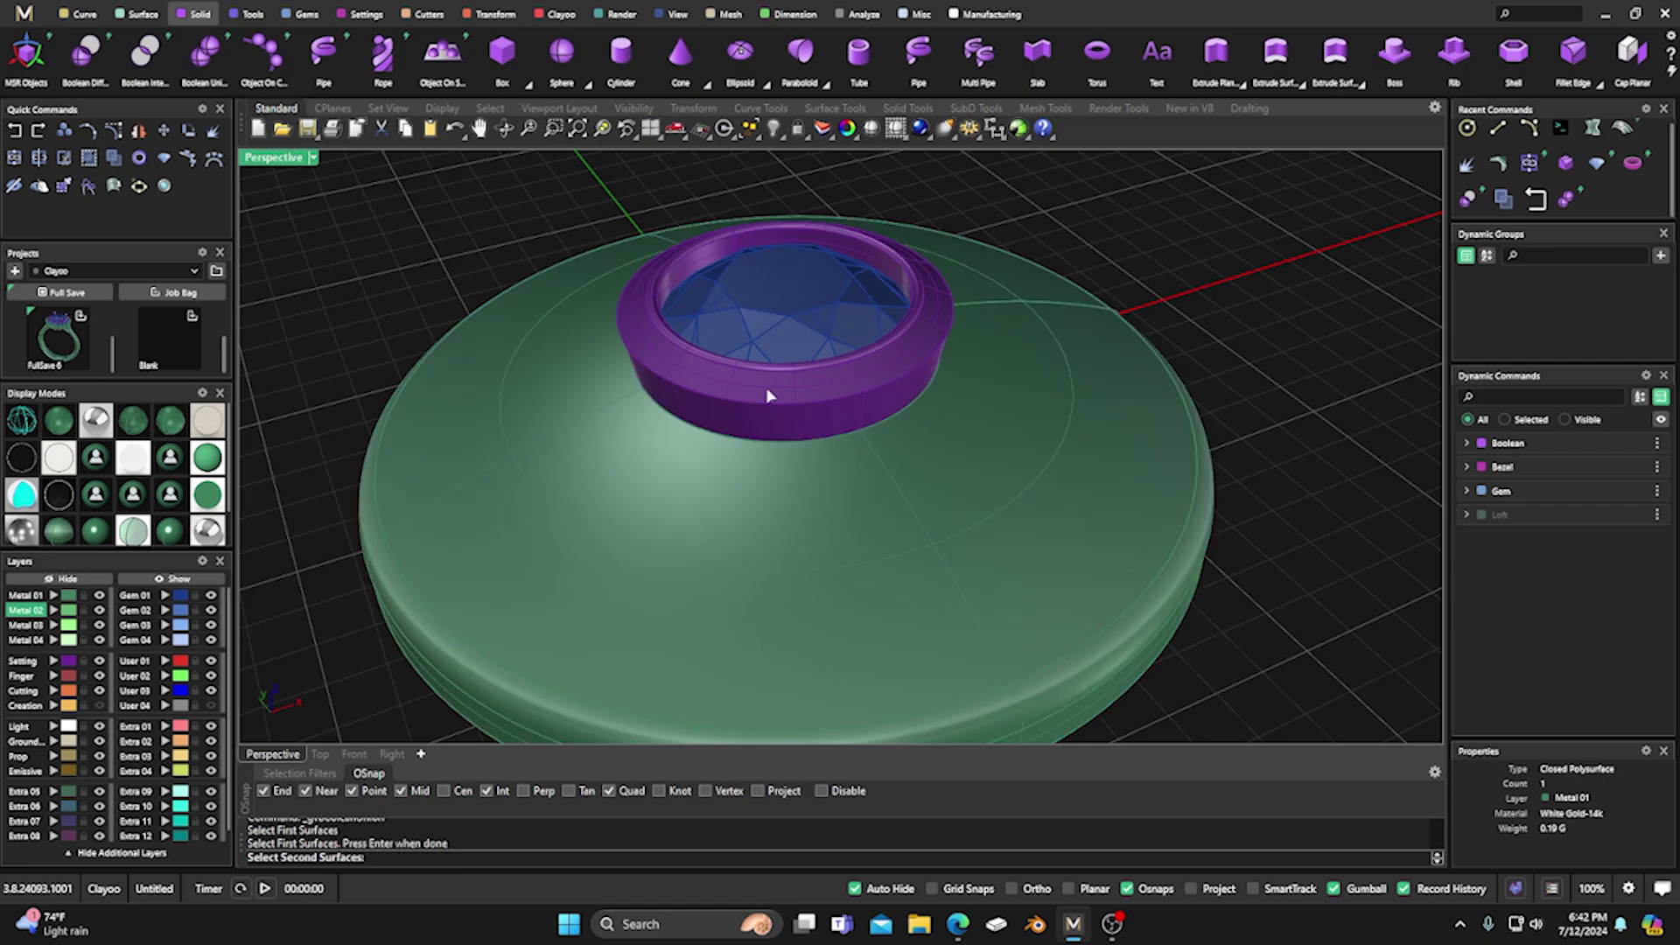
pyautogui.click(768, 396)
pyautogui.press('Return')
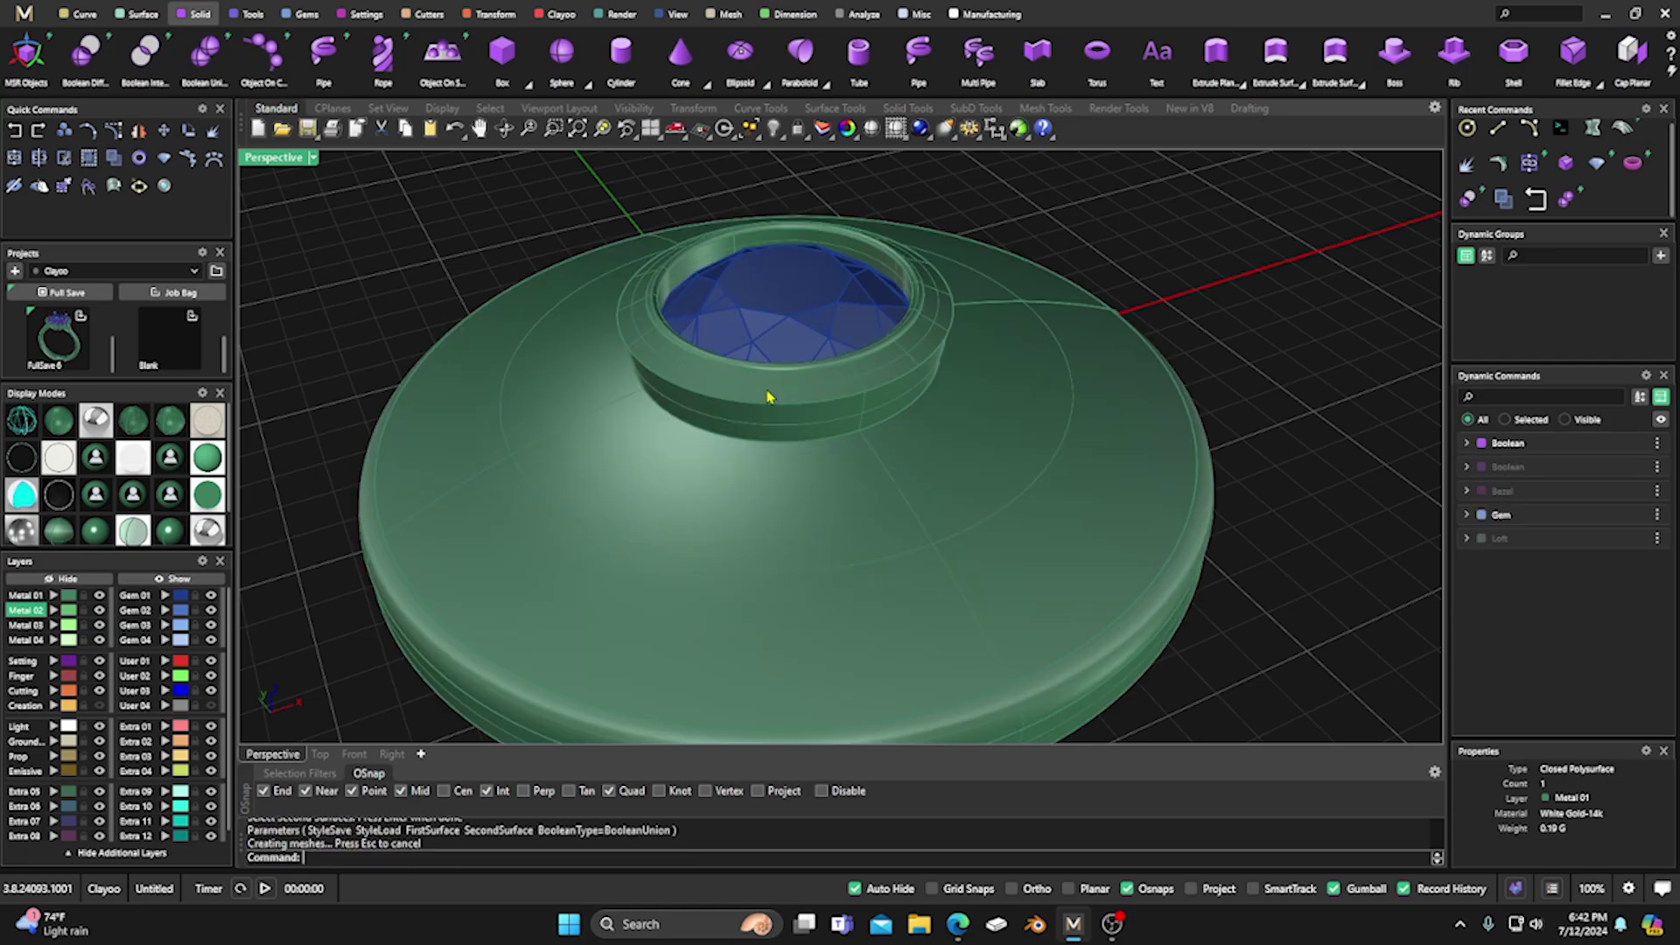
# Examine the joined disc and bezel from underneath, from above and from the side.
pyautogui.click(717, 454)
pyautogui.moveTo(681, 552); pyautogui.dragTo(716, 336, button='right')
pyautogui.click(476, 559)
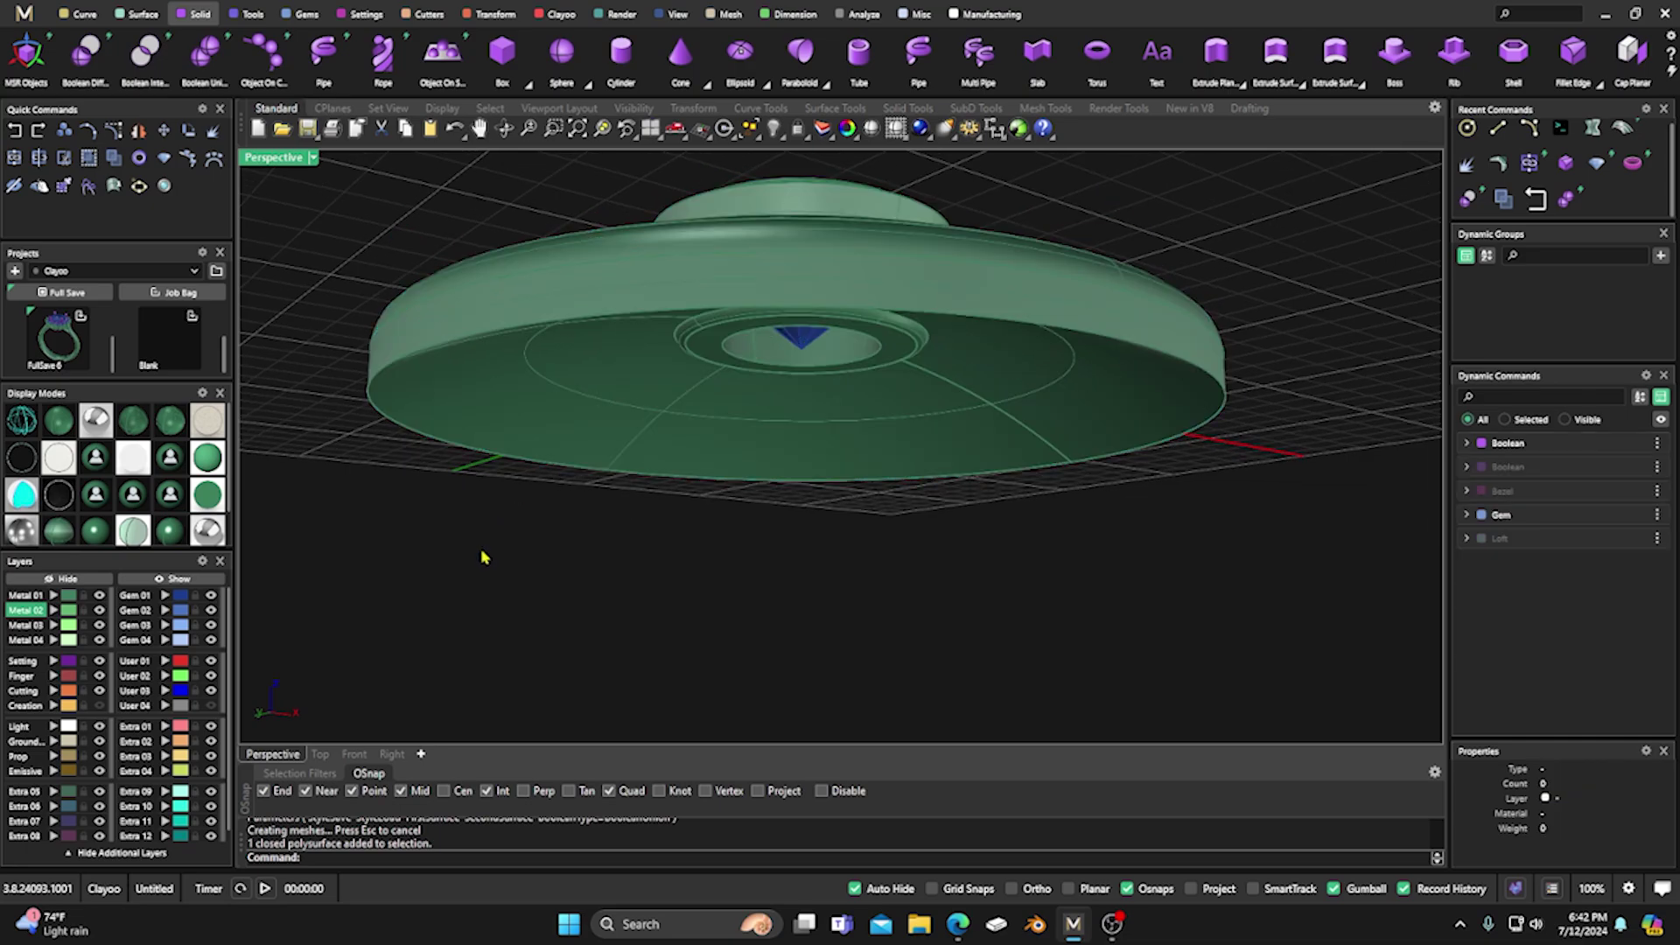
pyautogui.moveTo(478, 559); pyautogui.dragTo(581, 593, button='right')
pyautogui.click(662, 447)
pyautogui.moveTo(844, 431); pyautogui.dragTo(848, 590, button='right')
pyautogui.scroll(-6, 848, 484)
pyautogui.click(553, 275)
pyautogui.moveTo(700, 424); pyautogui.dragTo(893, 407, button='right')
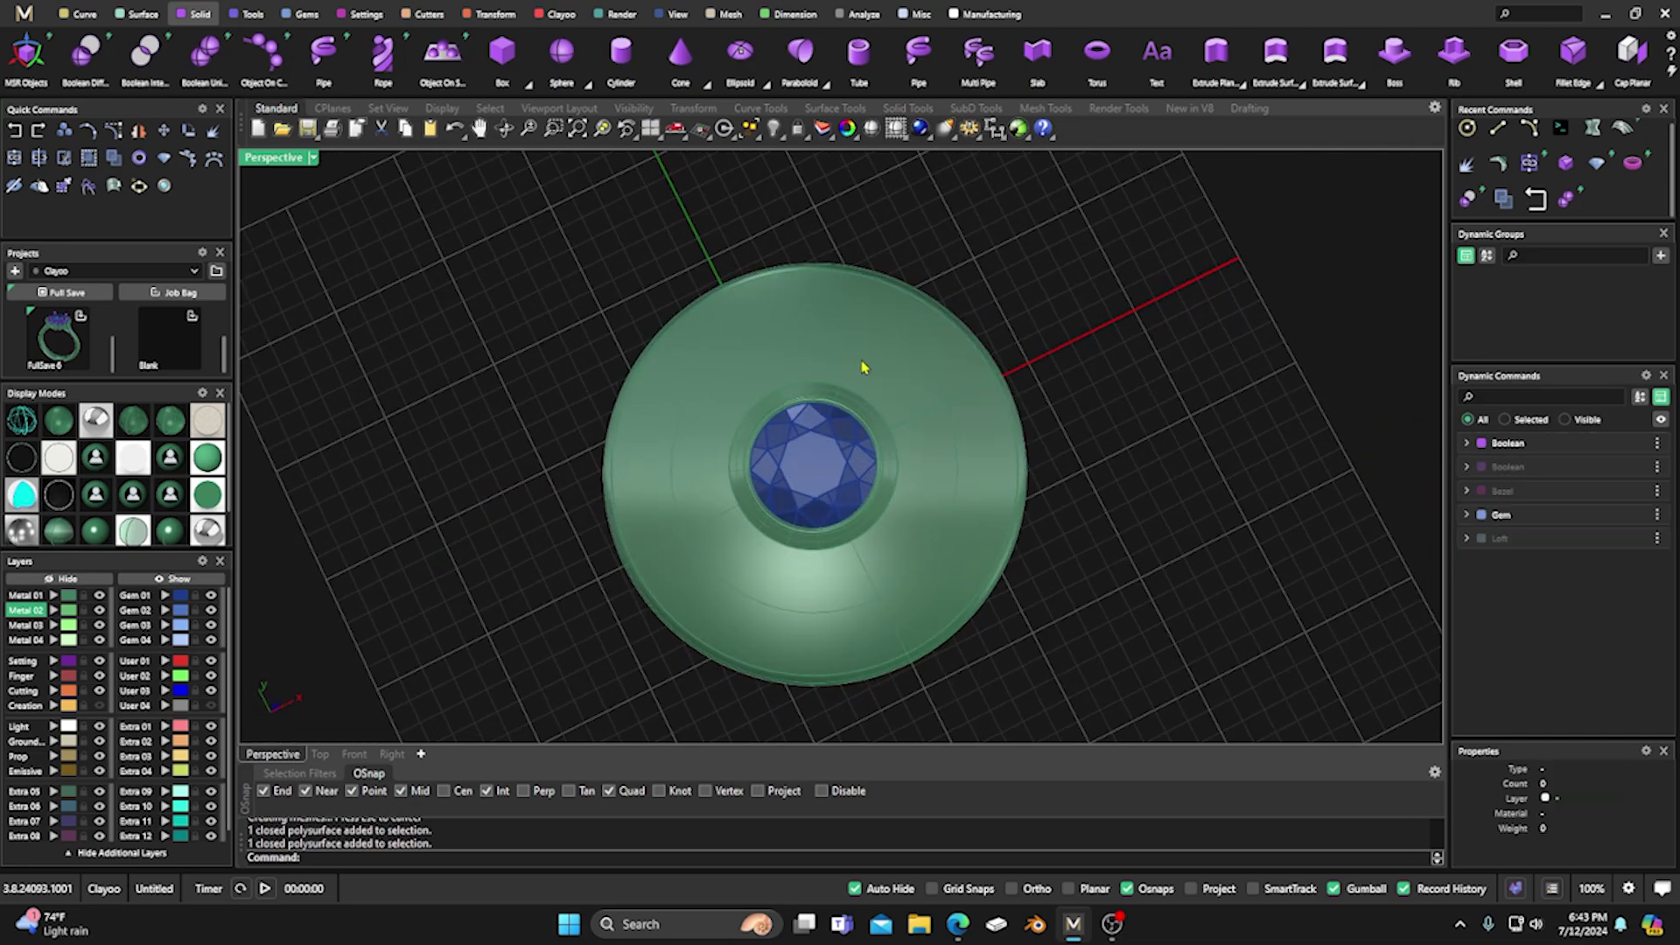
pyautogui.moveTo(761, 536); pyautogui.dragTo(793, 398, button='right')
pyautogui.scroll(3, 810, 438)
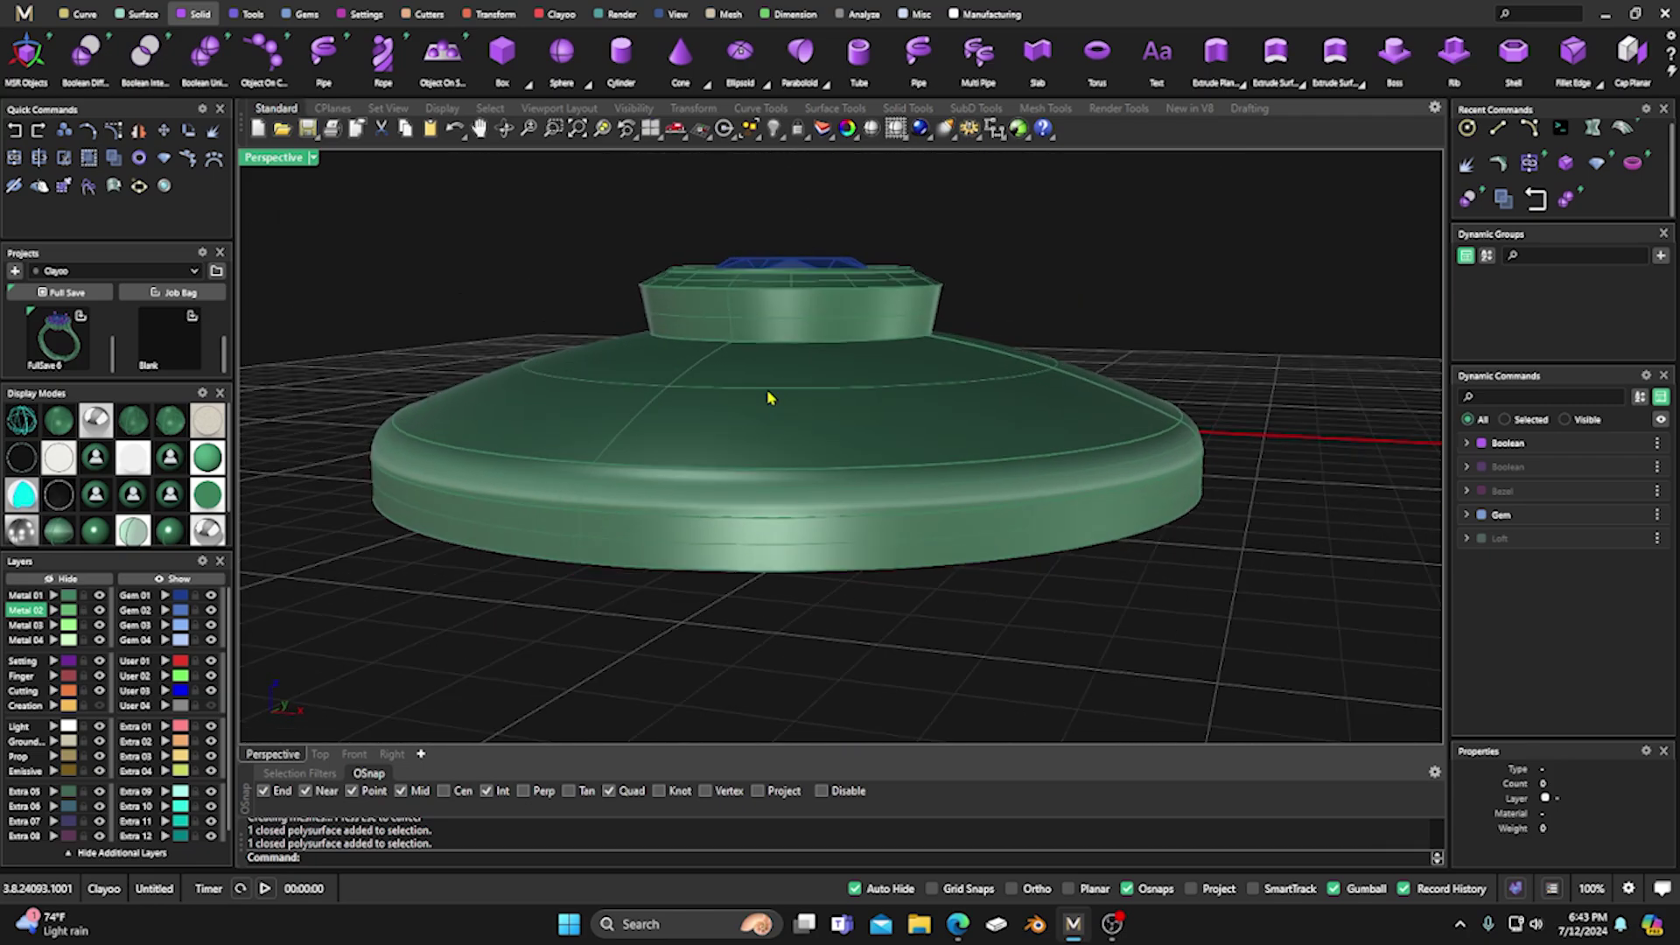
# Undo the Boolean Union of the disc and the bezel.
pyautogui.click(14, 129)
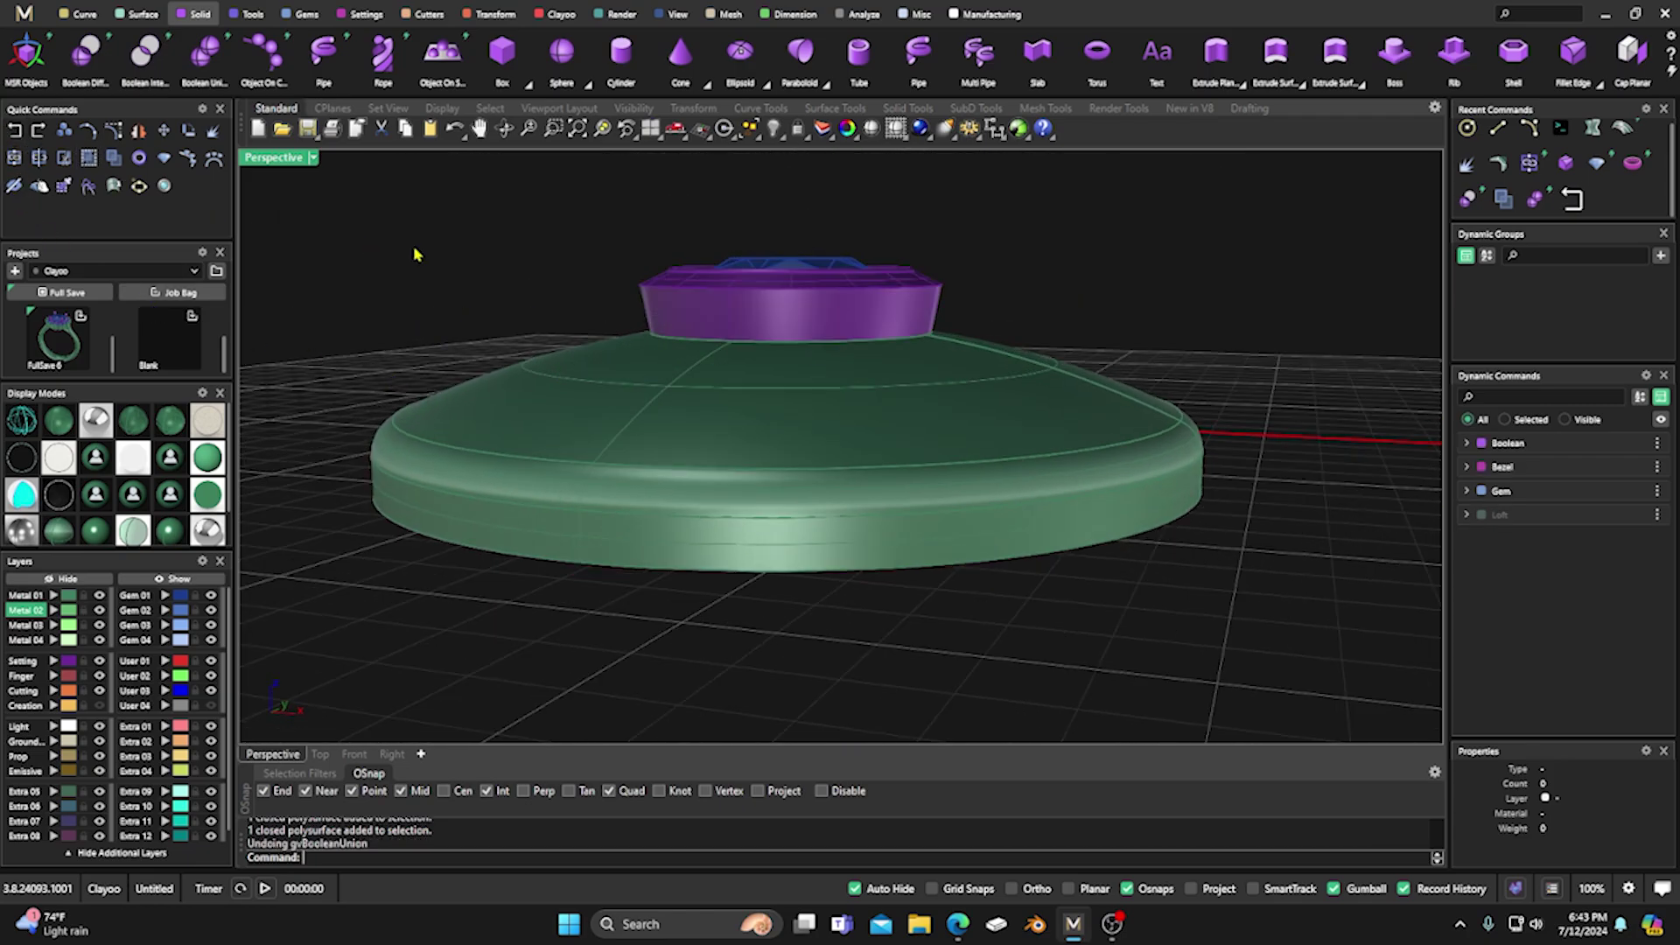
pyautogui.moveTo(475, 256); pyautogui.dragTo(773, 394, button='right')
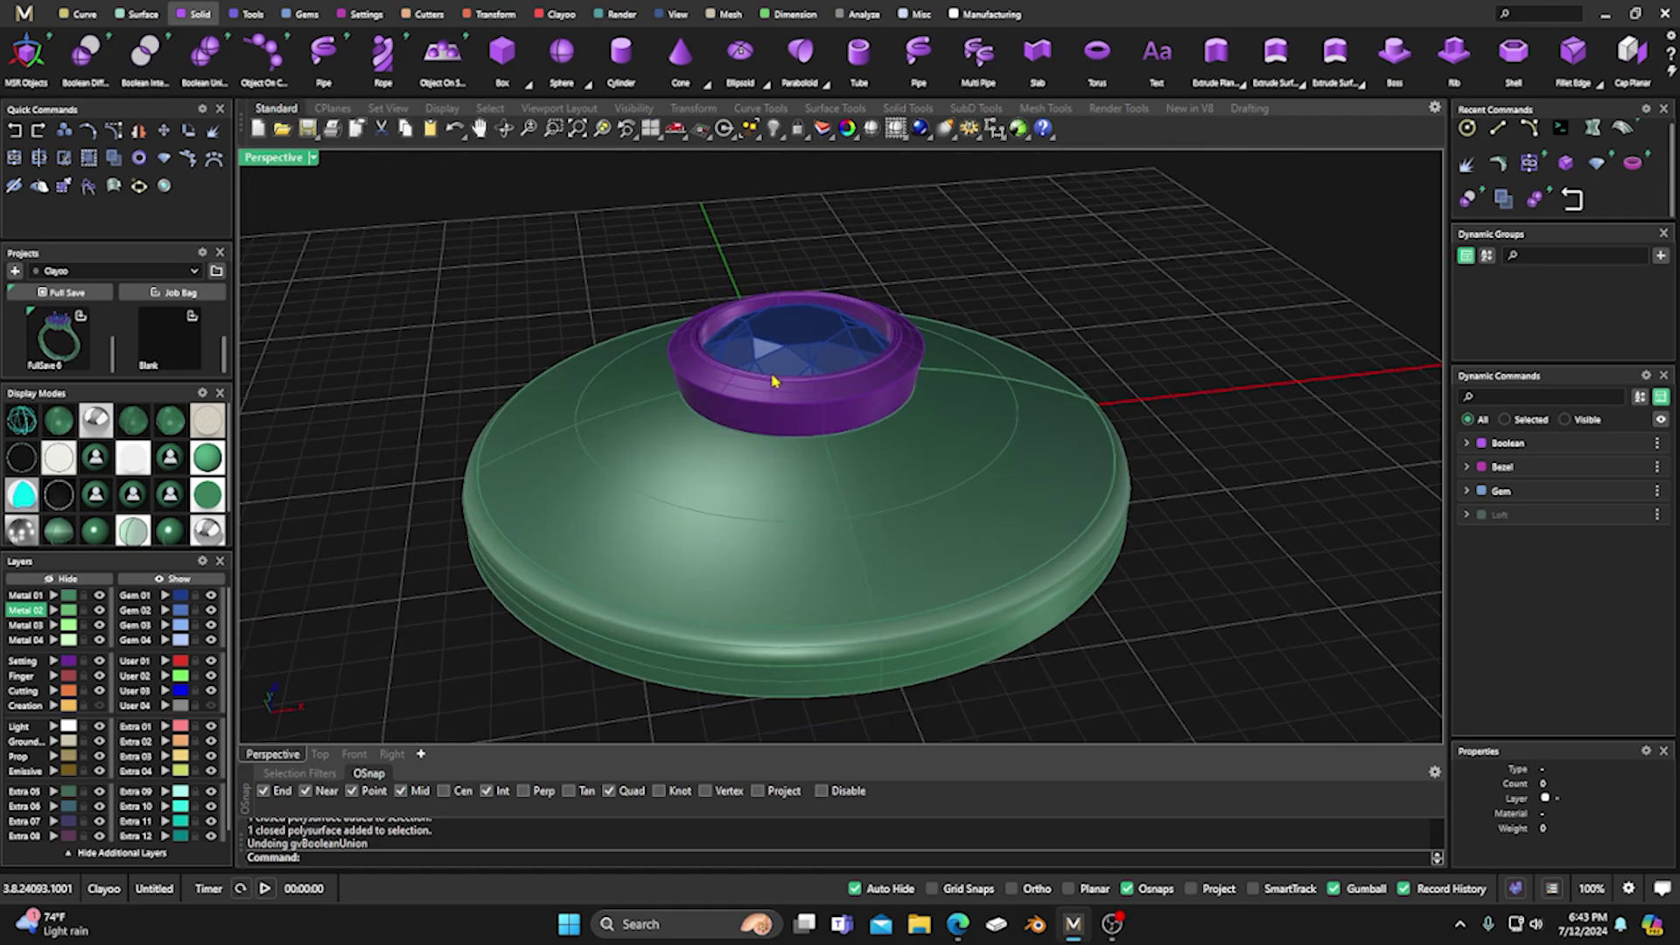
pyautogui.moveTo(779, 547); pyautogui.dragTo(707, 535, button='right')
pyautogui.scroll(-6, 735, 402)
pyautogui.moveTo(735, 403); pyautogui.dragTo(740, 490, button='right')
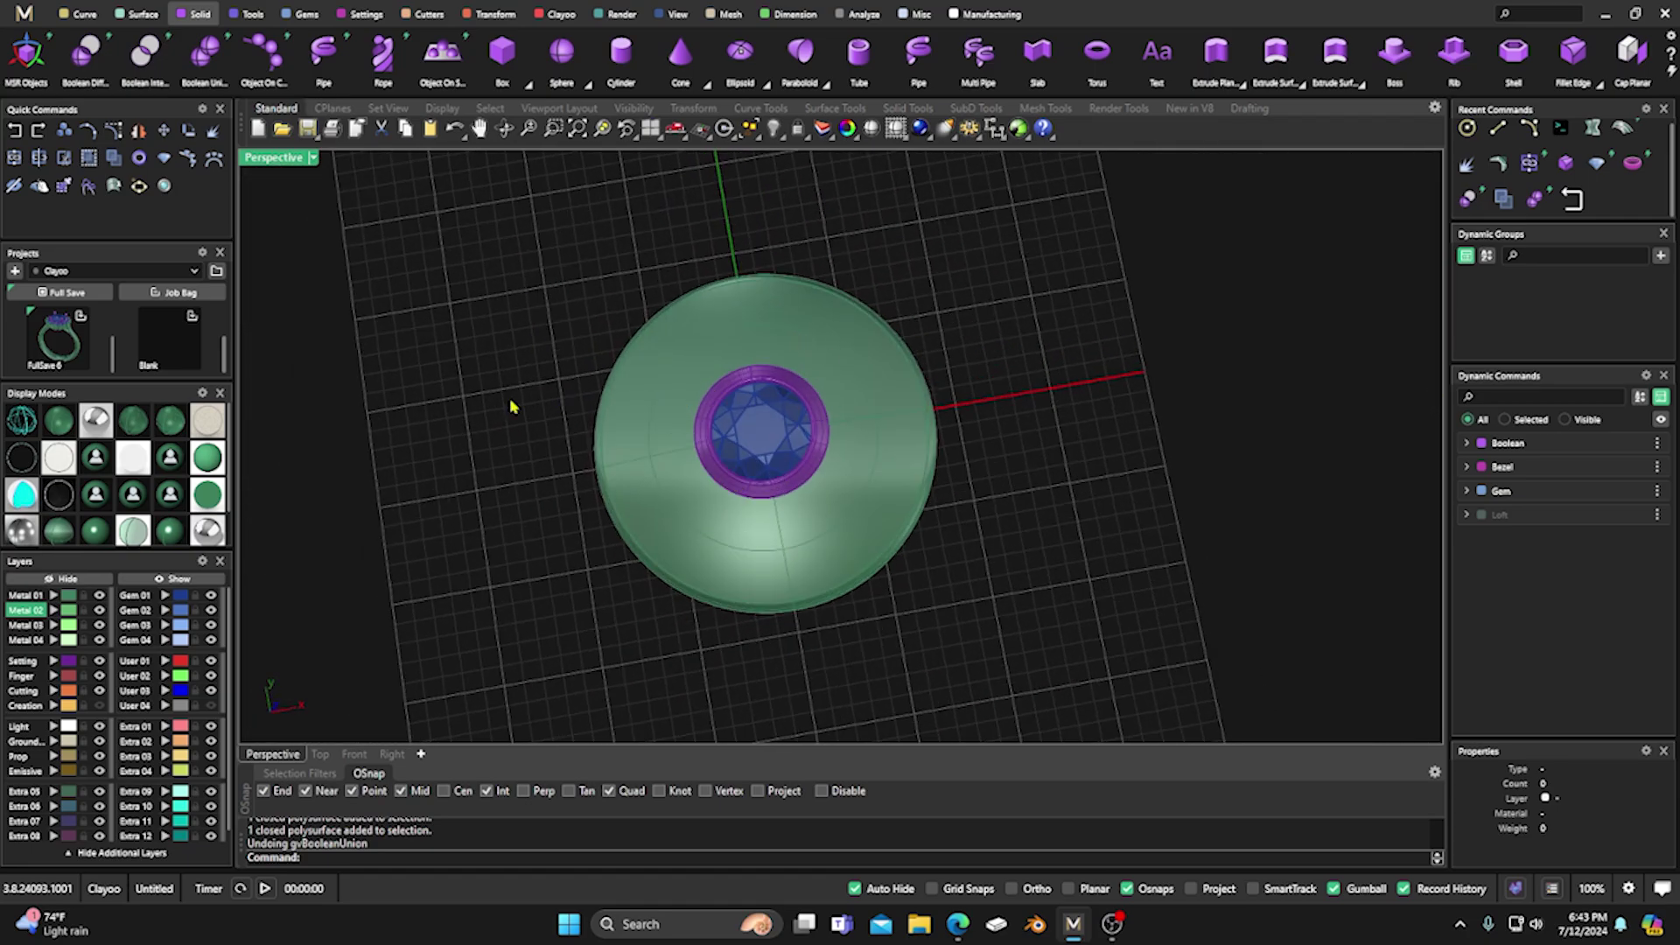
# Open Render Studio, switch to the four-view layout and set the Perspective view to Raytraced display.
pyautogui.click(164, 189)
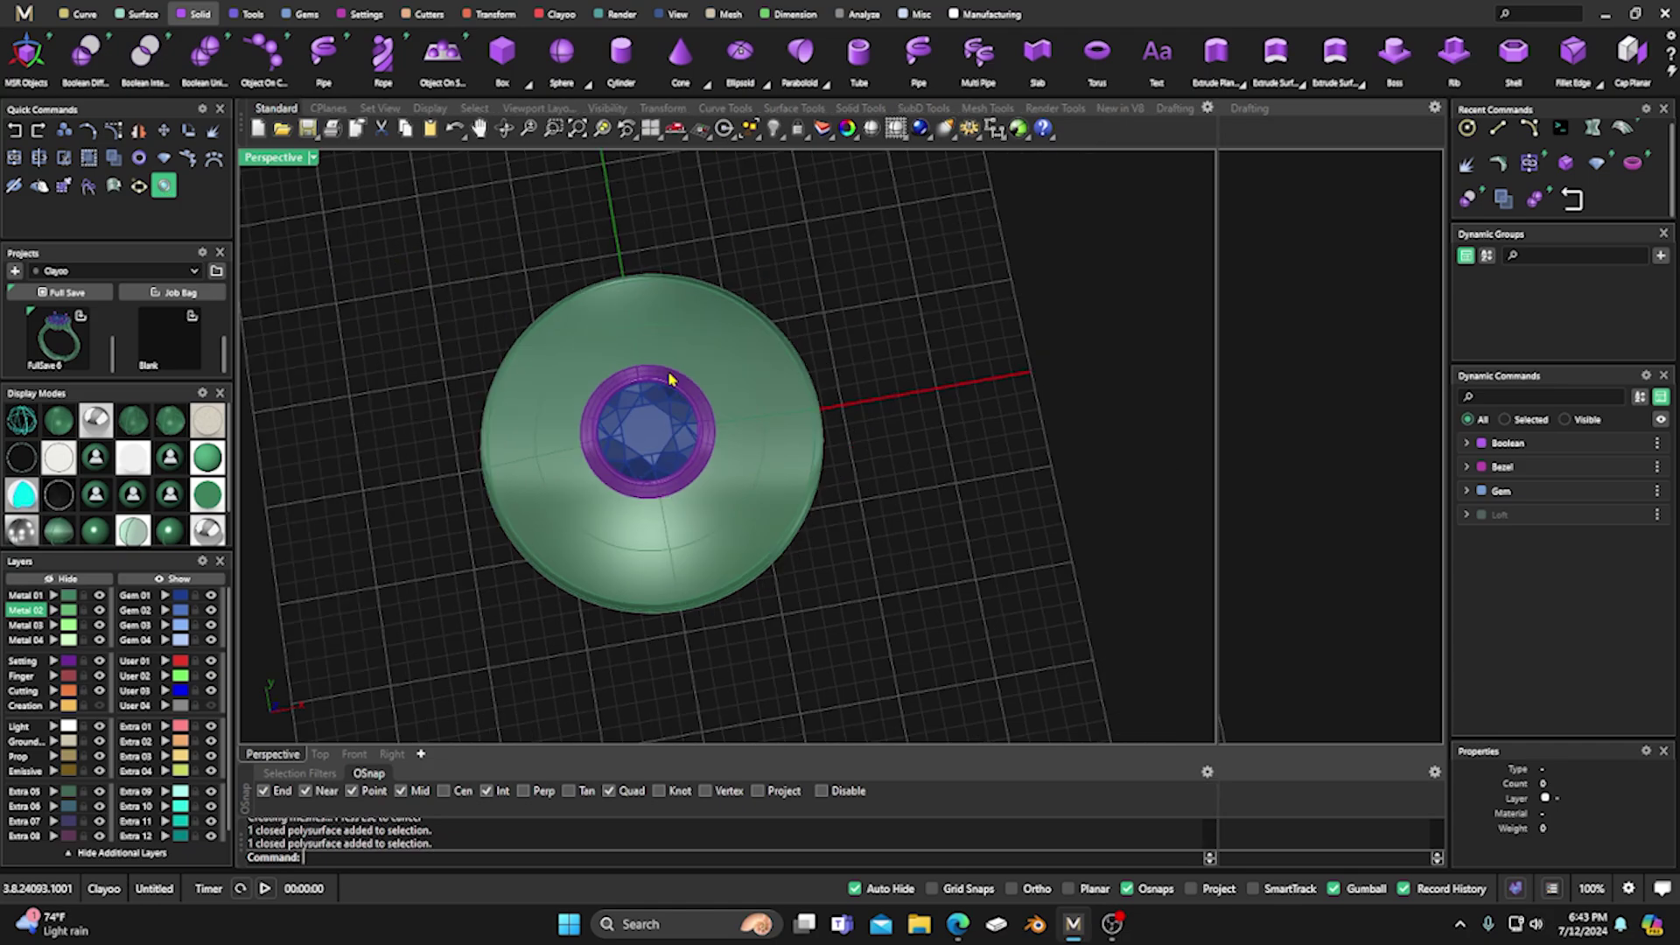
pyautogui.doubleClick(274, 159)
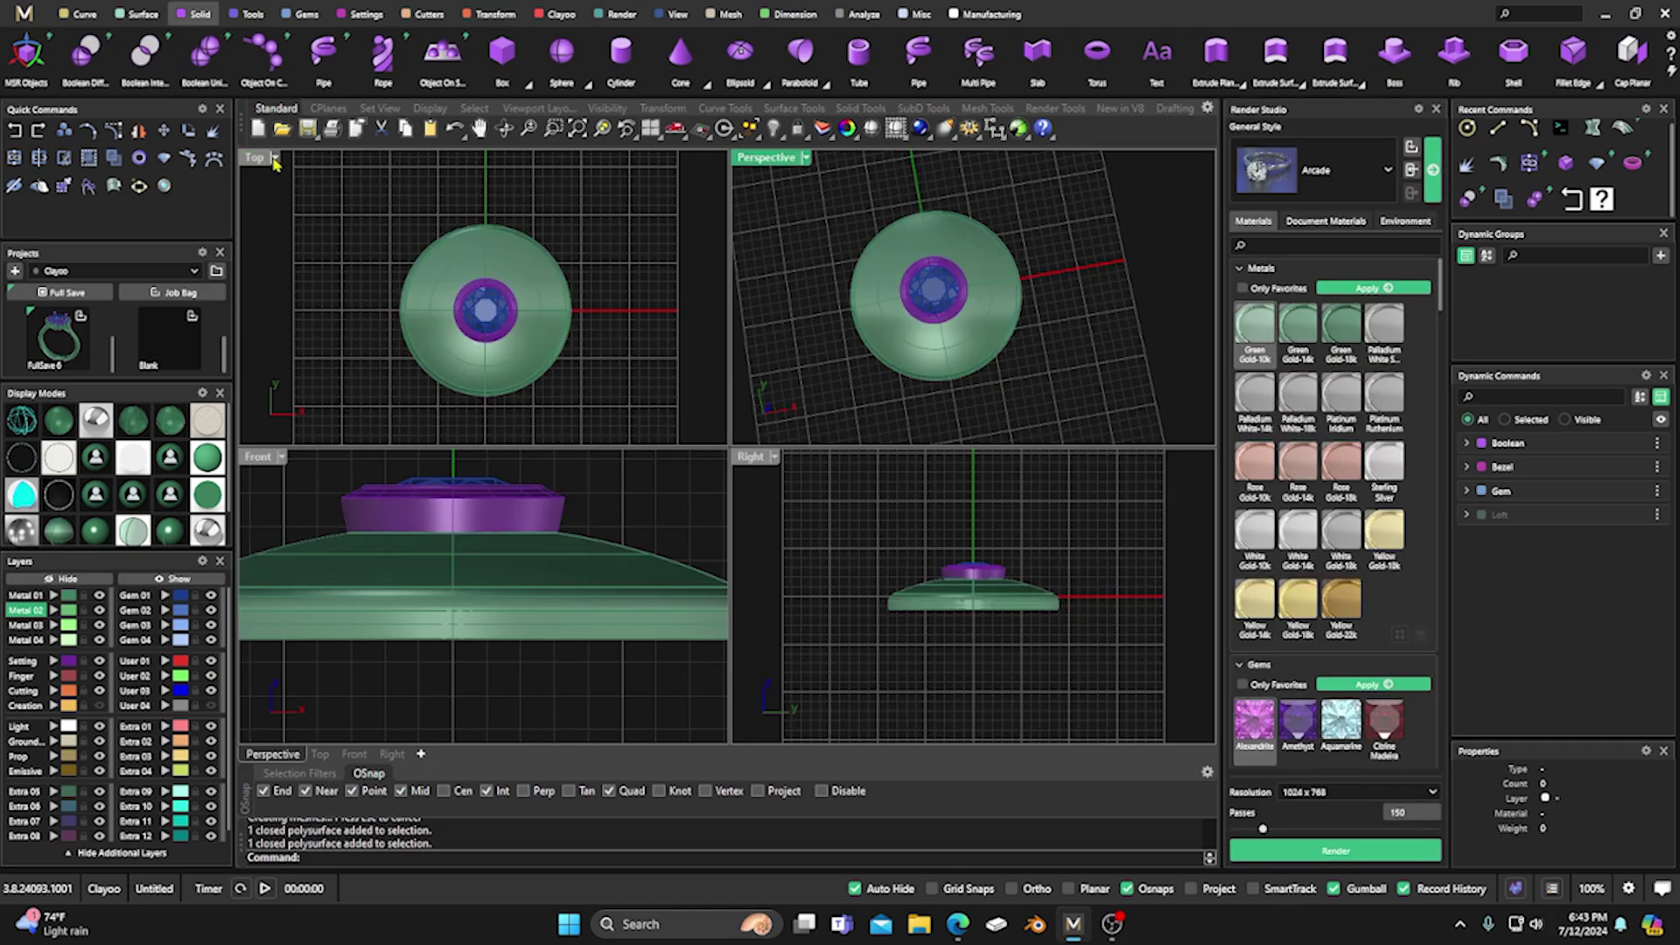
pyautogui.click(773, 164)
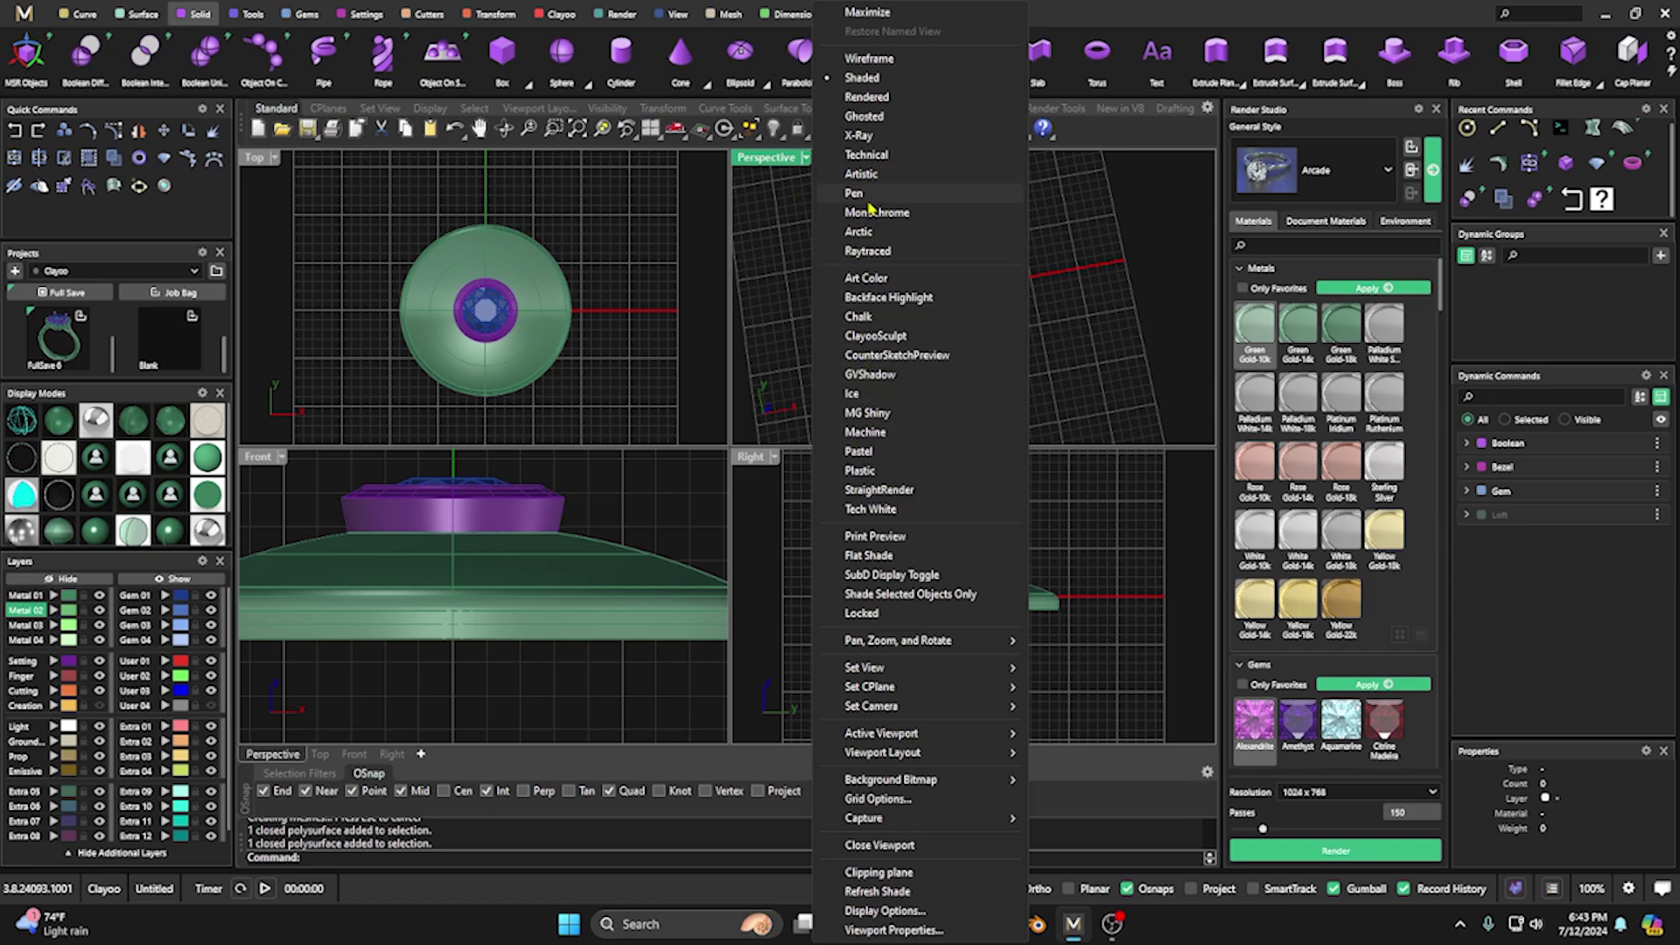
pyautogui.click(867, 251)
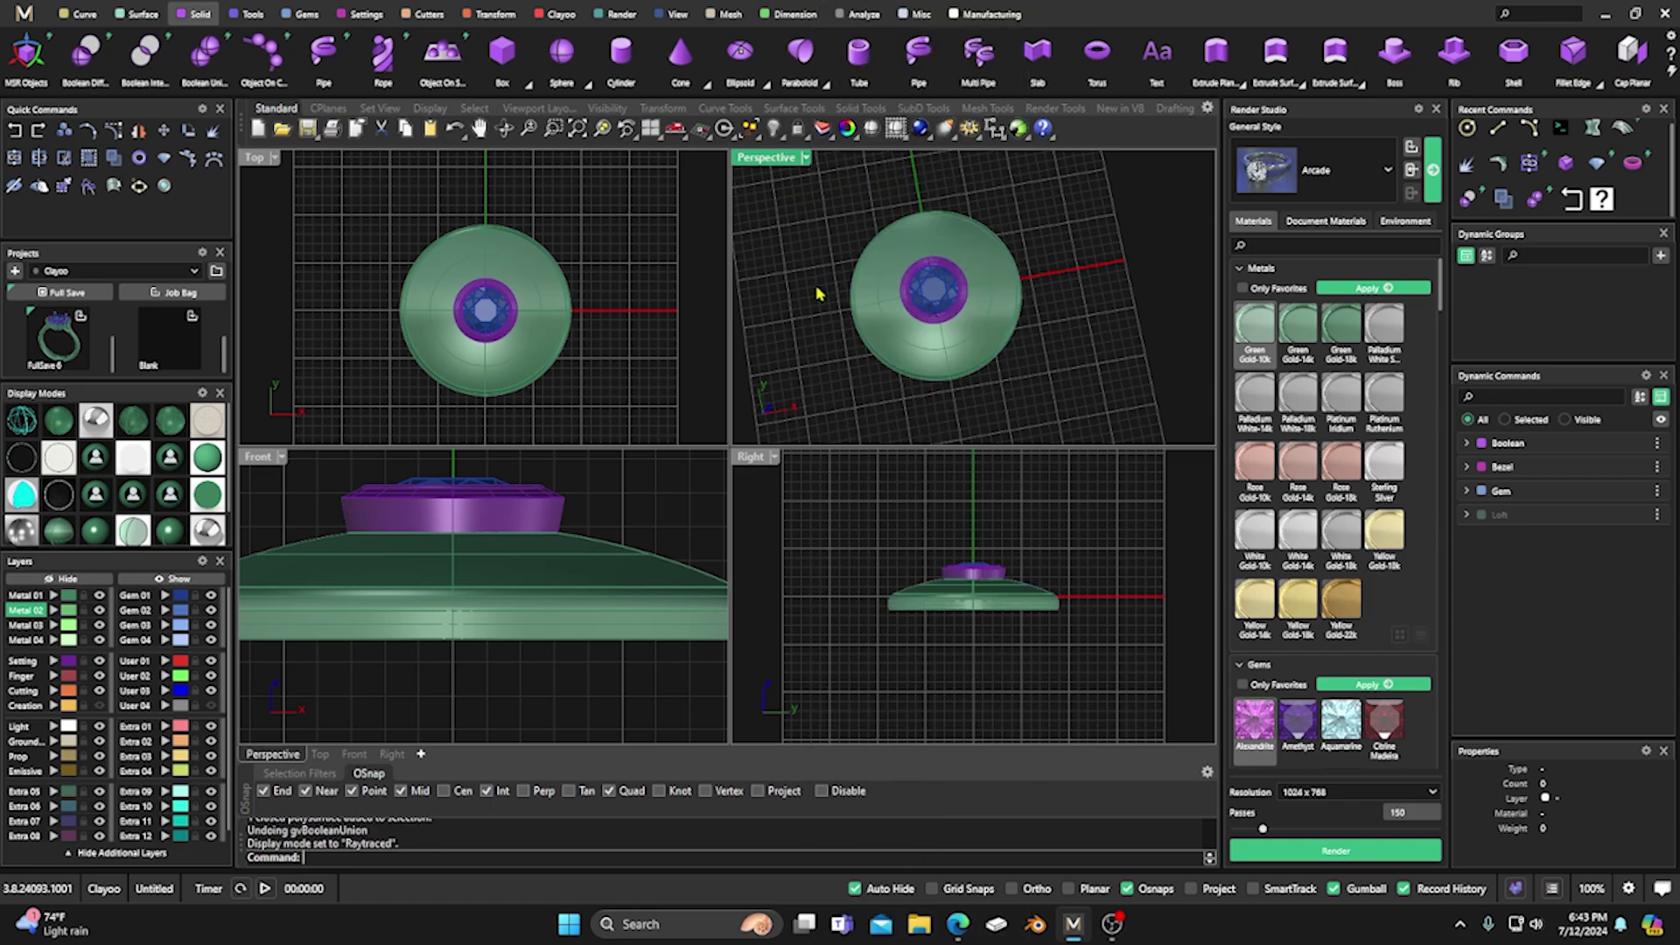
# Apply the Yellow Gold-14k material to the domed disc.
pyautogui.click(1000, 273)
pyautogui.click(1257, 600)
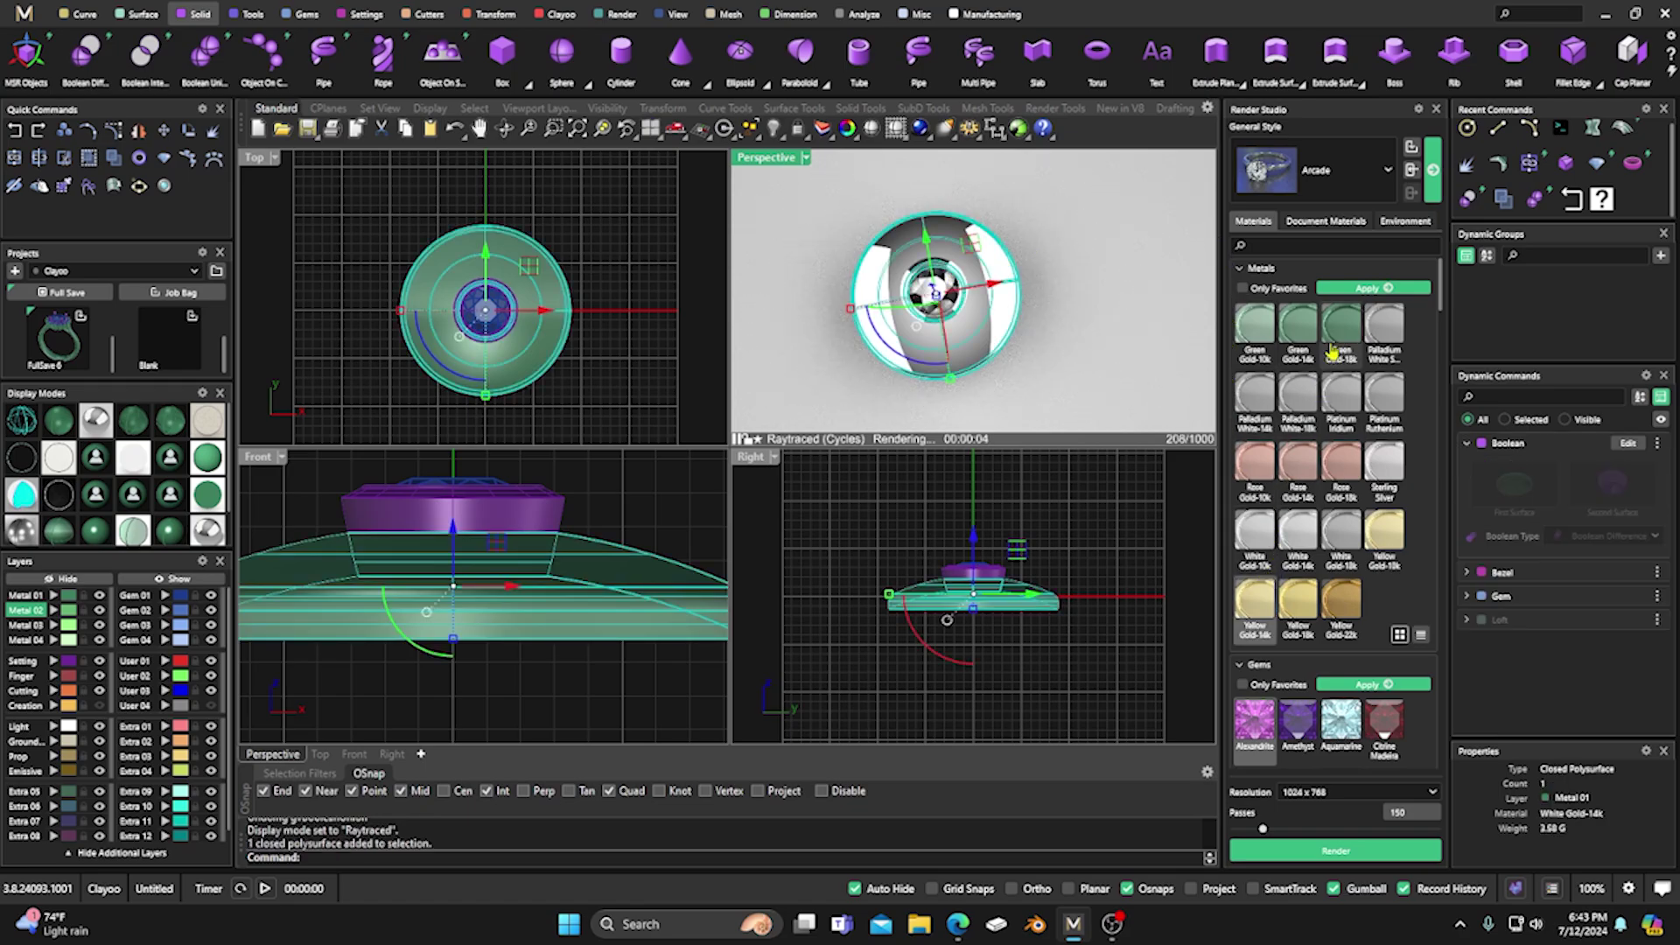
pyautogui.click(1373, 288)
pyautogui.click(1104, 527)
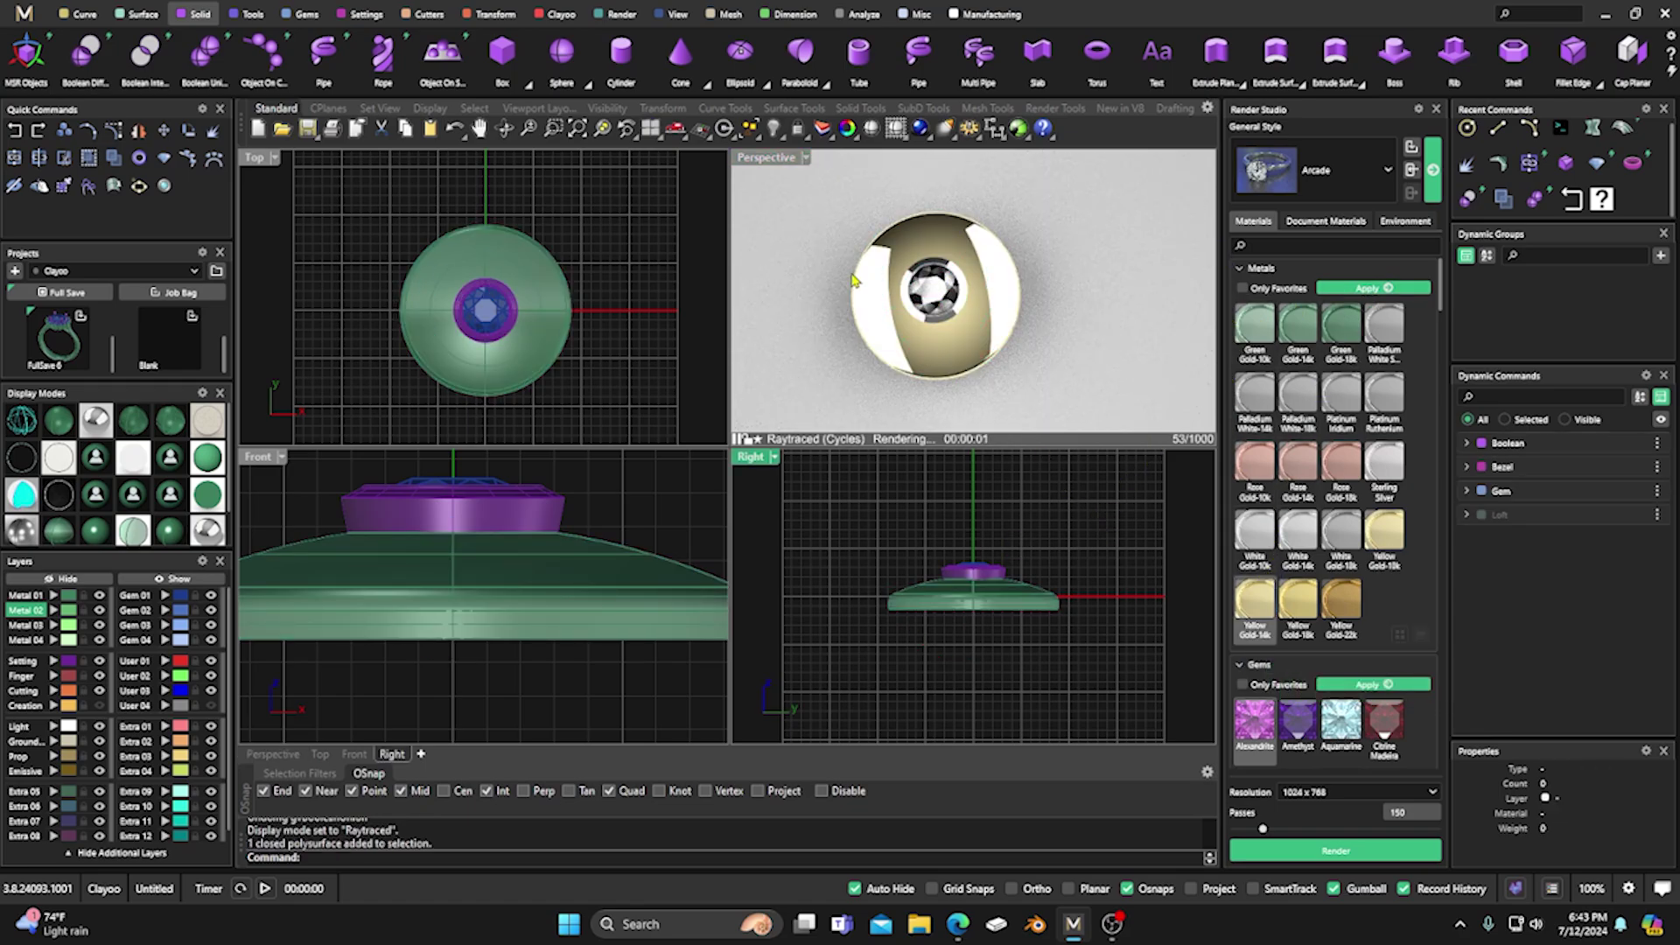
# Maximize the Perspective view and make sure the Denoise post effect is enabled in the rendering settings.
pyautogui.doubleClick(766, 158)
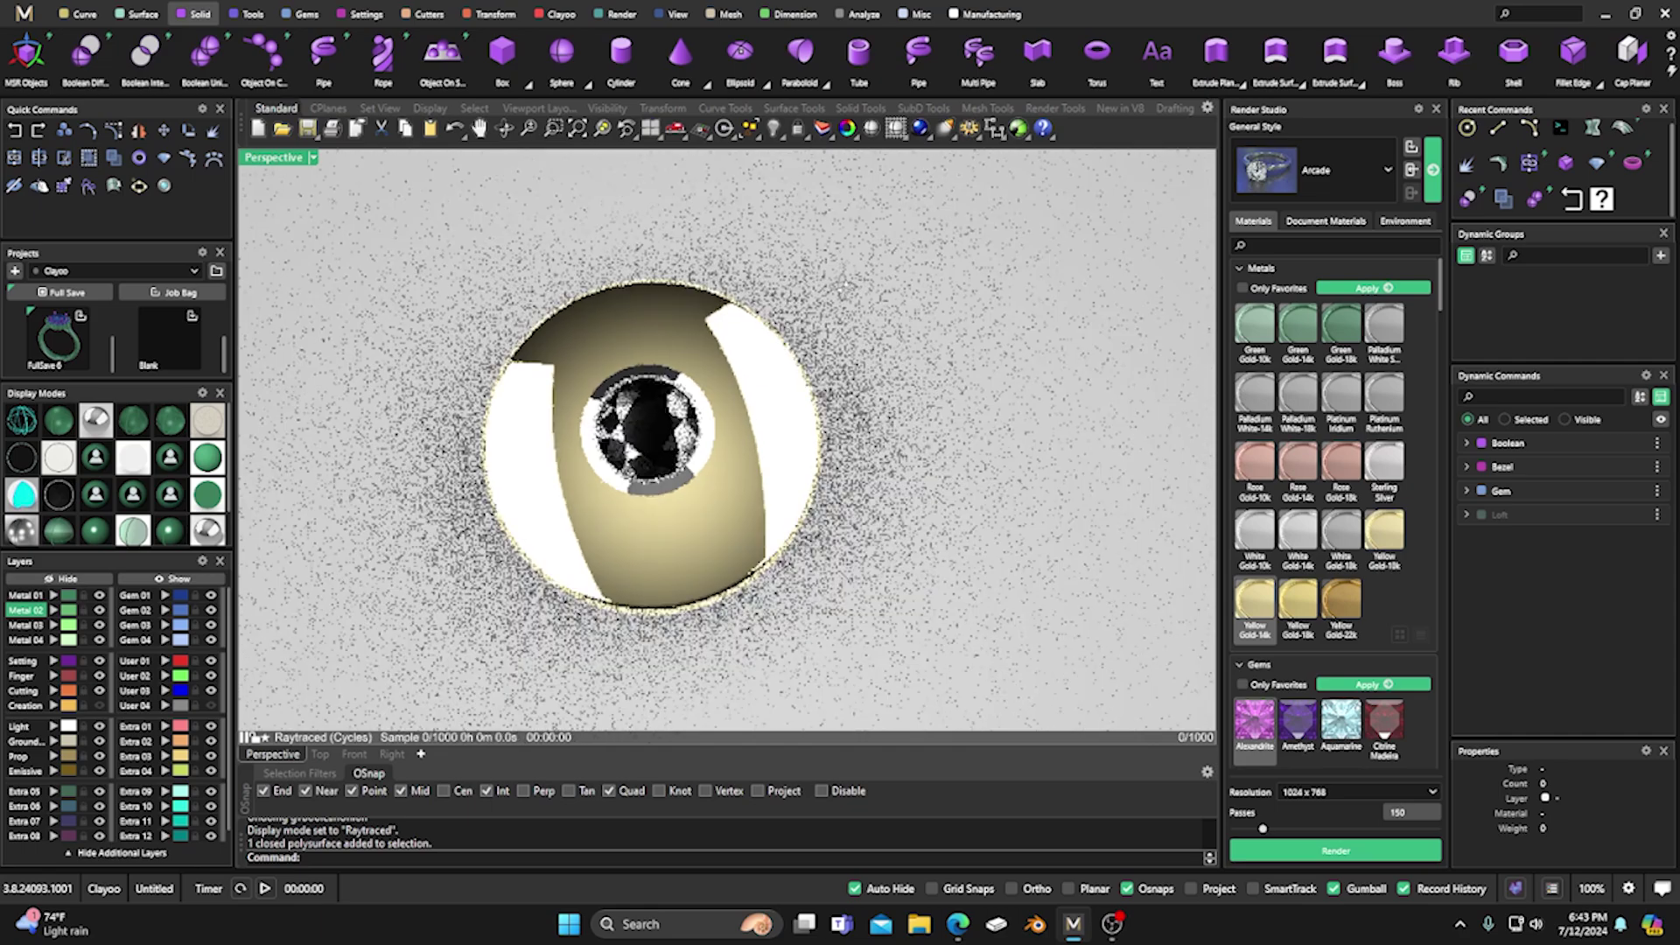
pyautogui.click(858, 128)
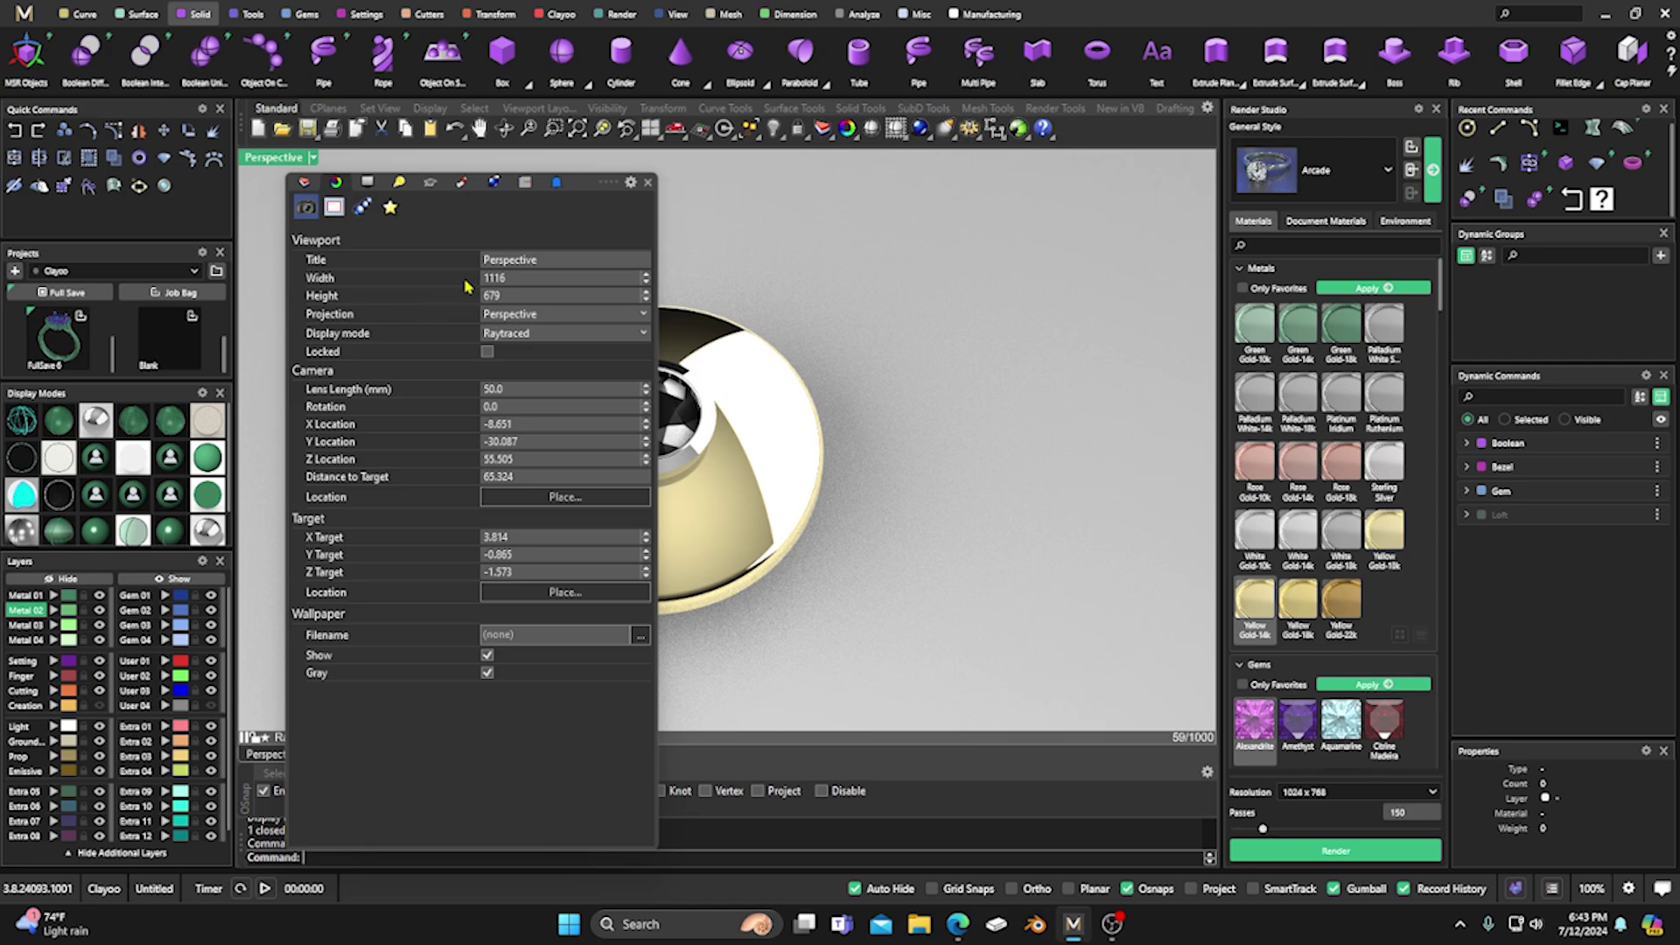
pyautogui.click(390, 208)
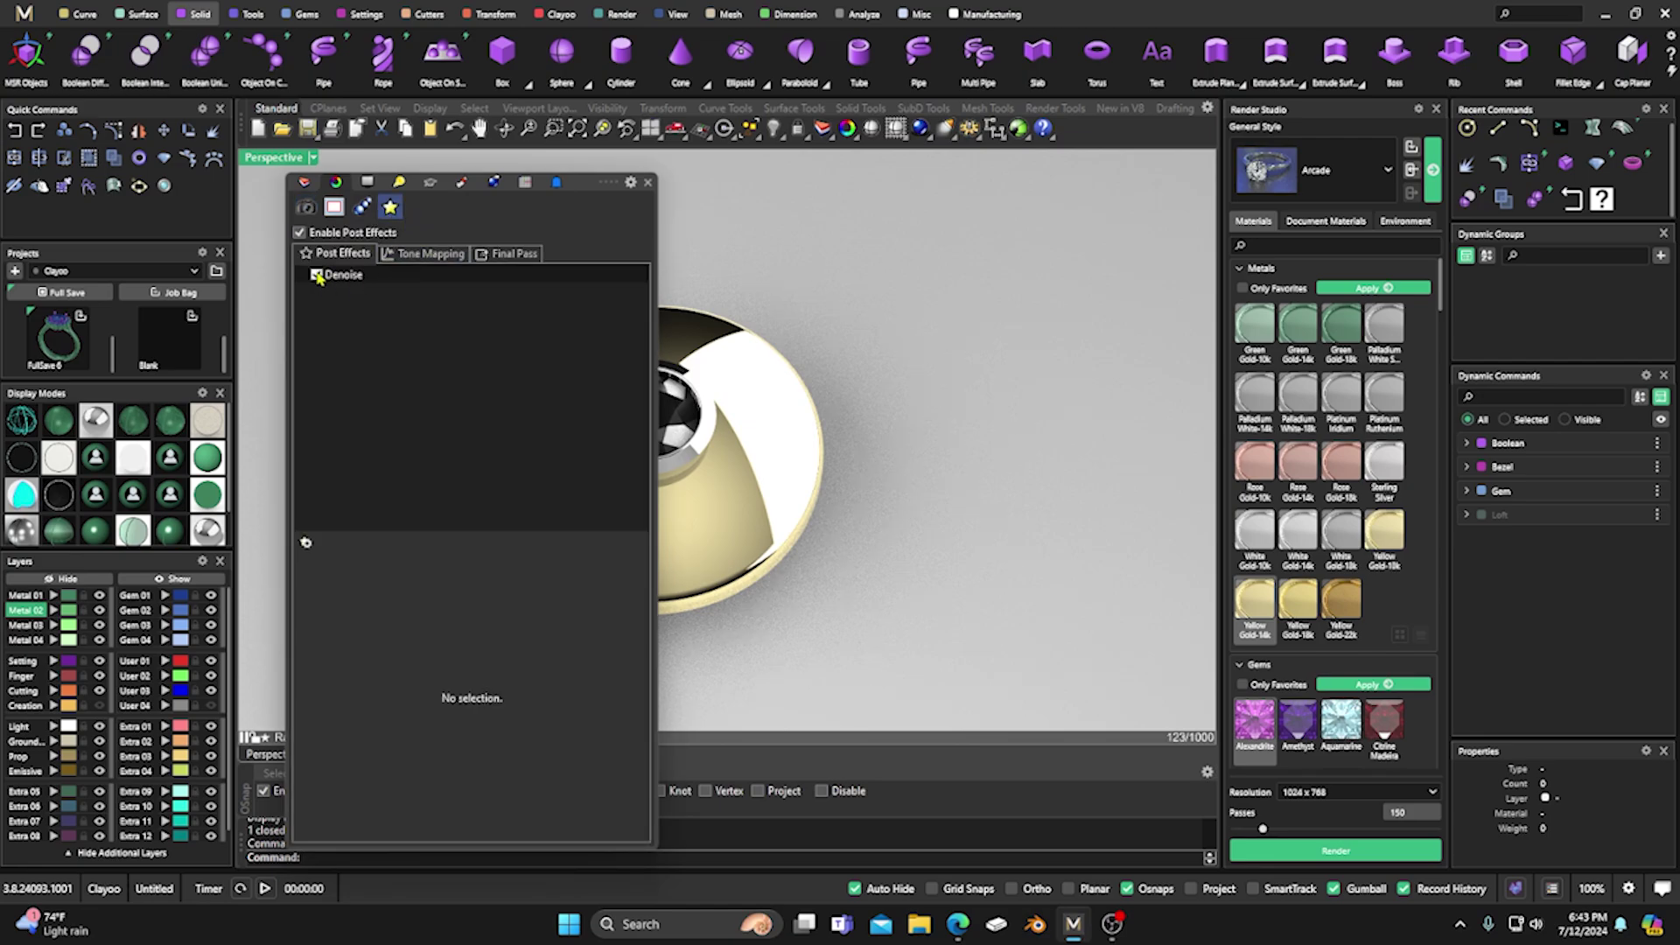
pyautogui.click(648, 182)
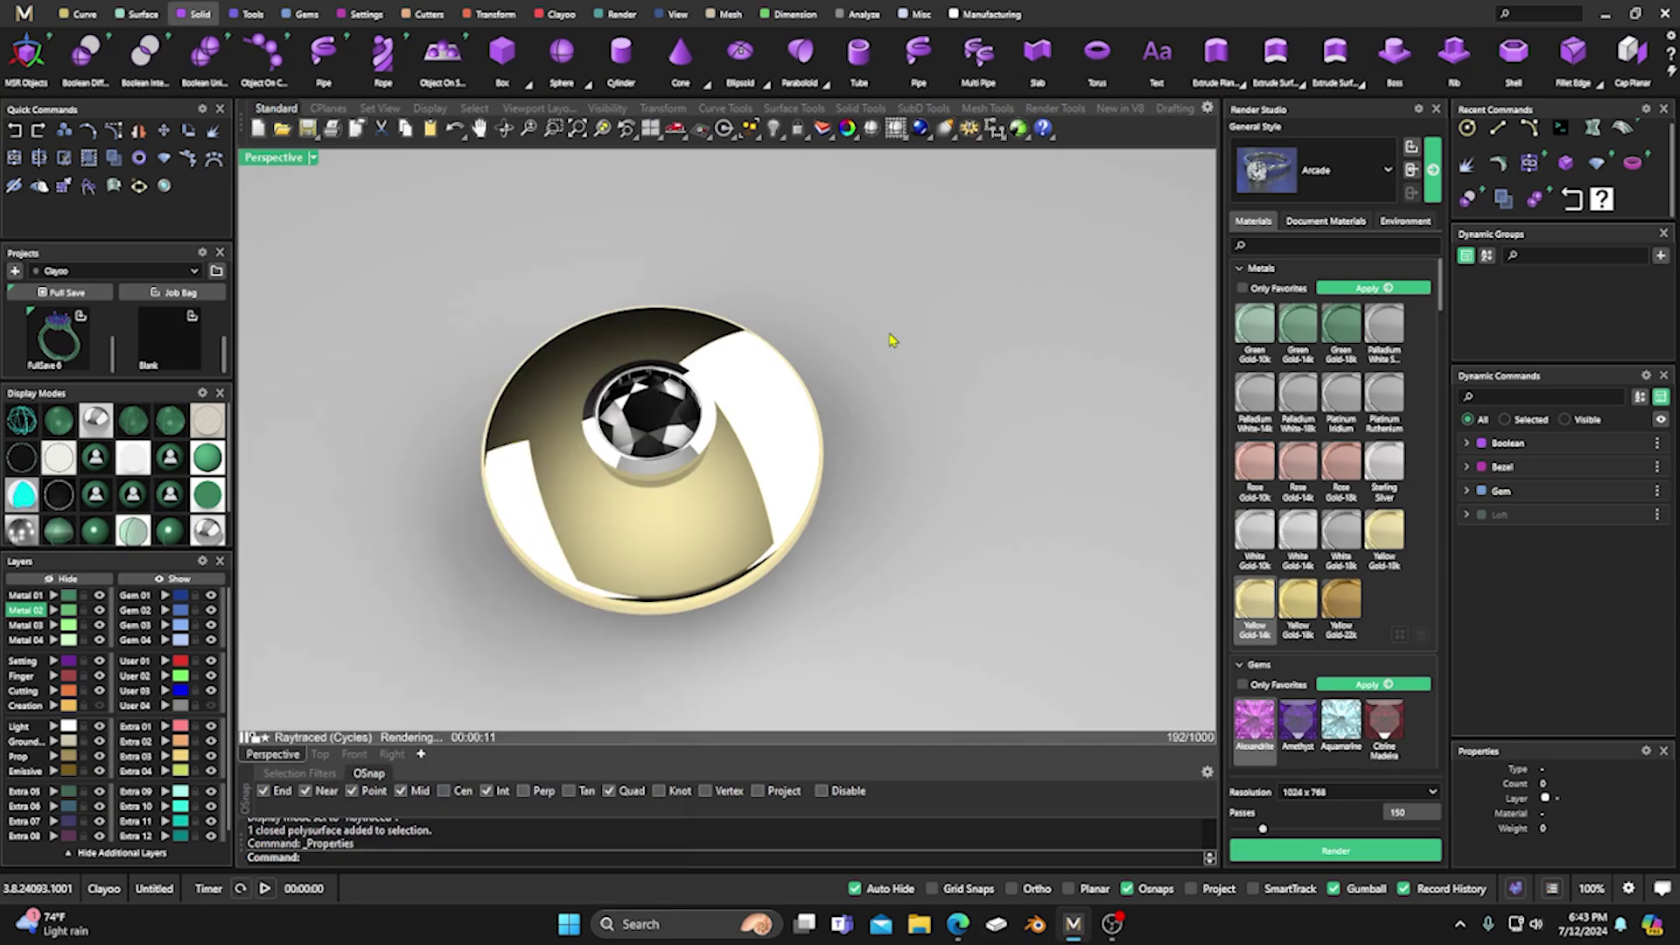
# Examine the raytraced gold disc, bezel and diamond from a low angle, from above and at different distances.
pyautogui.moveTo(888, 329); pyautogui.dragTo(621, 455, button='right')
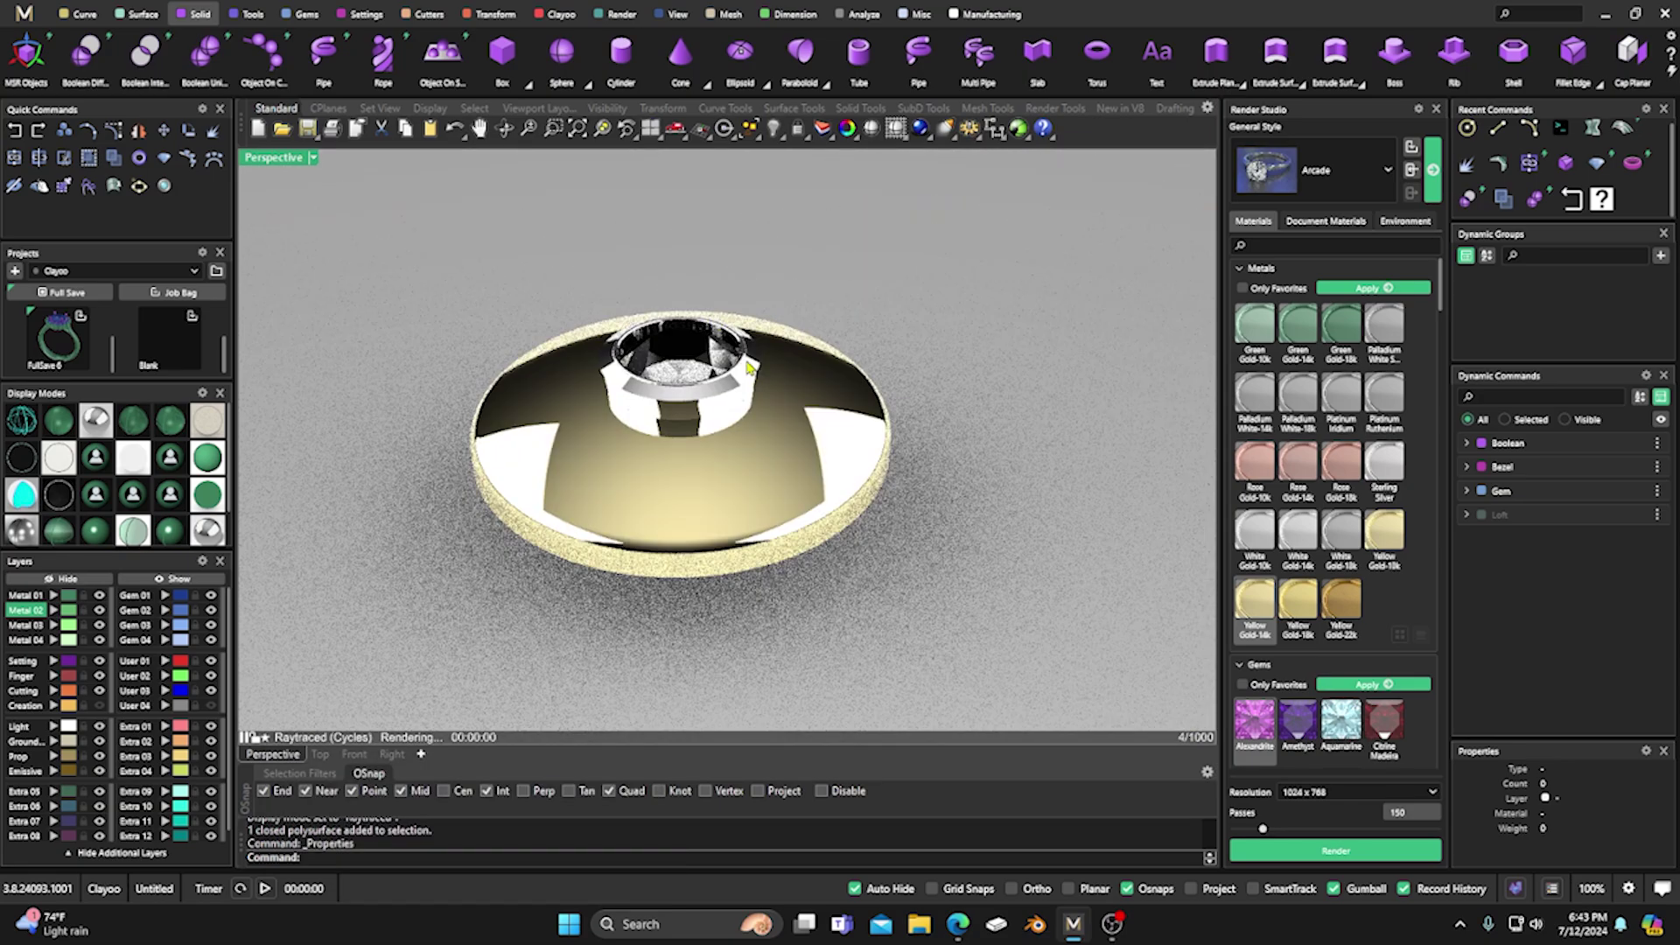
pyautogui.moveTo(847, 343); pyautogui.dragTo(814, 465, button='right')
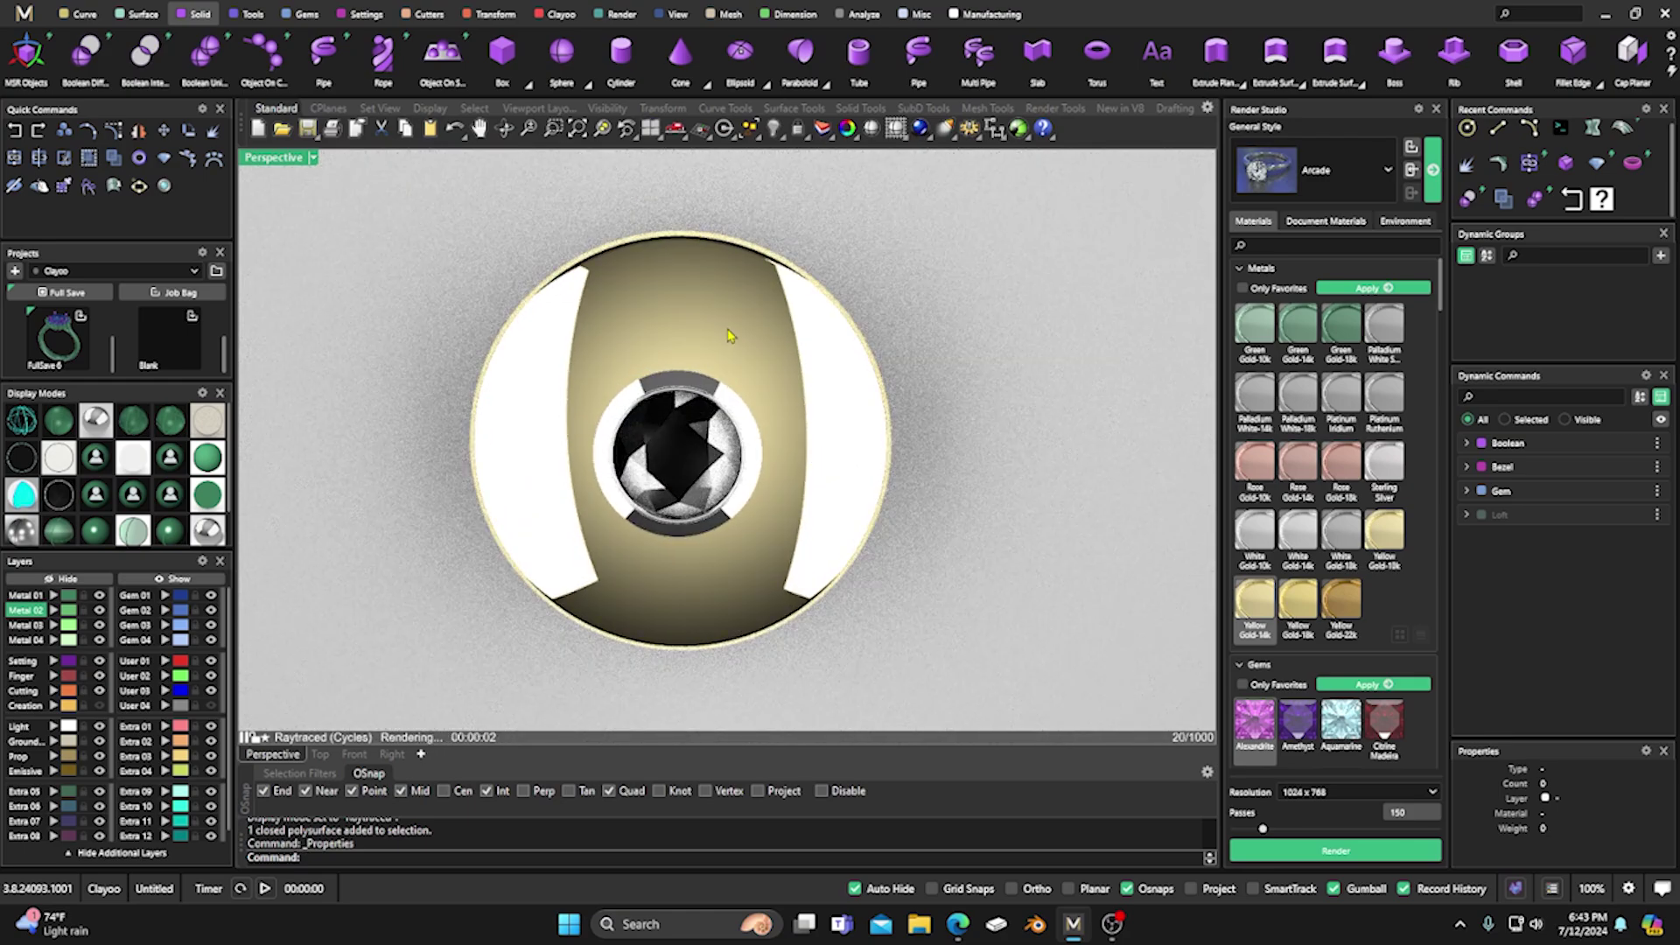
pyautogui.scroll(-4, 732, 356)
pyautogui.moveTo(737, 363); pyautogui.dragTo(741, 287, button='right')
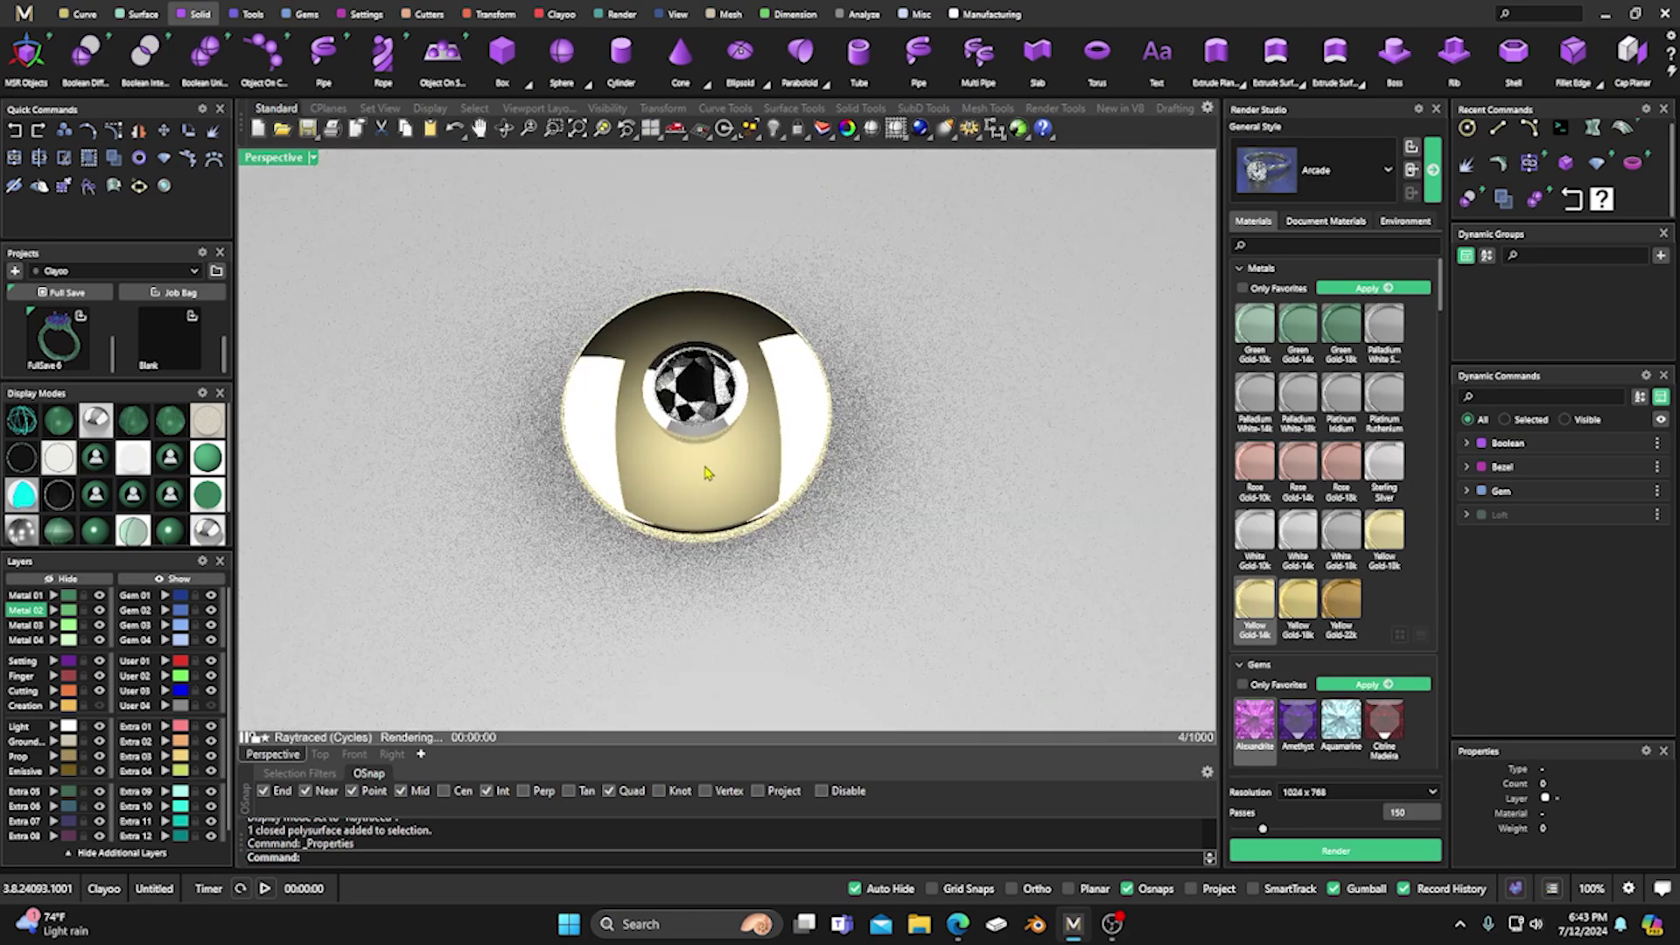
pyautogui.scroll(3, 705, 471)
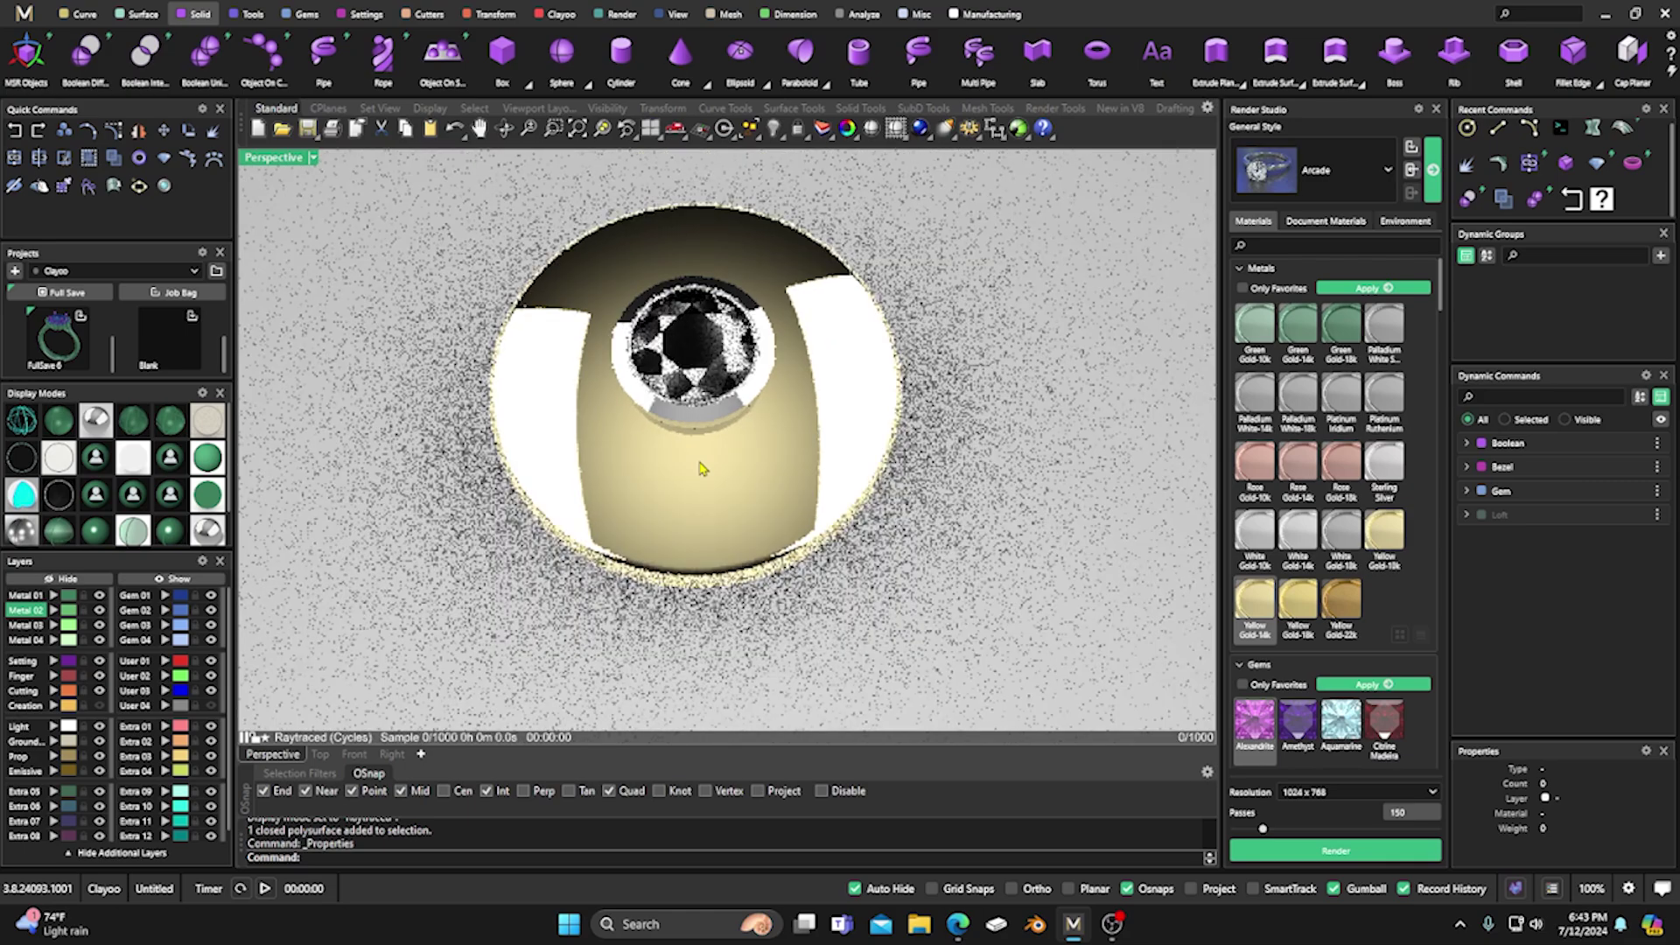
pyautogui.scroll(-2, 700, 468)
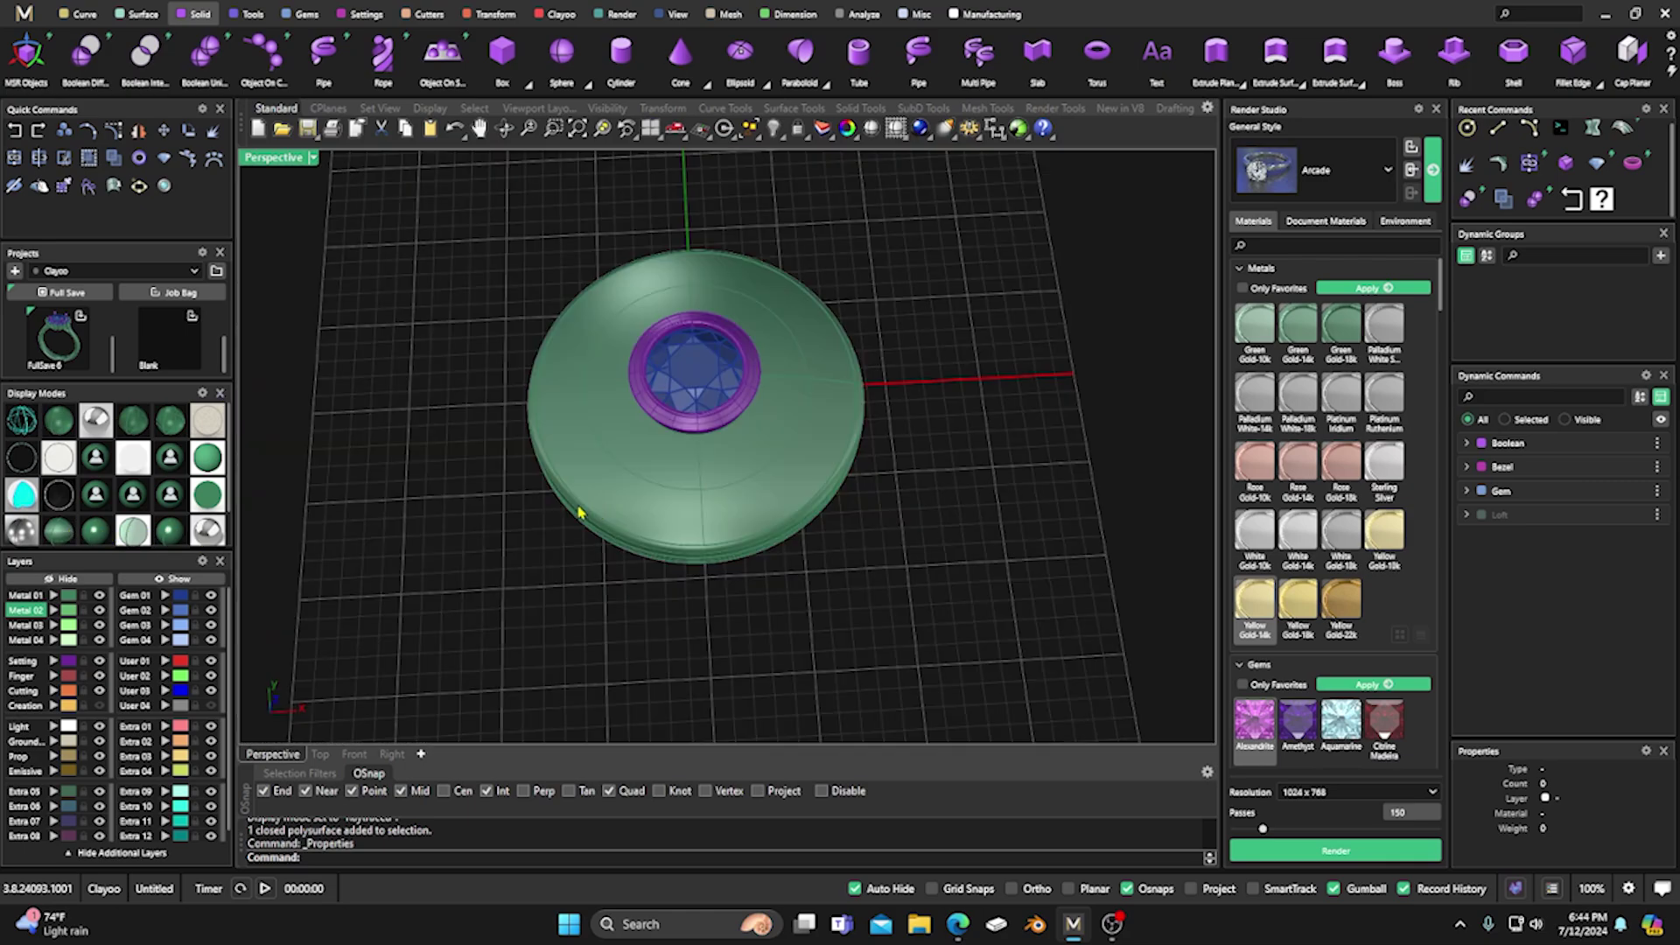
# Return the Perspective view to Shaded display, inspect the piece from below and the side, and close Render Studio.
pyautogui.moveTo(617, 563)
pyautogui.mouseDown(button='right')
pyautogui.moveTo(667, 401)
pyautogui.moveTo(678, 547)
pyautogui.moveTo(703, 443)
pyautogui.mouseUp(button='right')
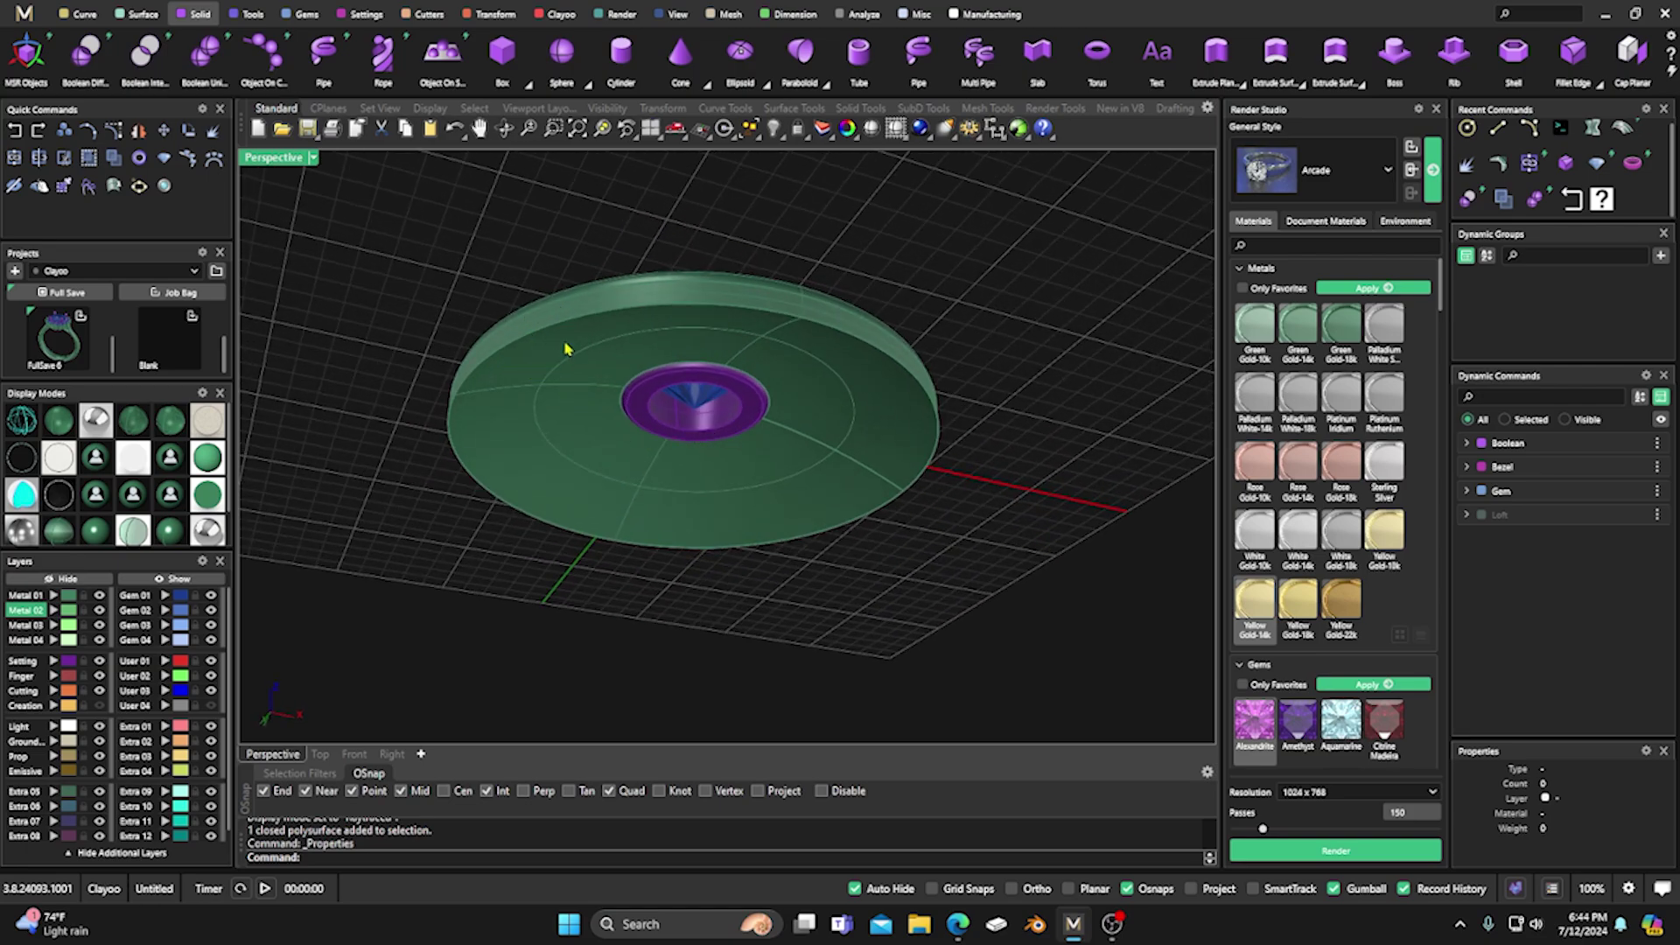
pyautogui.moveTo(554, 374); pyautogui.dragTo(492, 476, button='right')
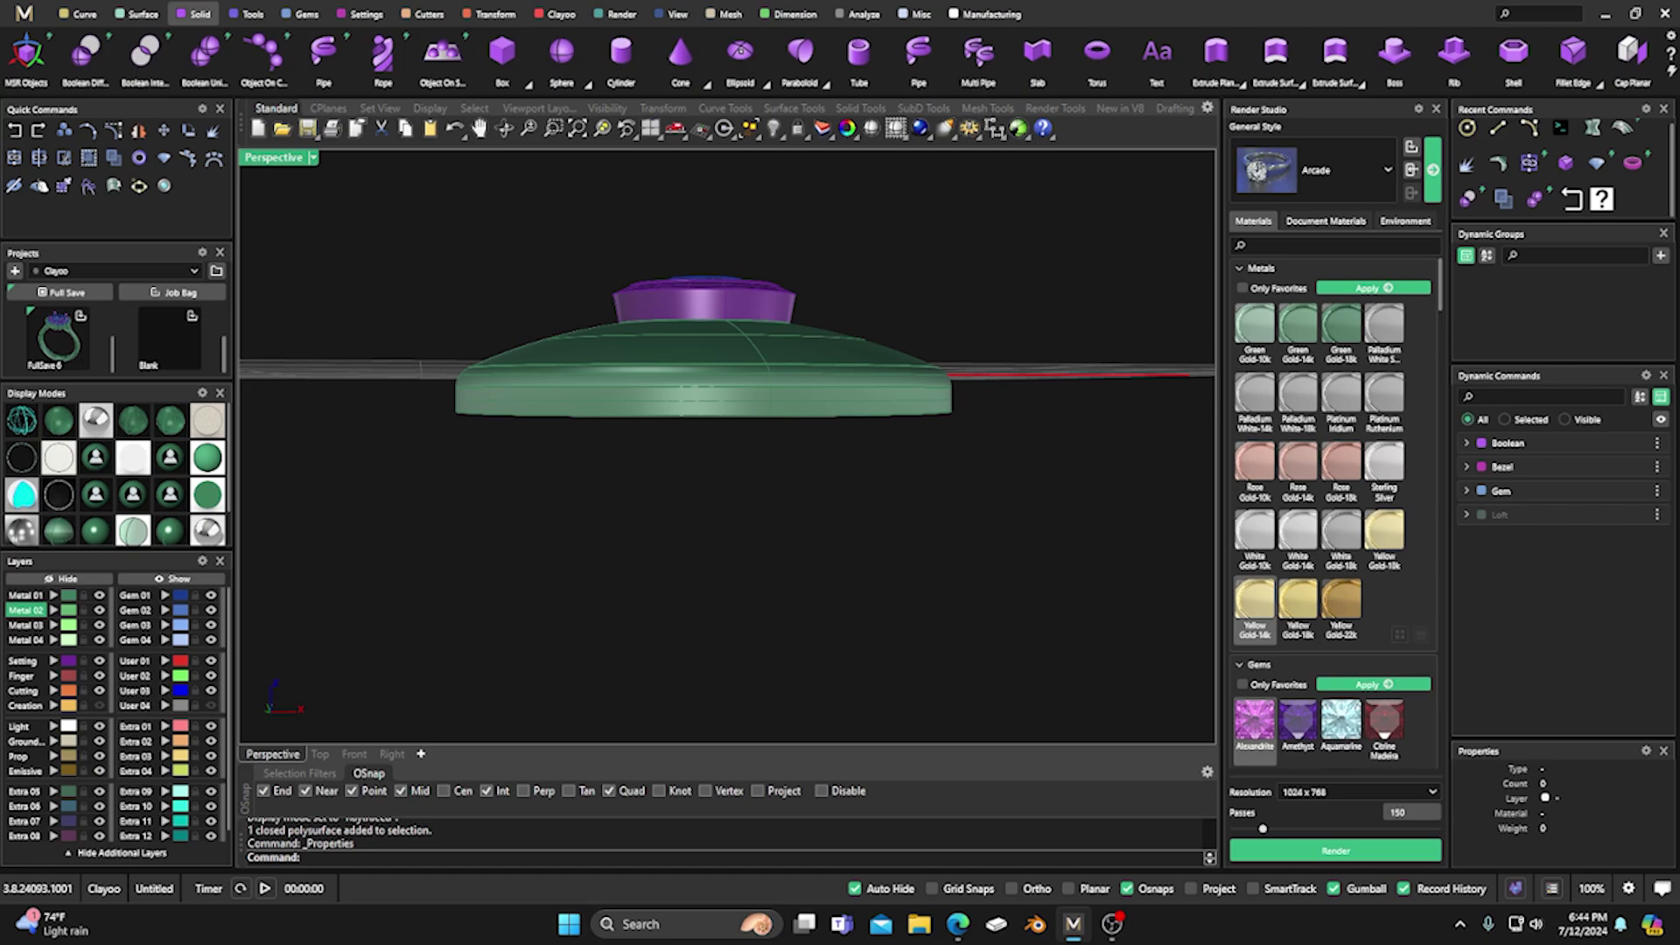
pyautogui.moveTo(393, 443); pyautogui.dragTo(411, 502, button='right')
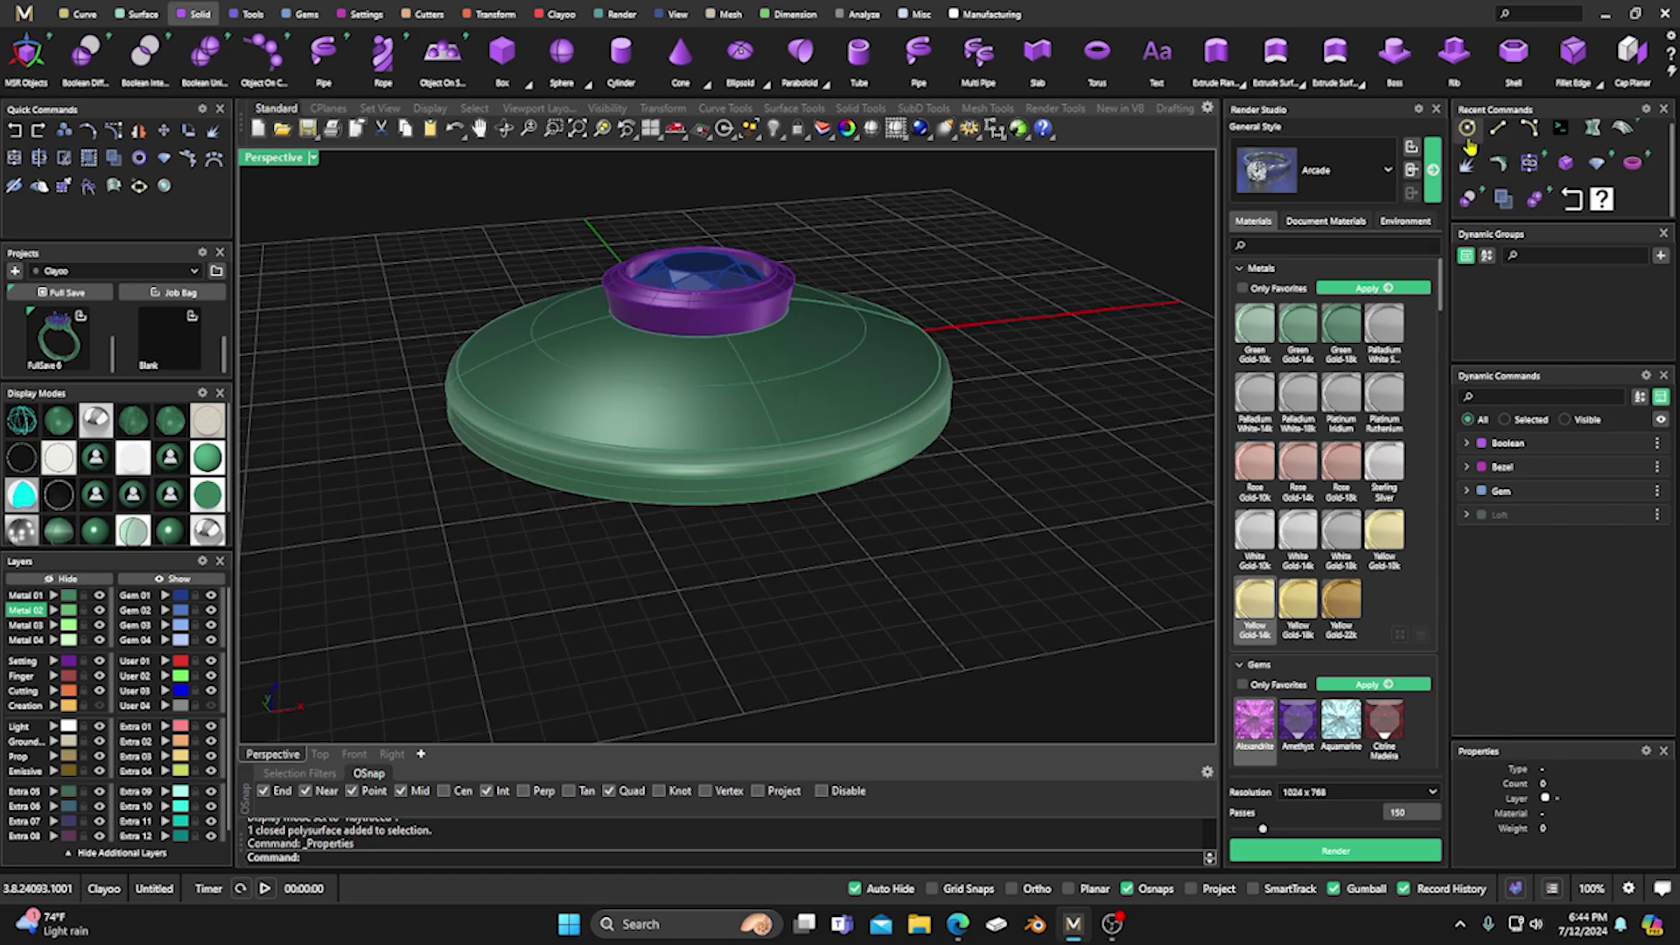
pyautogui.click(1435, 109)
pyautogui.moveTo(1166, 367); pyautogui.dragTo(1043, 411, button='right')
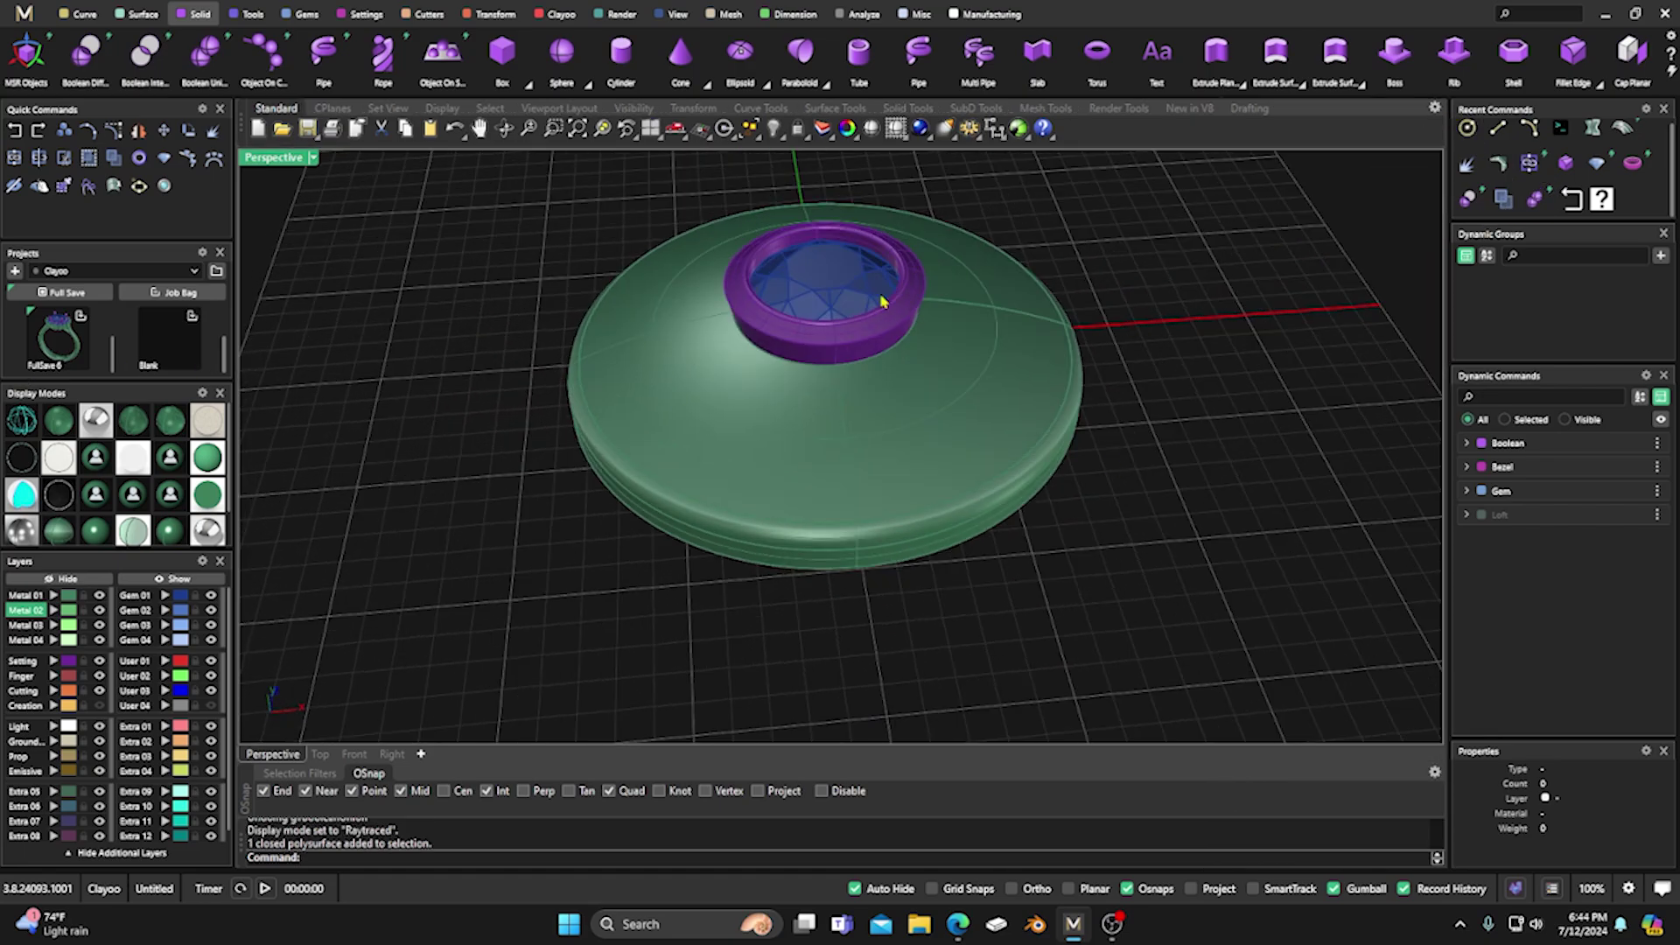
# Delete the domed disc, the bezel and the gem from the scene.
pyautogui.press('Home')
pyautogui.click(806, 392)
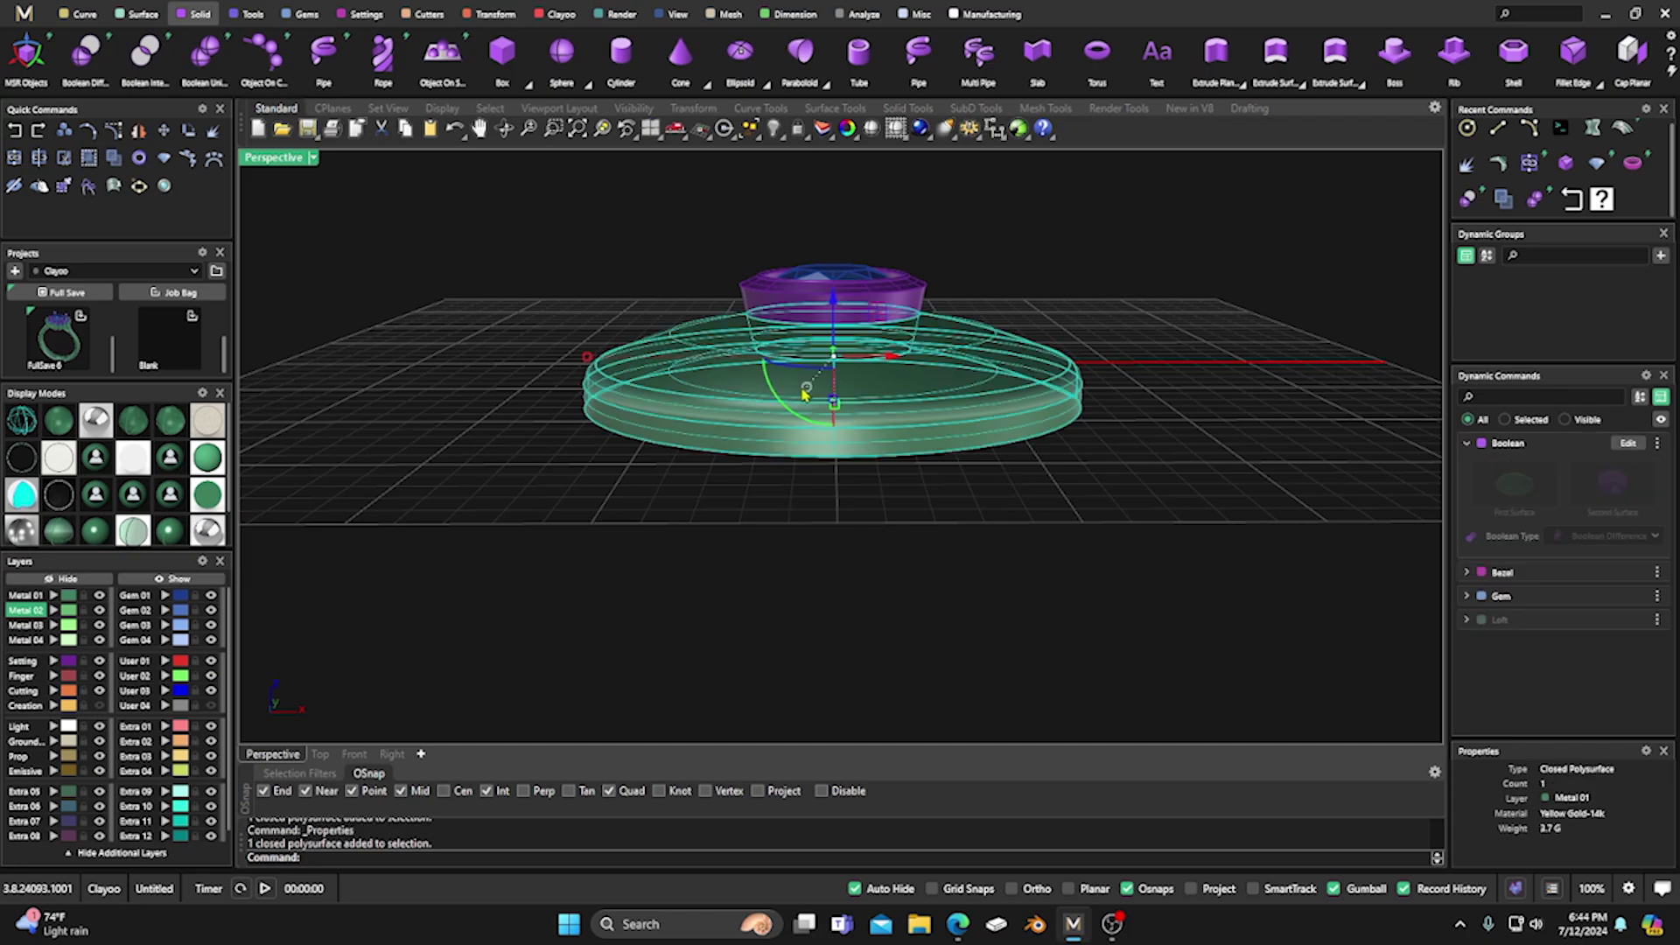
pyautogui.press('Delete')
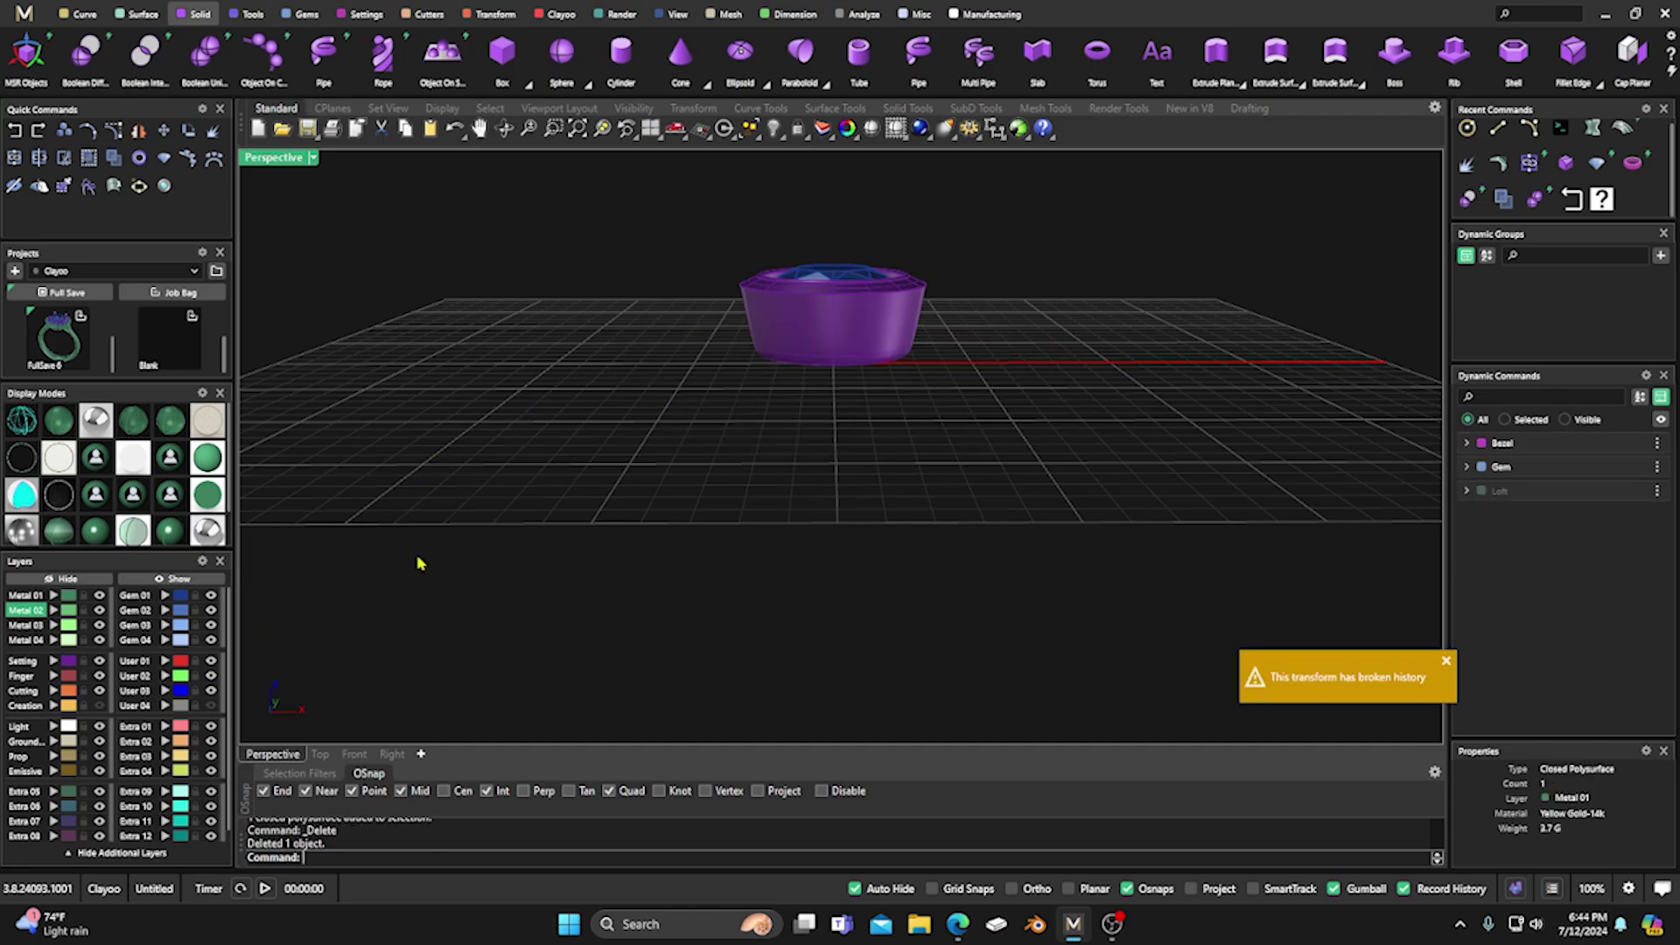
pyautogui.moveTo(971, 385); pyautogui.dragTo(726, 230)
pyautogui.press('Delete')
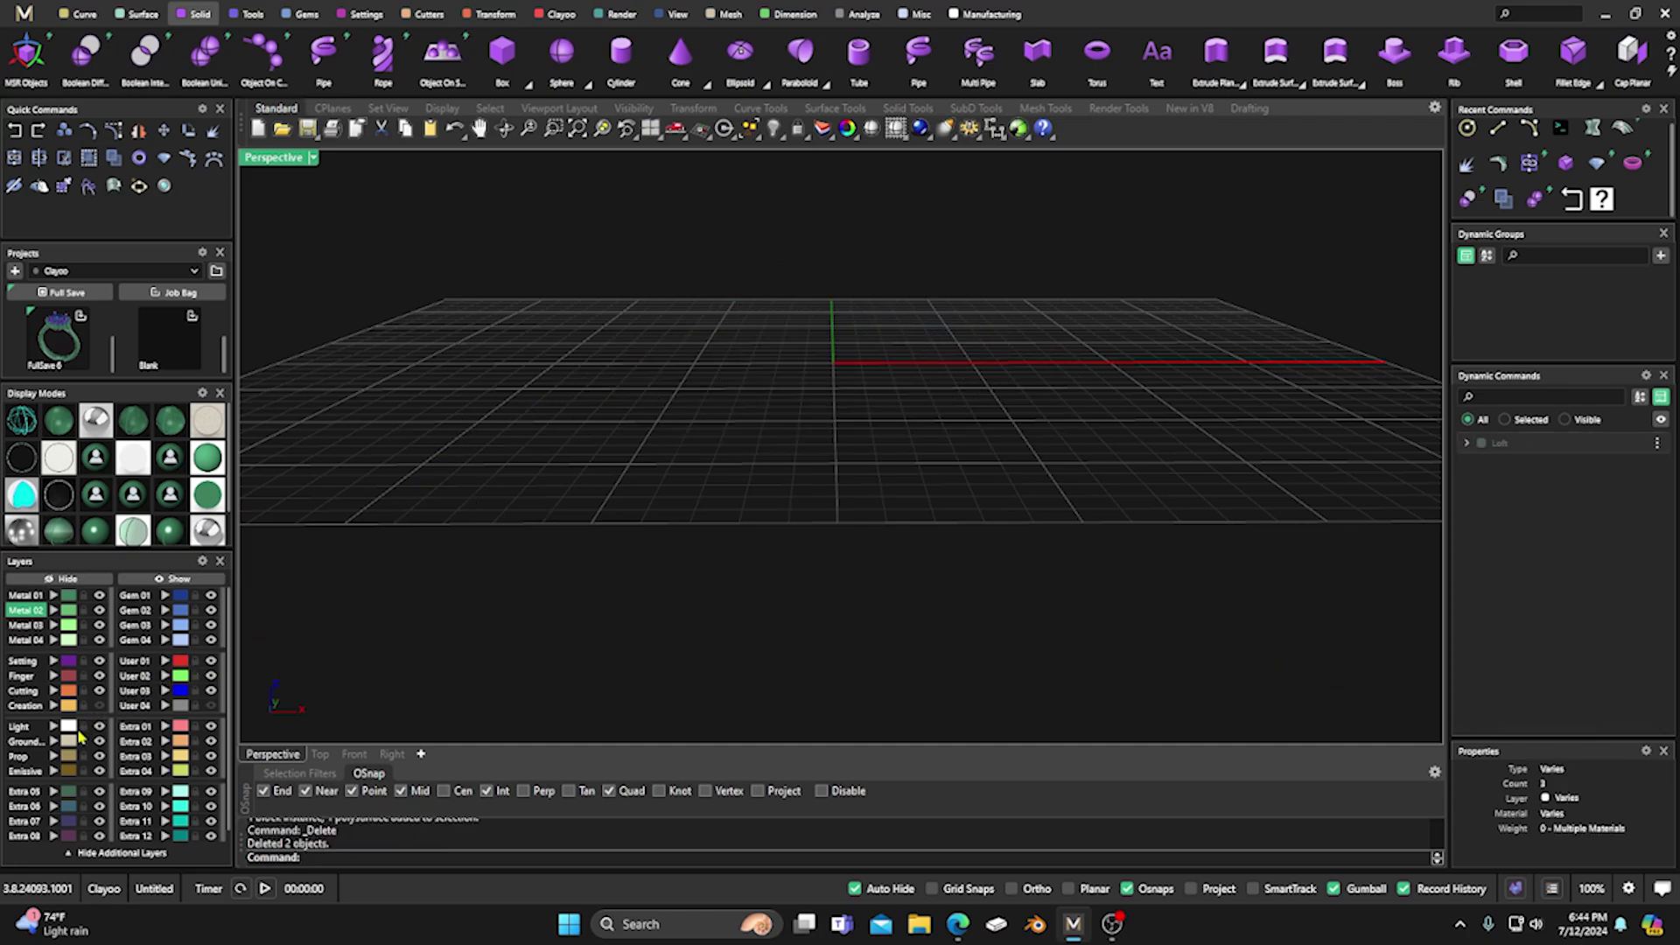
# Show the Creation layer holding the circle and the arc profile curves.
pyautogui.click(100, 707)
pyautogui.moveTo(436, 458); pyautogui.dragTo(464, 504, button='right')
pyautogui.middleClick(469, 513)
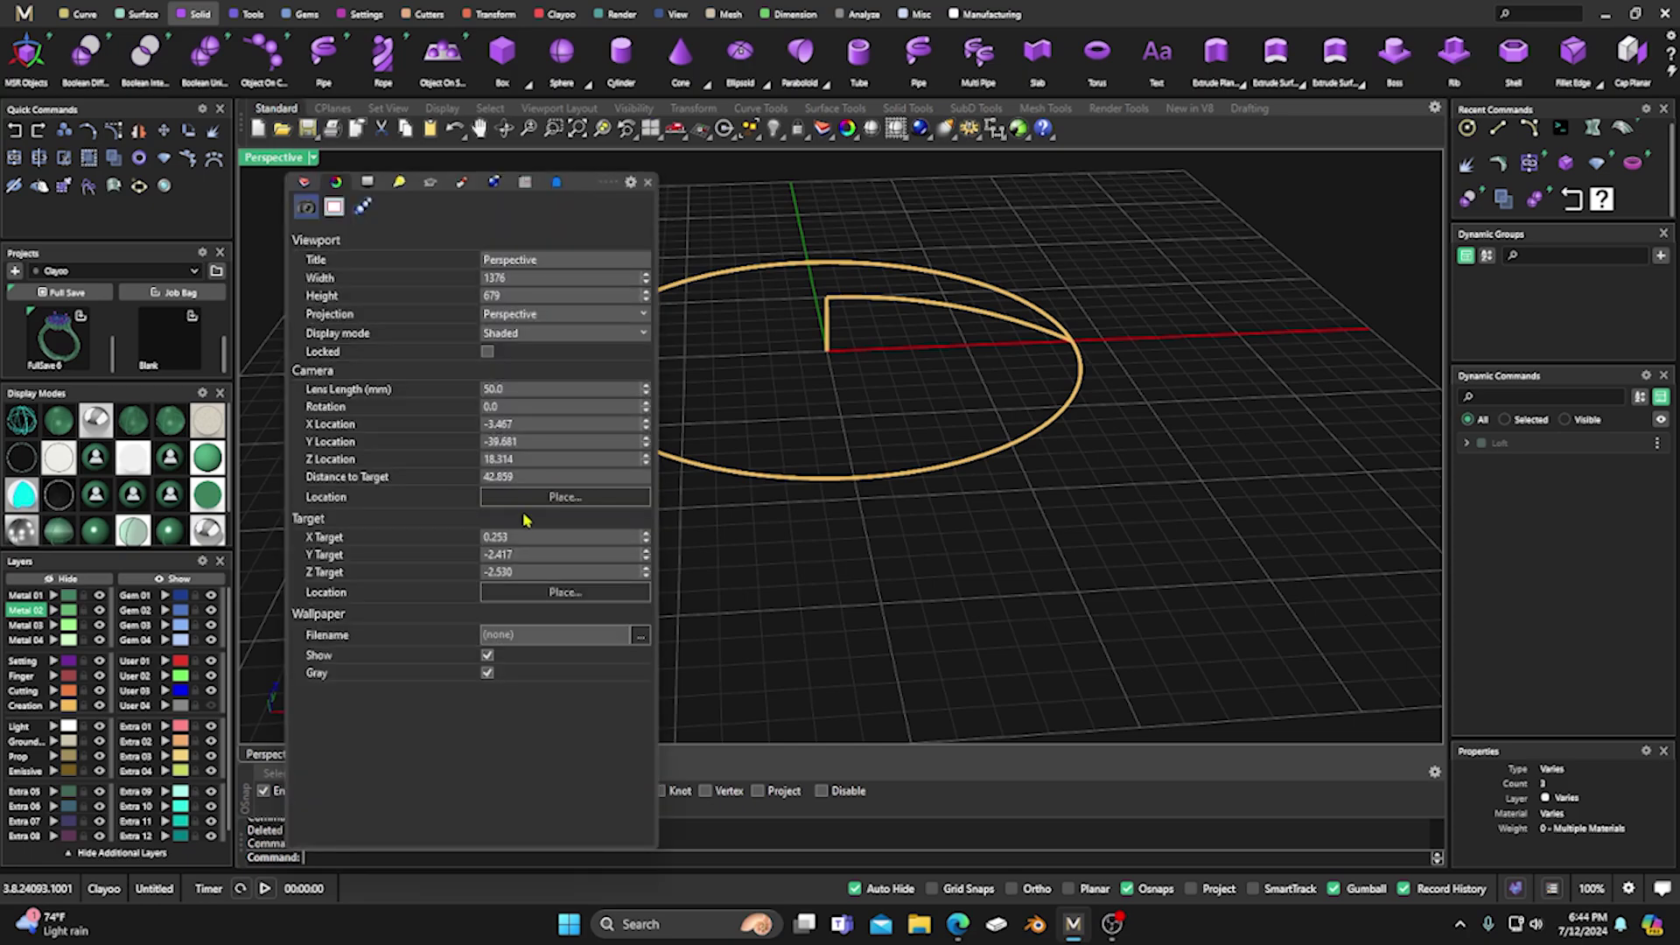
pyautogui.click(647, 182)
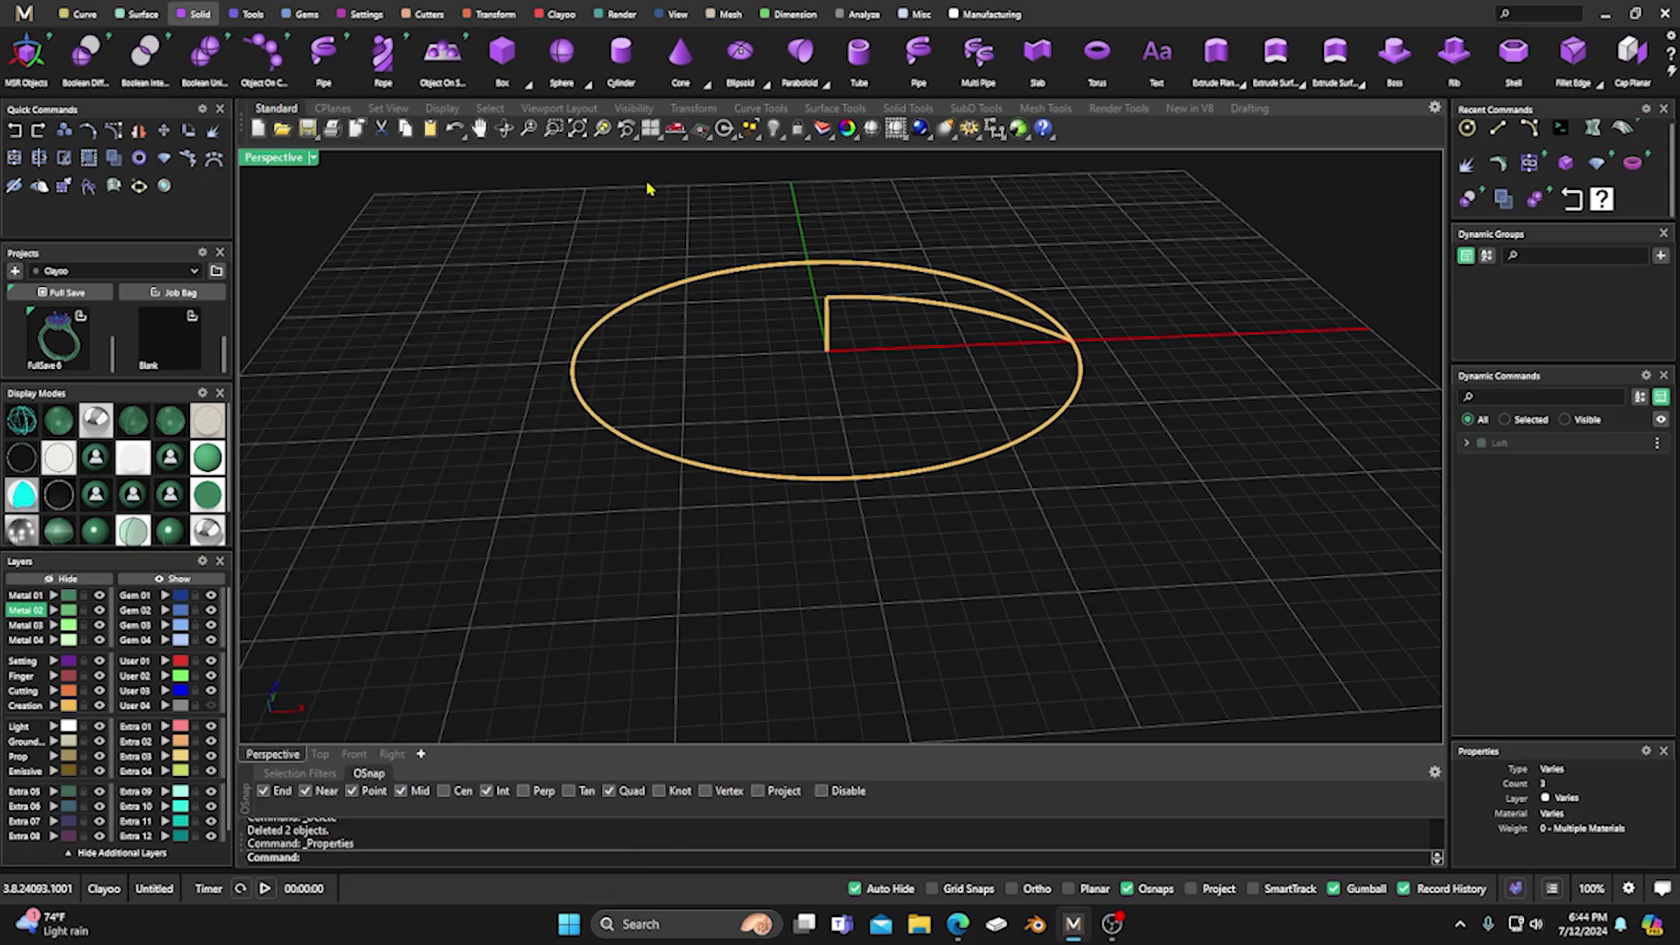
# Revolve the arc profile a full 360 degrees around the vertical centre line to form a dome surface.
pyautogui.click(140, 15)
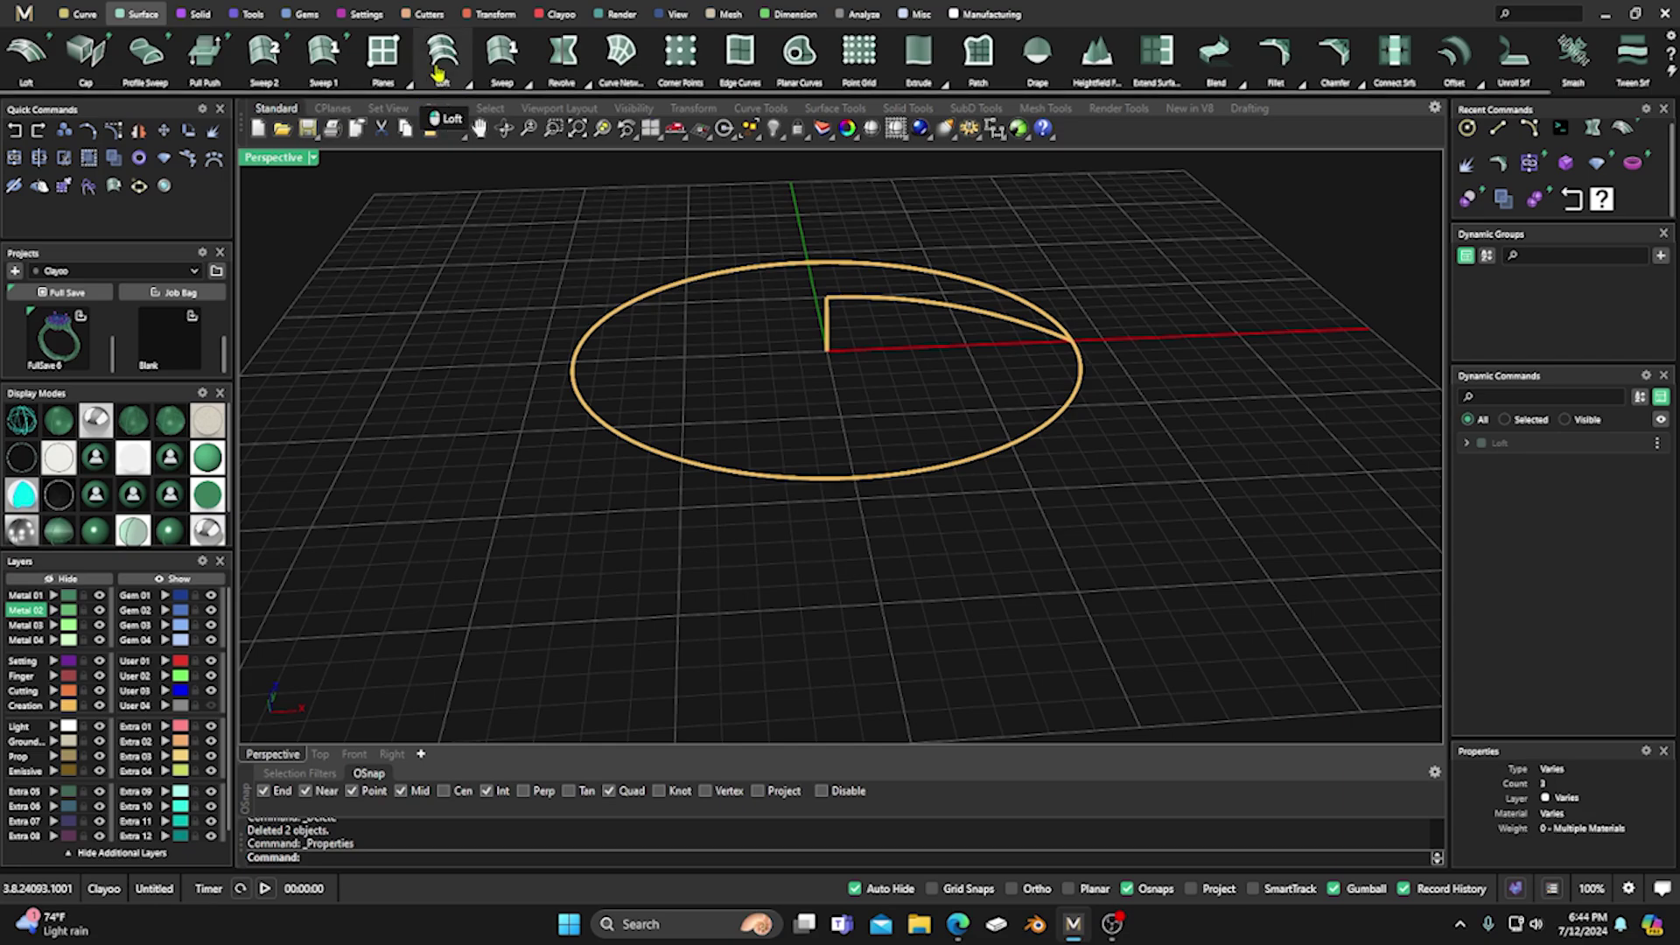
pyautogui.click(562, 52)
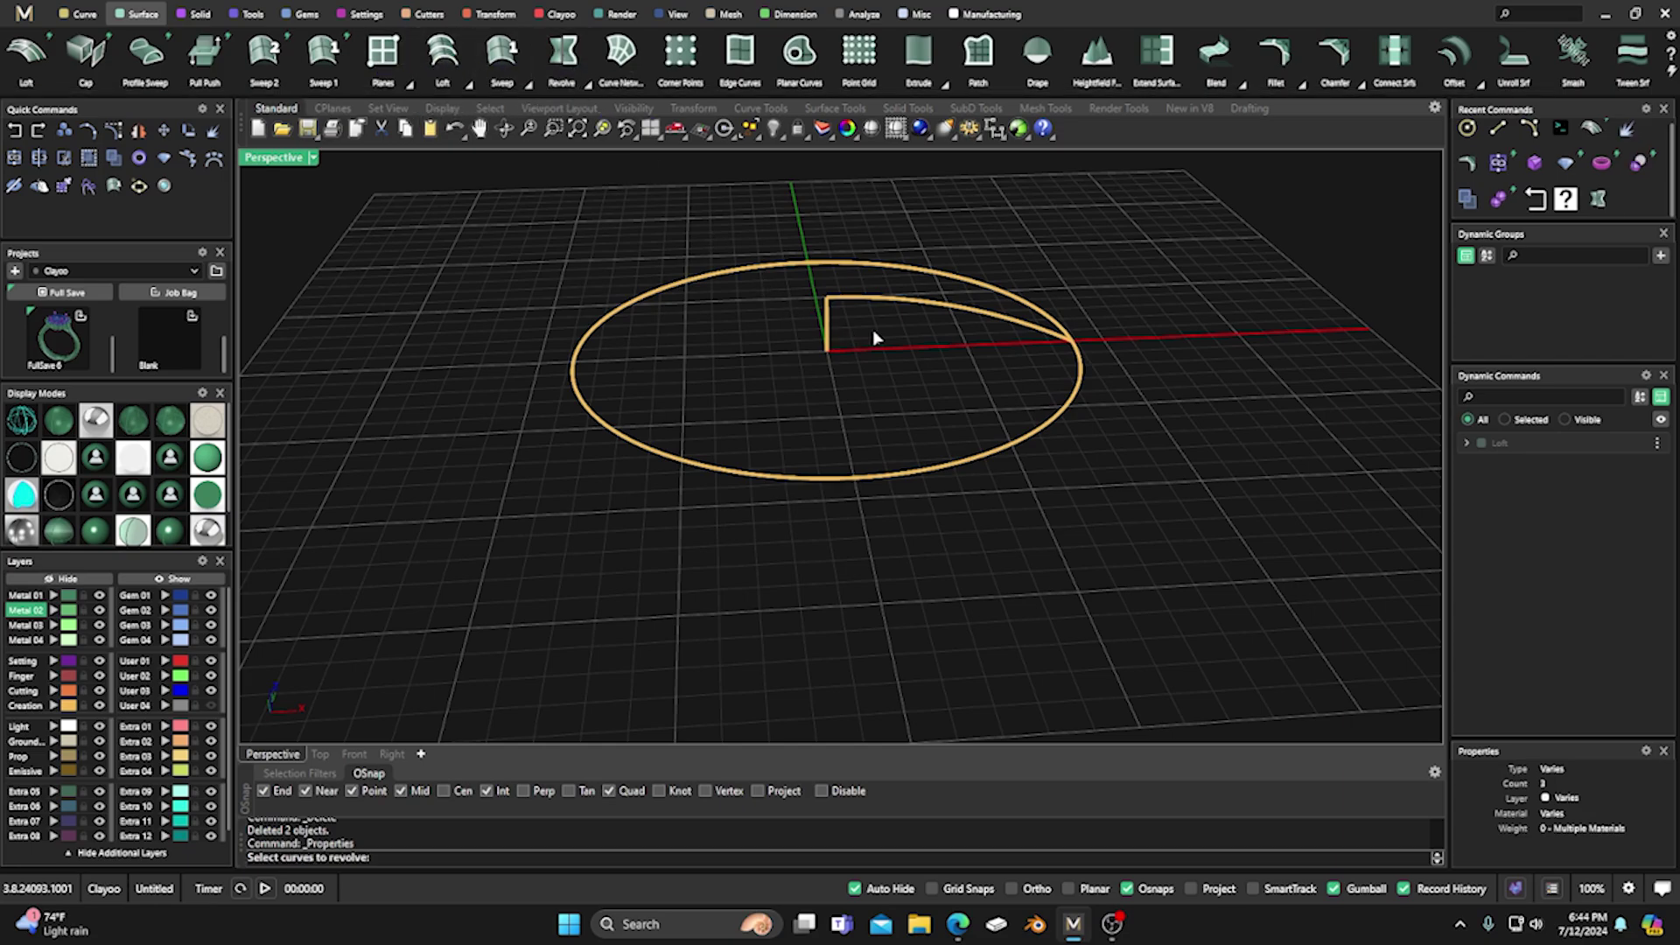
pyautogui.click(896, 307)
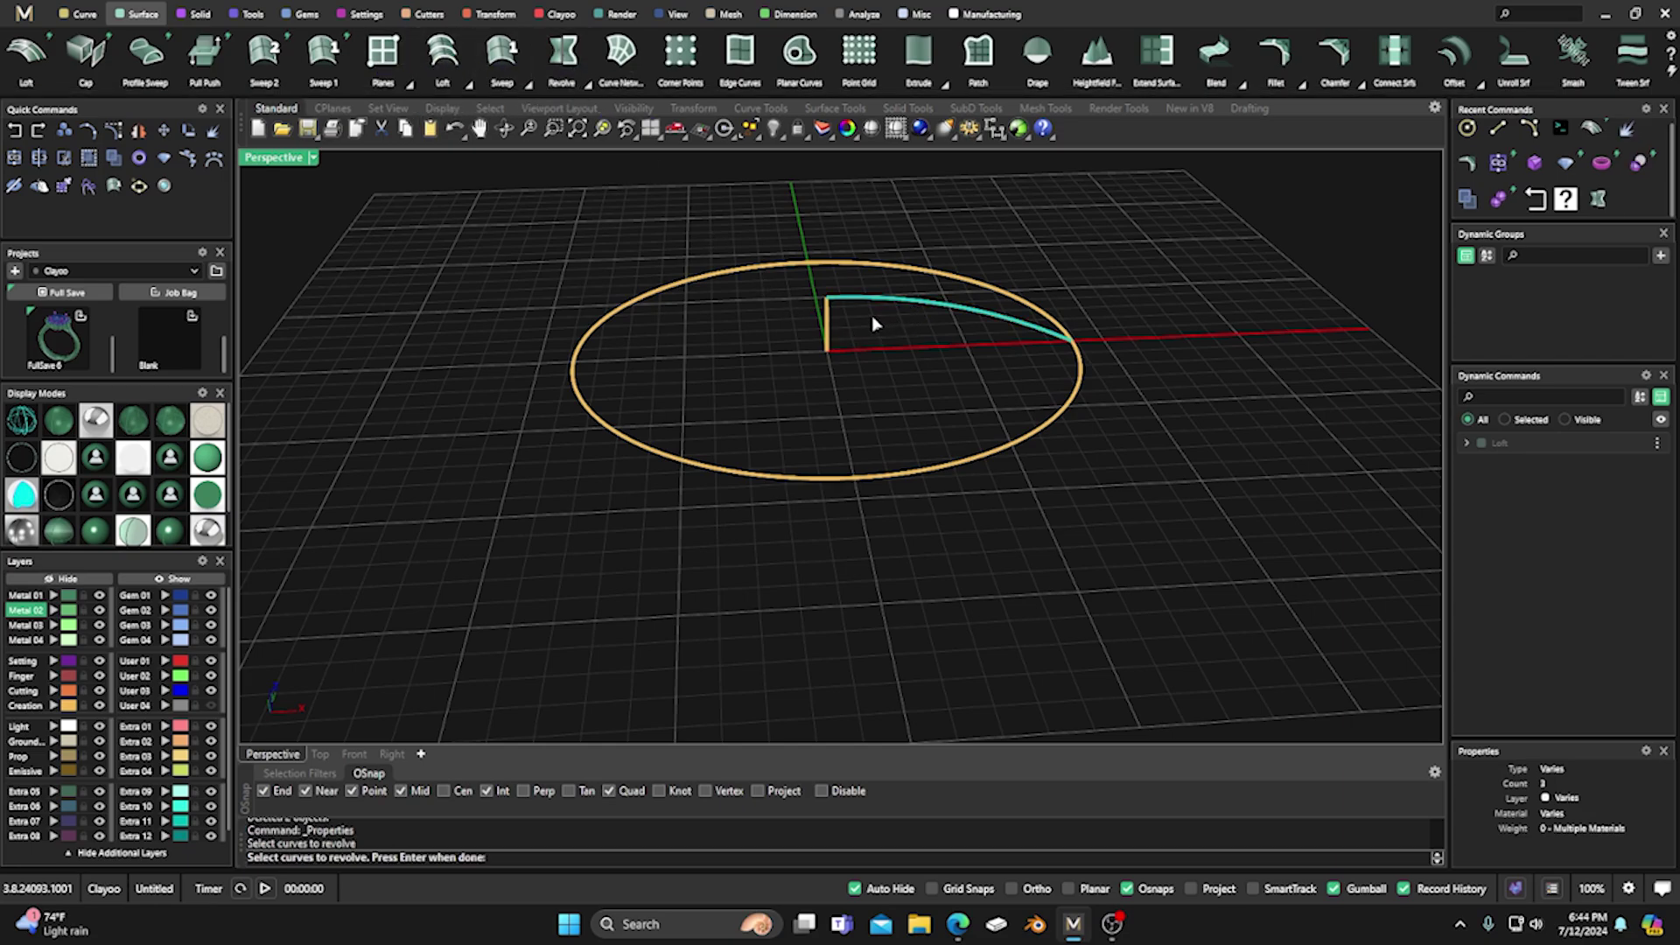
pyautogui.press('Return')
pyautogui.click(826, 352)
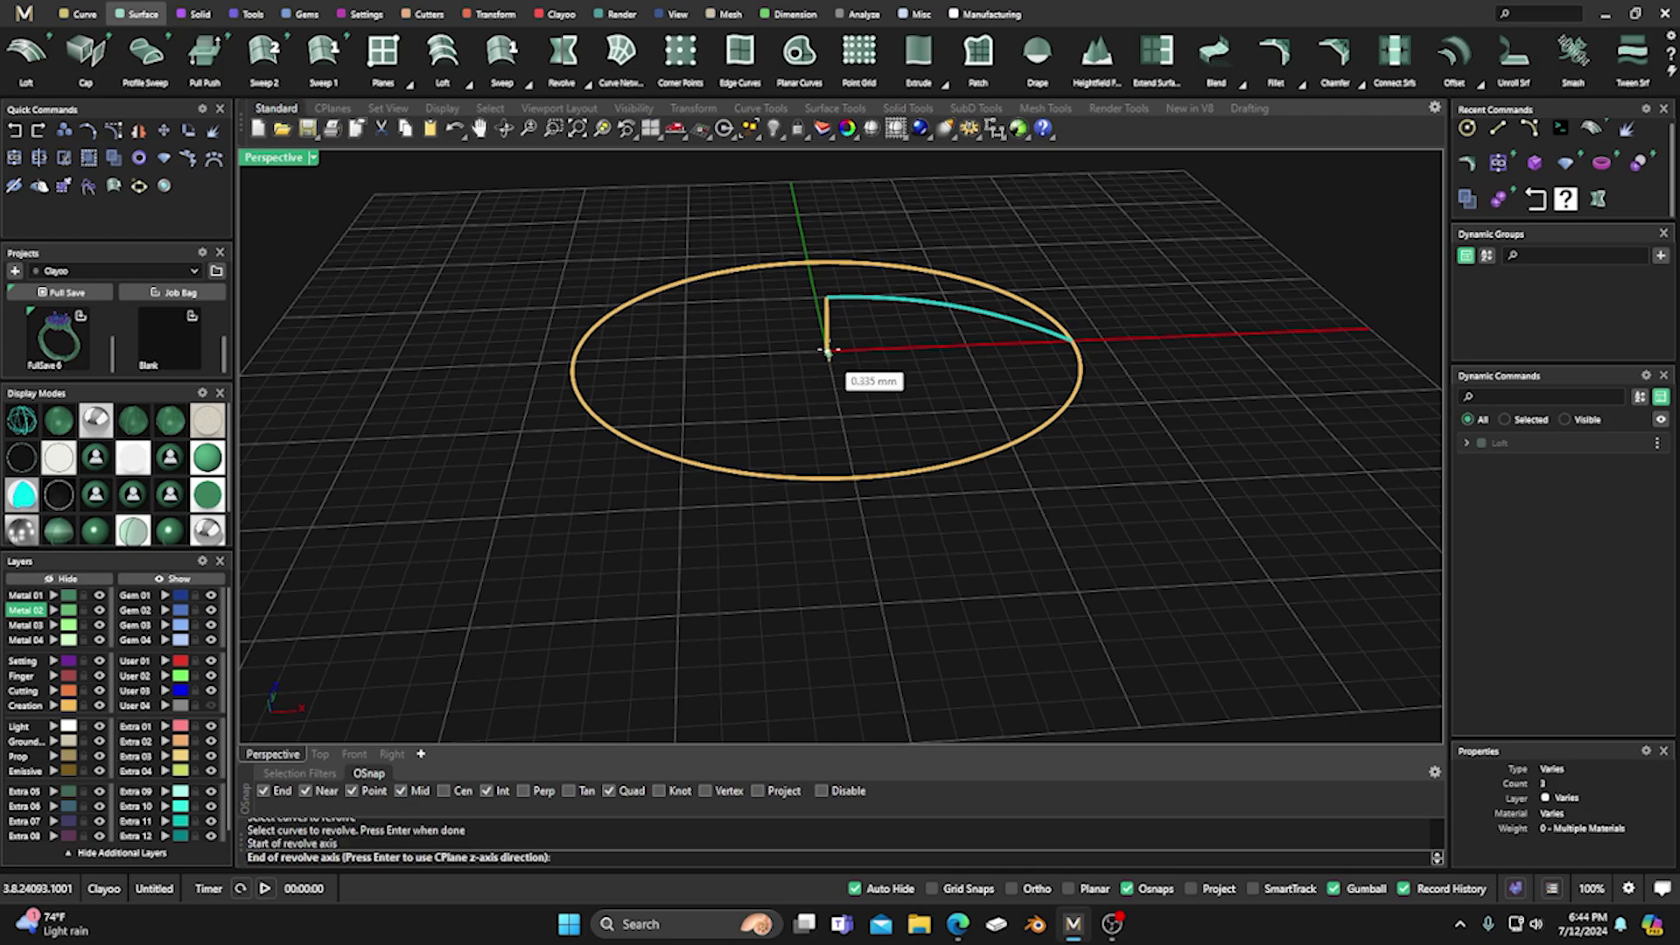
pyautogui.click(826, 299)
pyautogui.press('Return')
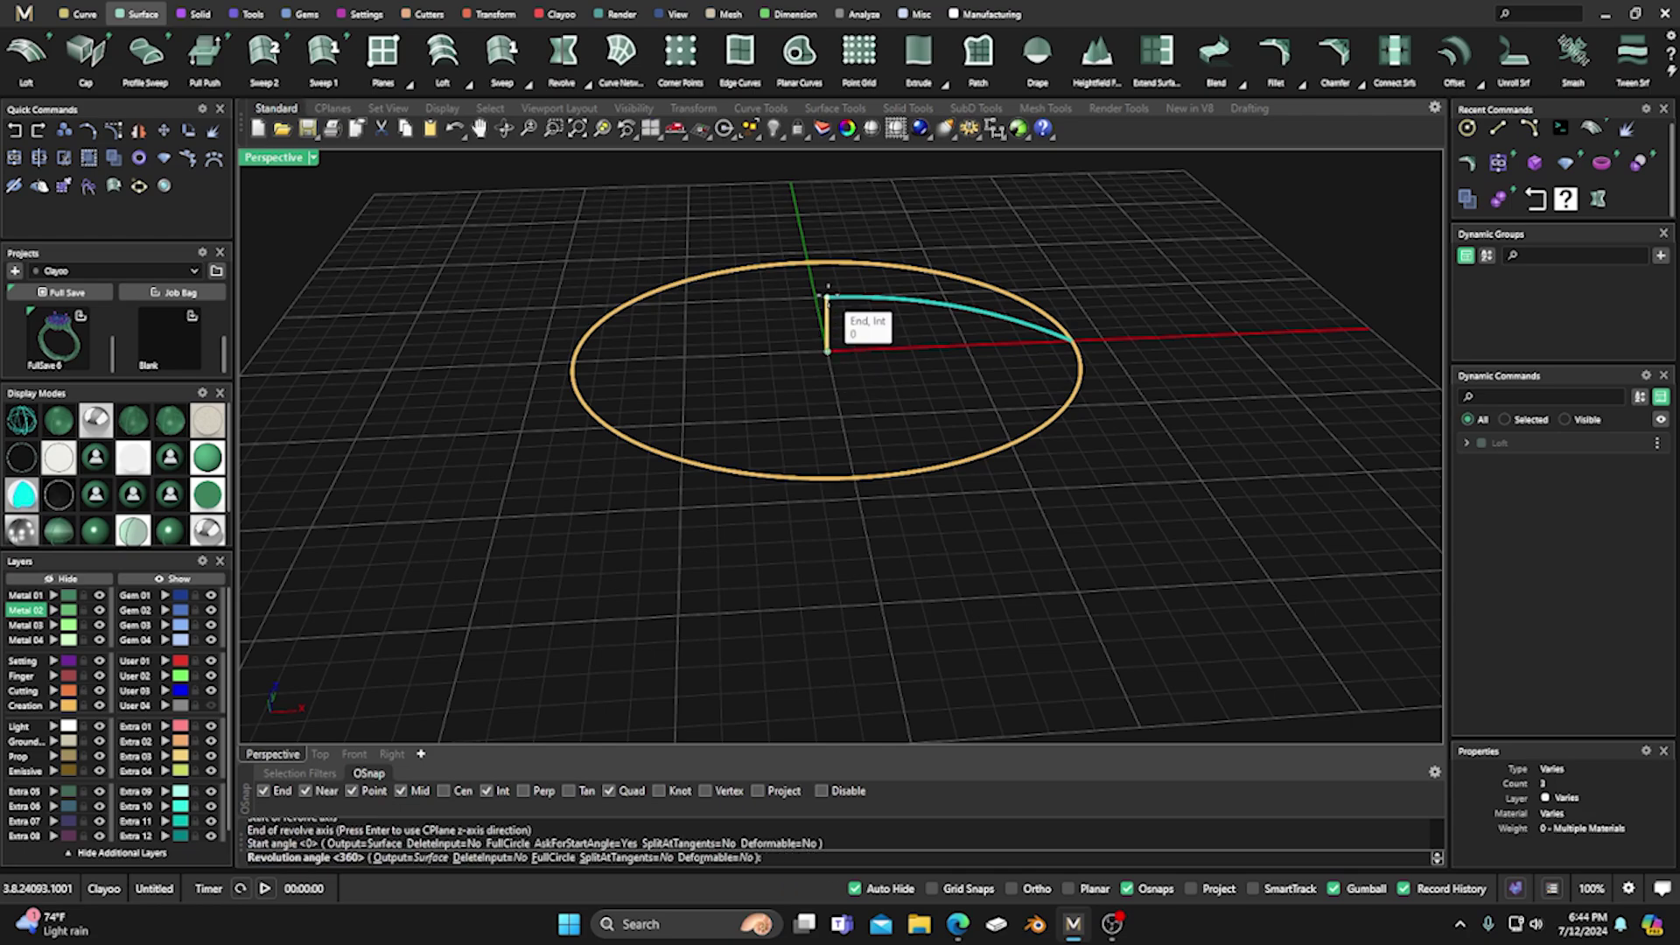
pyautogui.press('Return')
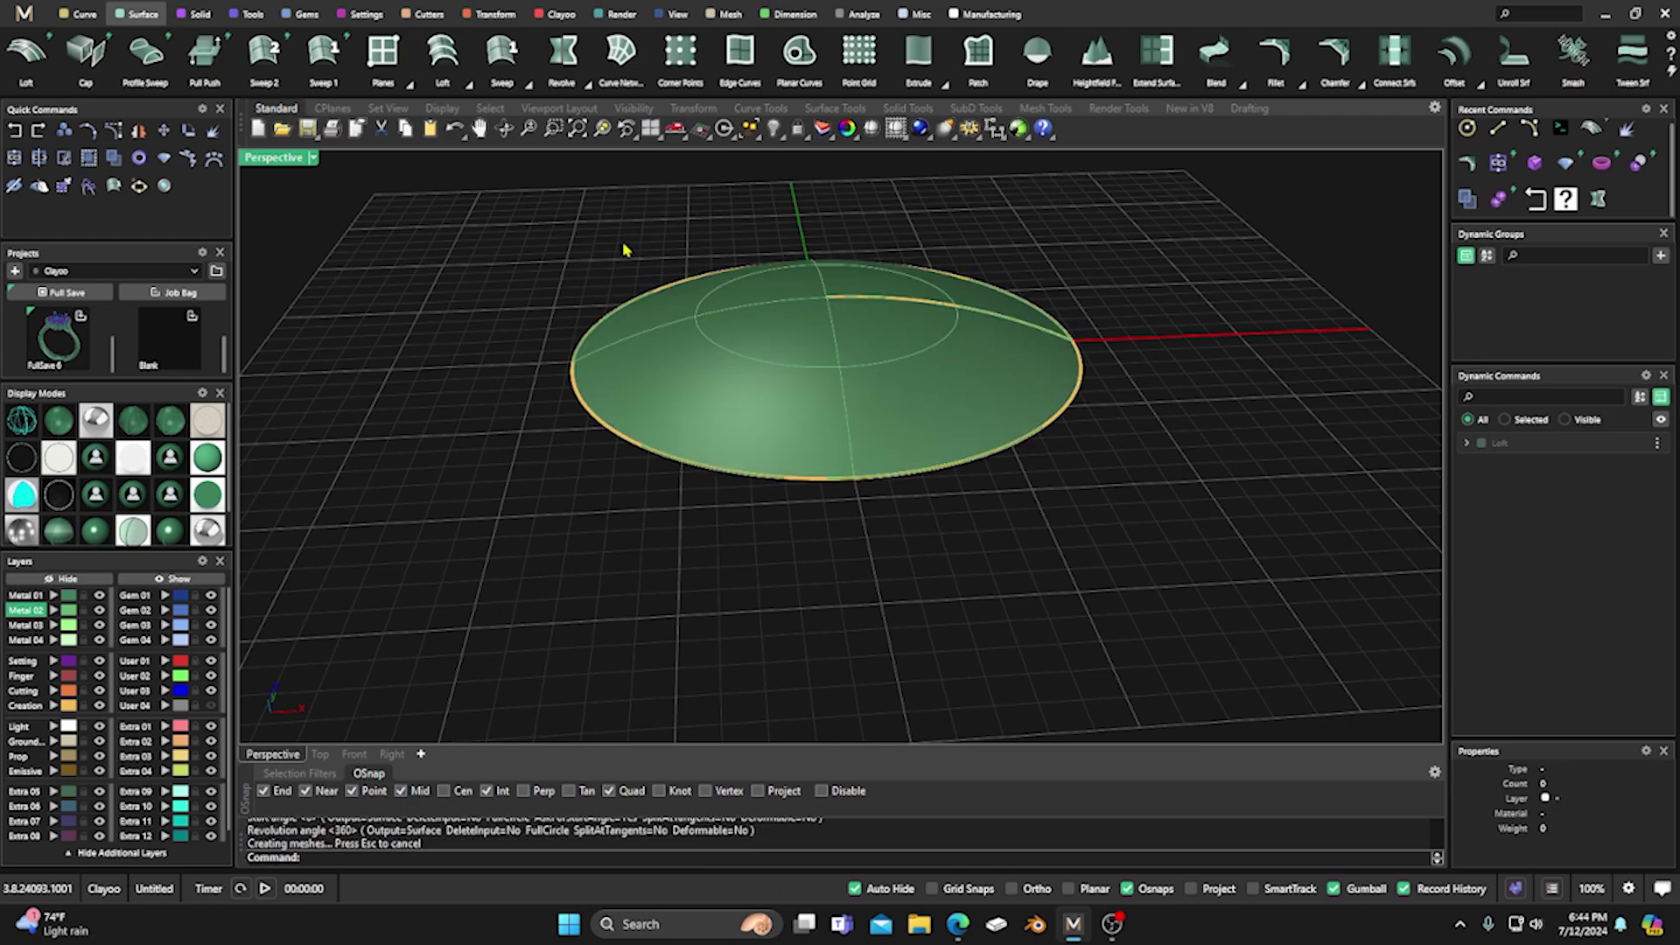
# Place a copy of the dome surface a short distance straight below the original and hide the Creation layer.
pyautogui.moveTo(624, 252); pyautogui.dragTo(600, 236, button='right')
pyautogui.click(776, 365)
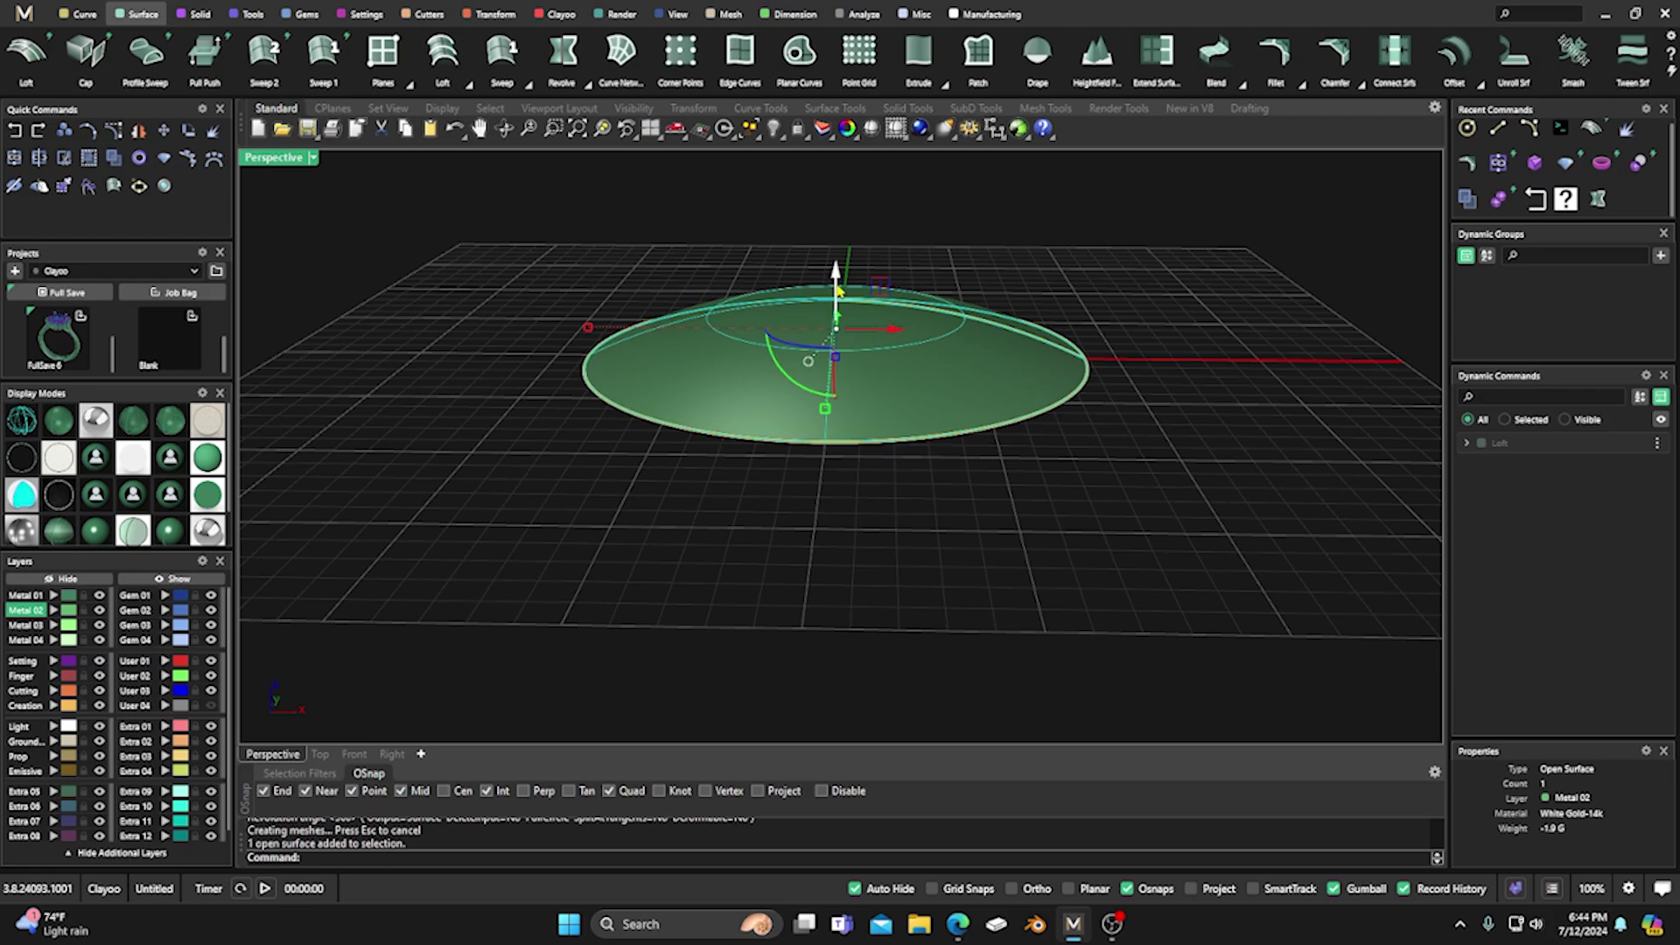
pyautogui.moveTo(837, 278); pyautogui.dragTo(836, 320)
pyautogui.click(505, 363)
pyautogui.moveTo(560, 489); pyautogui.dragTo(650, 450, button='right')
pyautogui.moveTo(569, 408); pyautogui.dragTo(562, 462, button='right')
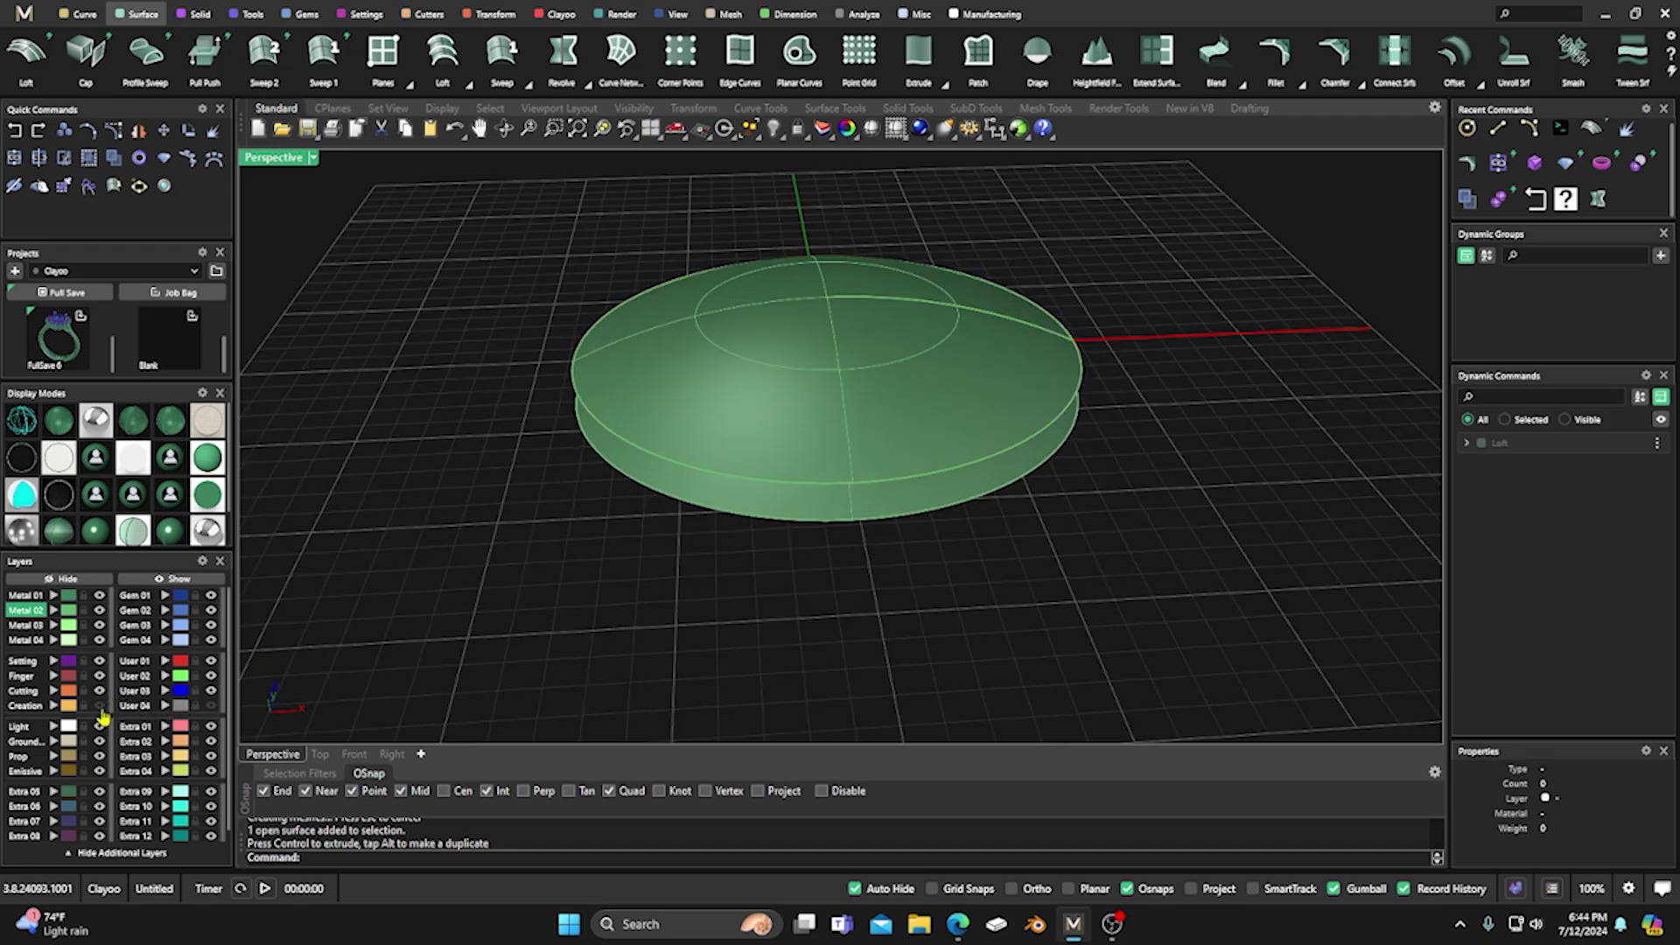
pyautogui.moveTo(450, 581); pyautogui.dragTo(488, 537, button='right')
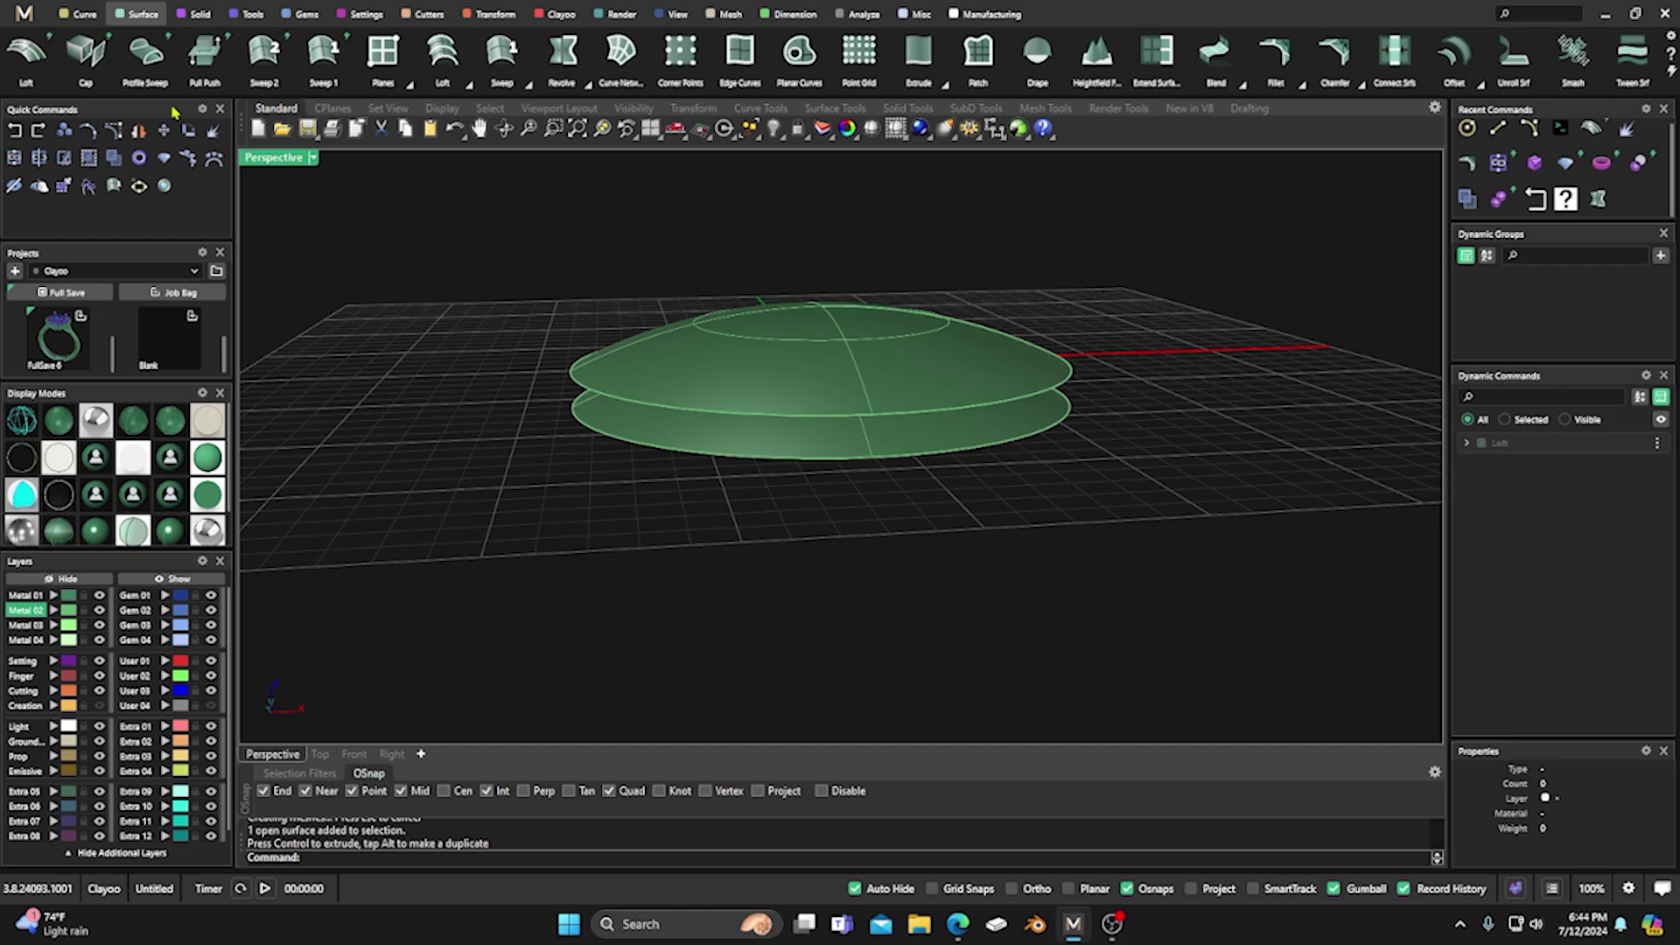
# Make User 01 the current layer and draw a vertical line joining the rims of the upper and lower domes.
pyautogui.click(83, 14)
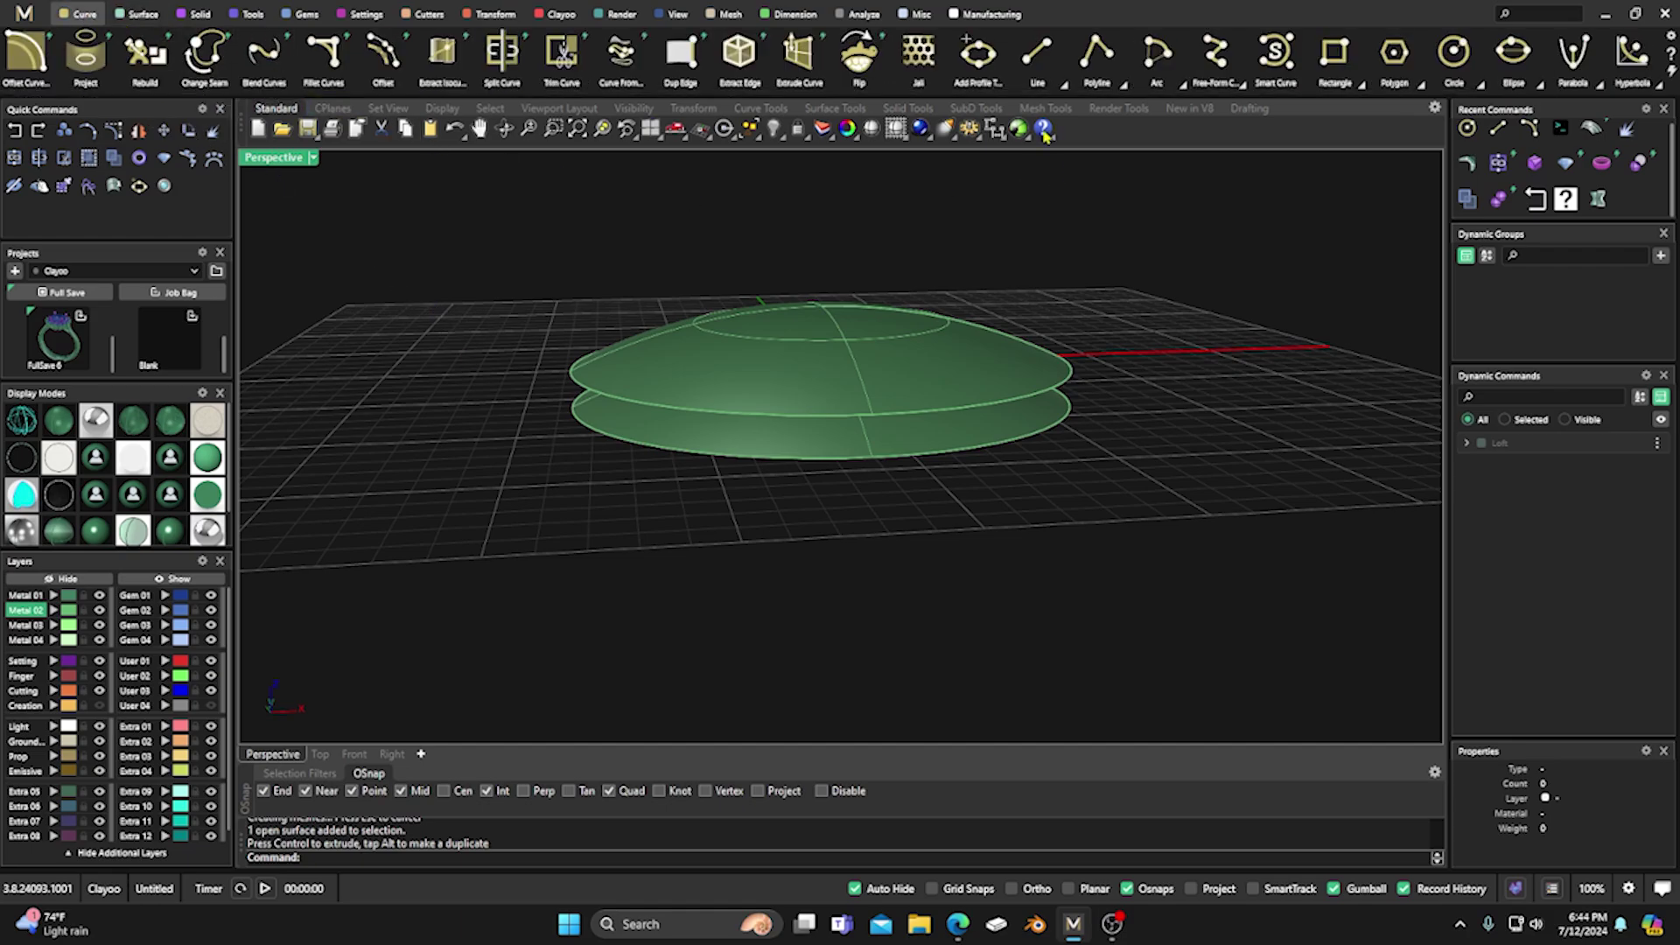
pyautogui.click(1035, 54)
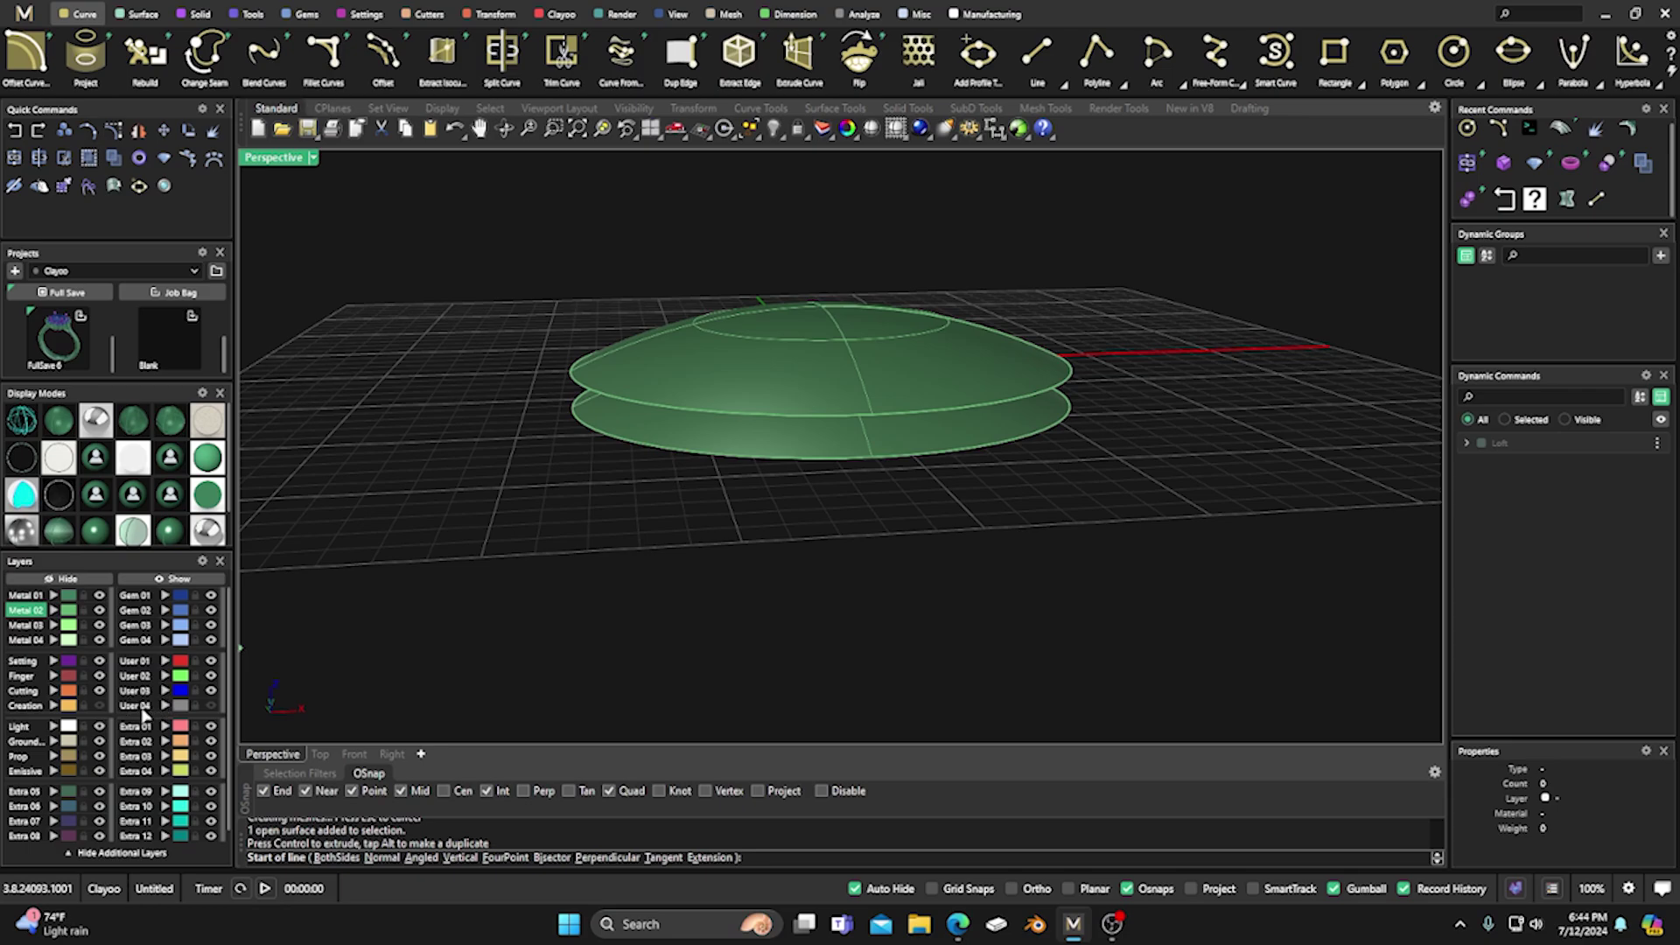
pyautogui.click(151, 661)
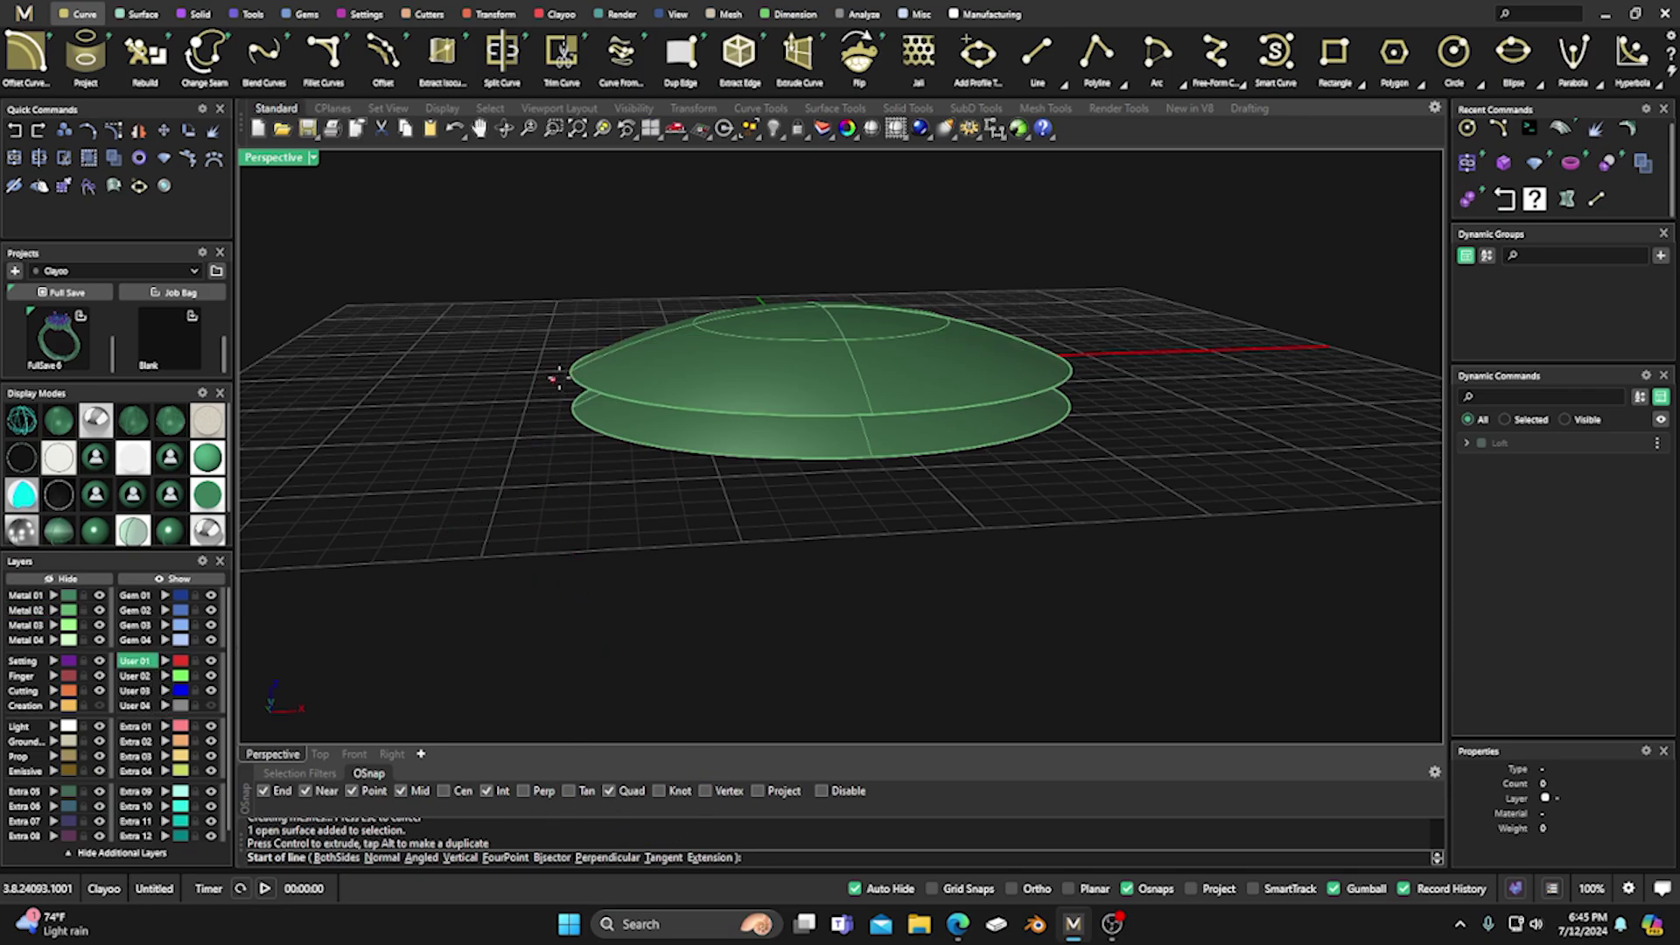
pyautogui.click(570, 378)
pyautogui.click(571, 407)
pyautogui.moveTo(525, 477); pyautogui.dragTo(567, 476, button='right')
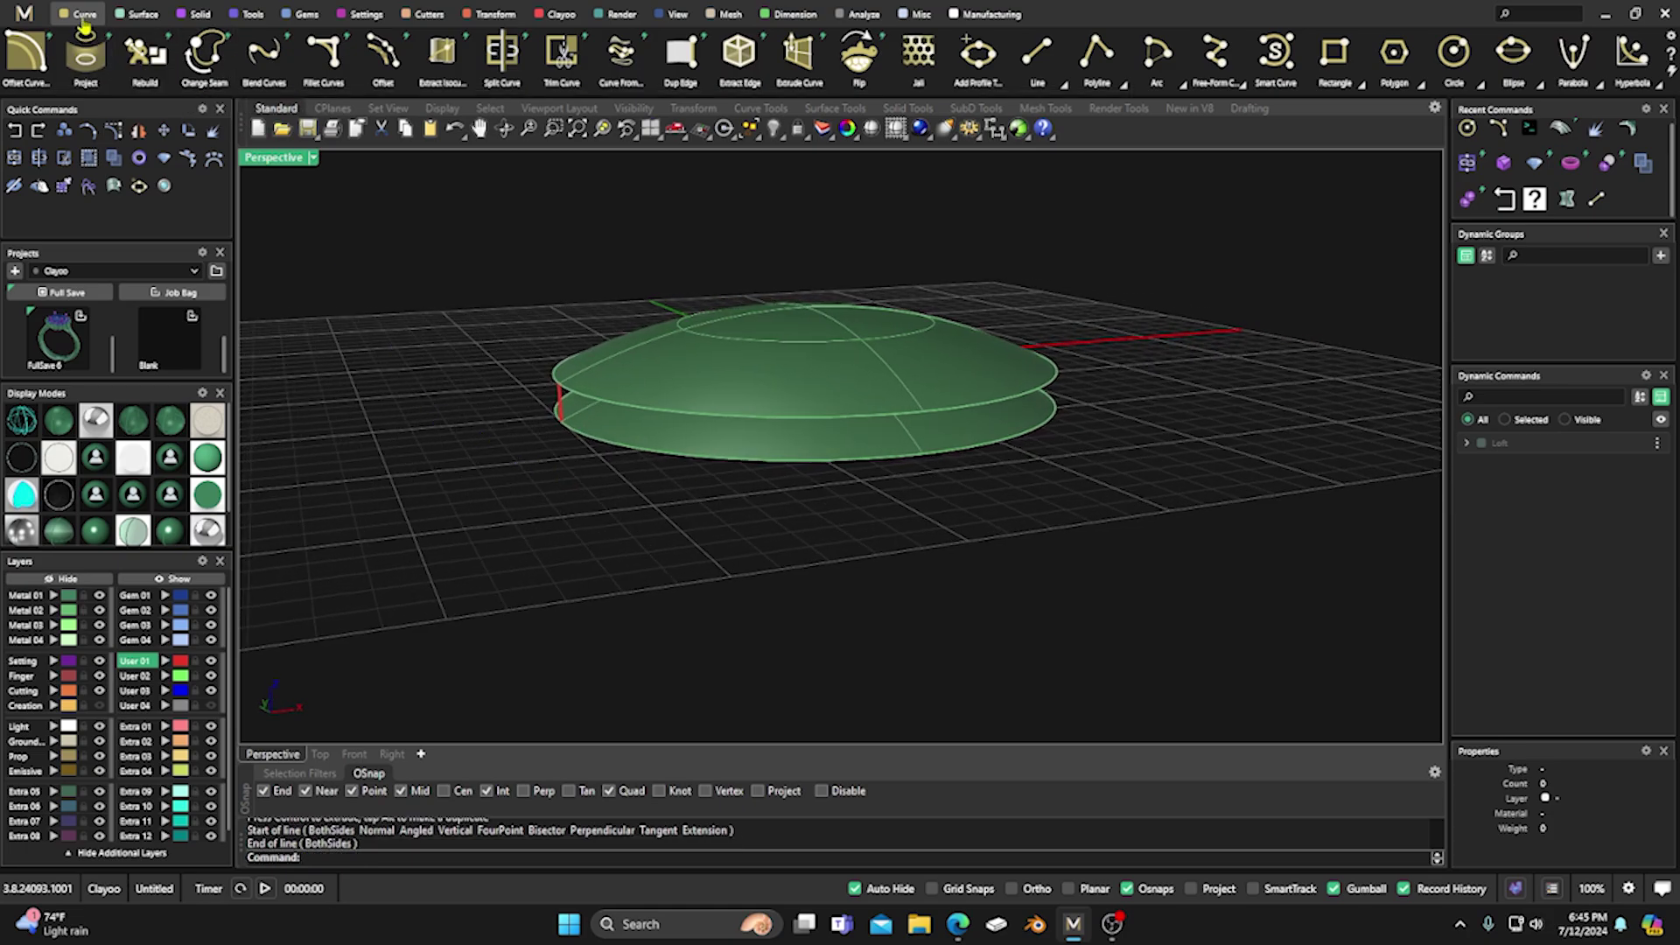
pyautogui.click(136, 14)
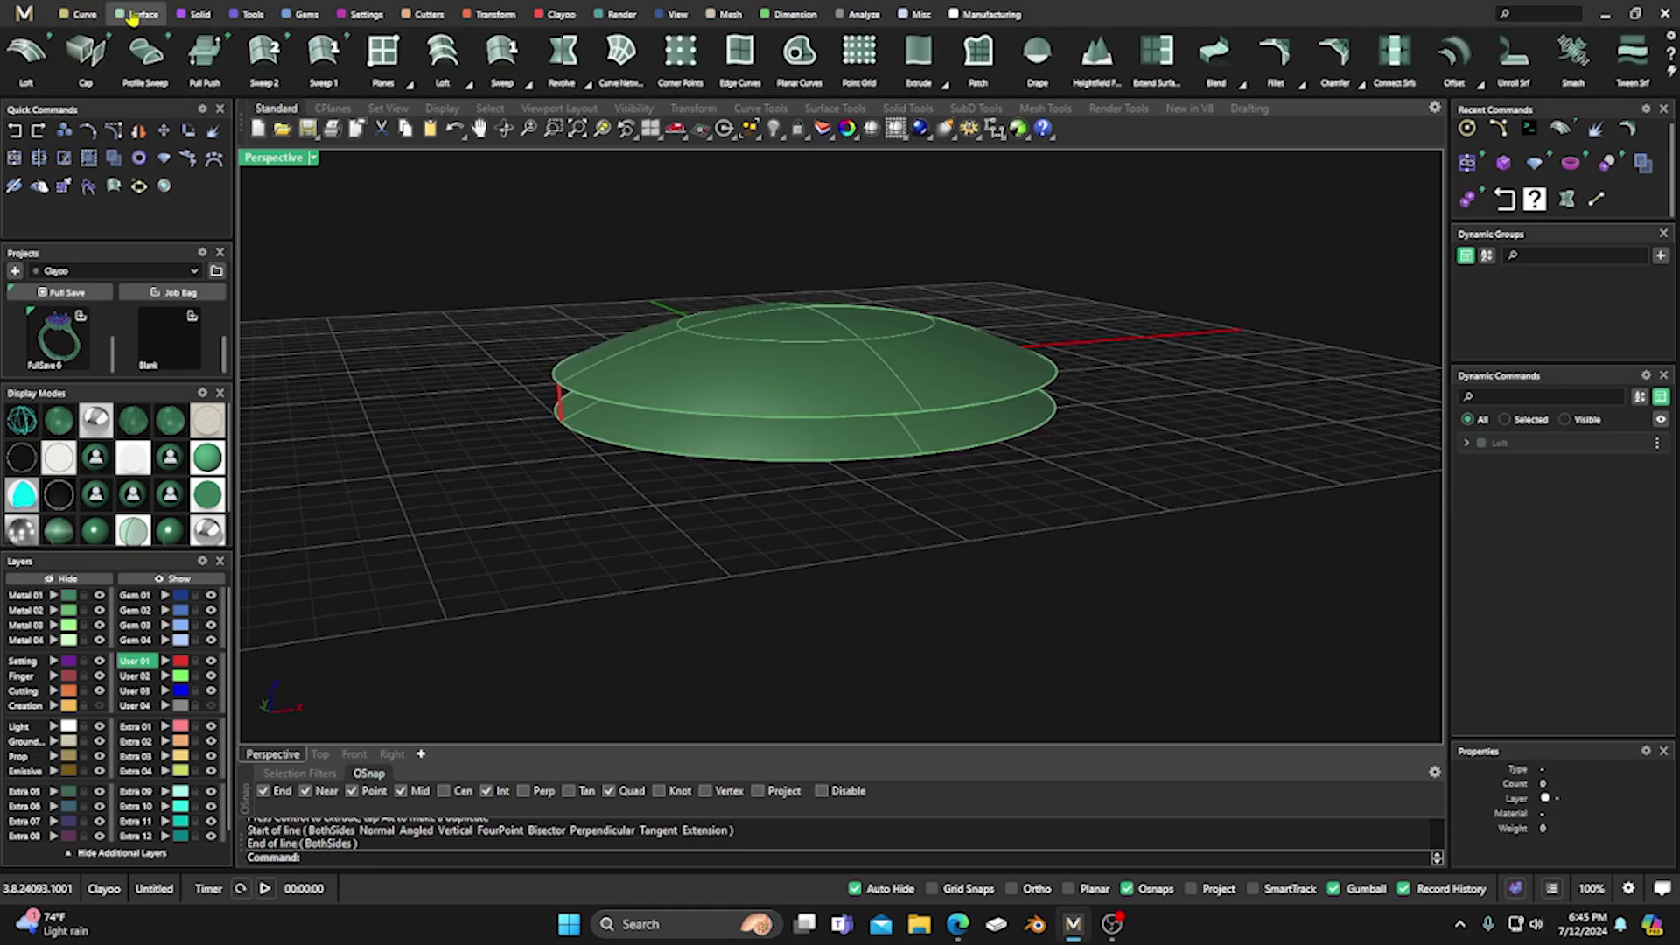
pyautogui.click(270, 62)
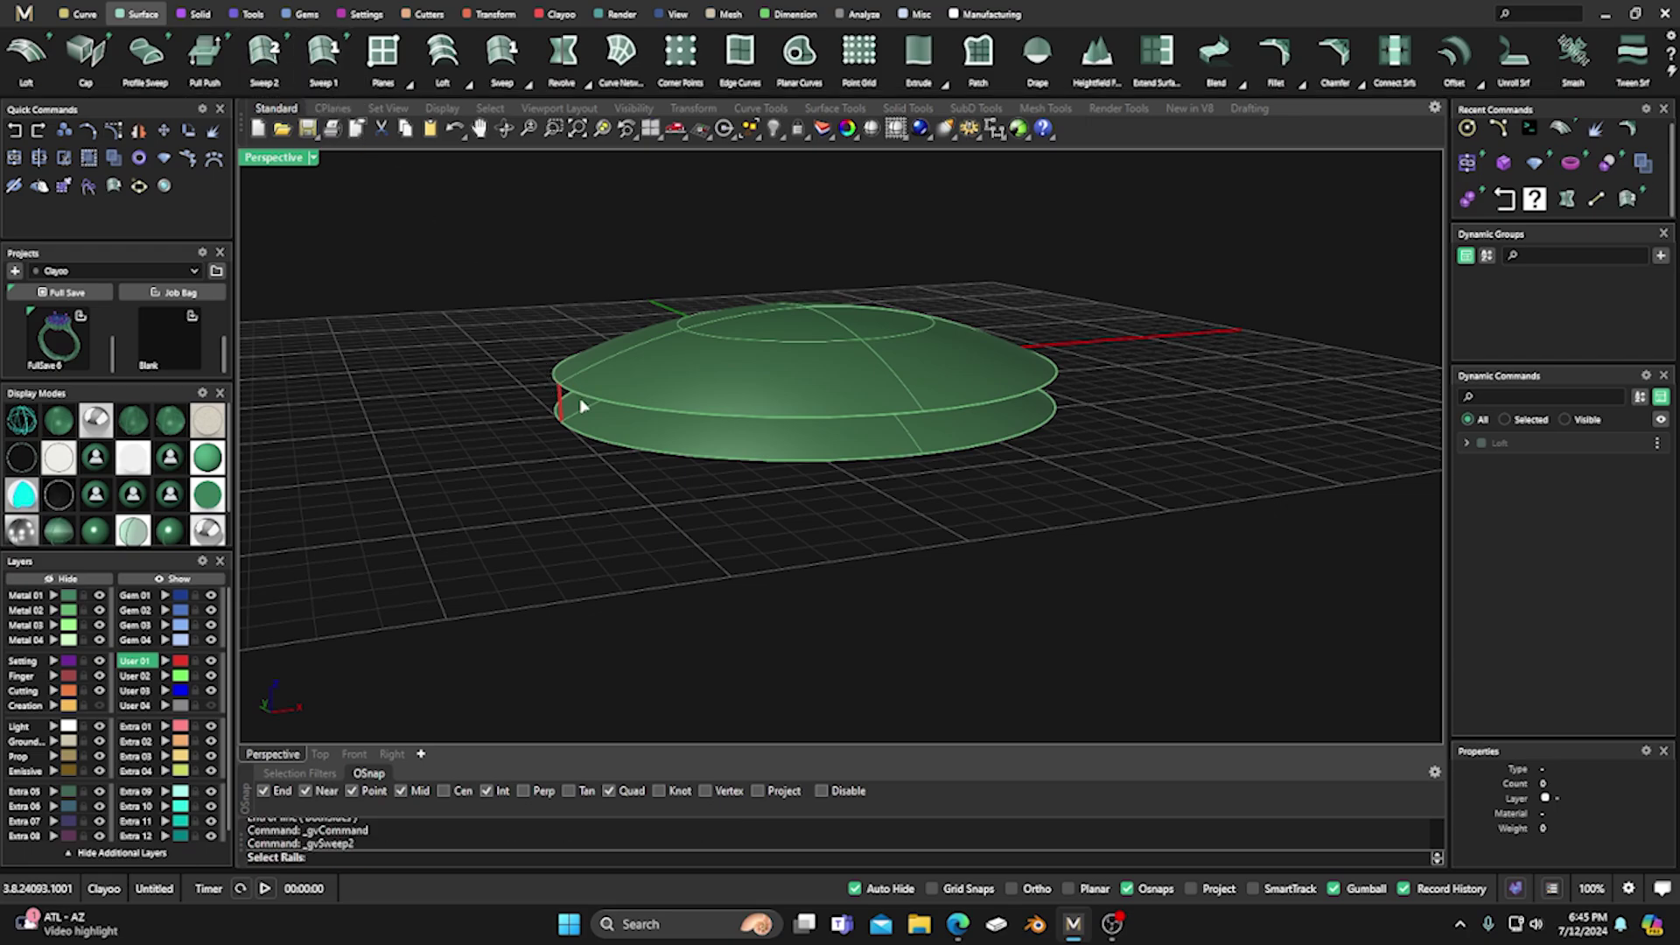
pyautogui.press('Escape')
# Sweep the vertical line along both dome rims with Sweep 2 as a closed sweep, leaving the cross sections unchanged.
pyautogui.scroll(4, 528, 486)
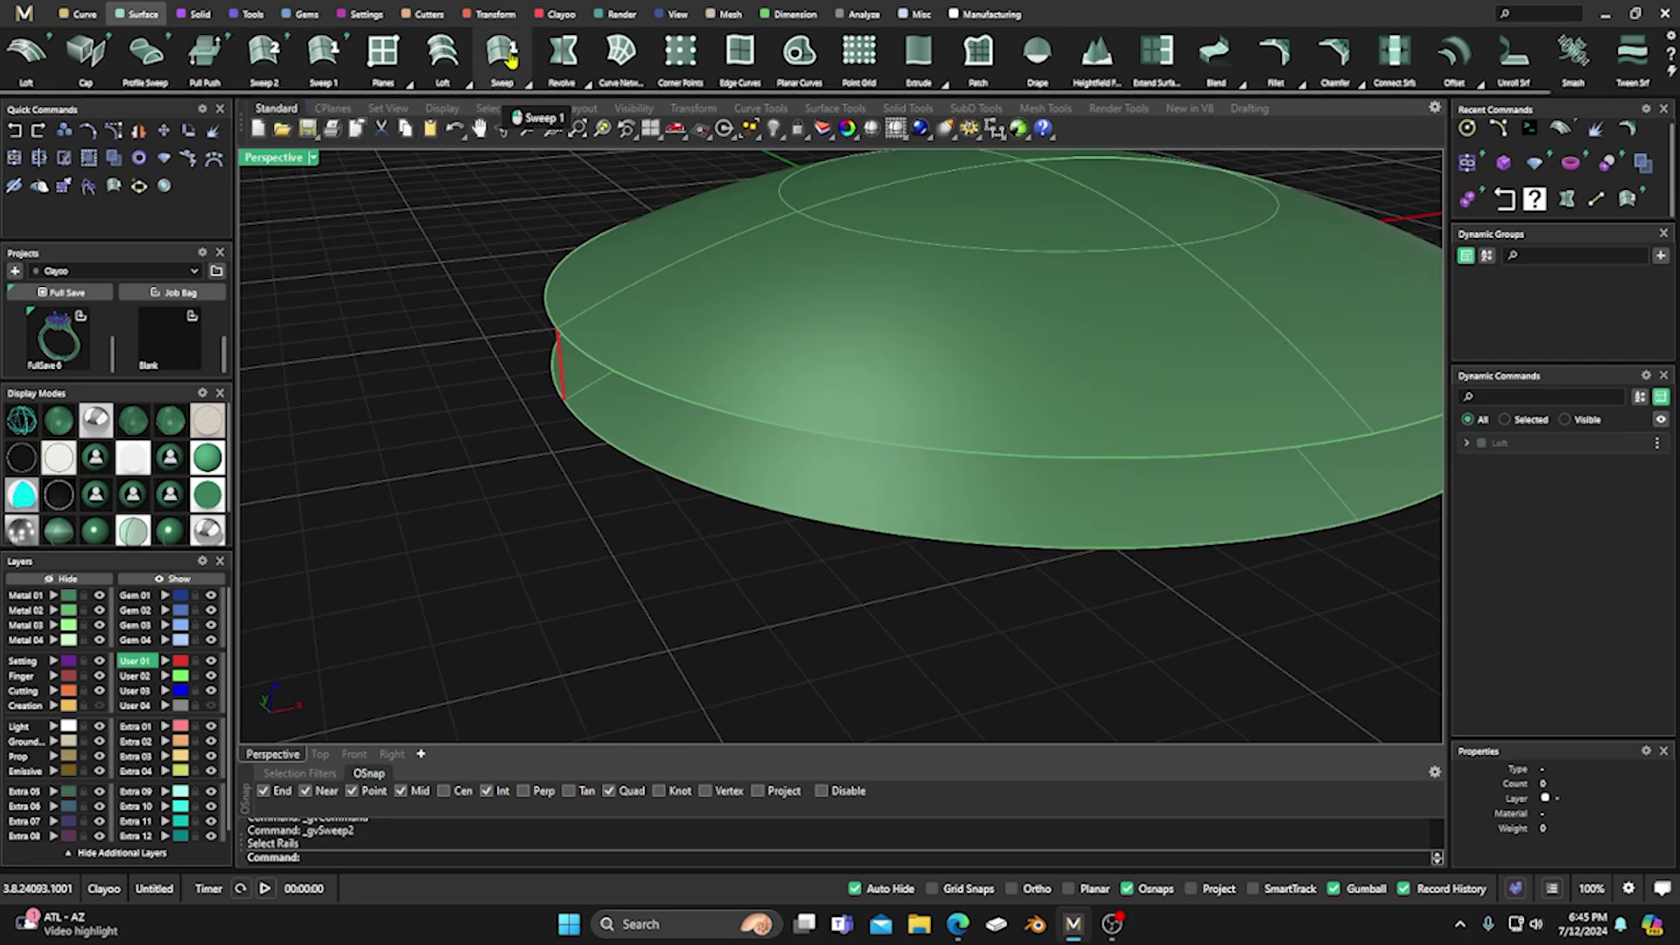
pyautogui.click(516, 78)
pyautogui.click(516, 106)
pyautogui.moveTo(458, 379); pyautogui.dragTo(525, 315, button='right')
pyautogui.click(540, 299)
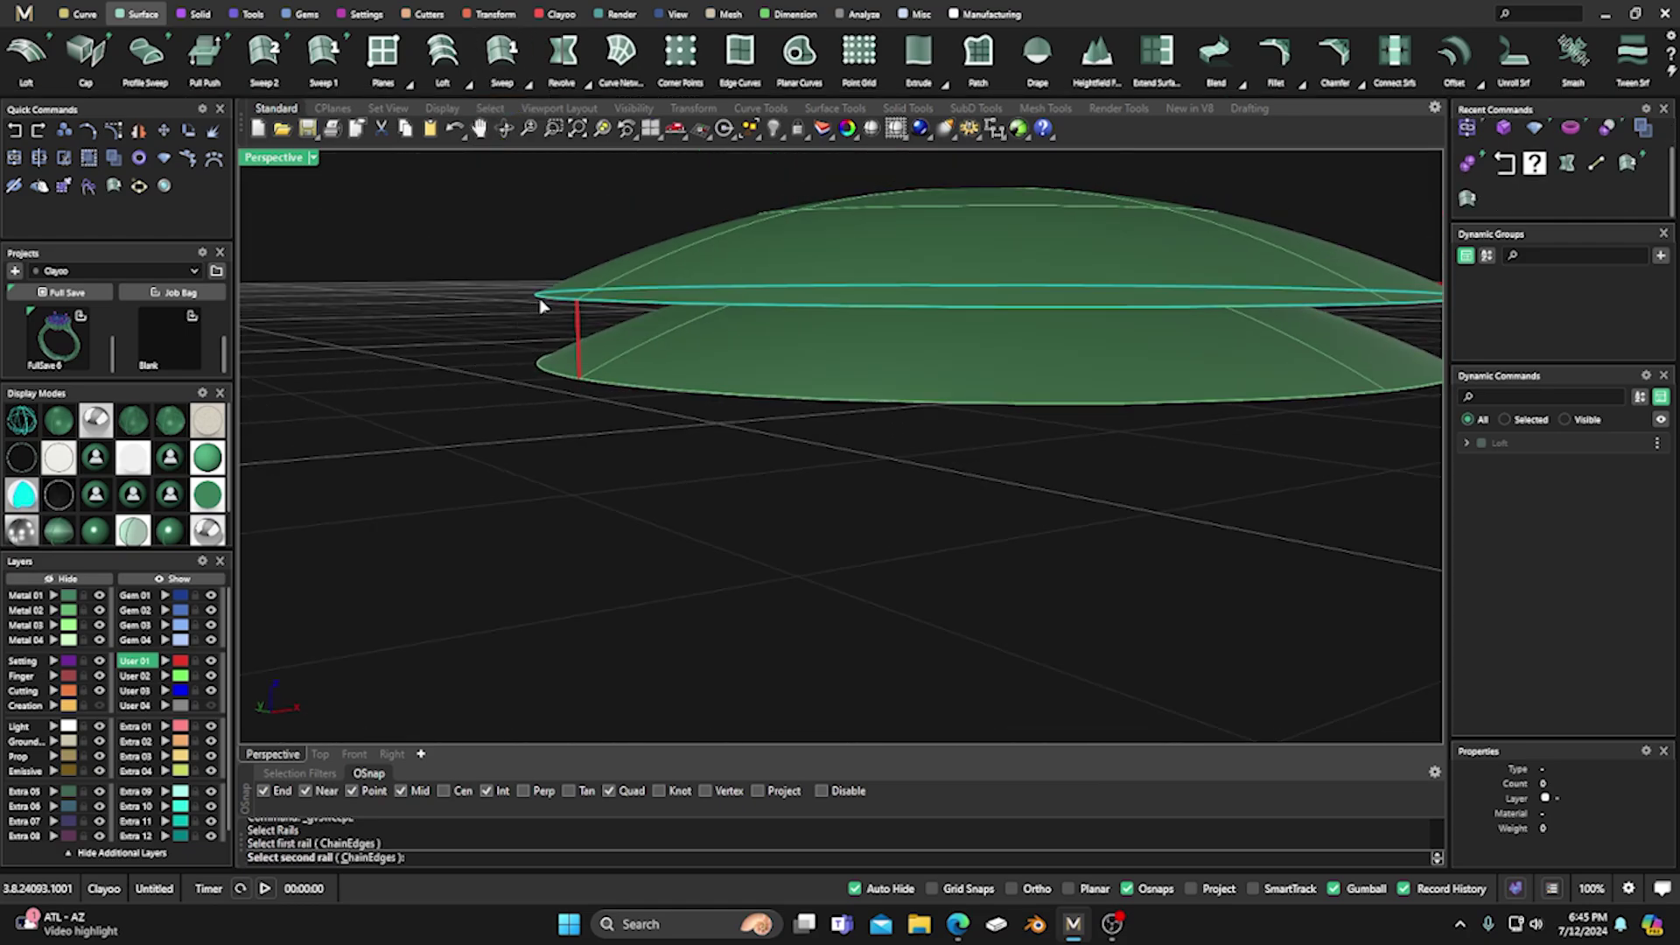
pyautogui.click(537, 373)
pyautogui.click(576, 324)
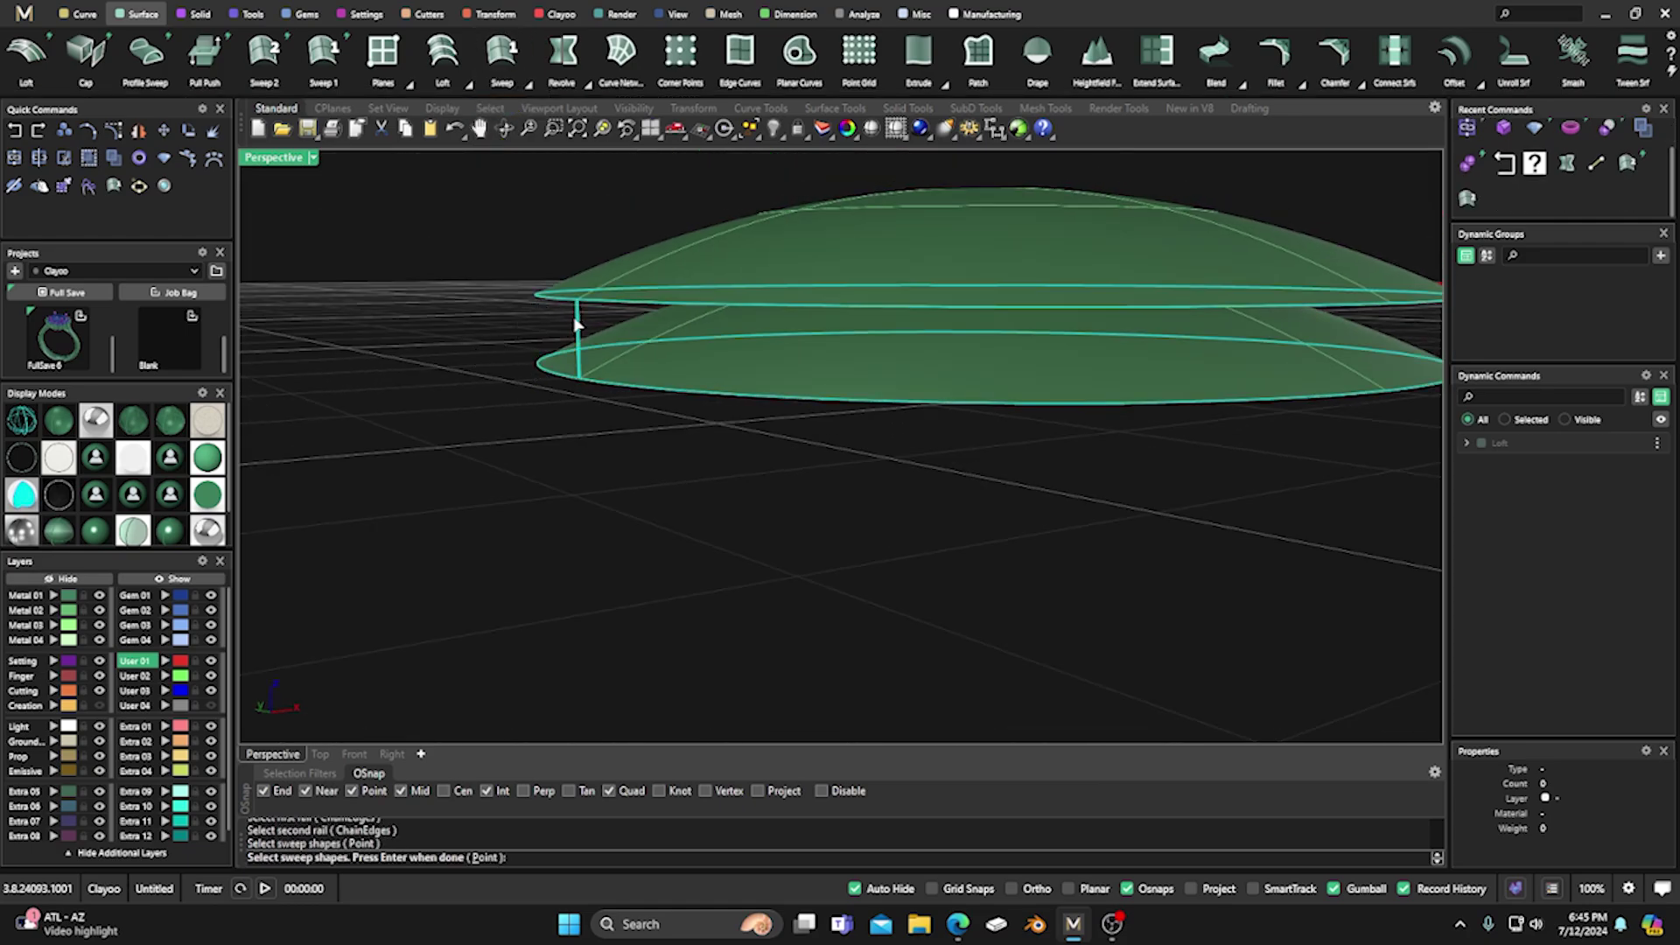
pyautogui.press('Return')
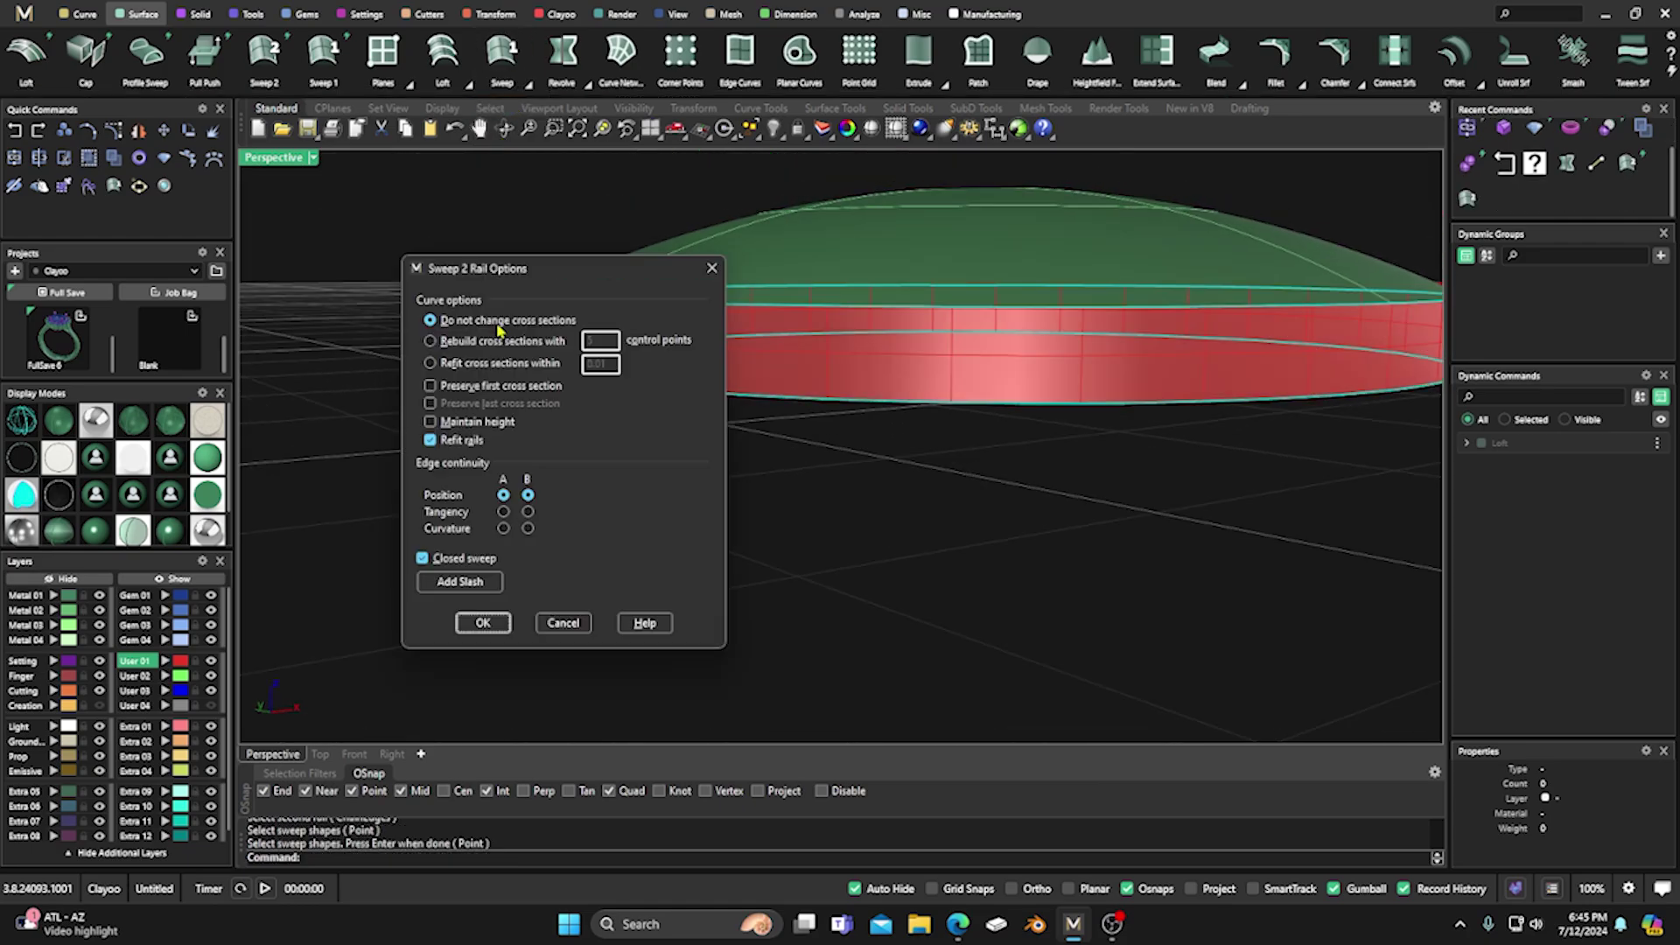
pyautogui.click(477, 621)
pyautogui.moveTo(606, 517); pyautogui.dragTo(580, 488, button='right')
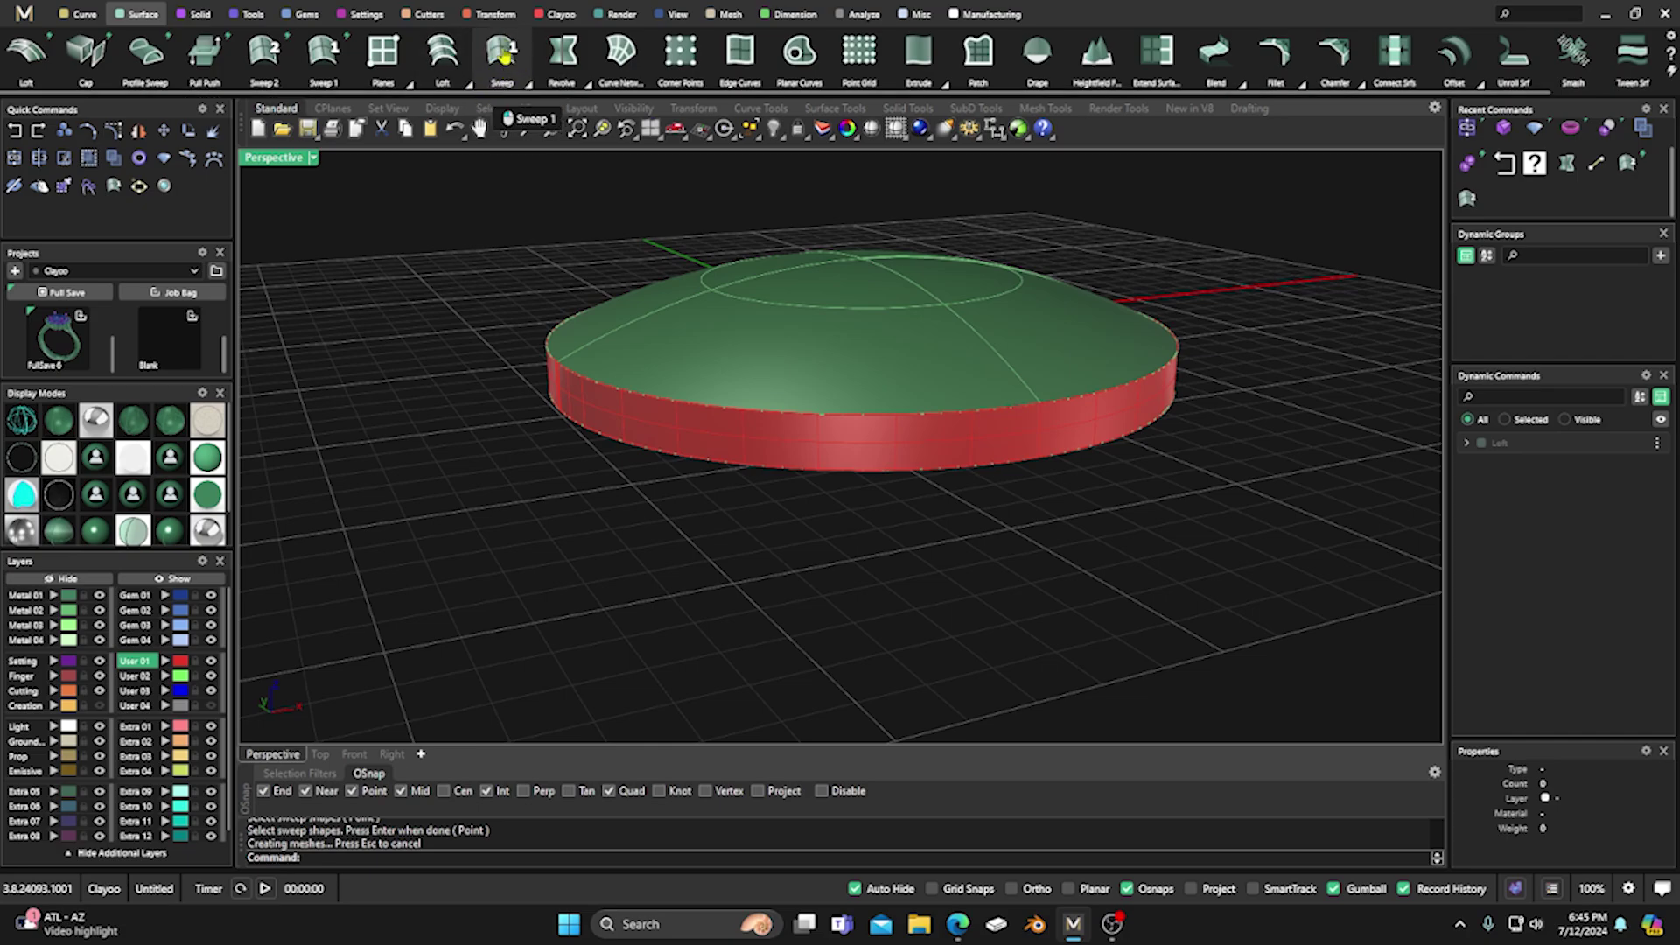
# Delete the swept side wall and the vertical line between the two domes.
pyautogui.click(629, 433)
pyautogui.press('Delete')
pyautogui.moveTo(589, 495); pyautogui.dragTo(506, 379, button='right')
pyautogui.scroll(6, 525, 382)
pyautogui.click(599, 362)
pyautogui.press('Delete')
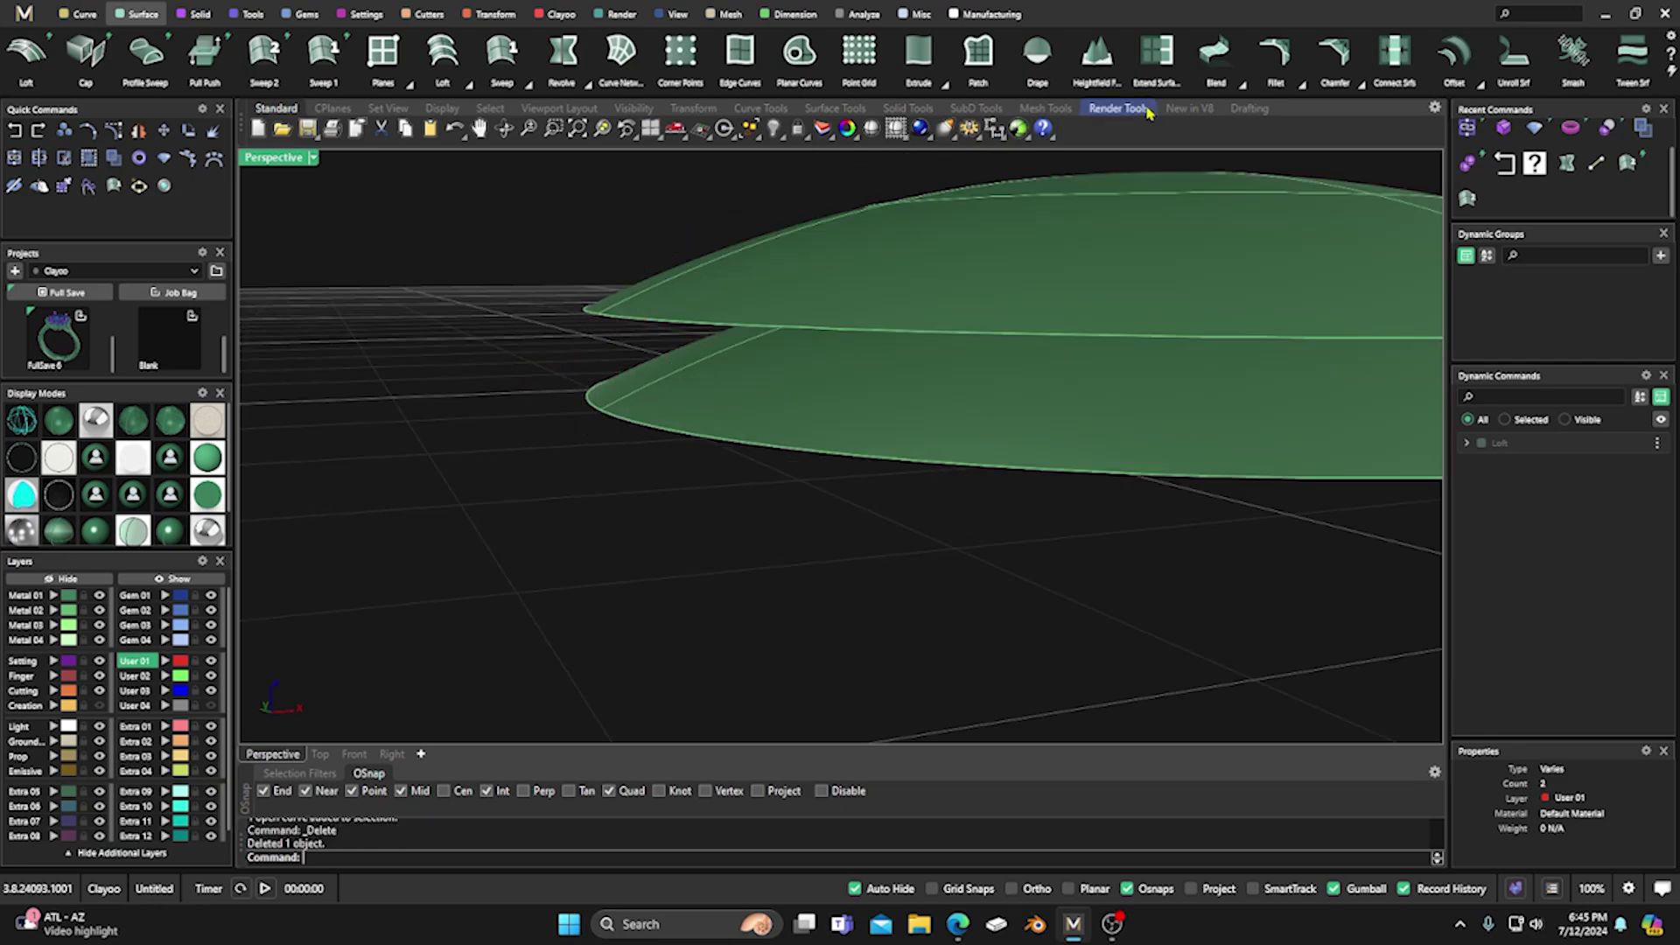
# Start a Blend Surface between the upper dome's rim and the lower dome's rim.
pyautogui.click(1239, 83)
pyautogui.click(1233, 133)
pyautogui.click(597, 318)
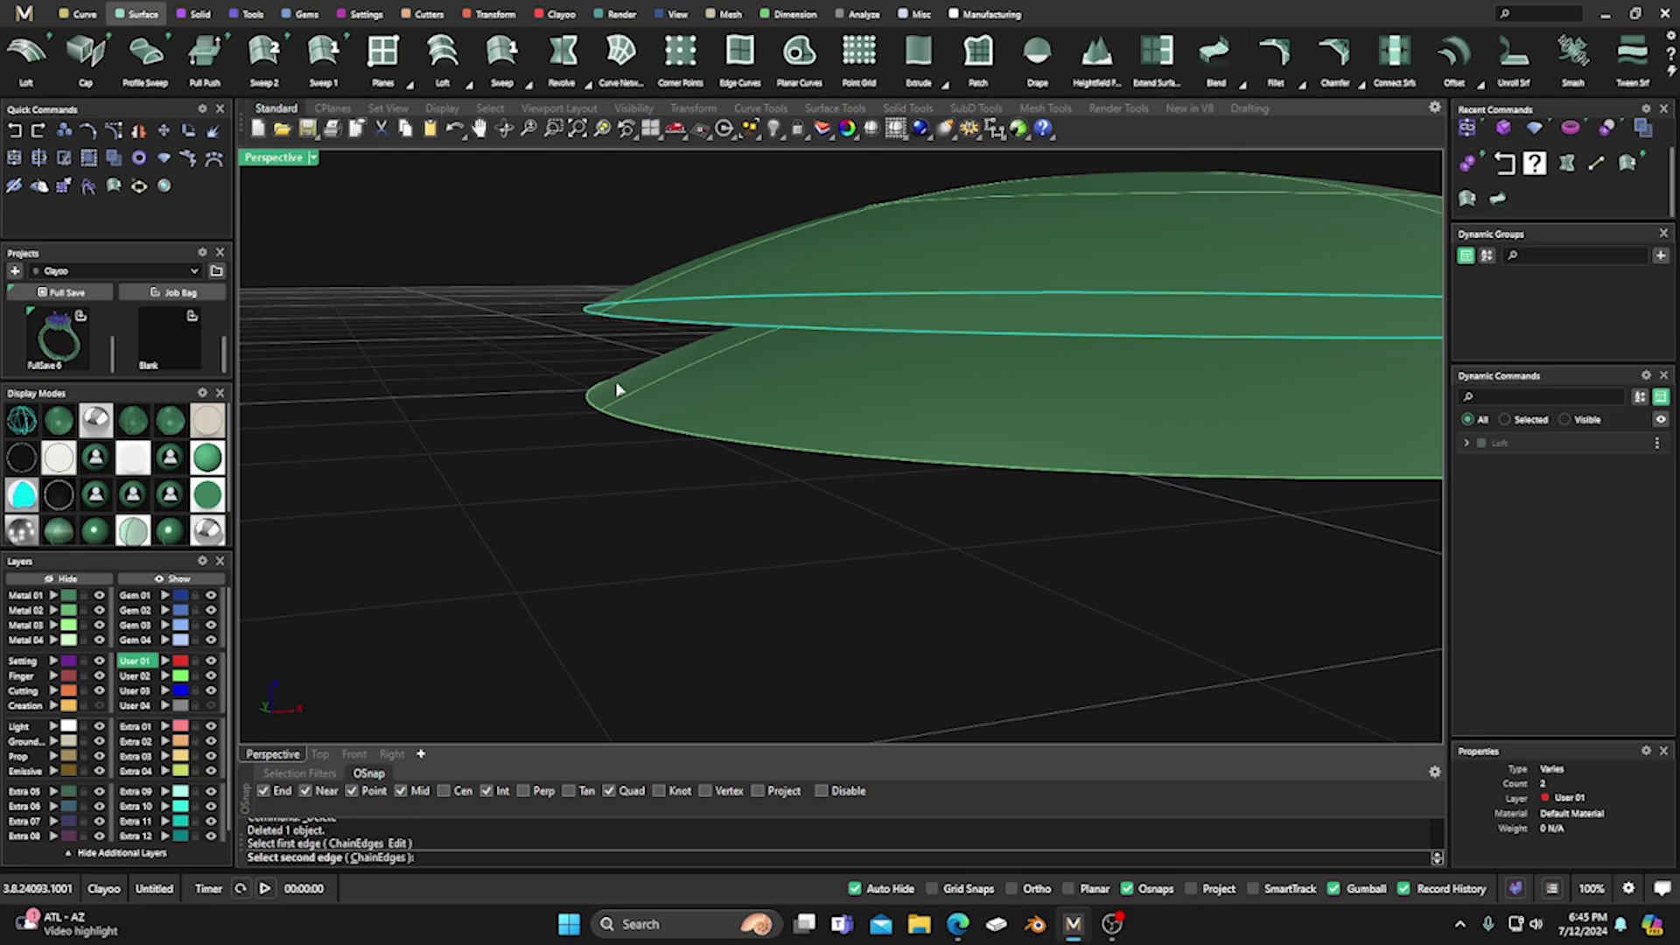
pyautogui.click(593, 415)
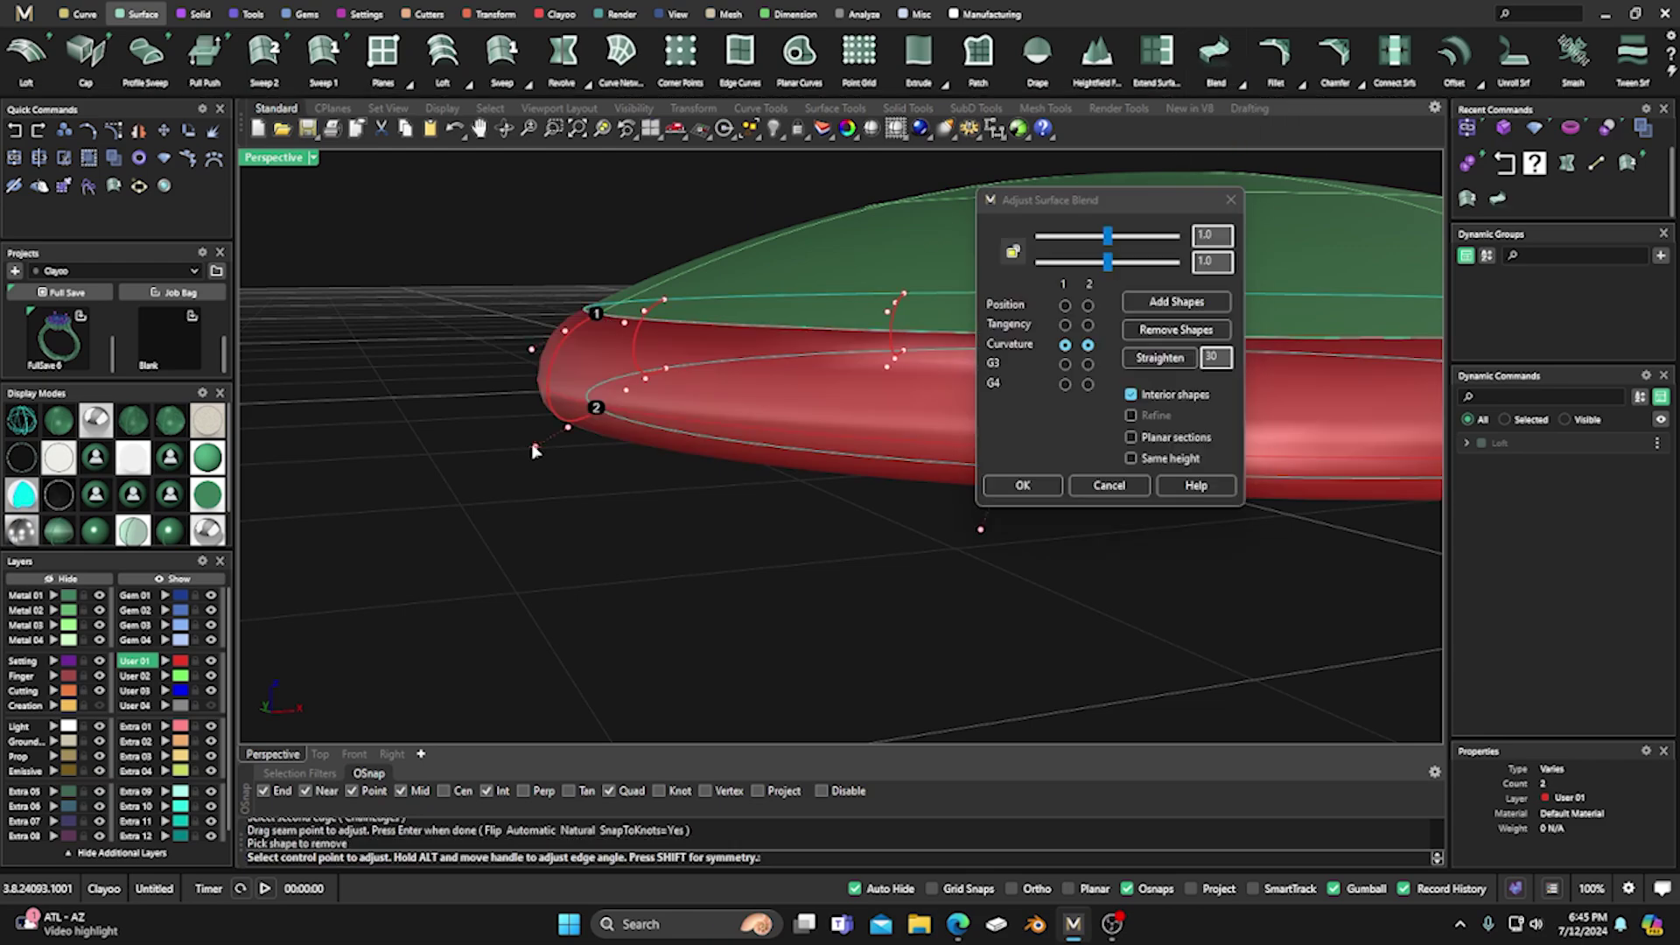
pyautogui.scroll(2, 516, 493)
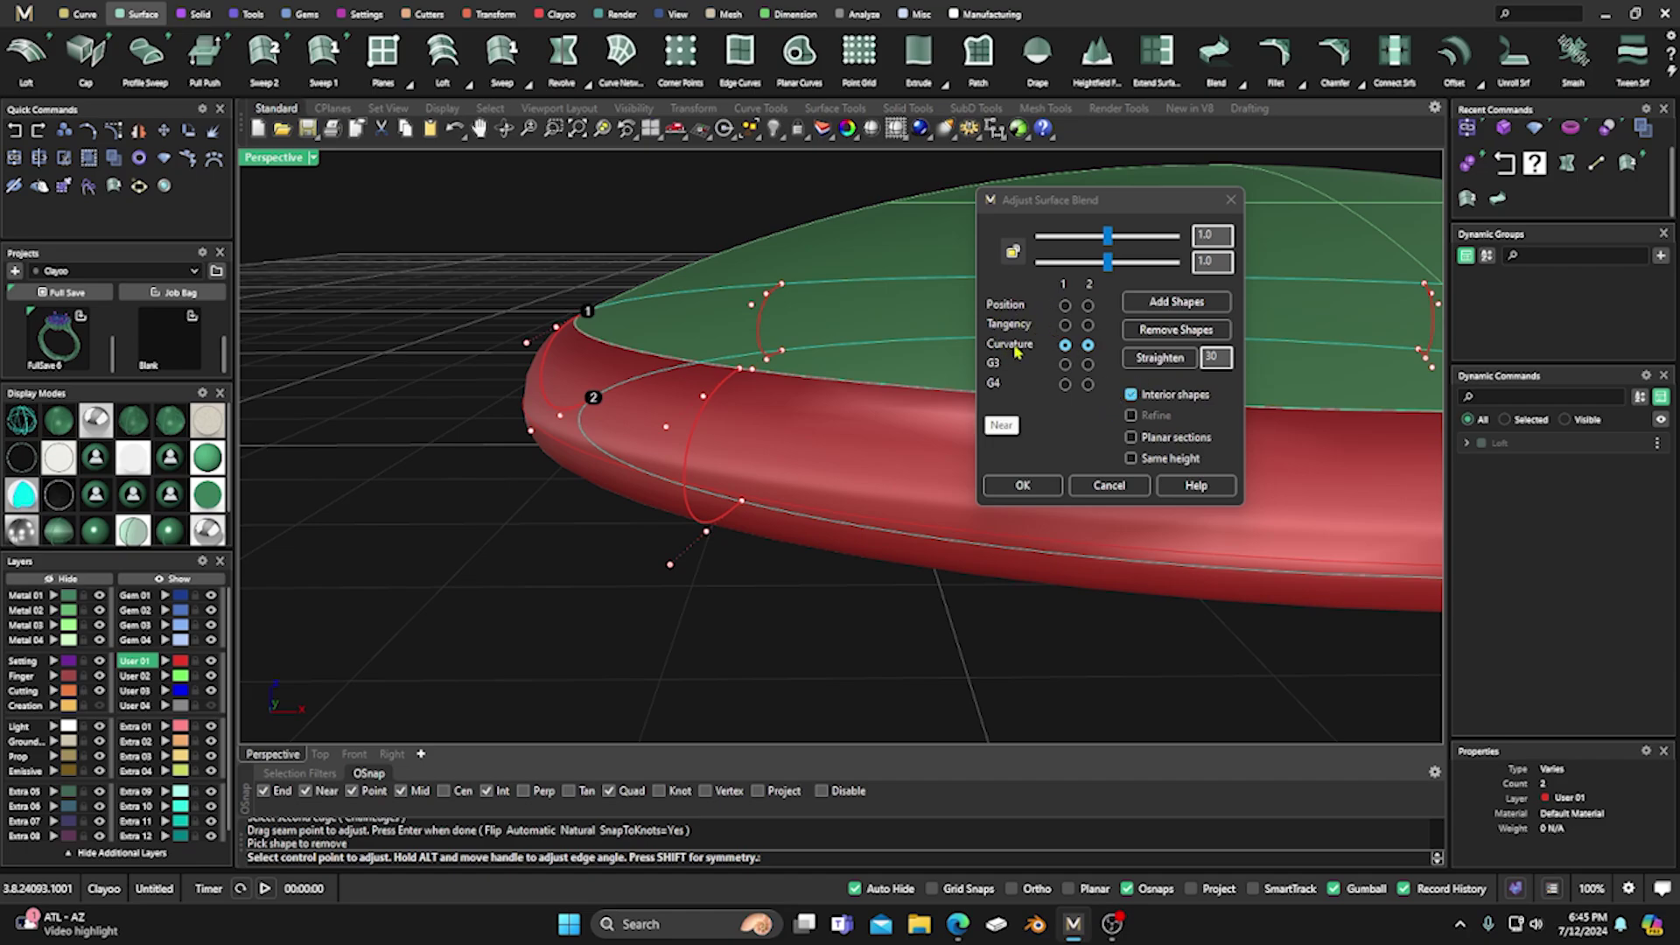
# Try Tangency continuity on both edges of the blend with the bulge values linked at 1.248.
pyautogui.click(1064, 325)
pyautogui.click(1087, 324)
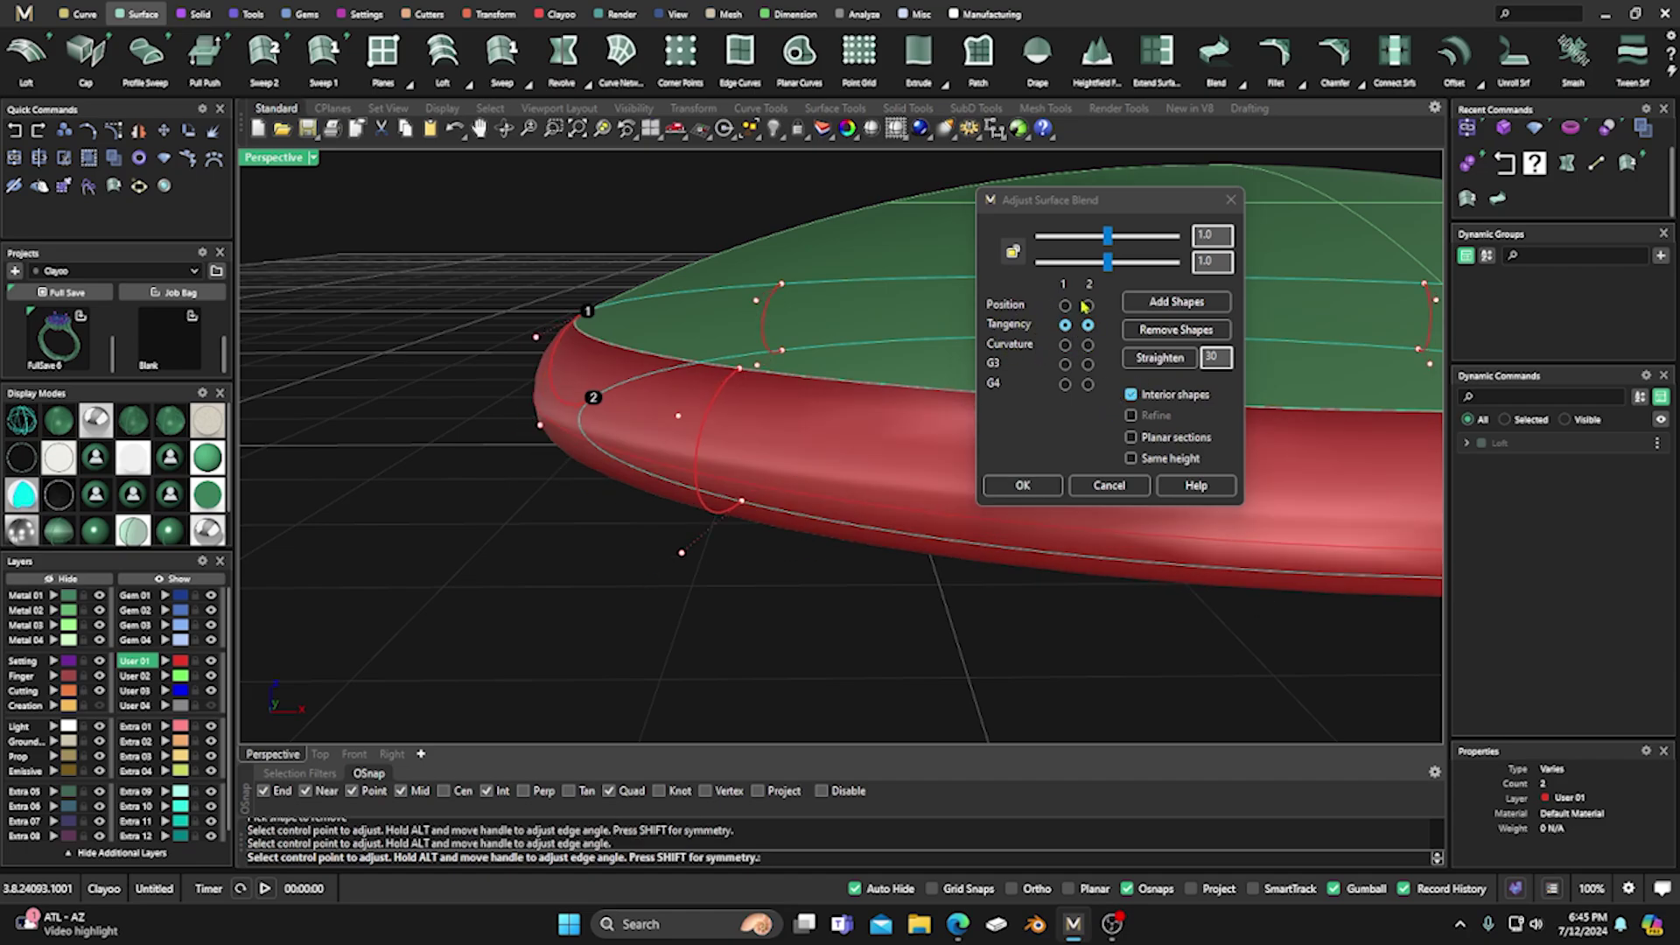
pyautogui.click(1011, 254)
pyautogui.moveTo(1107, 262); pyautogui.dragTo(1118, 263)
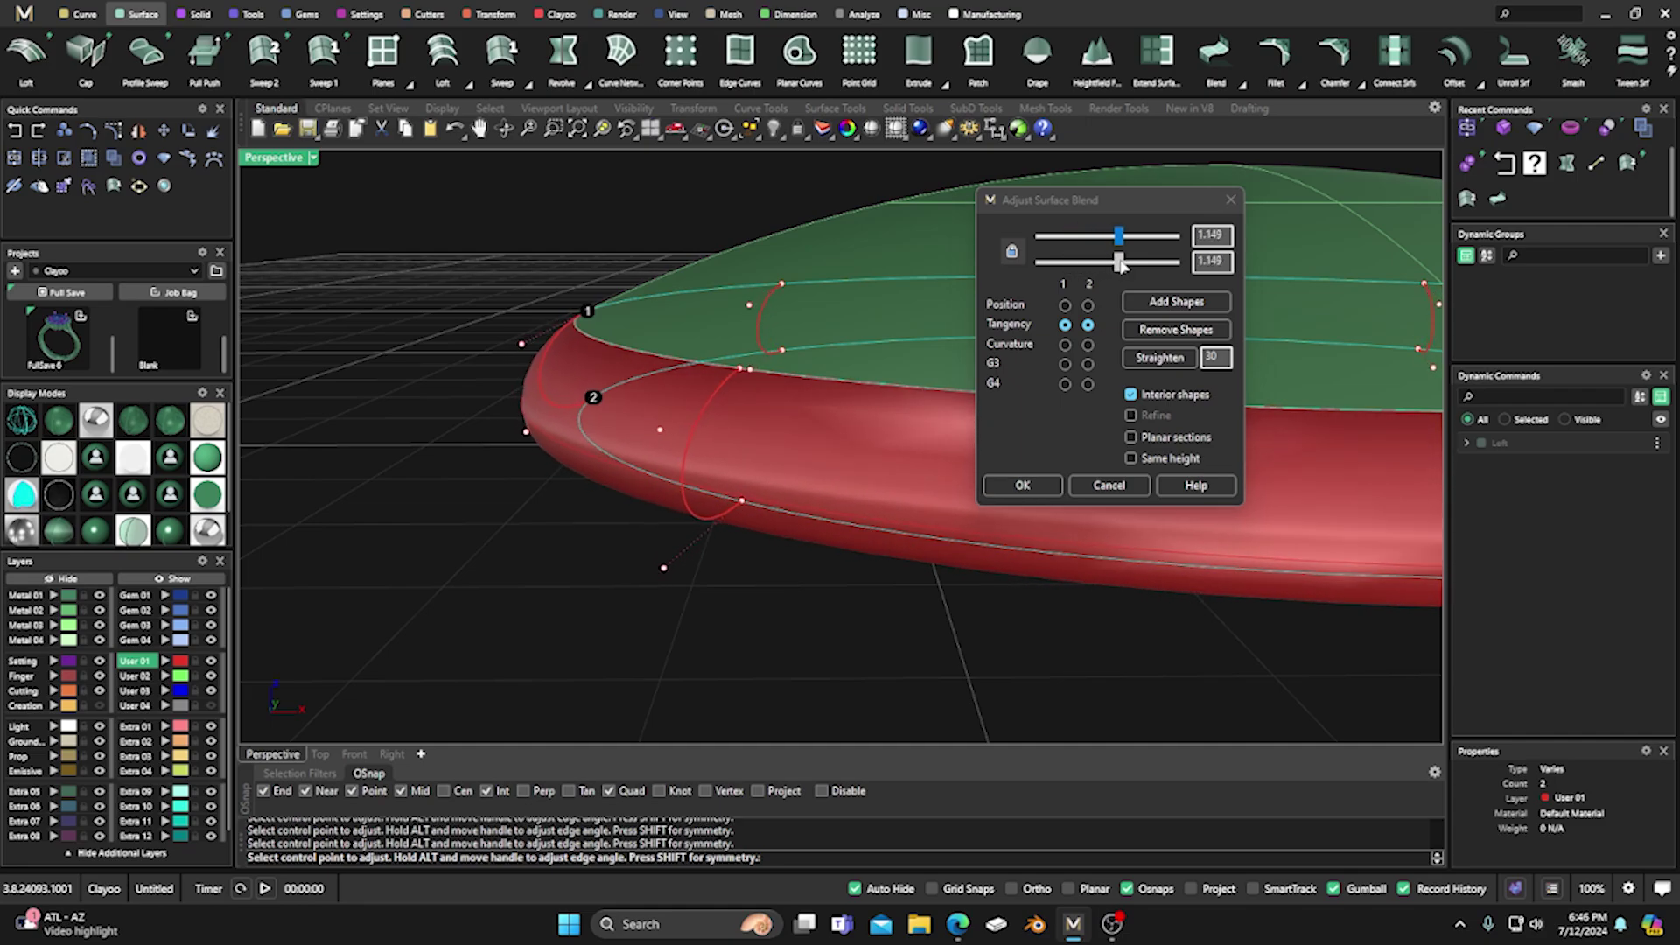
# Set both edges of the blend to Position continuity and create the straight side wall between the domes.
pyautogui.click(1064, 305)
pyautogui.click(1087, 305)
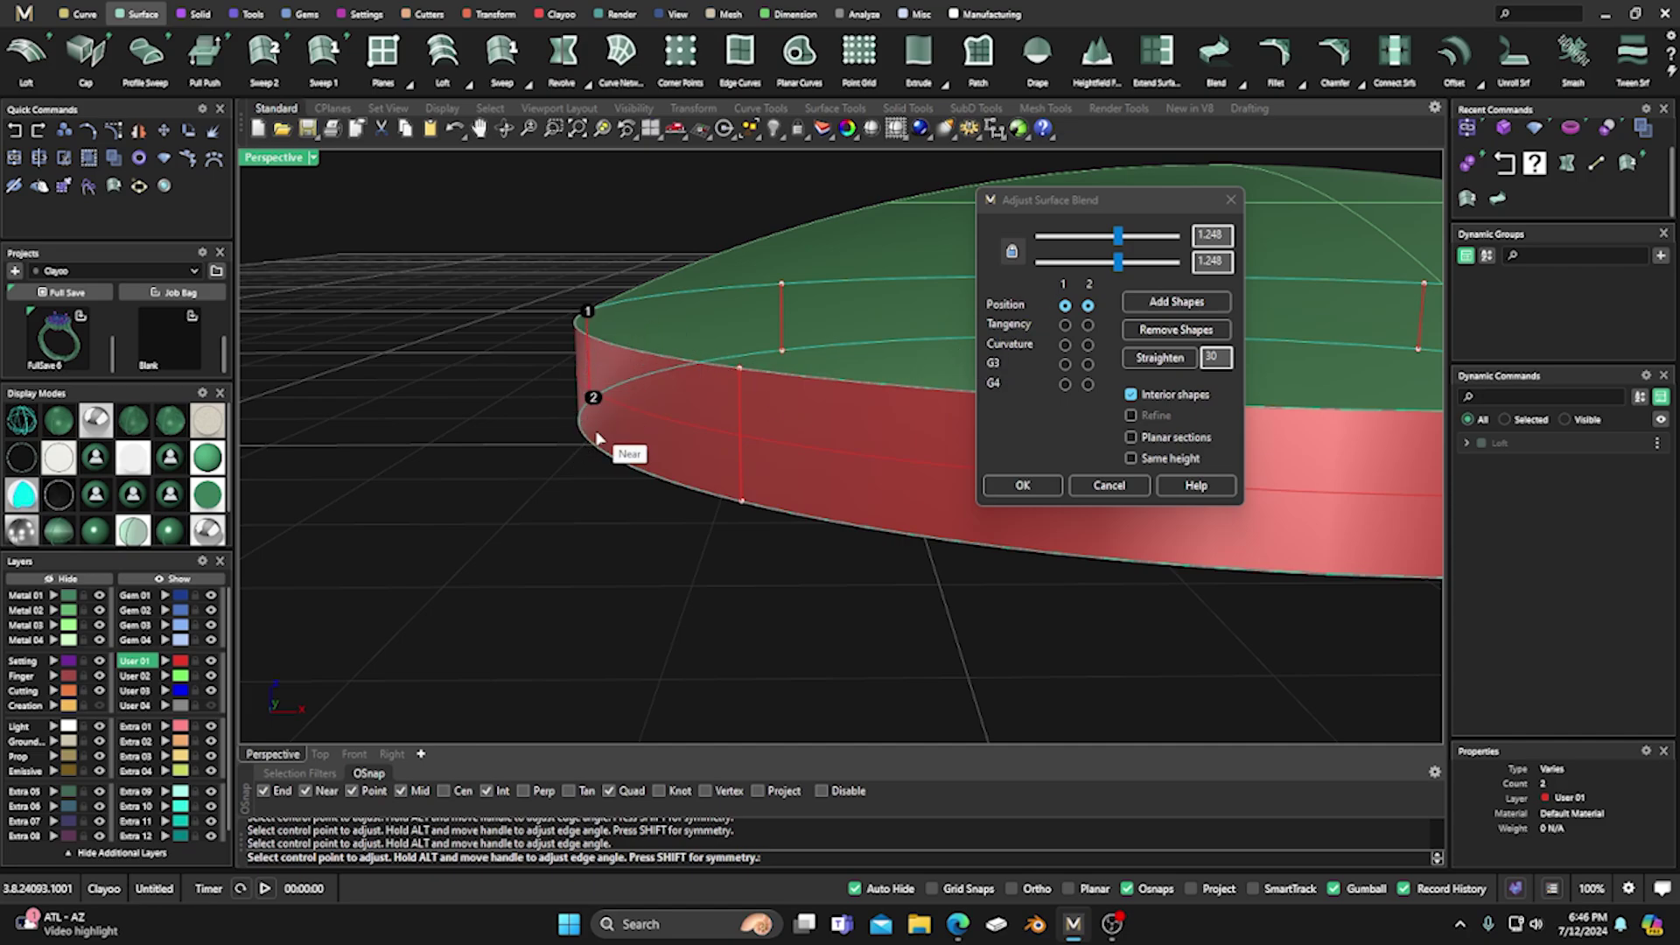
pyautogui.click(1022, 485)
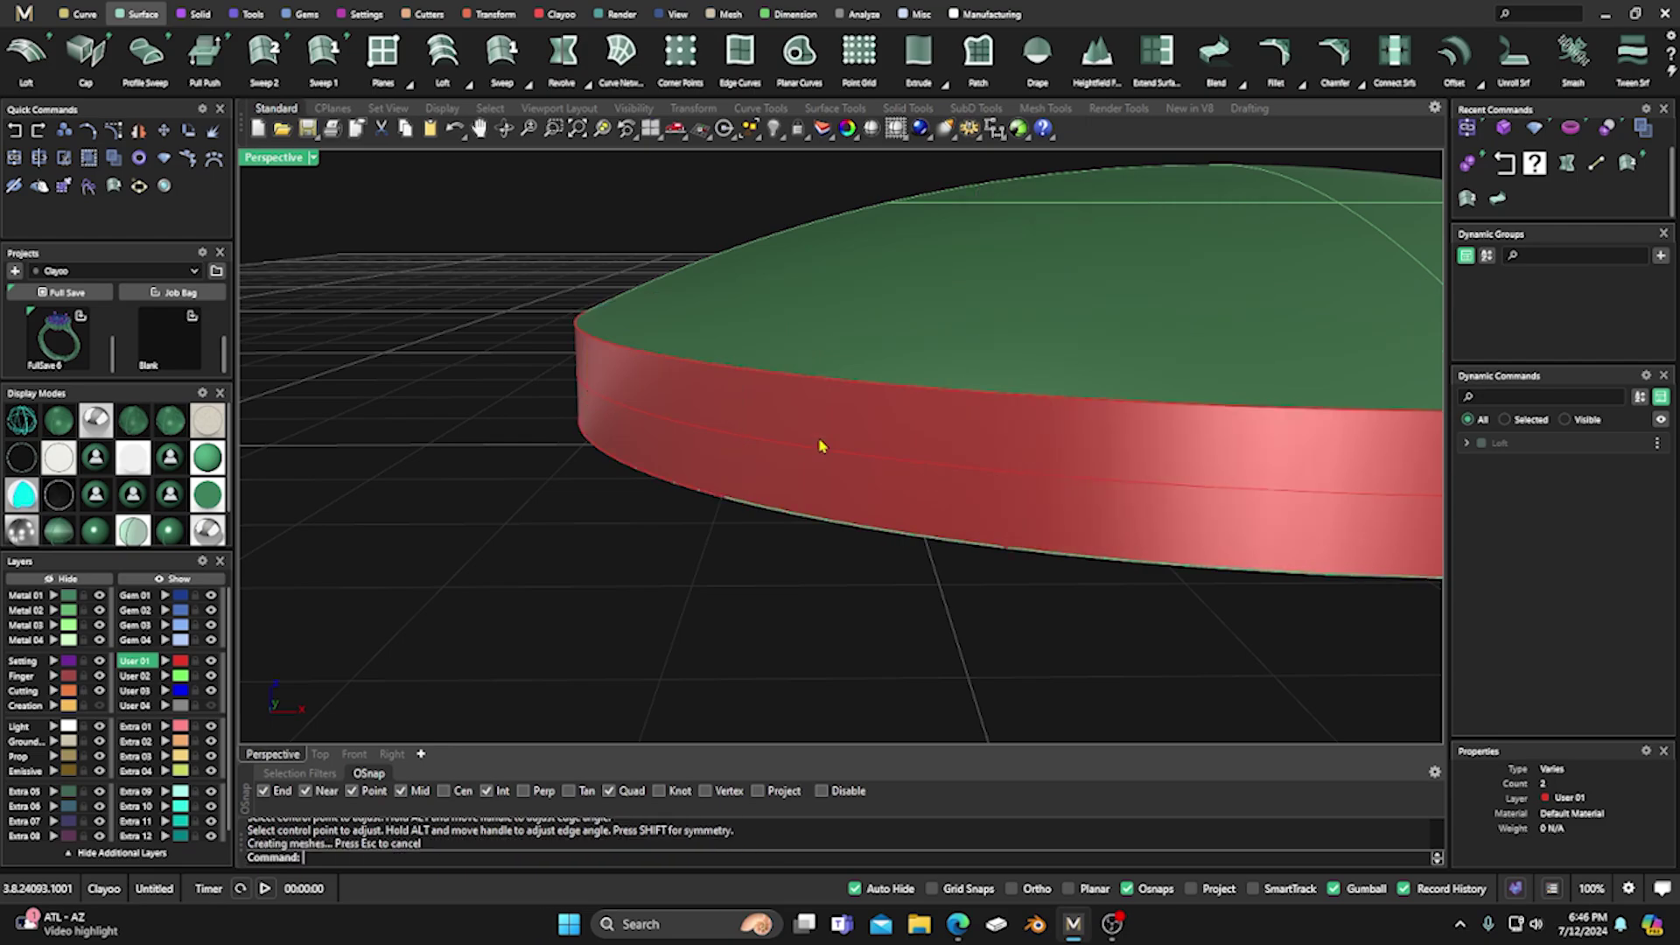
pyautogui.moveTo(567, 333); pyautogui.dragTo(574, 461, button='right')
pyautogui.moveTo(717, 496); pyautogui.dragTo(698, 520, button='right')
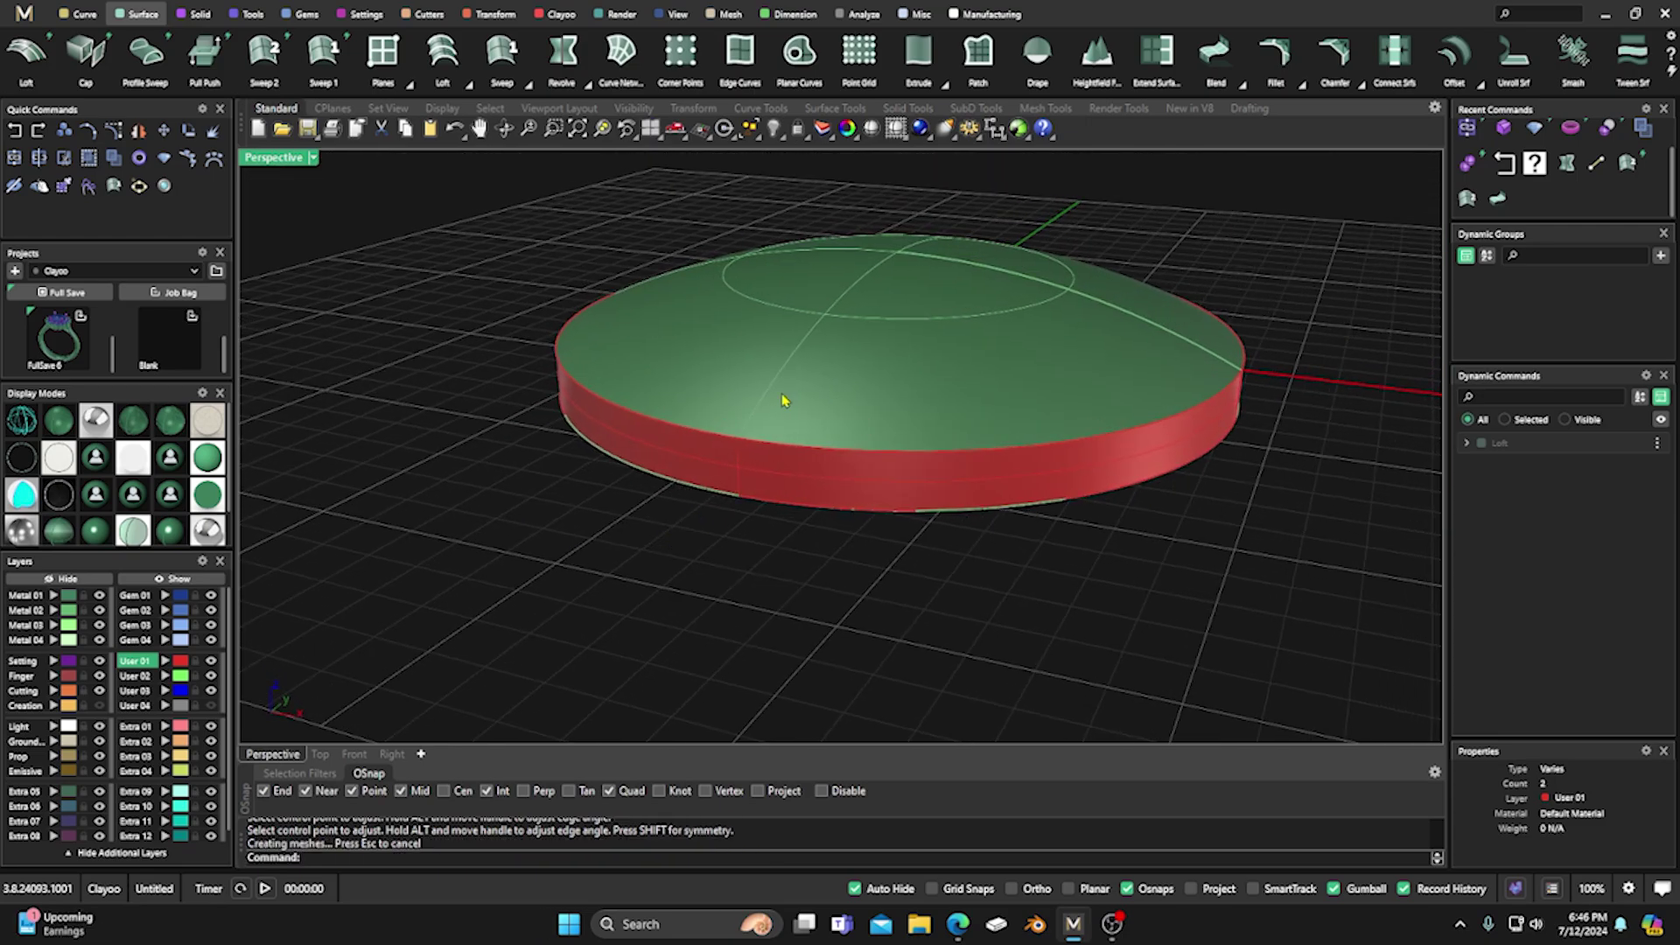
pyautogui.moveTo(969, 454); pyautogui.dragTo(932, 431, button='right')
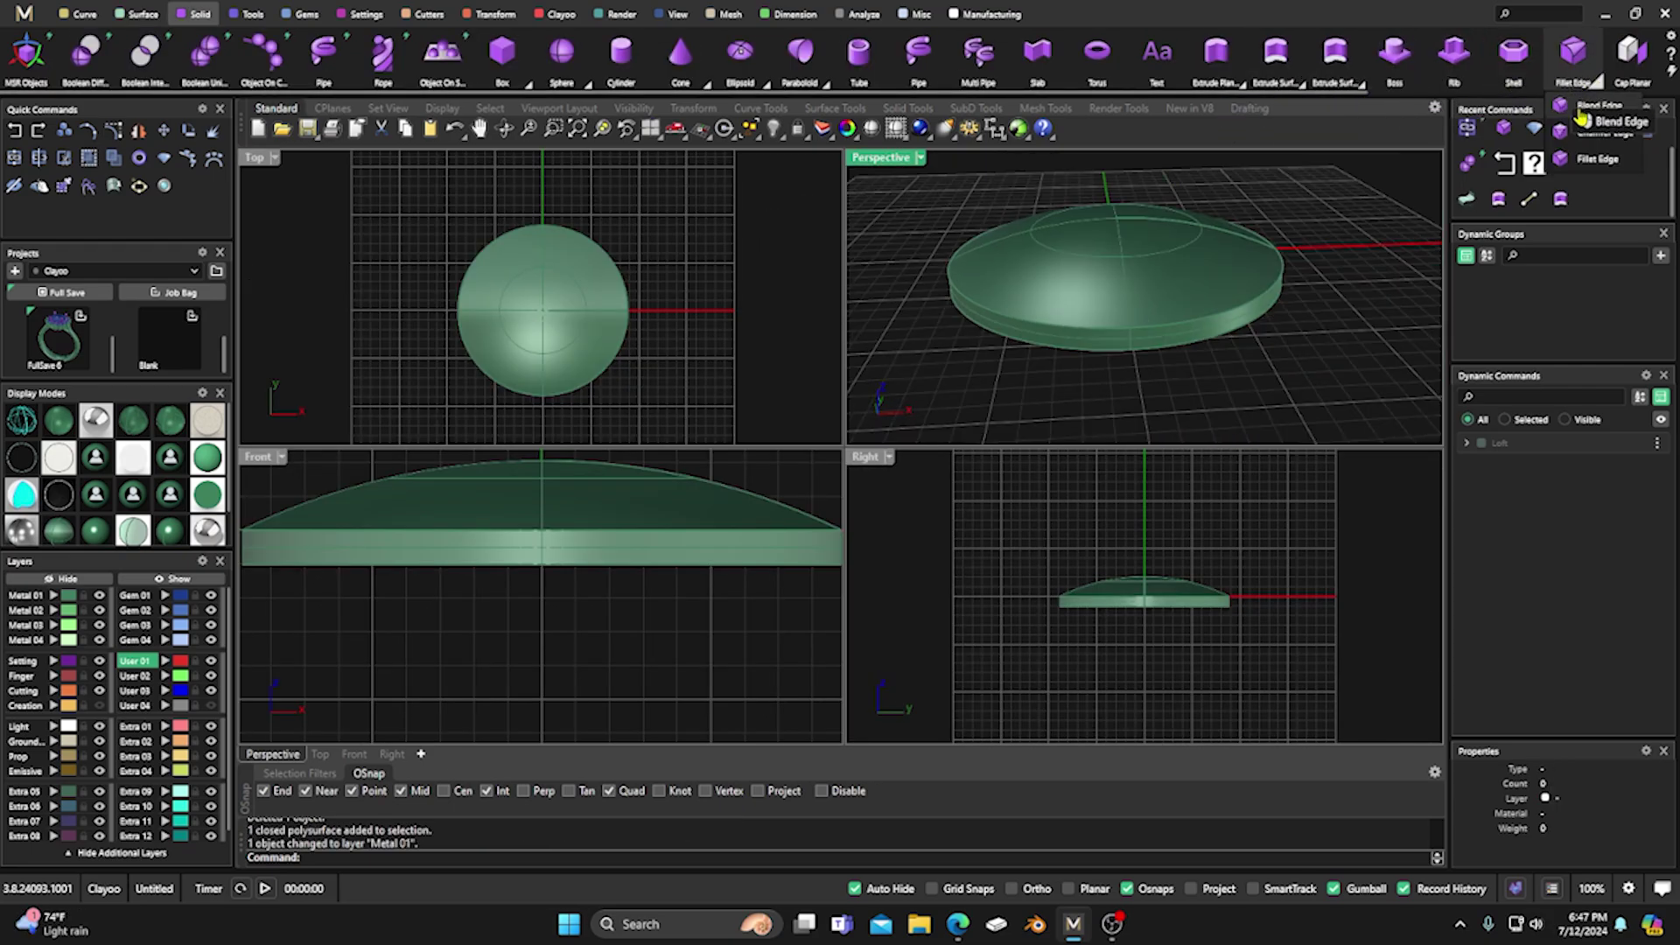
# Fillet the upper and lower rim edges of the disc's side wall, setting the radius of all handles to 0.4.
pyautogui.click(1572, 55)
pyautogui.click(960, 302)
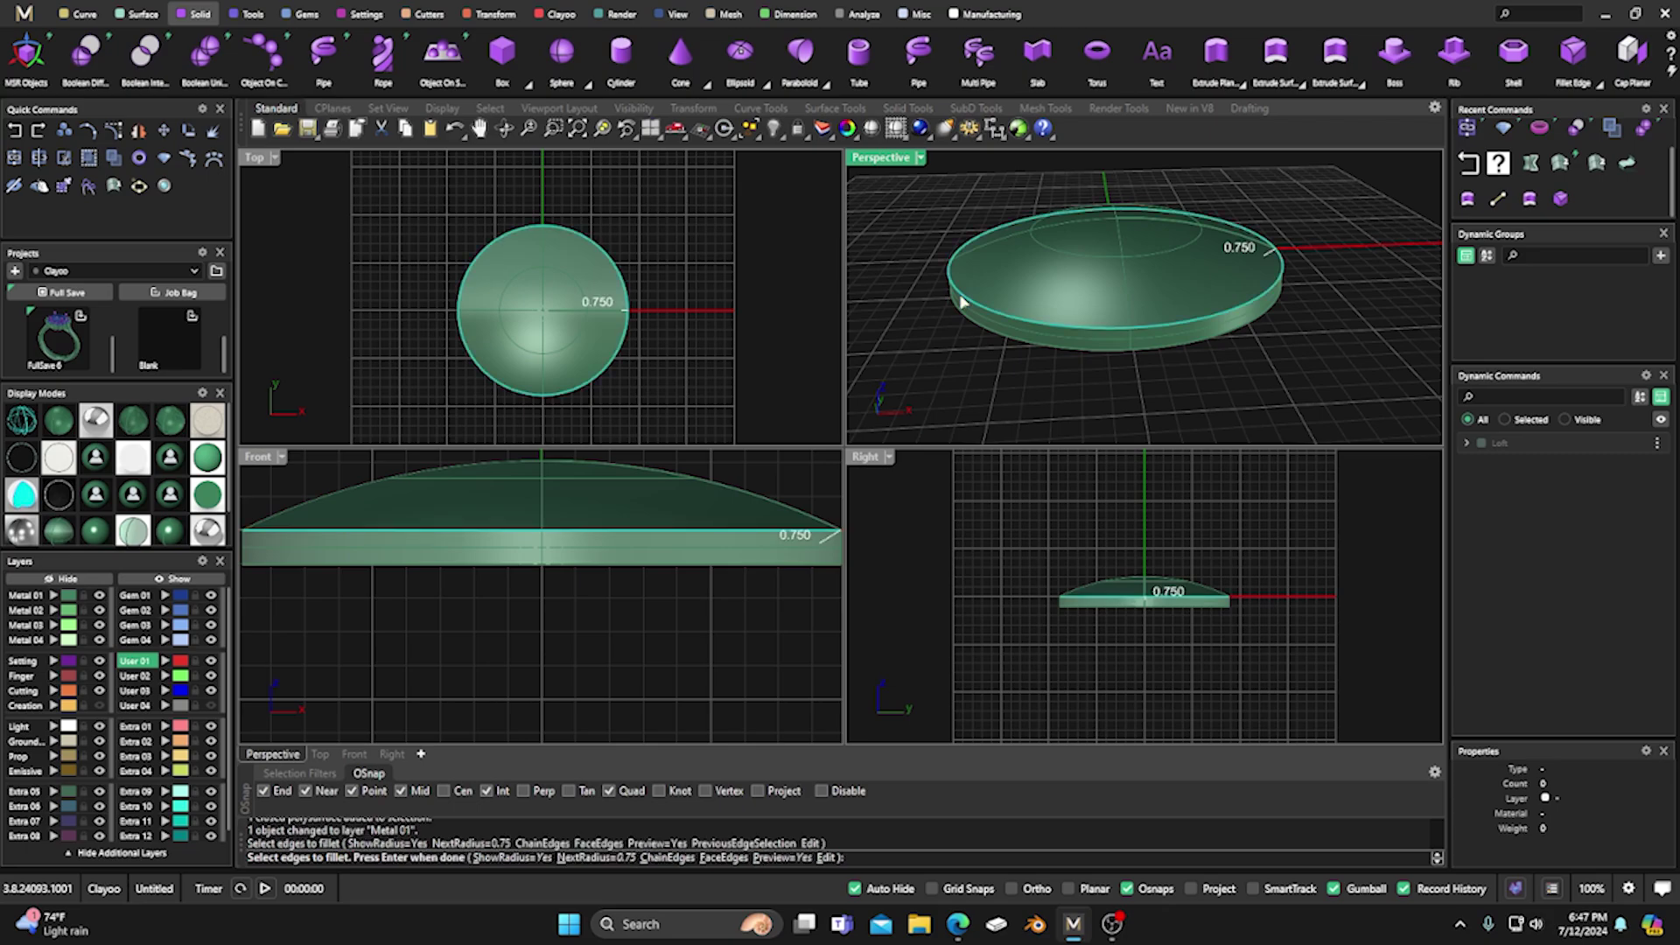
pyautogui.click(978, 338)
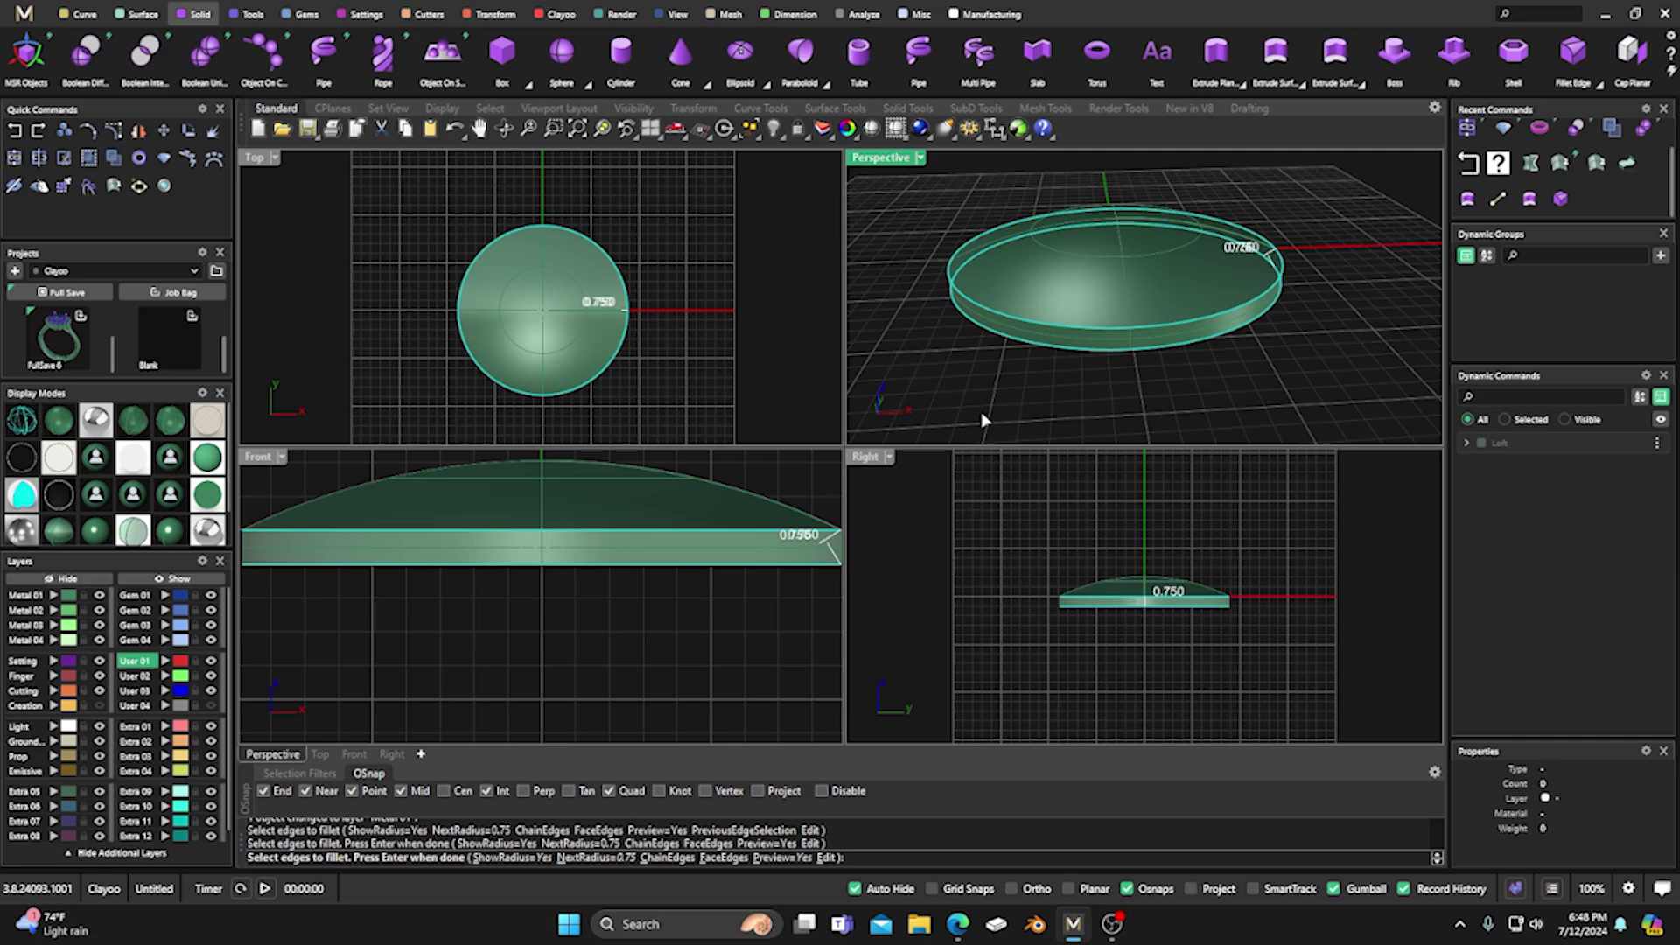
pyautogui.press('Return')
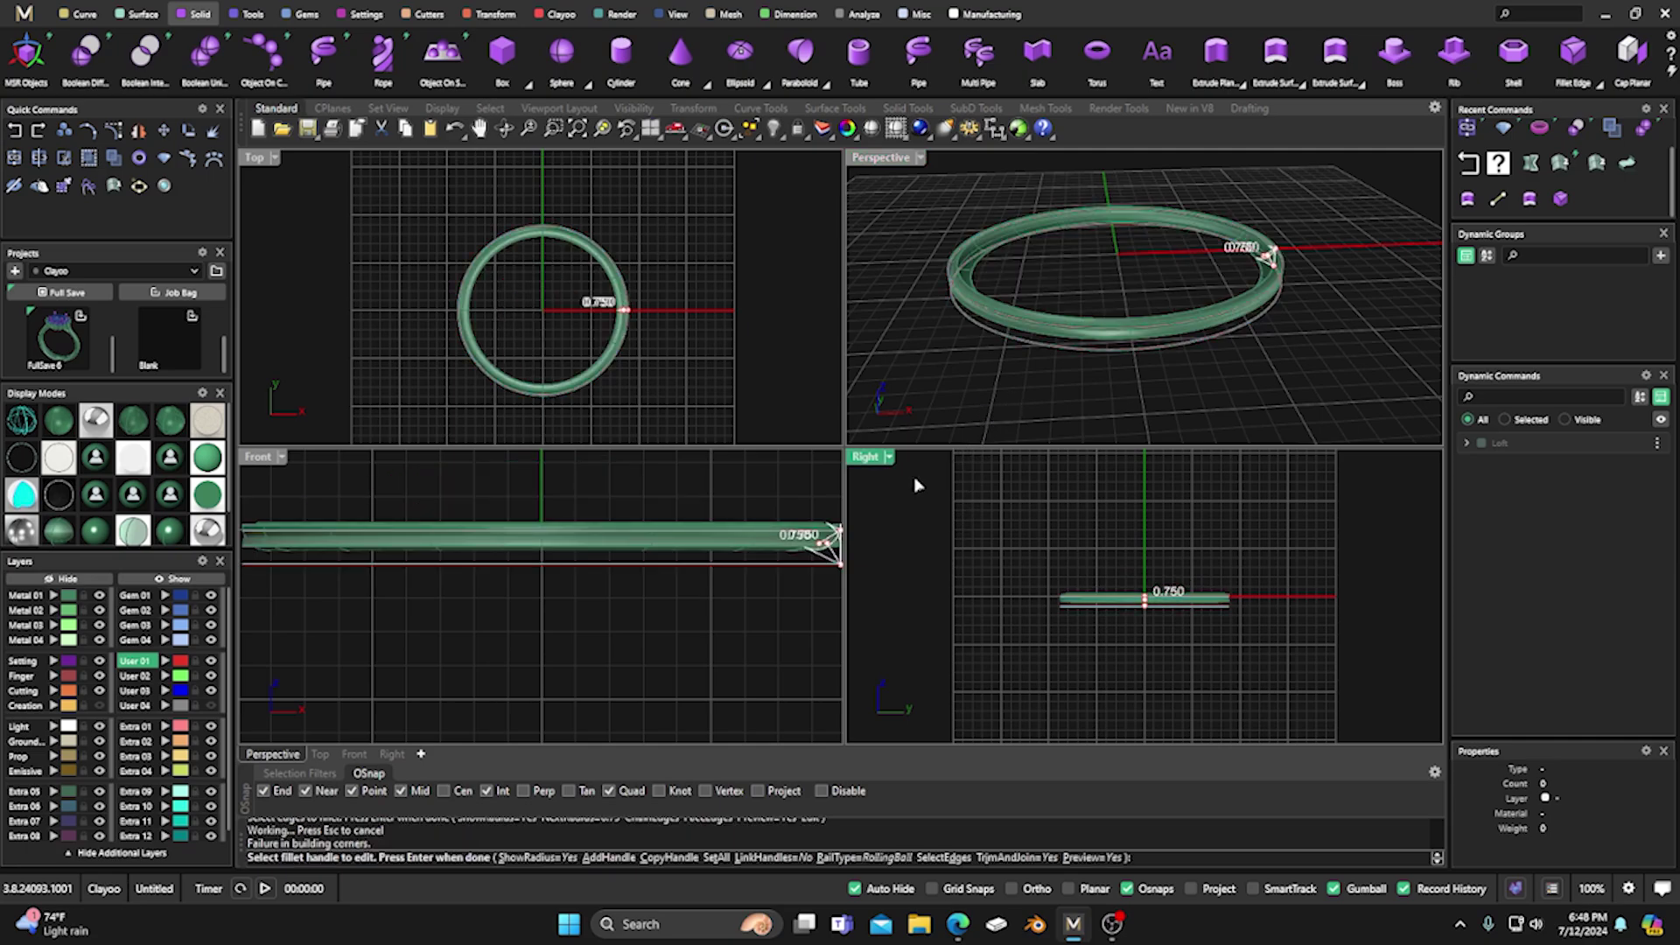
pyautogui.click(715, 859)
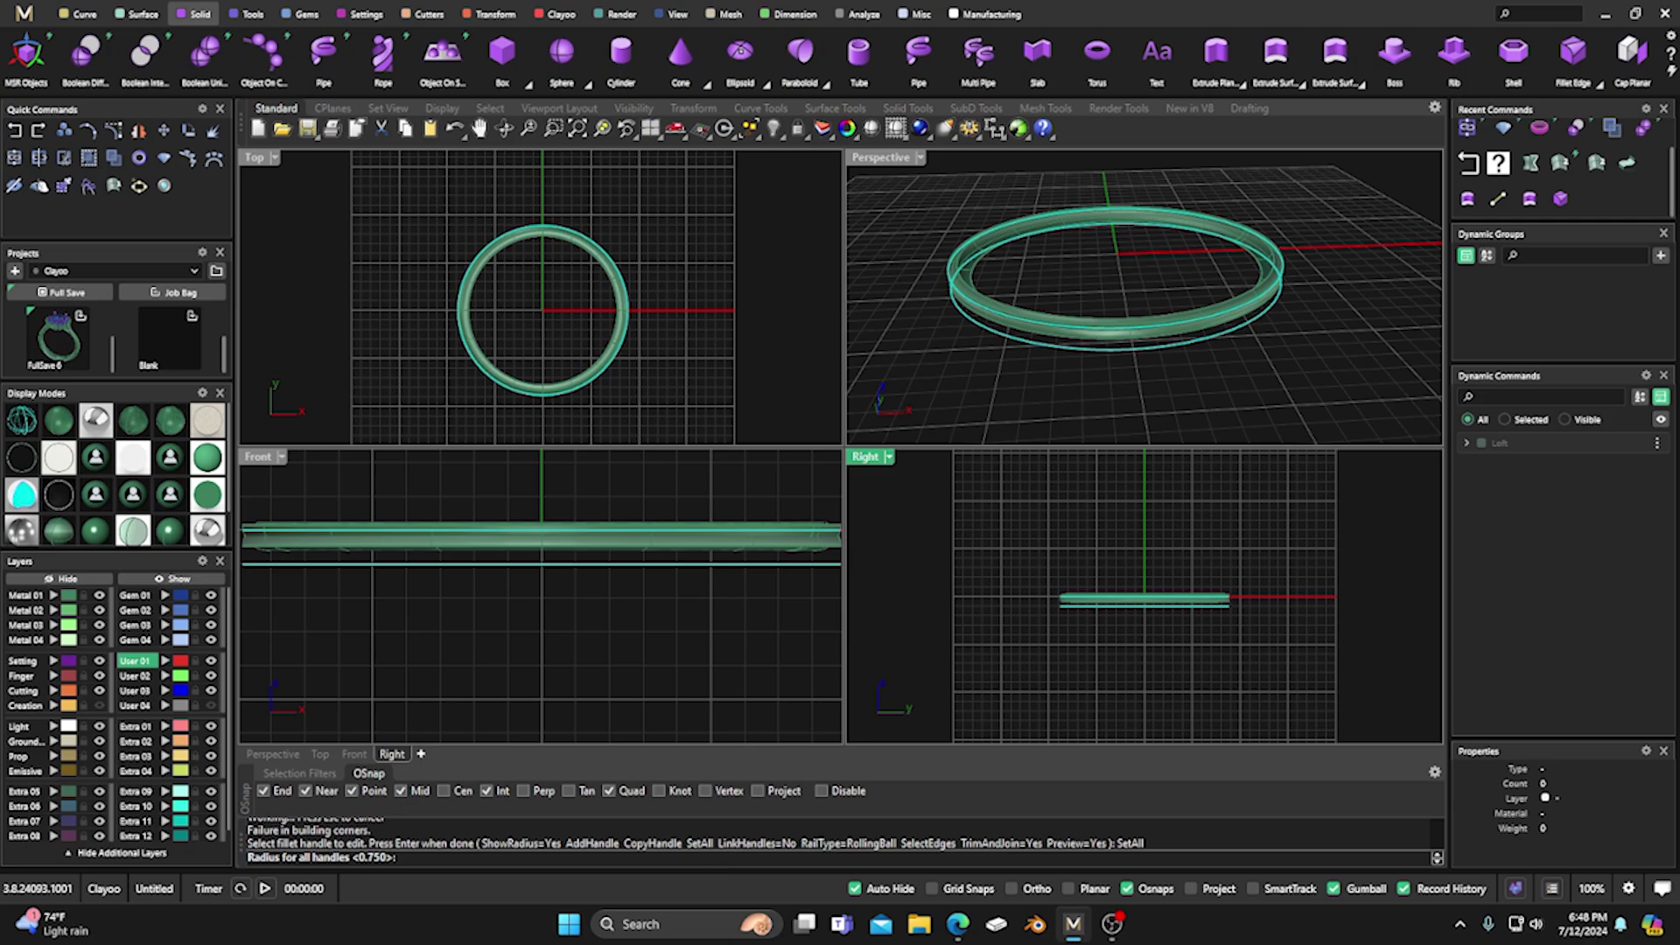
pyautogui.press('Return')
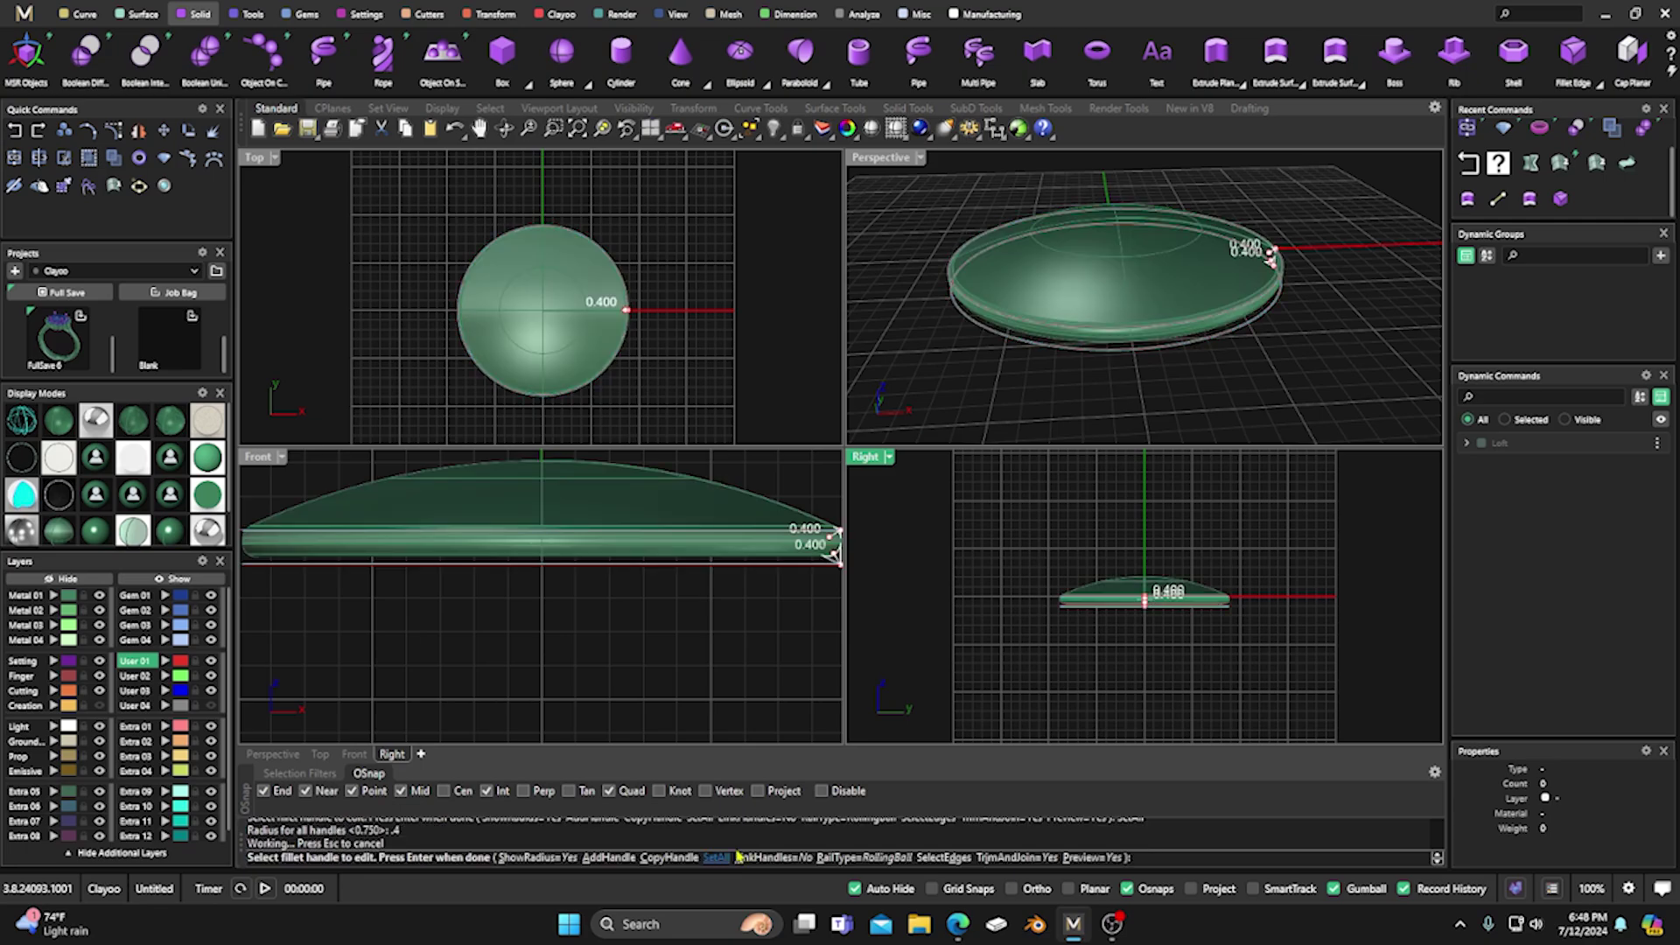
pyautogui.scroll(3, 1299, 365)
pyautogui.moveTo(1300, 366); pyautogui.dragTo(1260, 383, button='right')
pyautogui.press('Return')
# Examine the filleted disc's rounded rim and domed faces from above, below and the side, checking that it is one solid.
pyautogui.click(1113, 368)
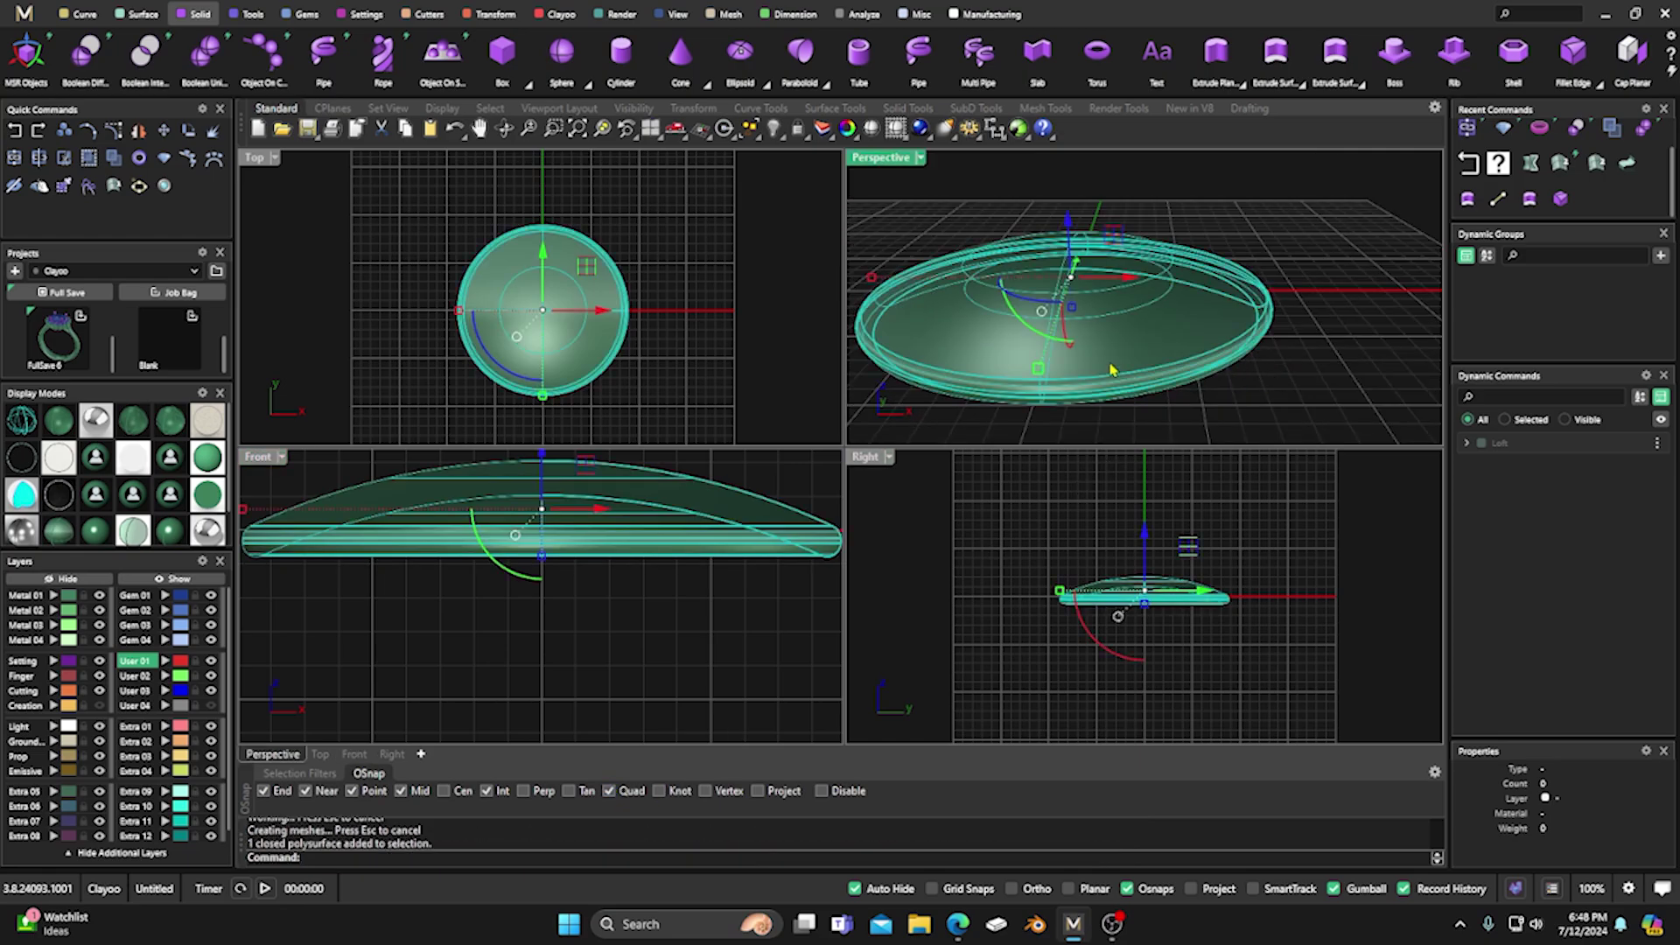
pyautogui.click(1295, 352)
pyautogui.scroll(-2, 1086, 272)
pyautogui.moveTo(1079, 260); pyautogui.dragTo(1061, 418, button='right')
pyautogui.scroll(2, 1075, 274)
pyautogui.scroll(-2, 1075, 273)
pyautogui.scroll(-3, 1080, 362)
pyautogui.scroll(3, 1075, 331)
pyautogui.moveTo(1114, 362); pyautogui.dragTo(1163, 326, button='right')
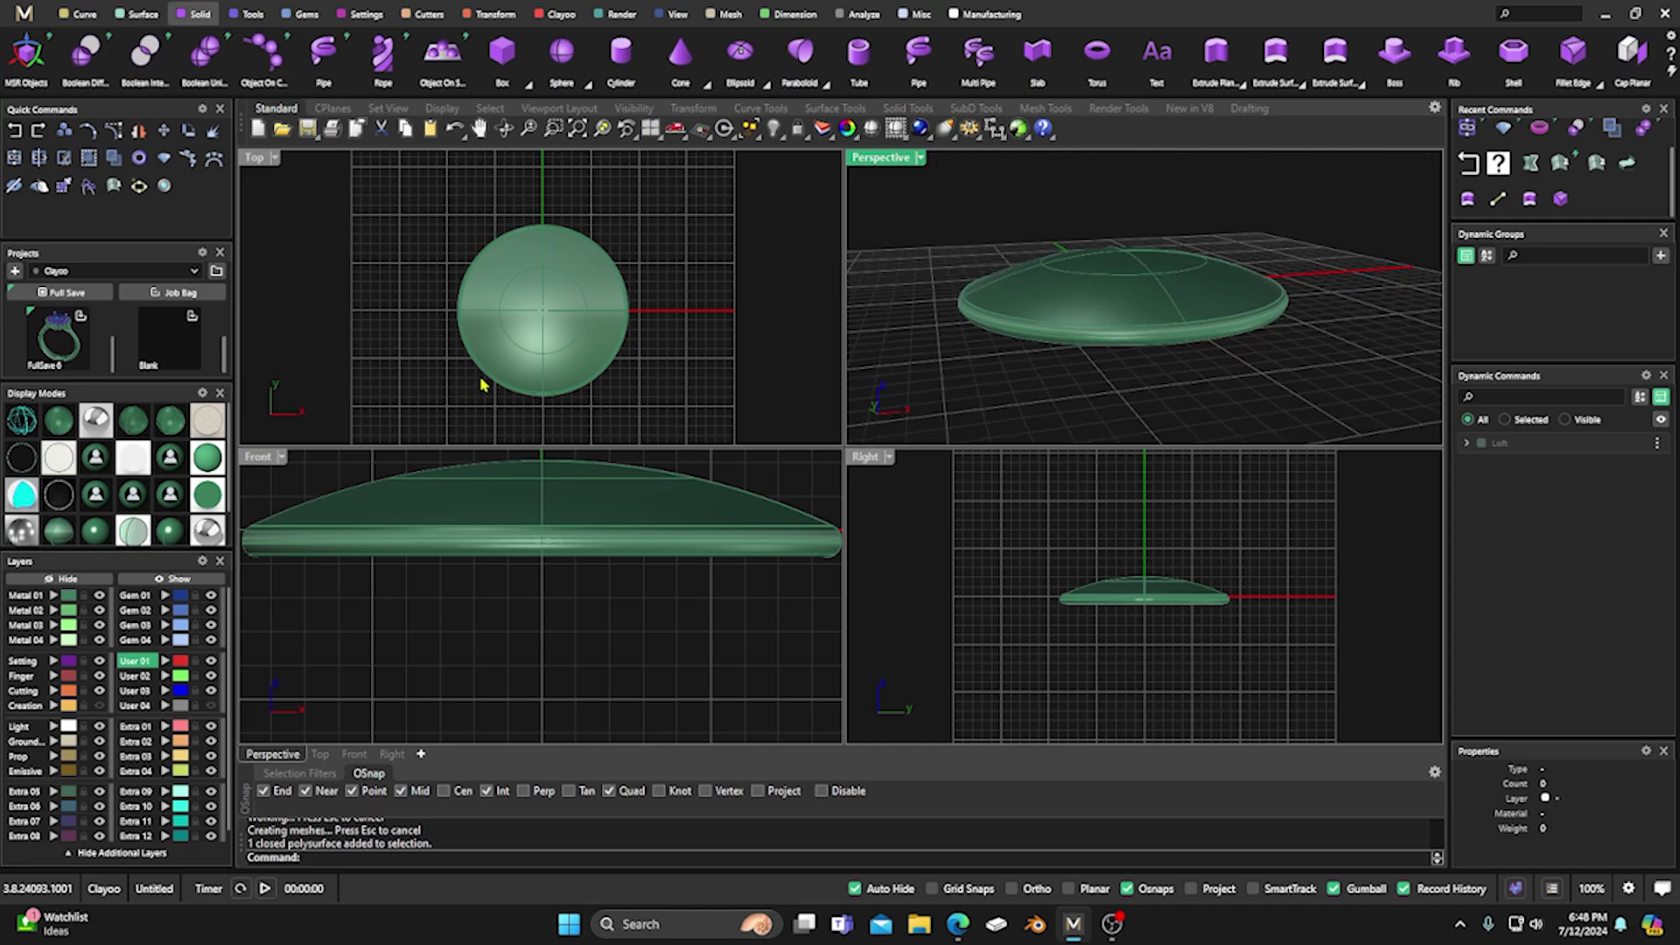
pyautogui.scroll(-4, 595, 525)
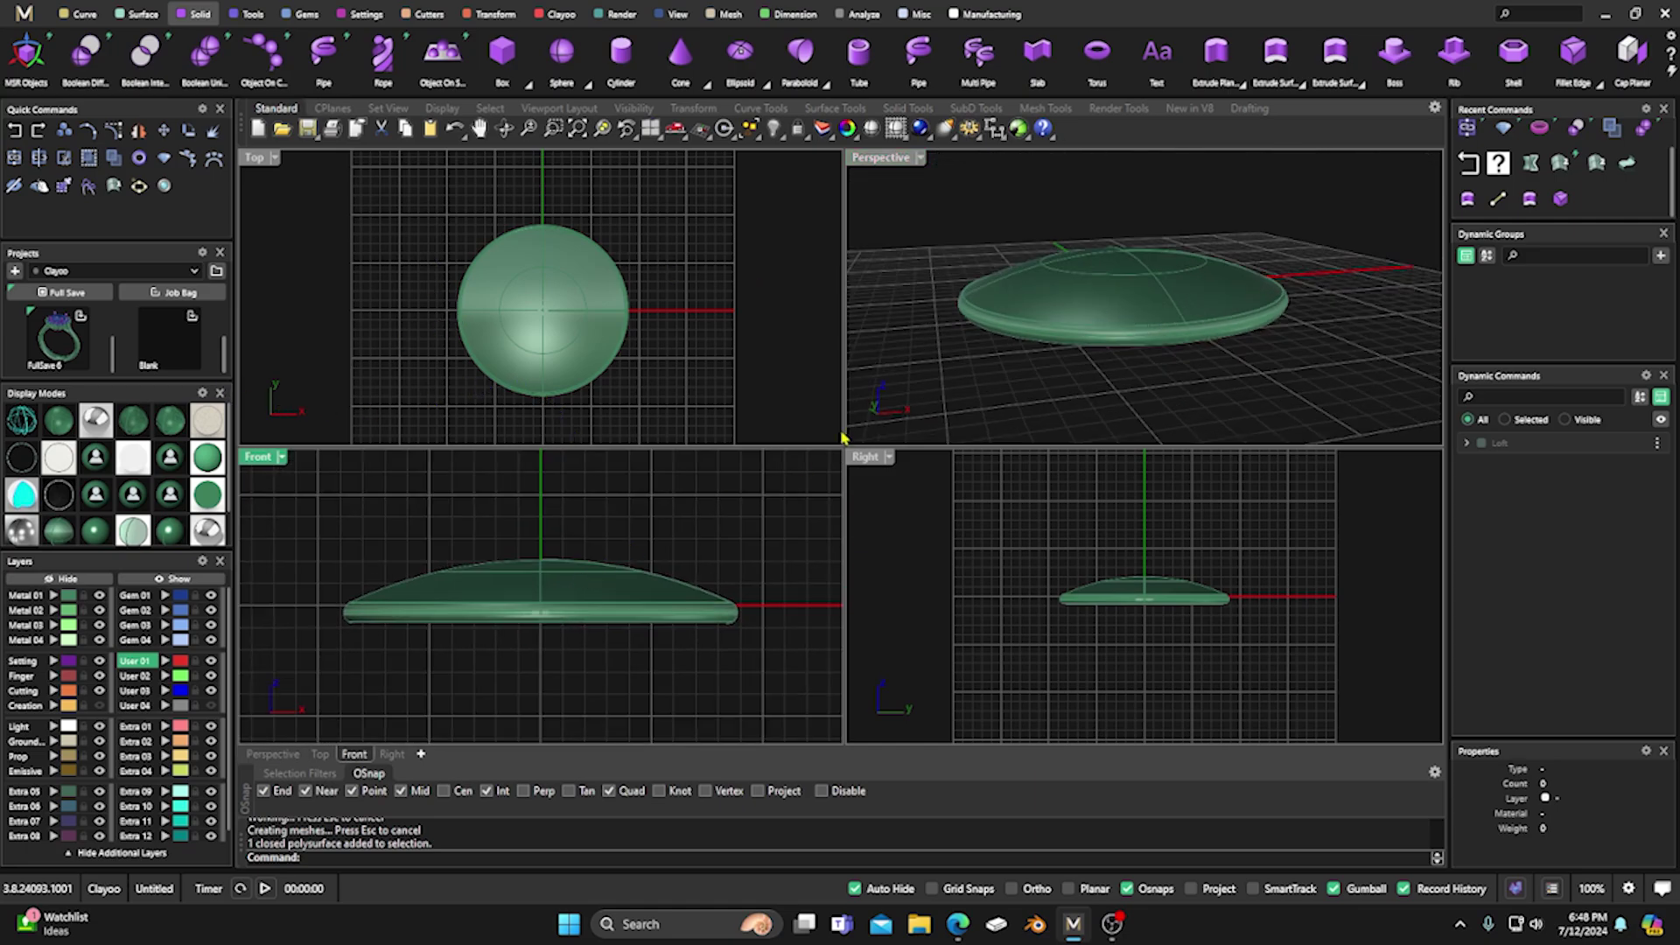
pyautogui.scroll(-3, 737, 336)
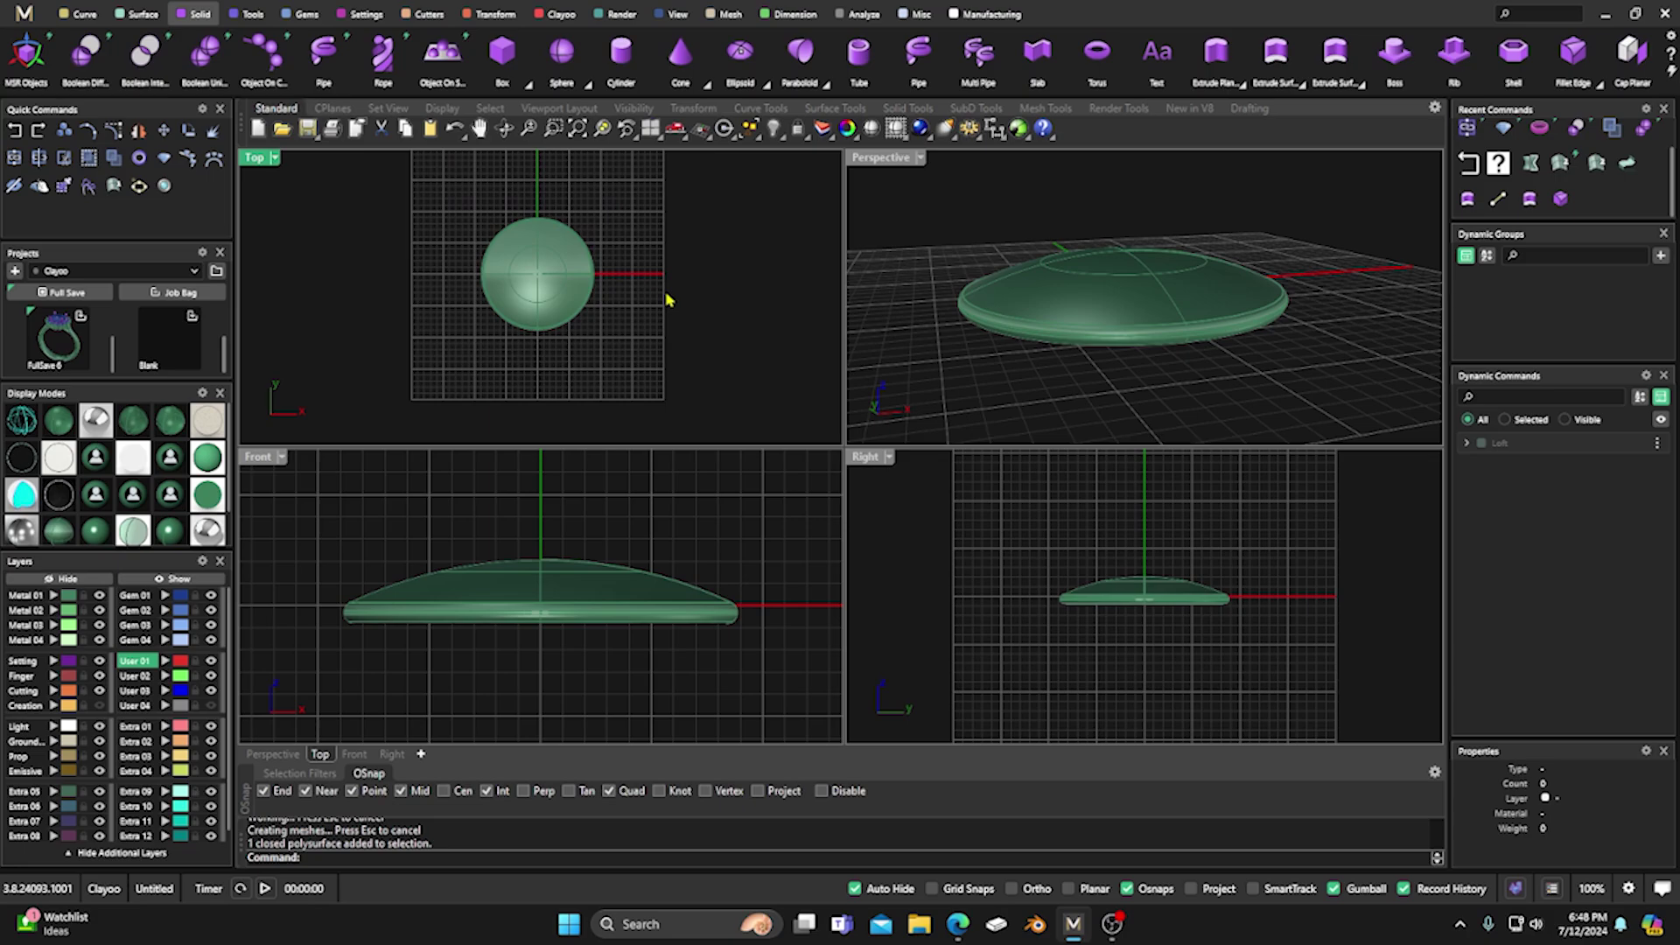
pyautogui.moveTo(666, 302); pyautogui.dragTo(670, 344, button='right')
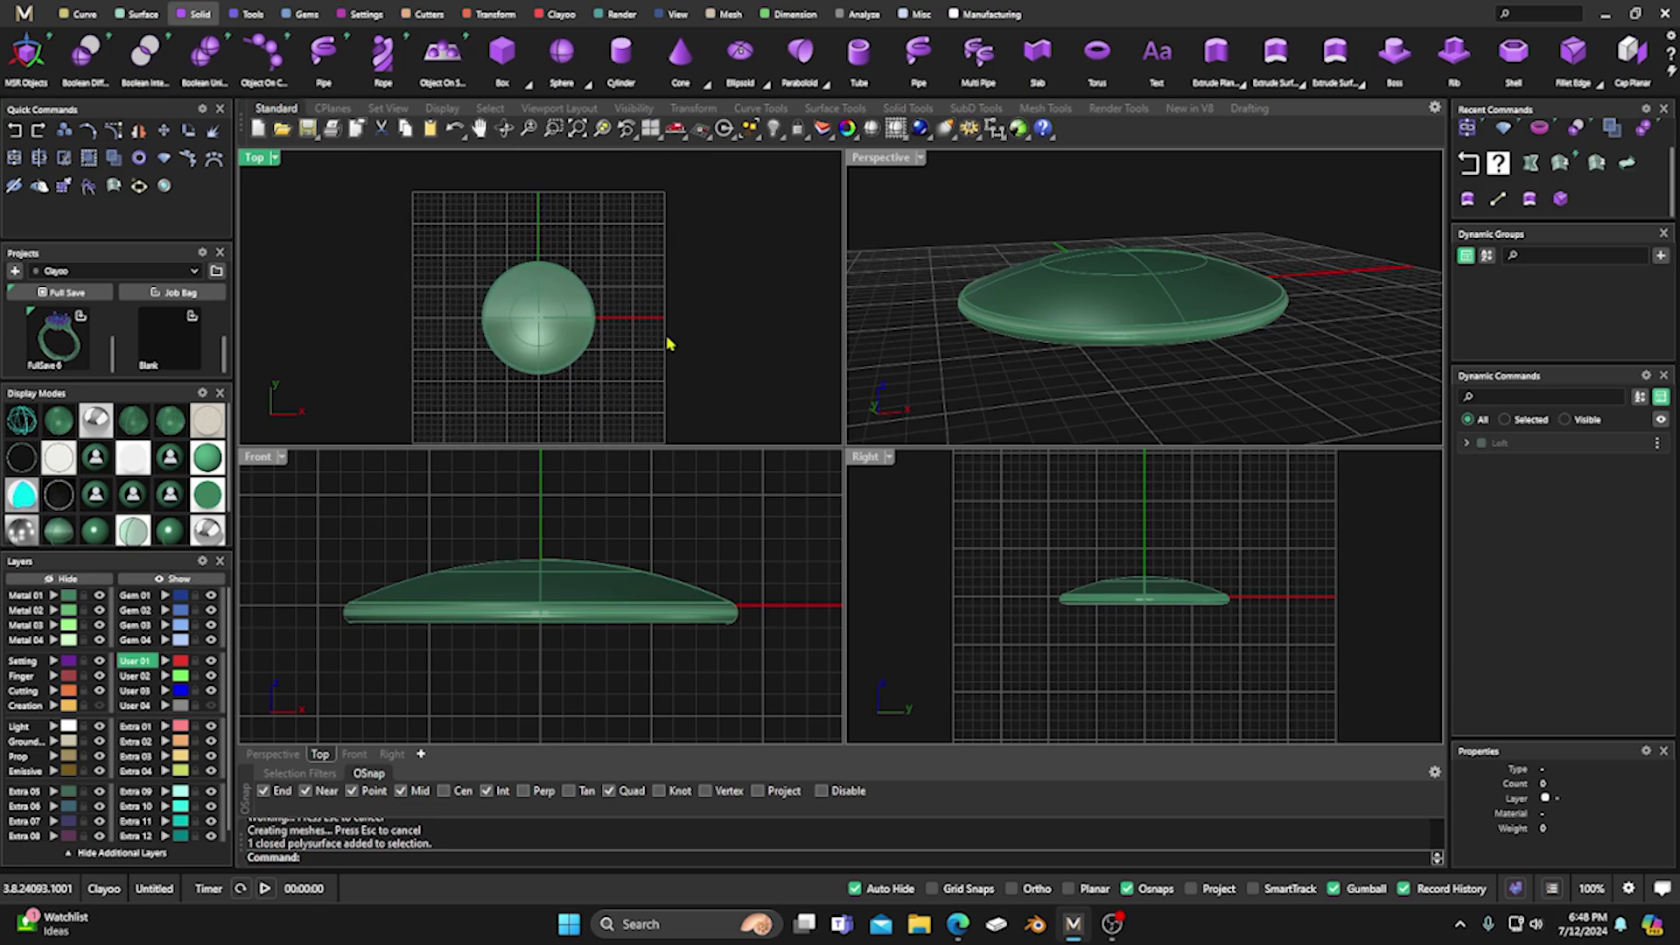